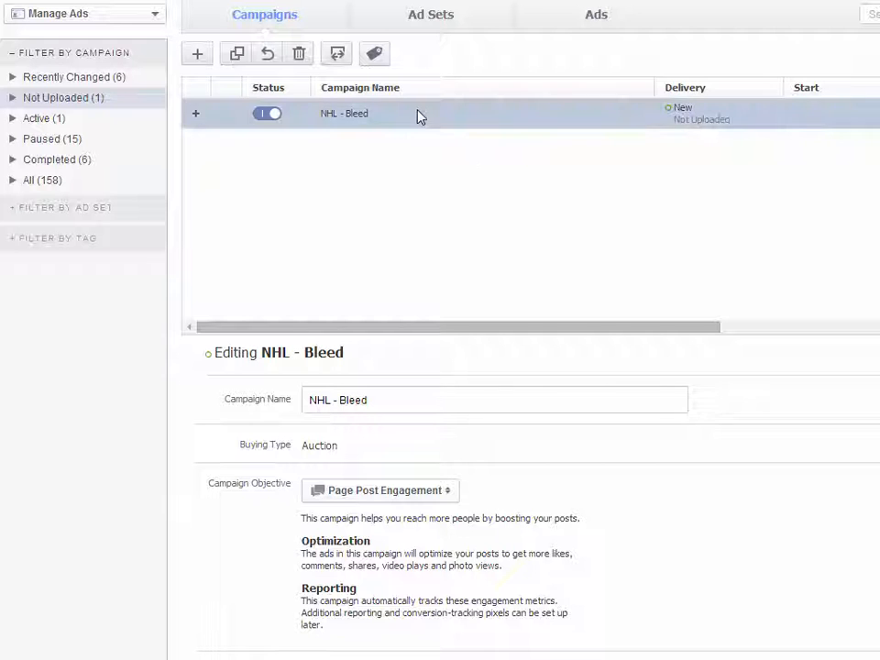
Start a new ad set within the existing NHL - Bleed campaign
{"action": "left_click", "coordinate": [449, 20]}
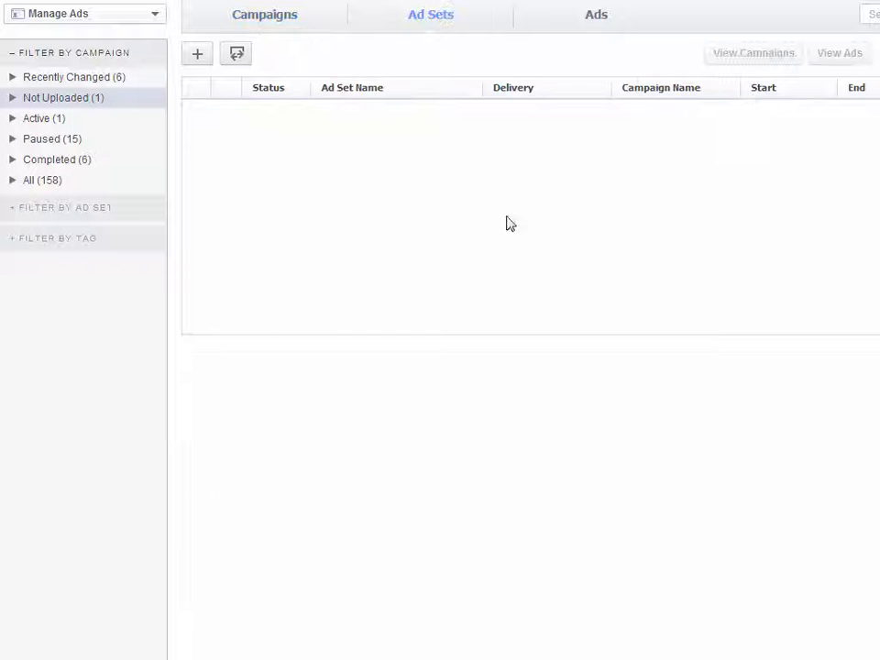
{"action": "left_click", "coordinate": [198, 56]}
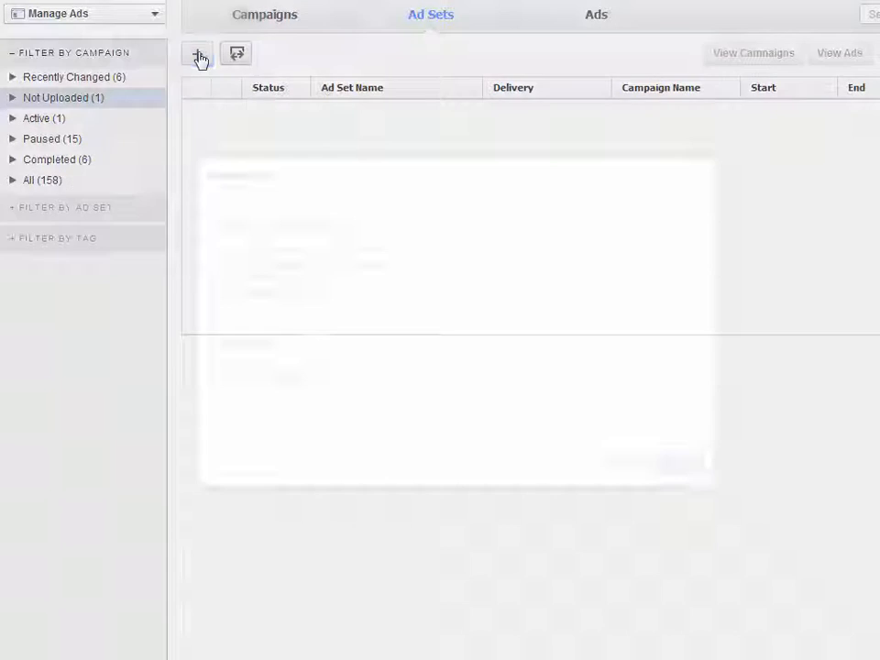
{"action": "left_click", "coordinate": [411, 385]}
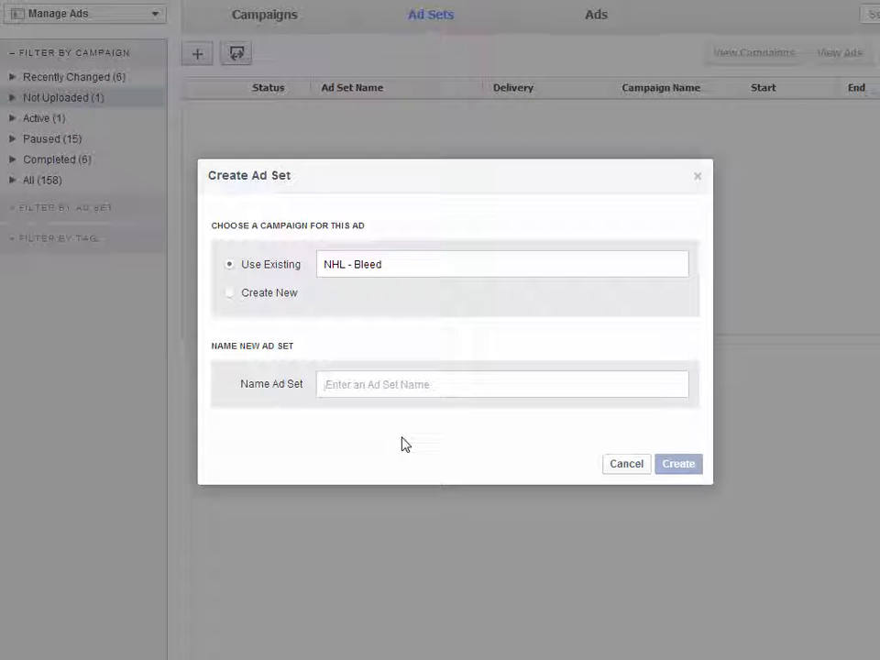
{"action": "type", "text": "black"}
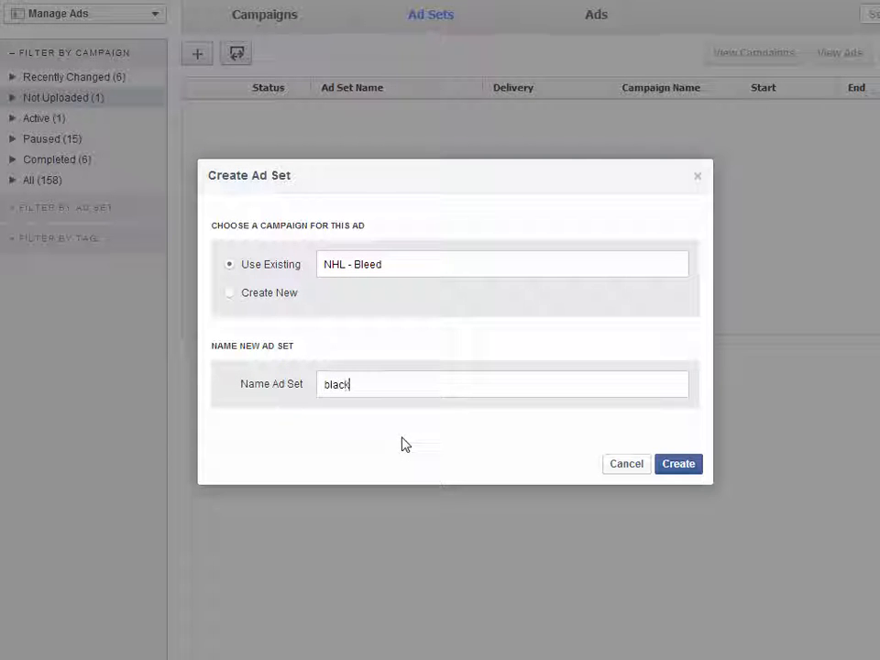
{"action": "type", "text": "hawksbleed"}
{"action": "key", "text": "BackSpace"}
{"action": "key", "text": "BackSpace"}
{"action": "key", "text": "BackSpace"}
{"action": "key", "text": "BackSpace"}
{"action": "key", "text": "BackSpace"}
{"action": "type", "text": "leed"}
{"action": "key", "text": "BackSpace"}
{"action": "key", "text": "BackSpace"}
{"action": "key", "text": "BackSpace"}
{"action": "key", "text": "BackSpace"}
{"action": "key", "text": "BackSpace"}
{"action": "key", "text": "BackSpace"}
{"action": "key", "text": "BackSpace"}
{"action": "key", "text": "BackSpace"}
{"action": "key", "text": "BackSpace"}
{"action": "key", "text": "BackSpace"}
{"action": "key", "text": "BackSpace"}
{"action": "key", "text": "BackSpace"}
{"action": "key", "text": "BackSpace"}
{"action": "key", "text": "BackSpace"}
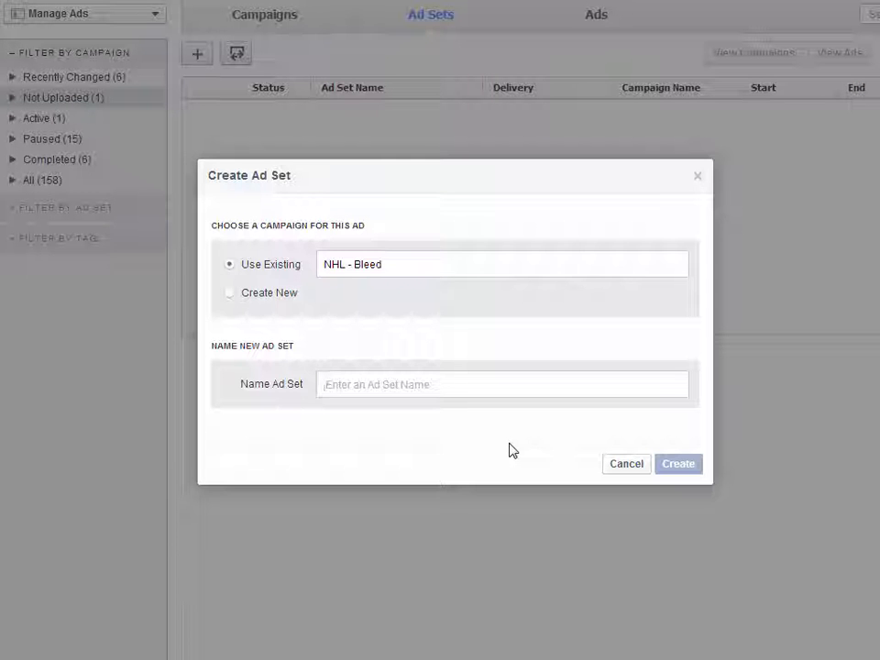
Name the new ad set "bleed-blackhawks" and create it
{"action": "type", "text": "bleed-bal"}
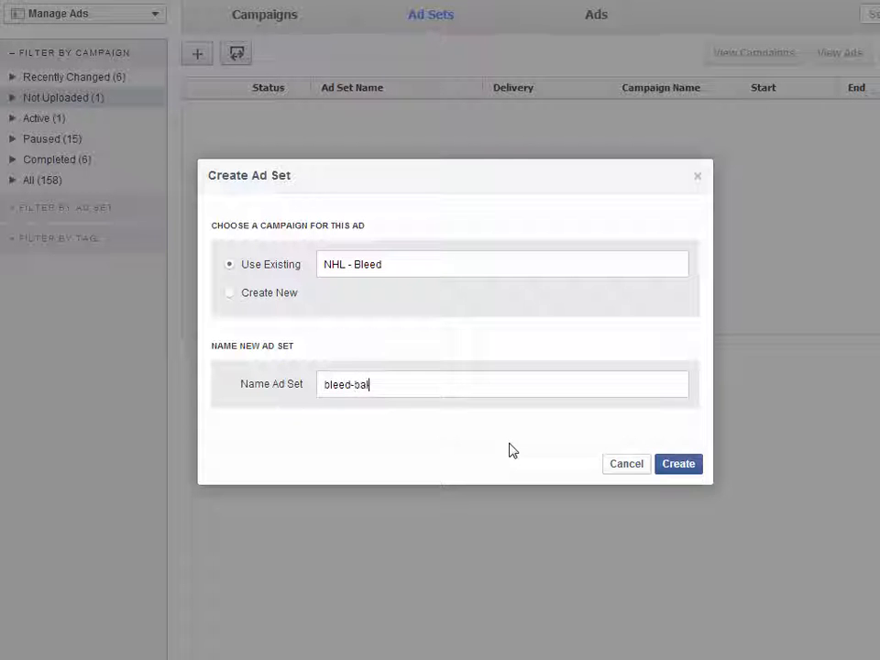
{"action": "key", "text": "BackSpace"}
{"action": "key", "text": "BackSpace"}
{"action": "type", "text": "lackhawks"}
{"action": "left_click", "coordinate": [682, 471]}
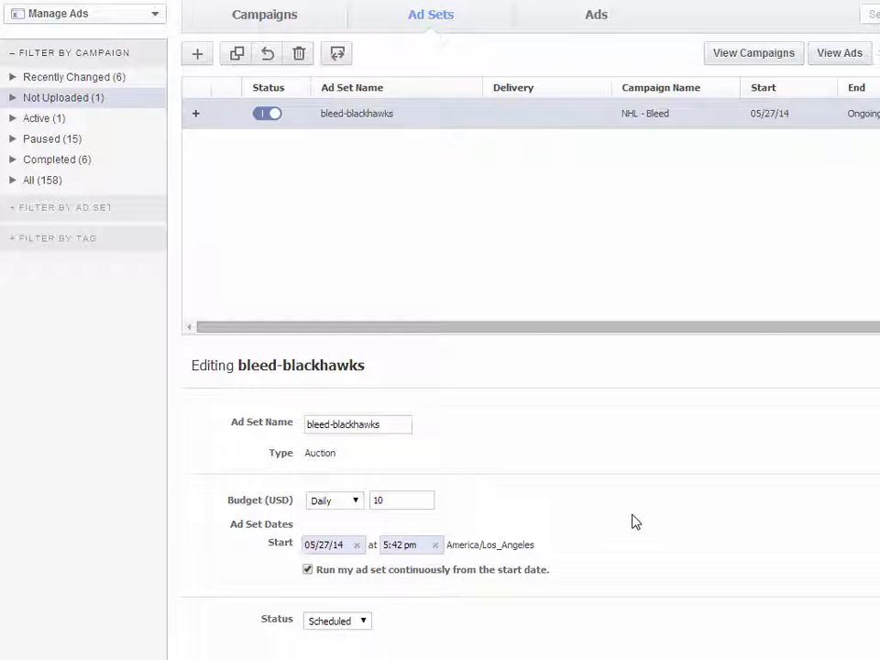
Set the bleed-blackhawks ad set's daily budget to 25 USD
{"action": "double_click", "coordinate": [400, 500]}
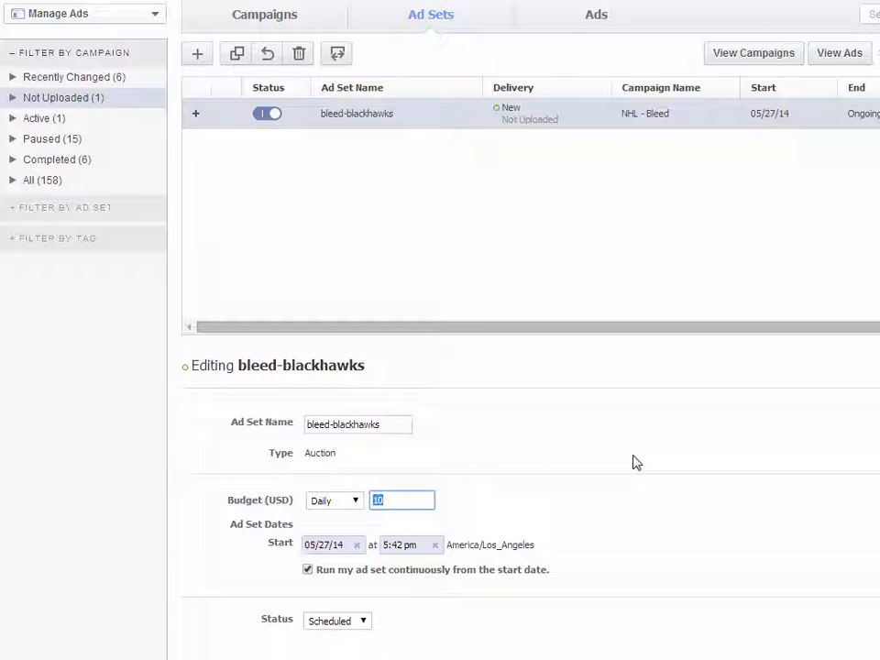
{"action": "type", "text": "25"}
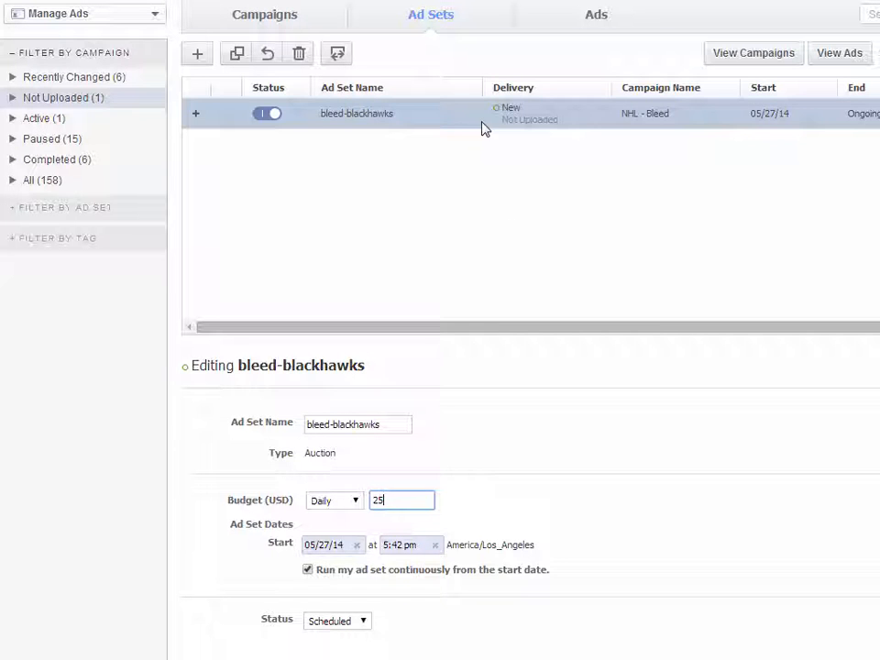
{"action": "left_click", "coordinate": [443, 118]}
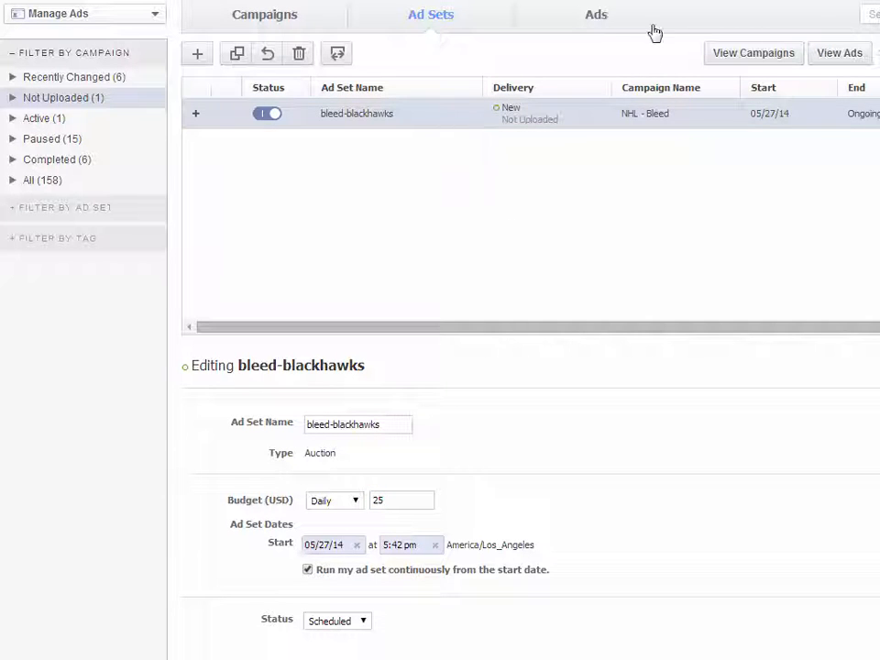
Create an ad named "bleed-hawks-ad" in the NHL - Bleed campaign's bleed-blackhawks ad set
{"action": "left_click", "coordinate": [594, 20]}
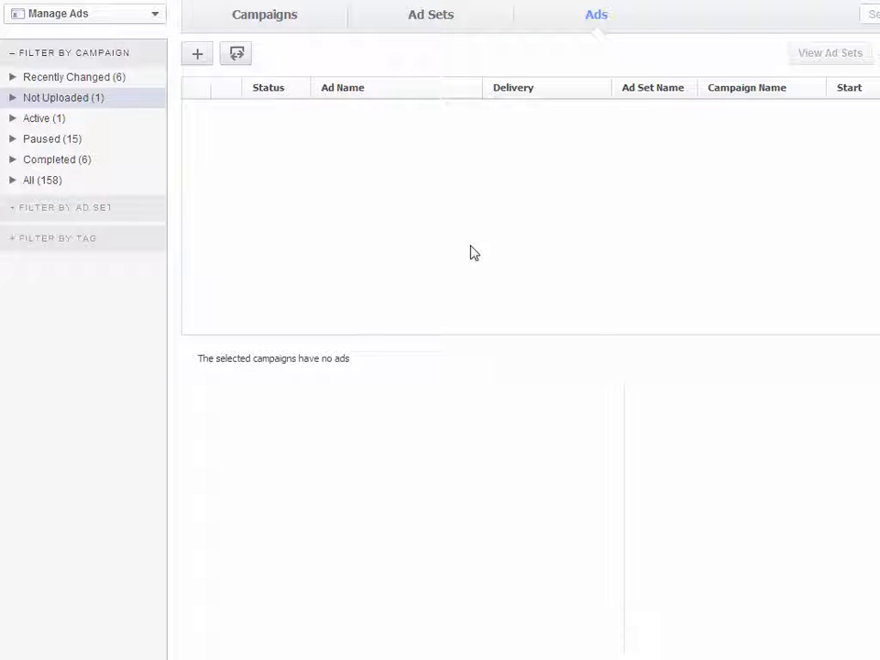
{"action": "left_click", "coordinate": [199, 56]}
{"action": "left_click", "coordinate": [427, 459]}
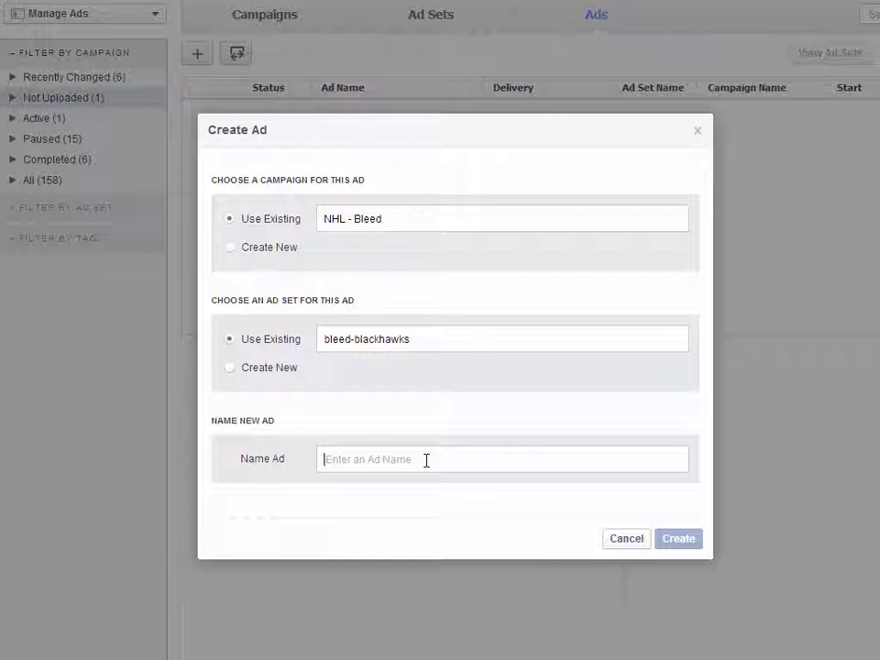
{"action": "type", "text": "bleed-hawks-ad"}
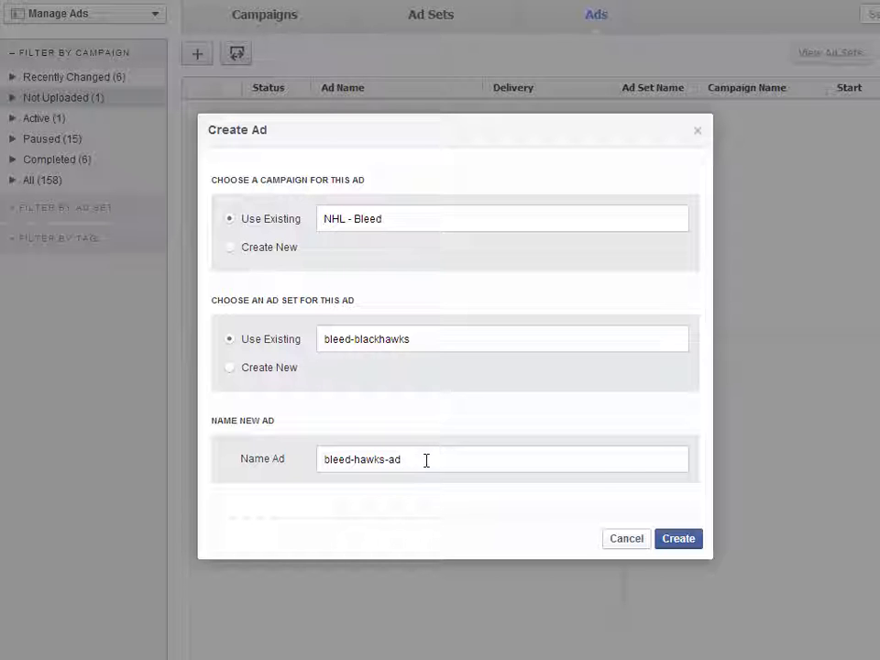
{"action": "left_click", "coordinate": [693, 542]}
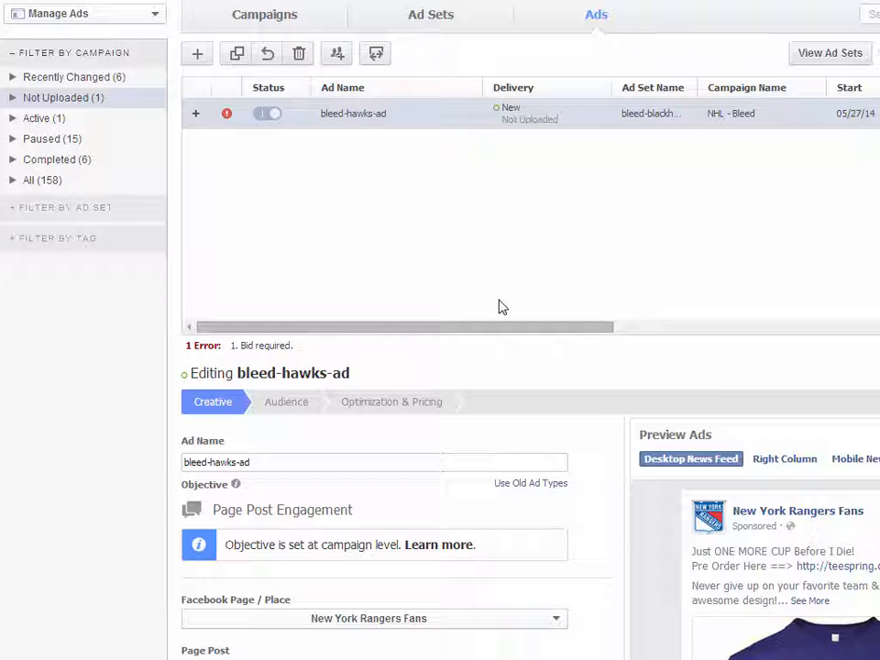
Change the ad's Facebook page to Blackhawk Fans
{"action": "scroll", "coordinate": [621, 584], "scroll_direction": "down", "scroll_amount": 4}
{"action": "scroll", "coordinate": [620, 581], "scroll_direction": "up", "scroll_amount": 1}
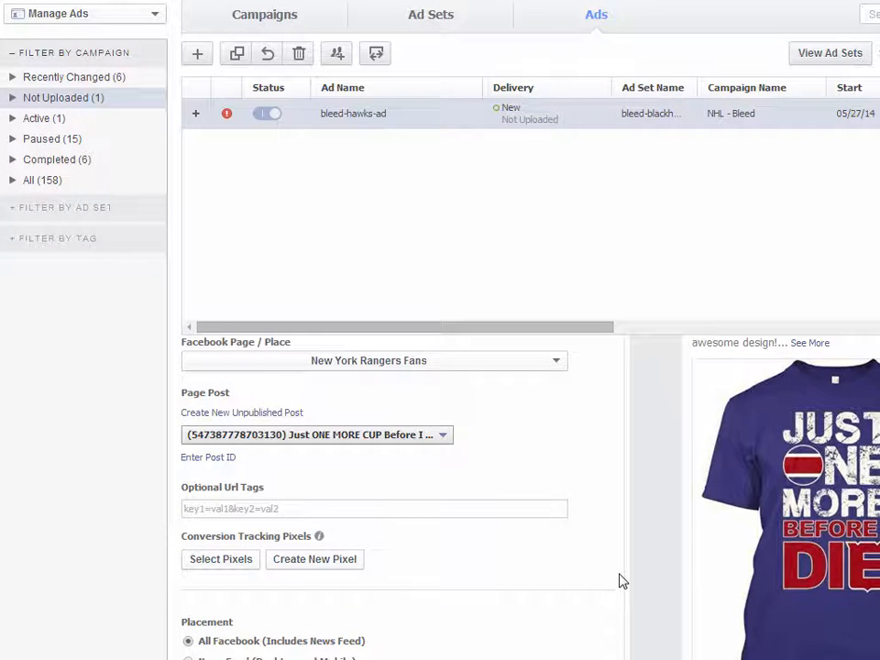
{"action": "scroll", "coordinate": [621, 581], "scroll_direction": "up", "scroll_amount": 1}
{"action": "left_click", "coordinate": [386, 452]}
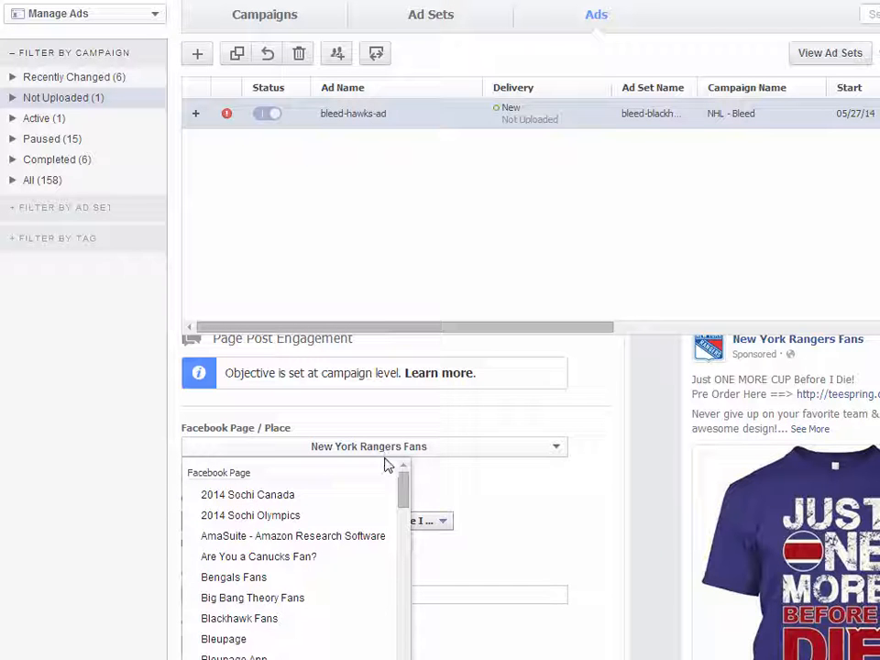
{"action": "left_click", "coordinate": [307, 614]}
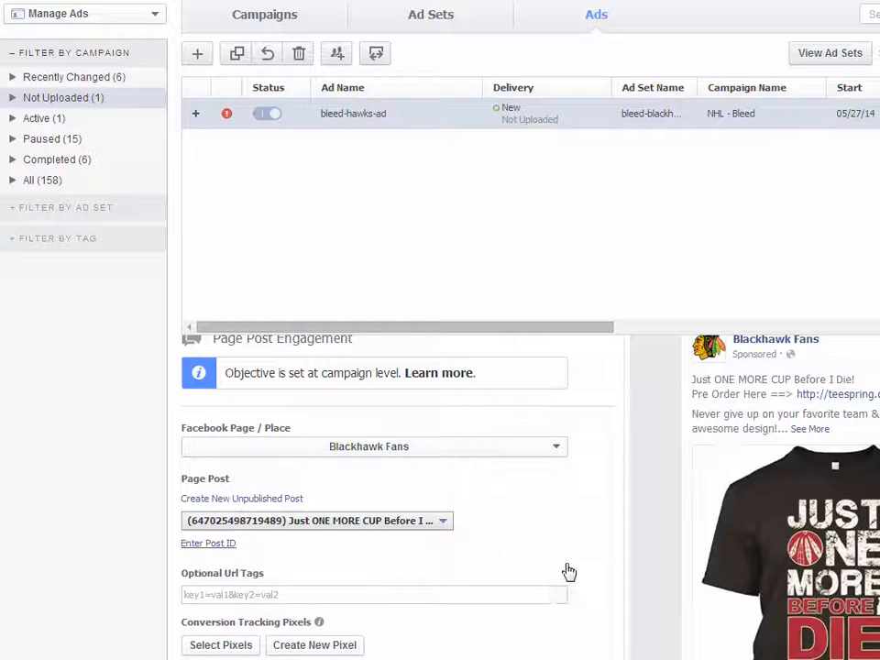
Choose the "Show off your passion for y..." page post and set the ad's placement to News Feed (Desktop and Mobile)
{"action": "scroll", "coordinate": [523, 495], "scroll_direction": "right", "scroll_amount": 1}
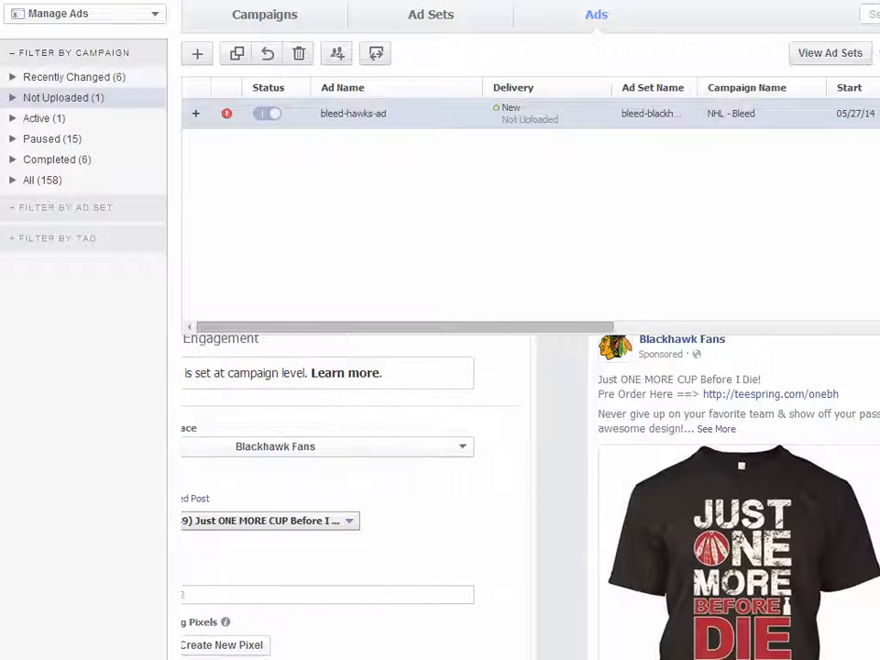
{"action": "scroll", "coordinate": [413, 632], "scroll_direction": "left", "scroll_amount": 1}
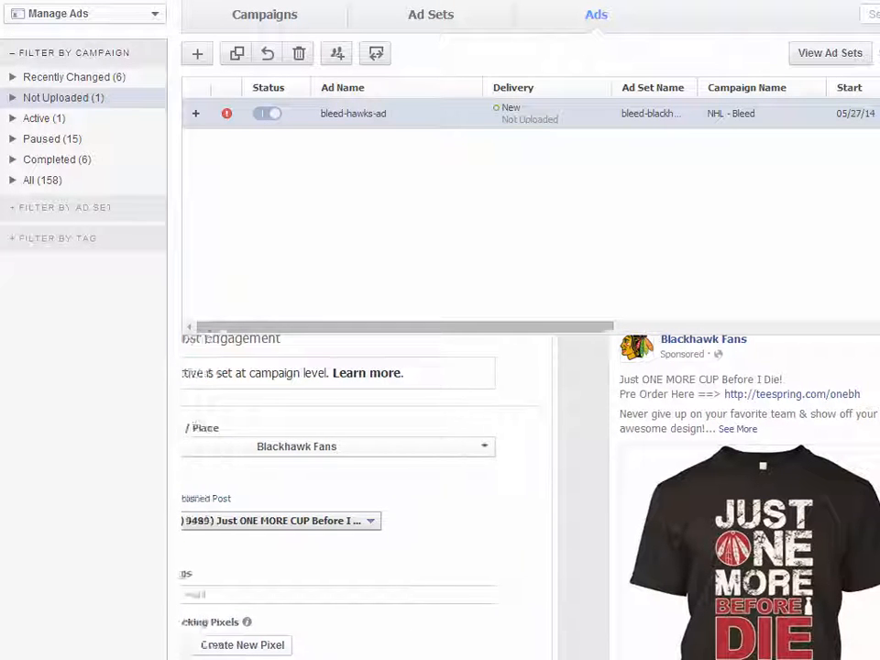
{"action": "left_click", "coordinate": [397, 530]}
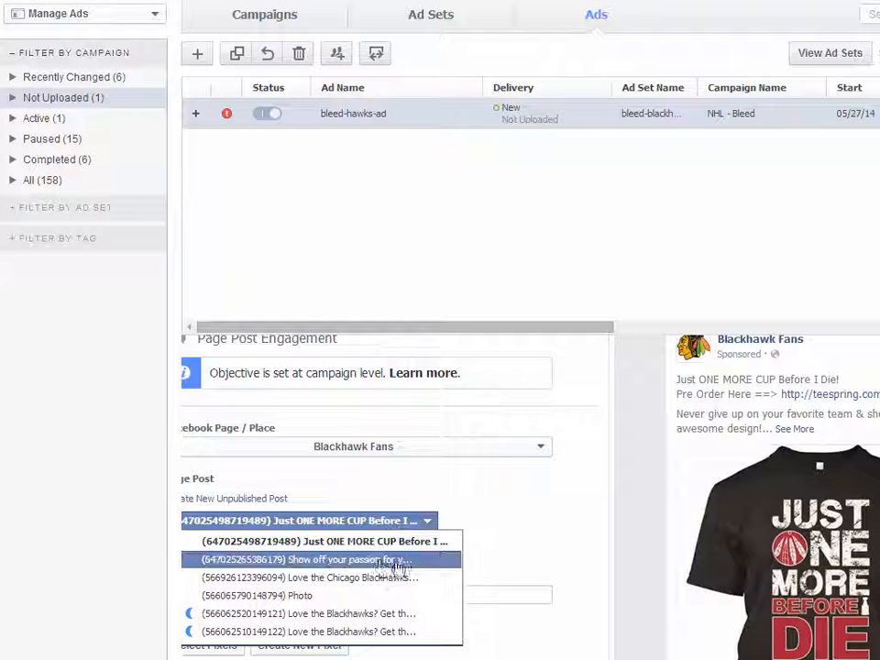
{"action": "left_click", "coordinate": [383, 560]}
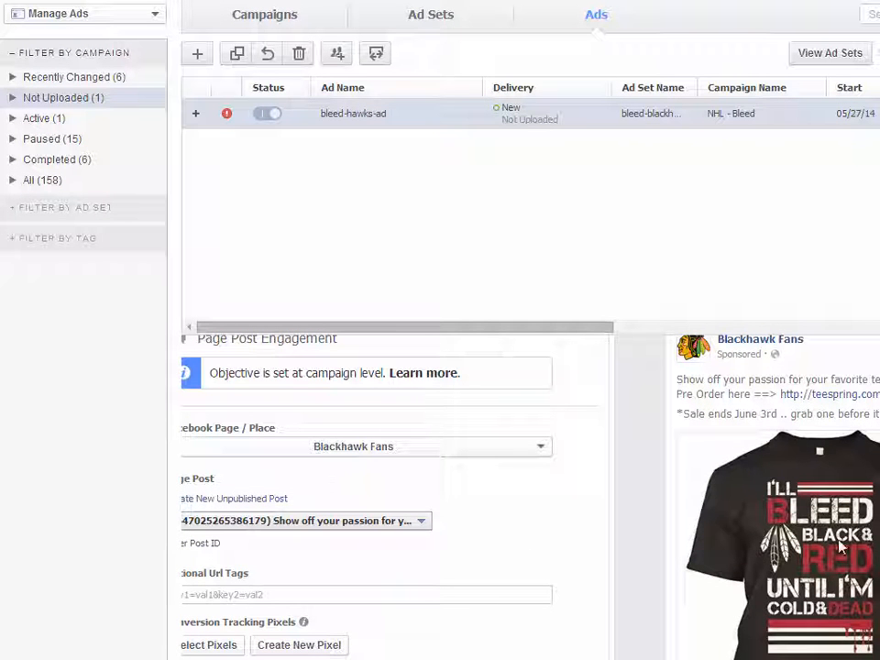
{"action": "scroll", "coordinate": [565, 519], "scroll_direction": "down", "scroll_amount": 2}
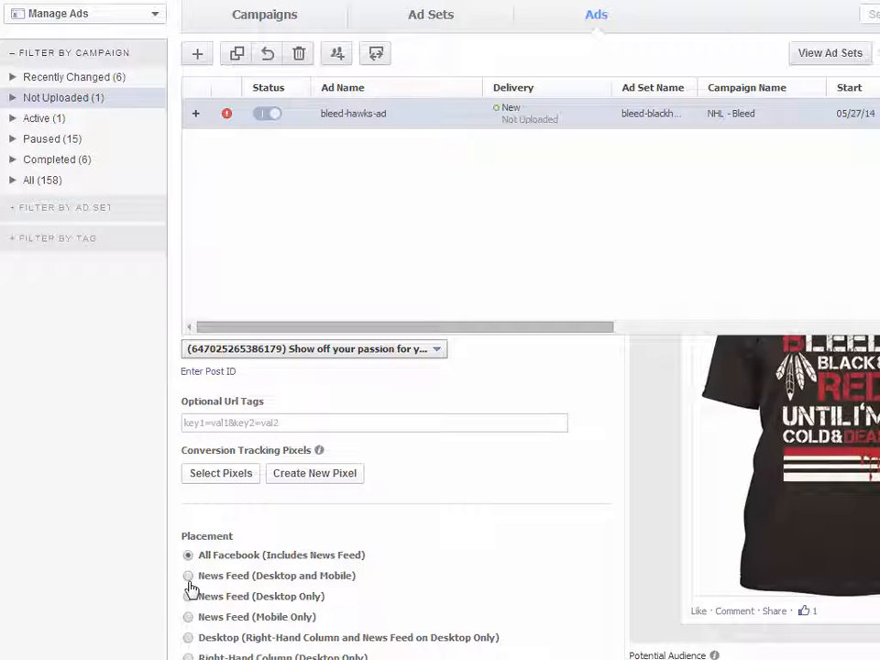
{"action": "left_click", "coordinate": [187, 578]}
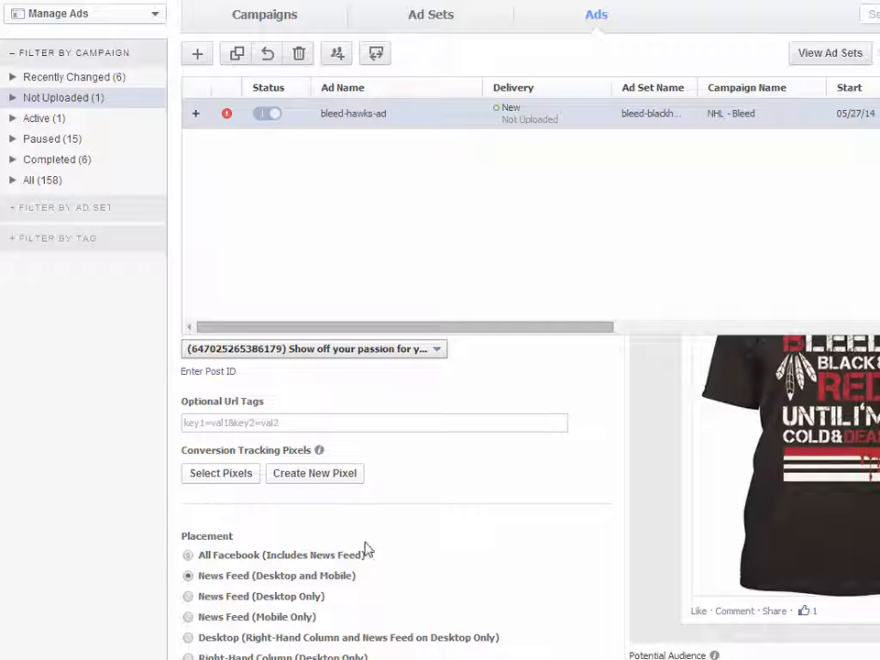
Look for the ad's conversion-tracking pixel by searching for "black" and "bleed" and browsing the full pixel list
{"action": "left_click", "coordinate": [221, 475]}
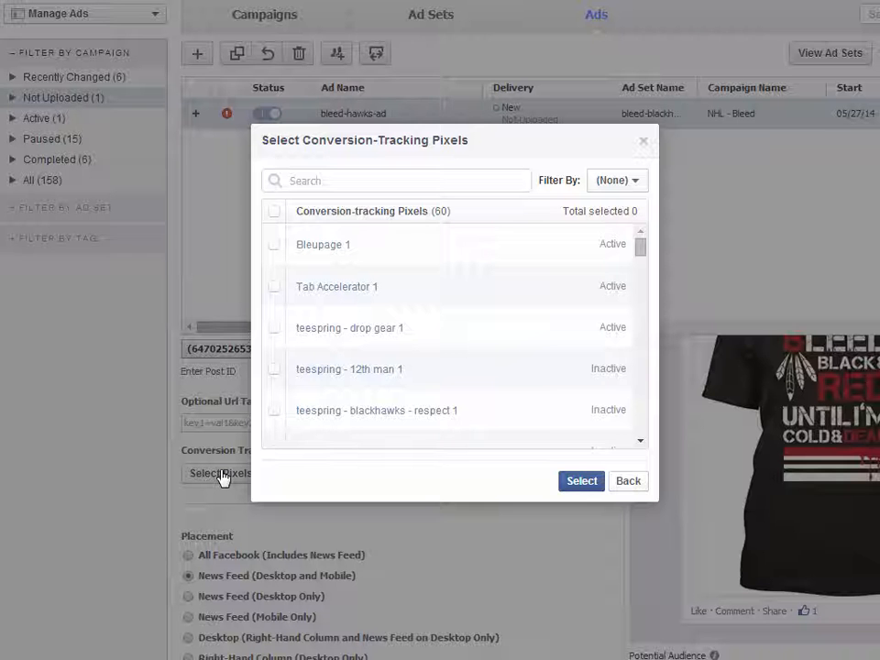
{"action": "left_click", "coordinate": [410, 187]}
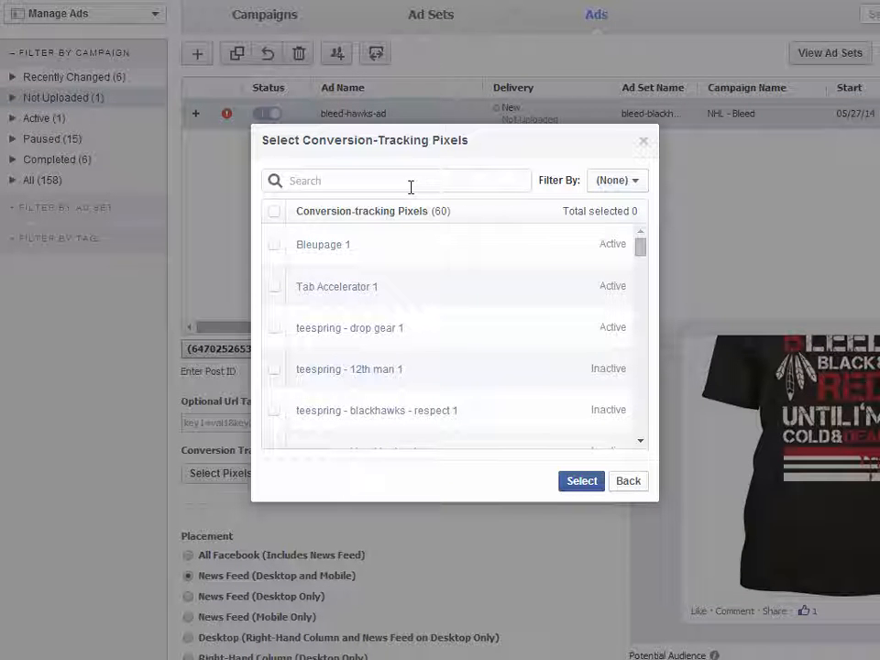
{"action": "type", "text": "black"}
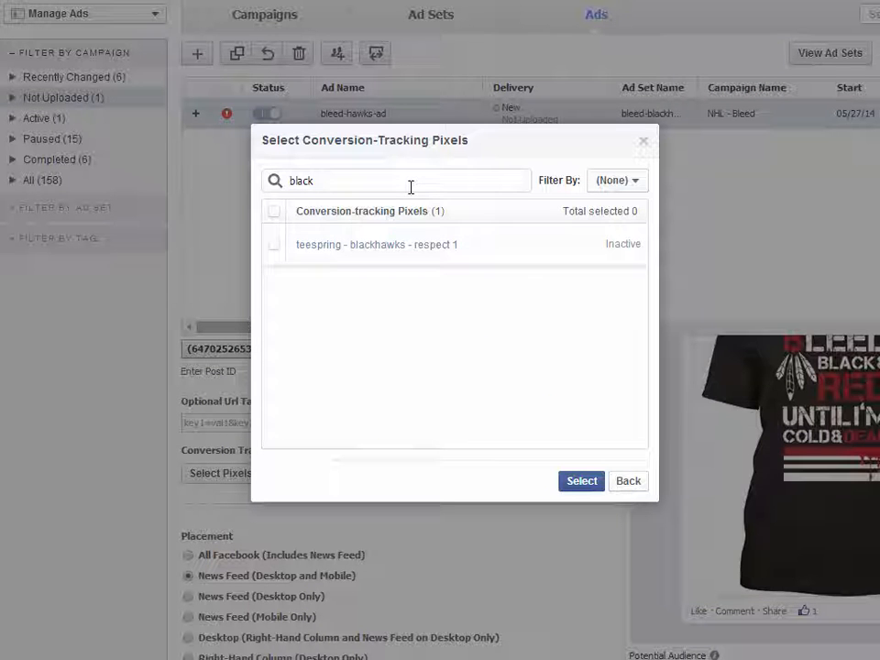
{"action": "key", "text": "BackSpace"}
{"action": "key", "text": "BackSpace"}
{"action": "key", "text": "BackSpace"}
{"action": "key", "text": "BackSpace"}
{"action": "key", "text": "BackSpace"}
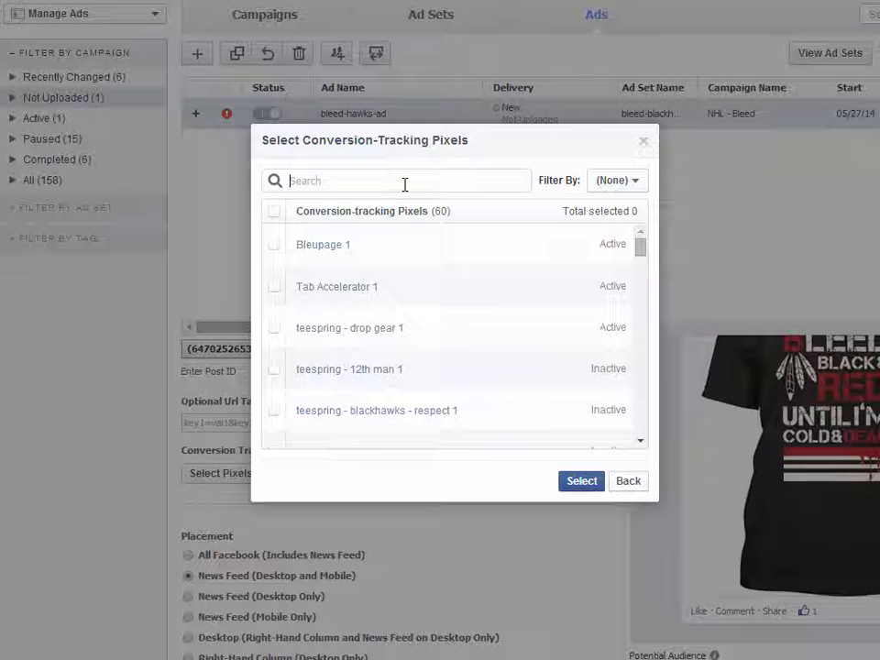
{"action": "type", "text": "bleed"}
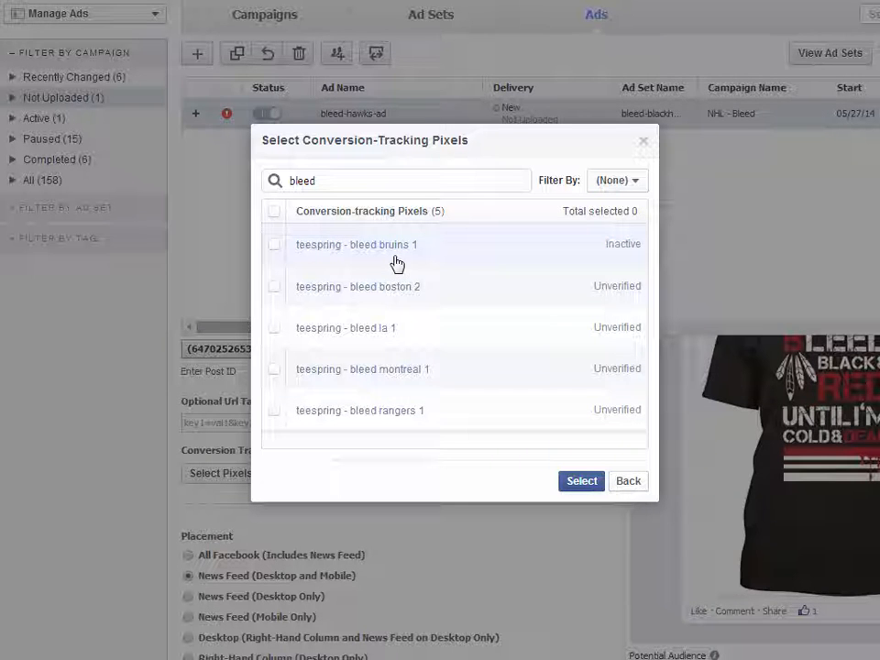
{"action": "double_click", "coordinate": [348, 189]}
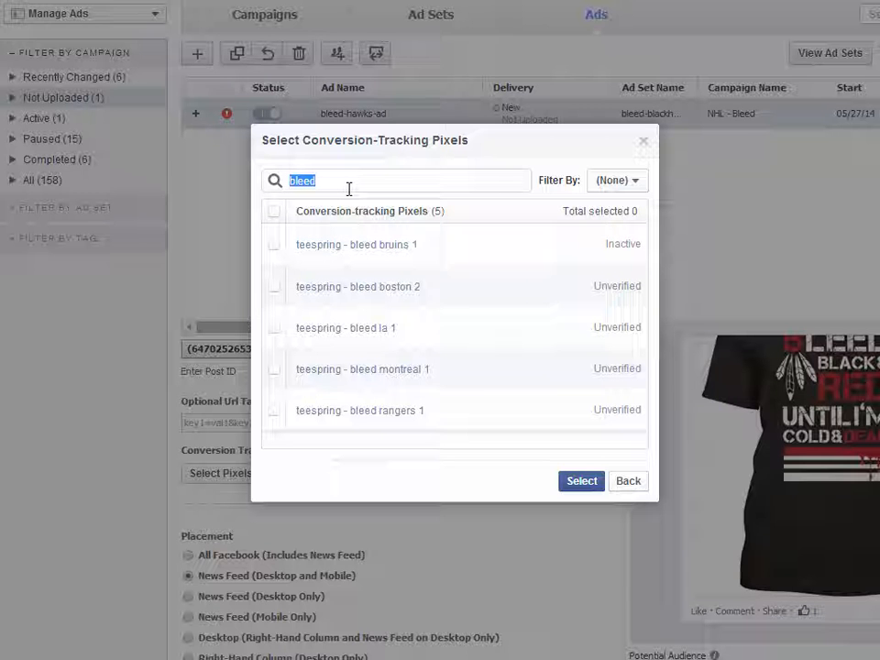
{"action": "key", "text": "BackSpace"}
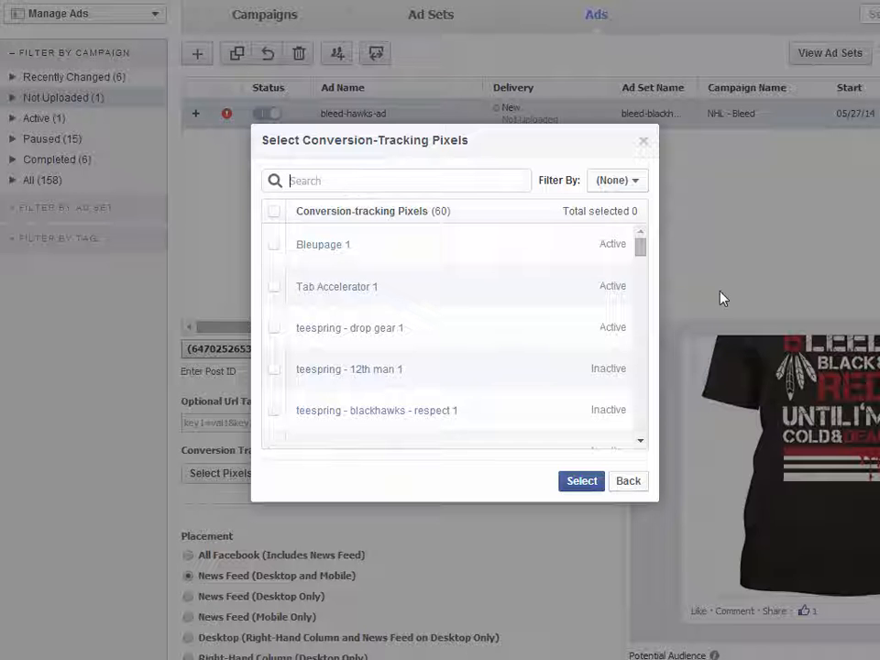
{"action": "left_click_drag", "start_coordinate": [640, 249], "coordinate": [666, 211]}
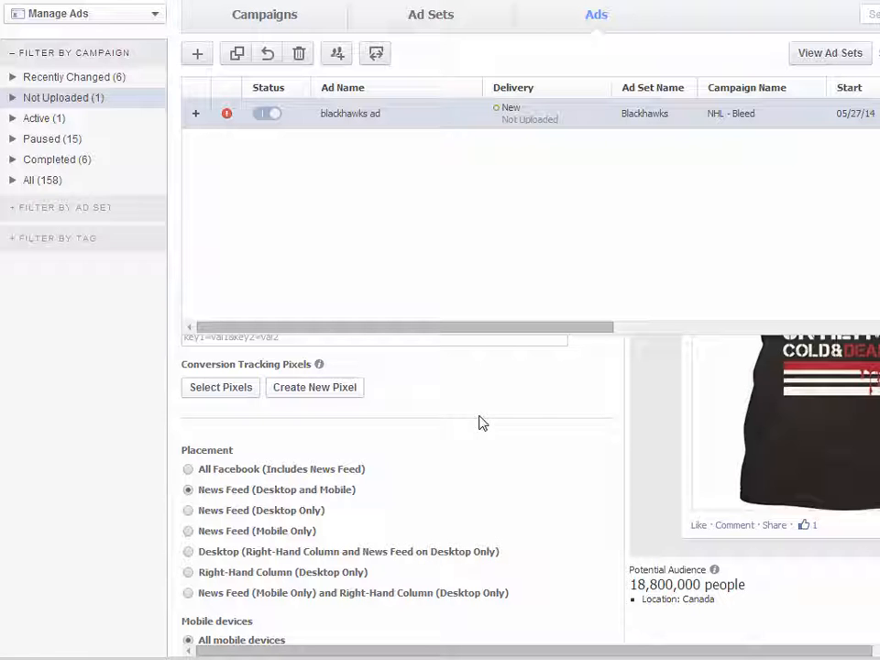
Find the "teespring - bleed hawks" pixel by searching for "hawks" and attach it to the ad for conversion tracking
{"action": "scroll", "coordinate": [480, 417], "scroll_direction": "up", "scroll_amount": 1}
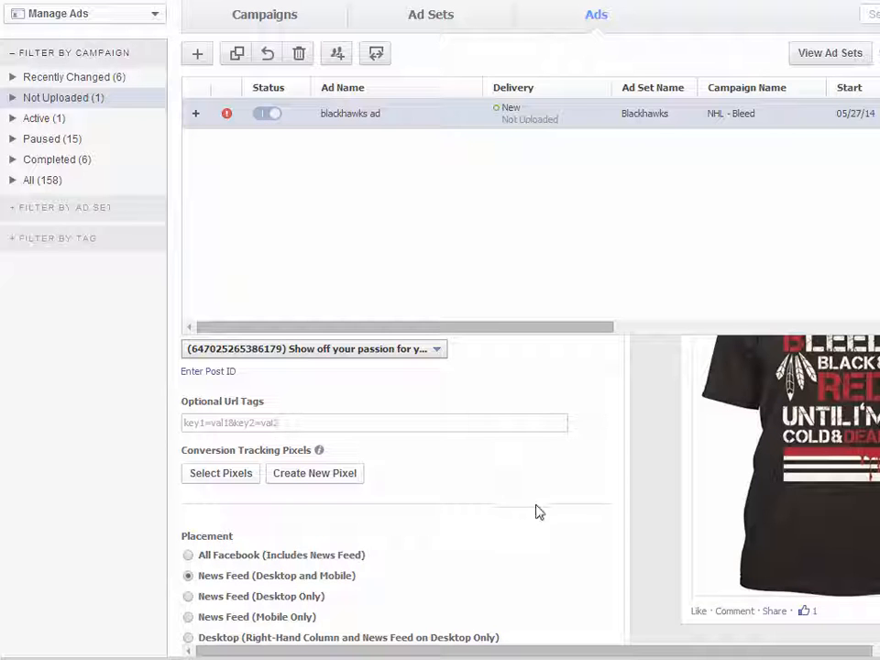
{"action": "left_click", "coordinate": [211, 478]}
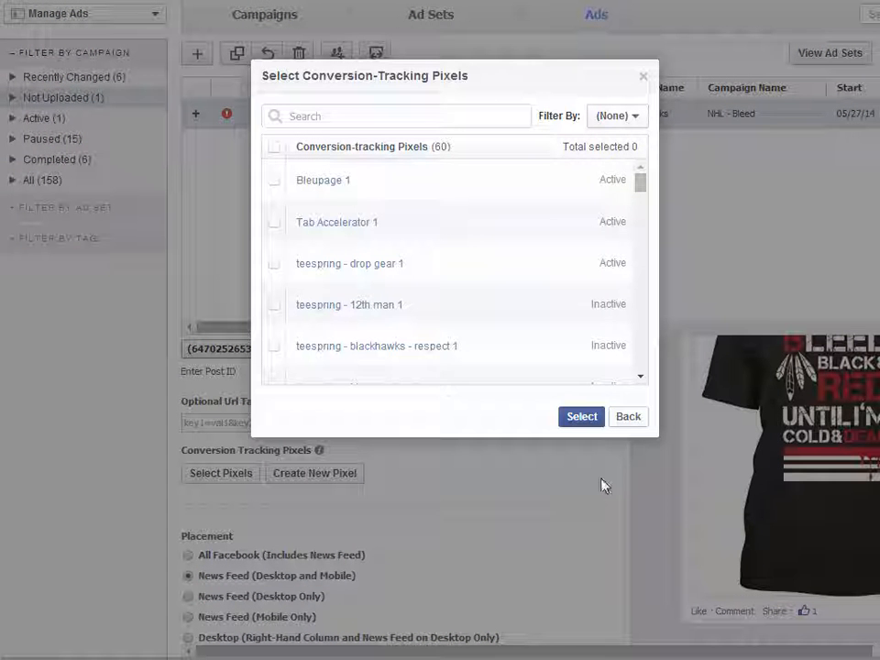
{"action": "left_click", "coordinate": [385, 115]}
{"action": "type", "text": "hawks"}
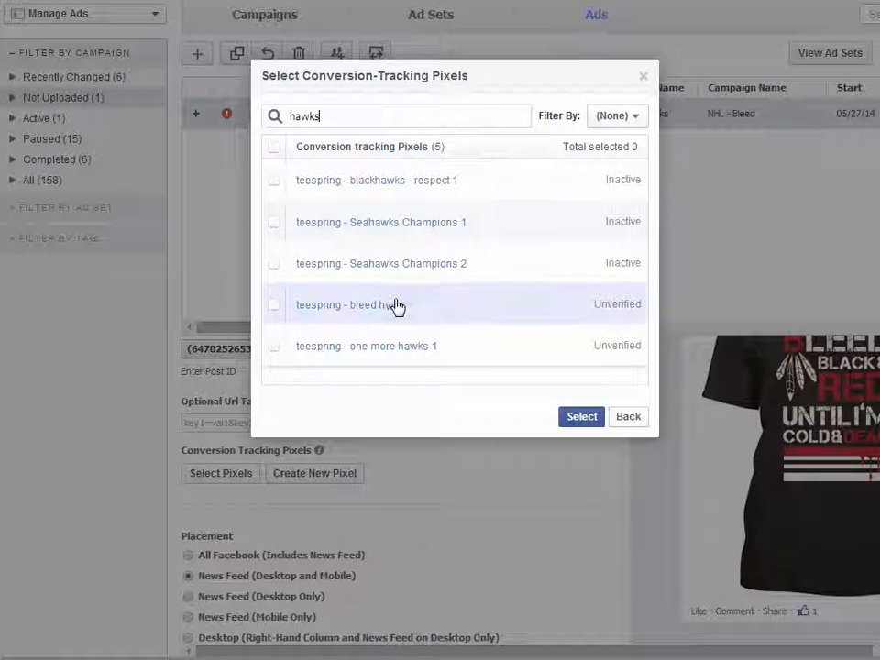
{"action": "left_click", "coordinate": [363, 315]}
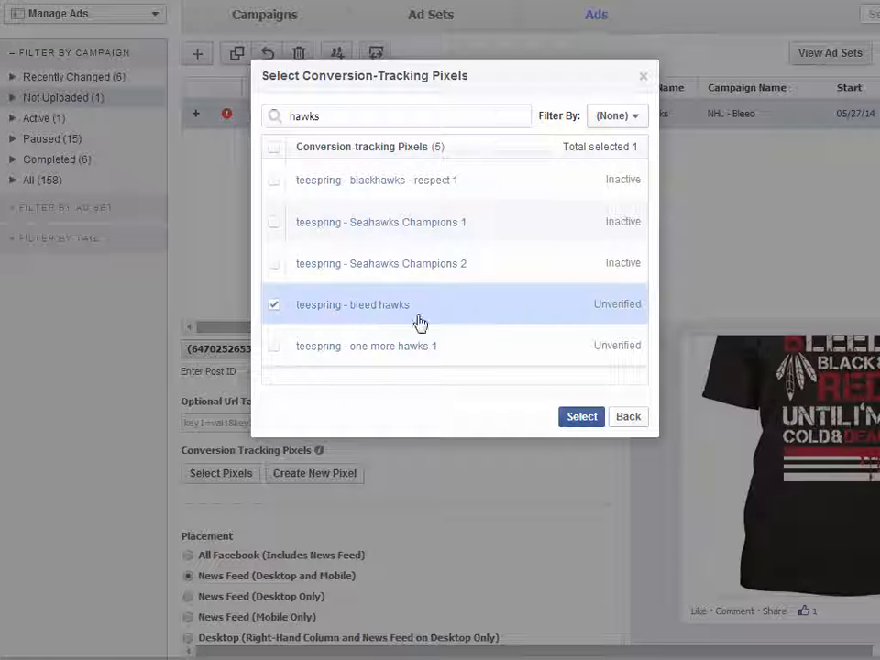
{"action": "left_click", "coordinate": [581, 416]}
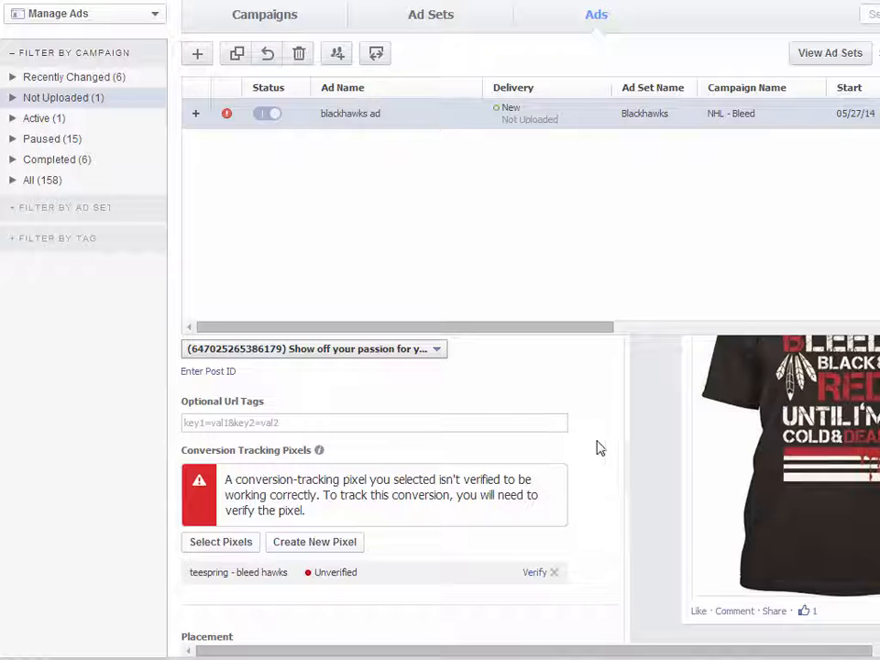
{"action": "scroll", "coordinate": [596, 469], "scroll_direction": "down", "scroll_amount": 5}
{"action": "scroll", "coordinate": [592, 471], "scroll_direction": "up", "scroll_amount": 6}
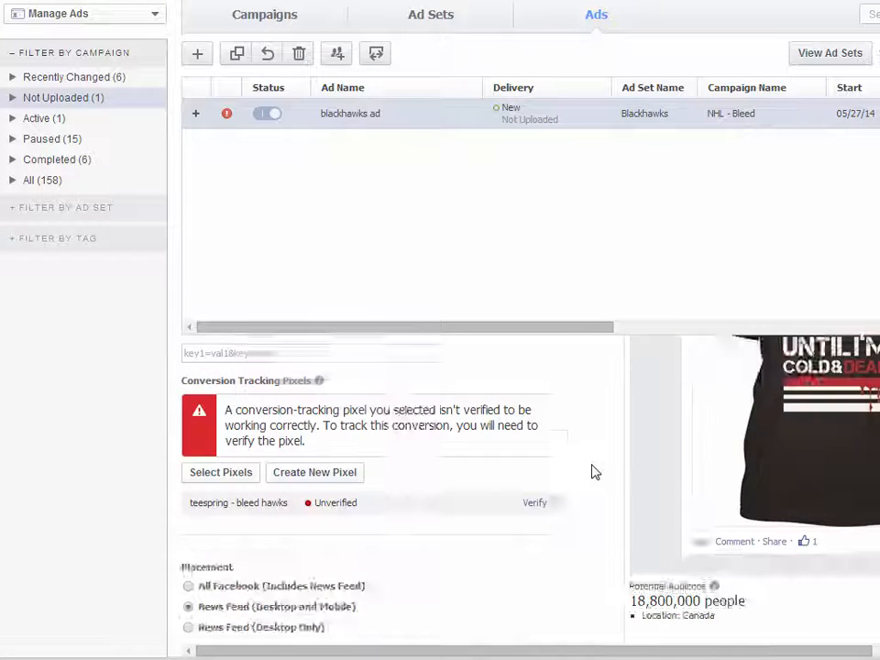
{"action": "left_click", "coordinate": [285, 528]}
{"action": "scroll", "coordinate": [586, 498], "scroll_direction": "up", "scroll_amount": 1}
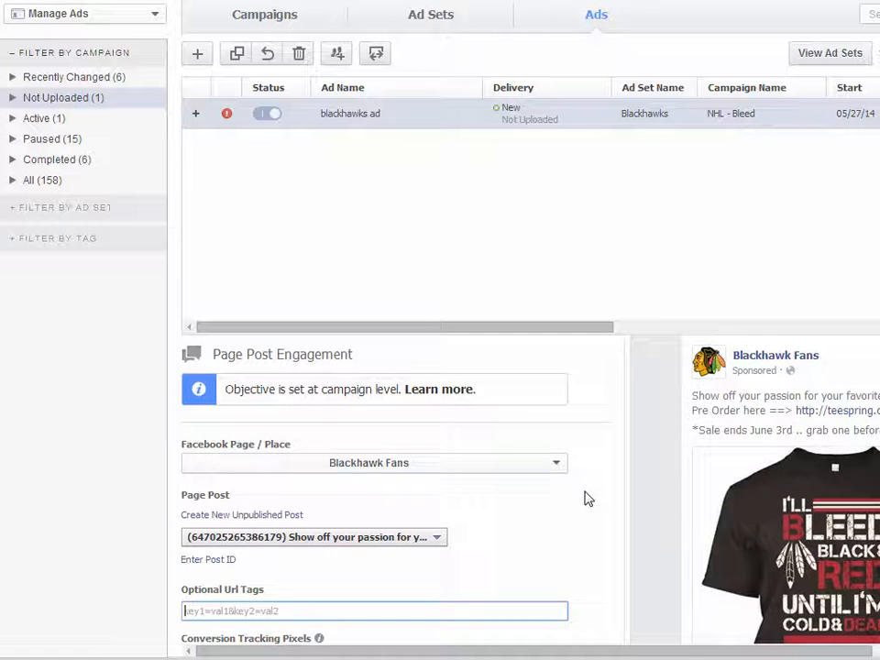
{"action": "scroll", "coordinate": [586, 499], "scroll_direction": "up", "scroll_amount": 1}
{"action": "scroll", "coordinate": [579, 450], "scroll_direction": "down", "scroll_amount": 2}
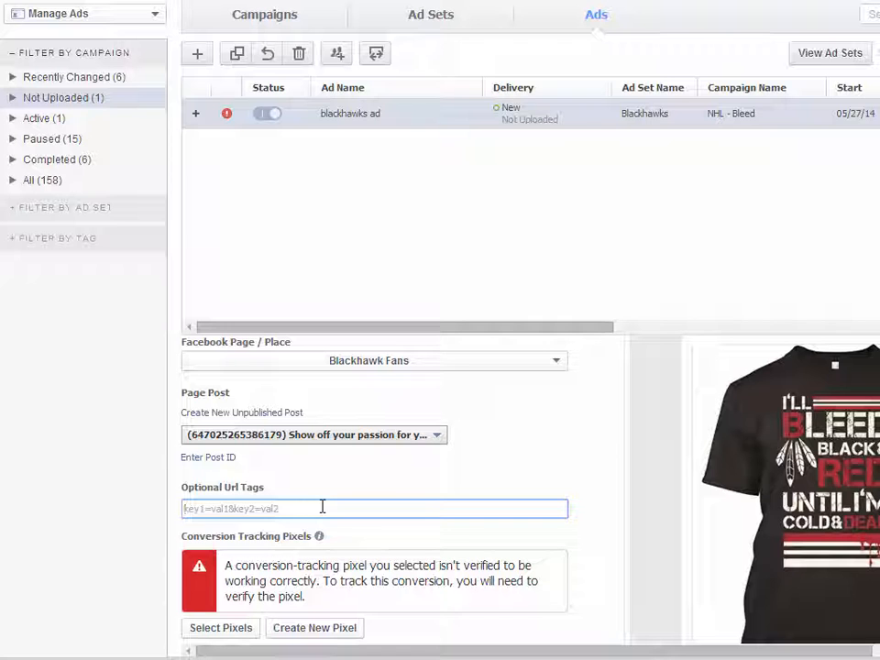
{"action": "type", "text": "fb=ad1"}
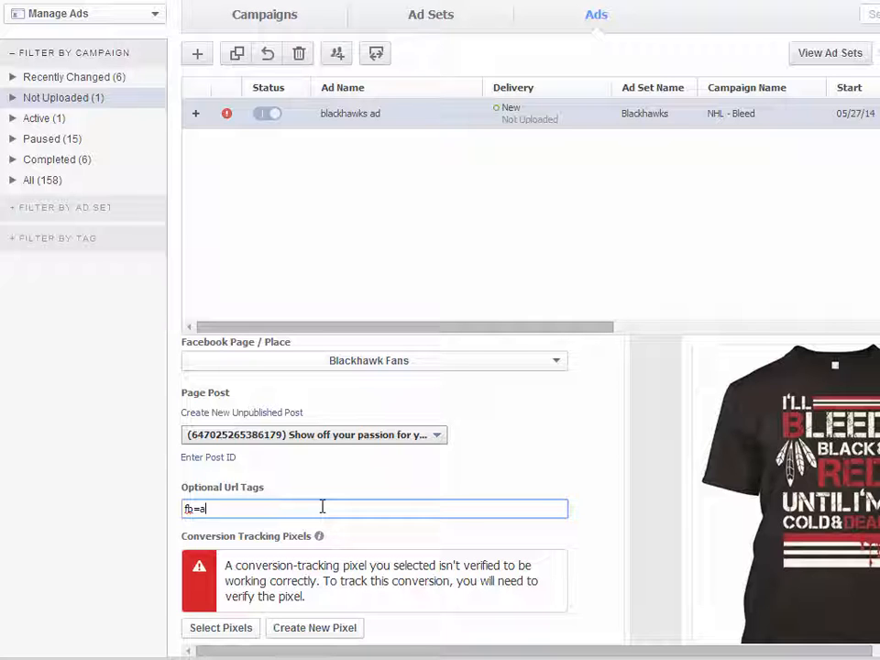
{"action": "key", "text": "BackSpace"}
{"action": "key", "text": "BackSpace"}
{"action": "key", "text": "BackSpace"}
{"action": "key", "text": "BackSpace"}
{"action": "key", "text": "BackSpace"}
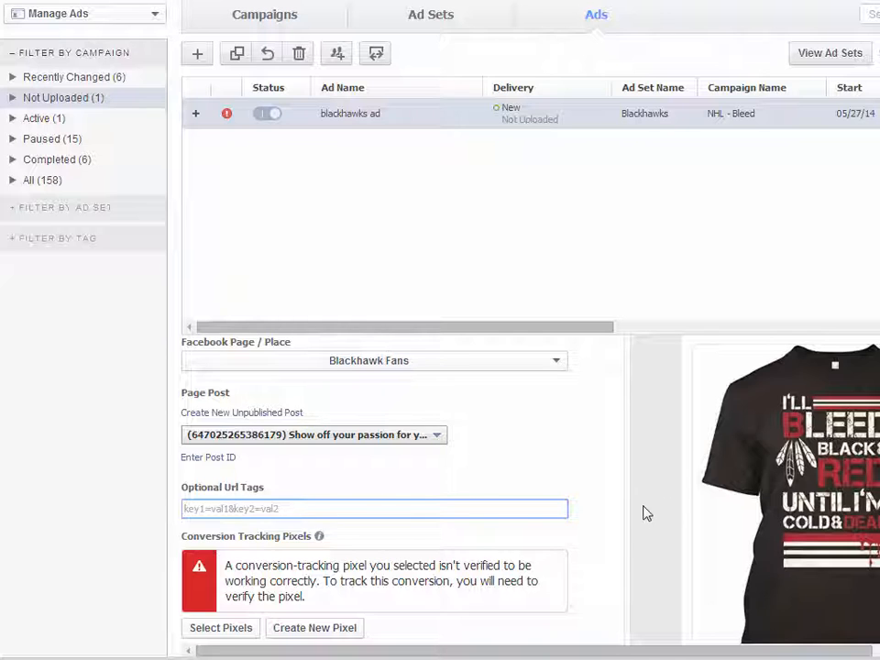
Set the ad's optional URL tags to "fb=a1"
{"action": "scroll", "coordinate": [644, 514], "scroll_direction": "down", "scroll_amount": 2}
{"action": "scroll", "coordinate": [644, 514], "scroll_direction": "up", "scroll_amount": 1}
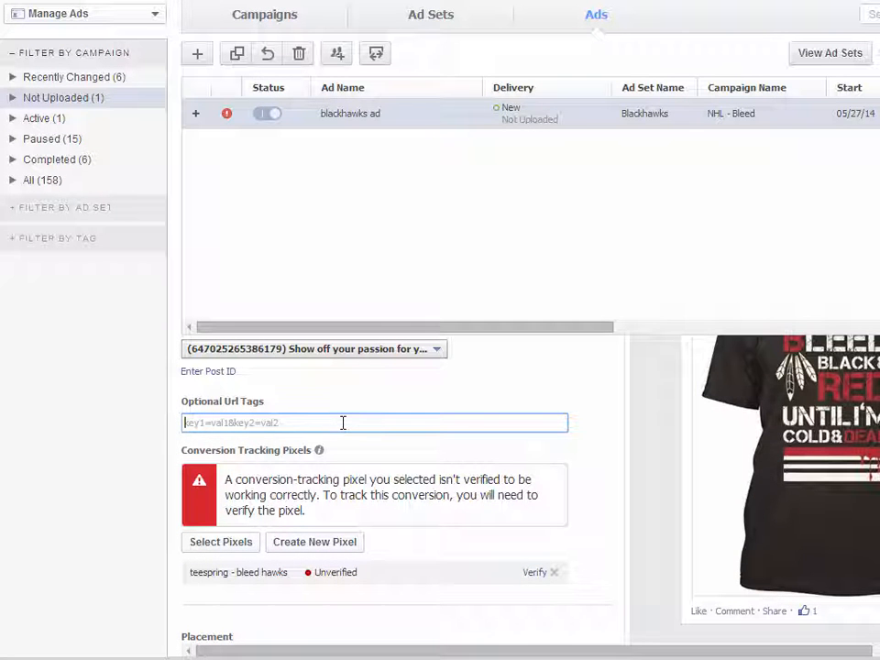
{"action": "type", "text": "fb="}
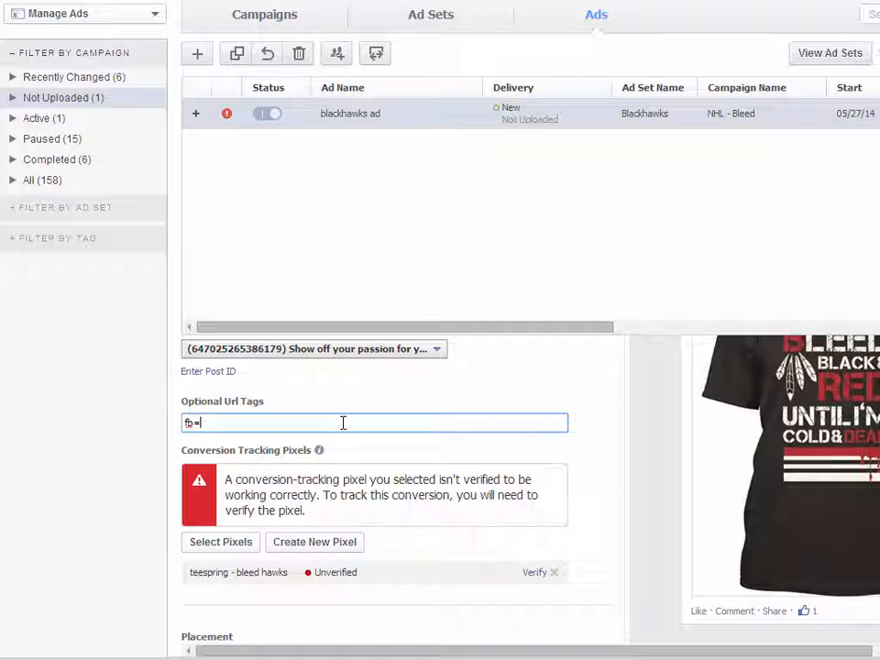
{"action": "type", "text": "a1"}
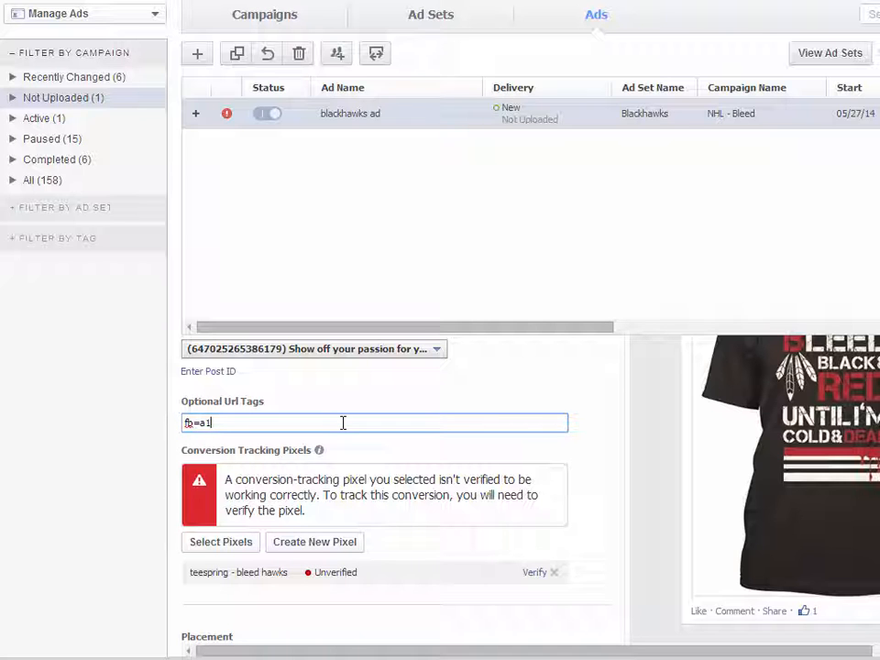
{"action": "triple_click", "coordinate": [249, 422]}
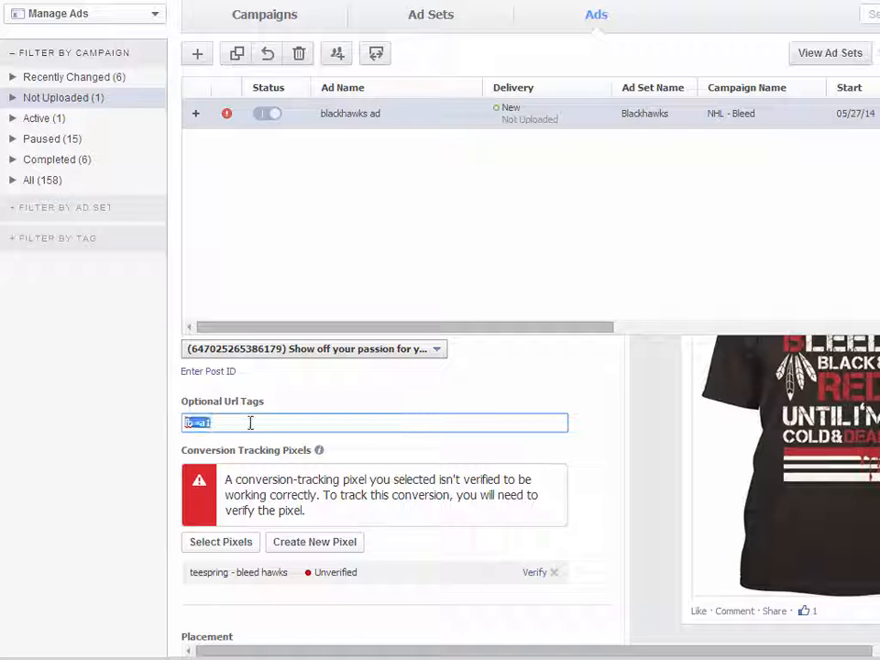
{"action": "left_click", "coordinate": [587, 424]}
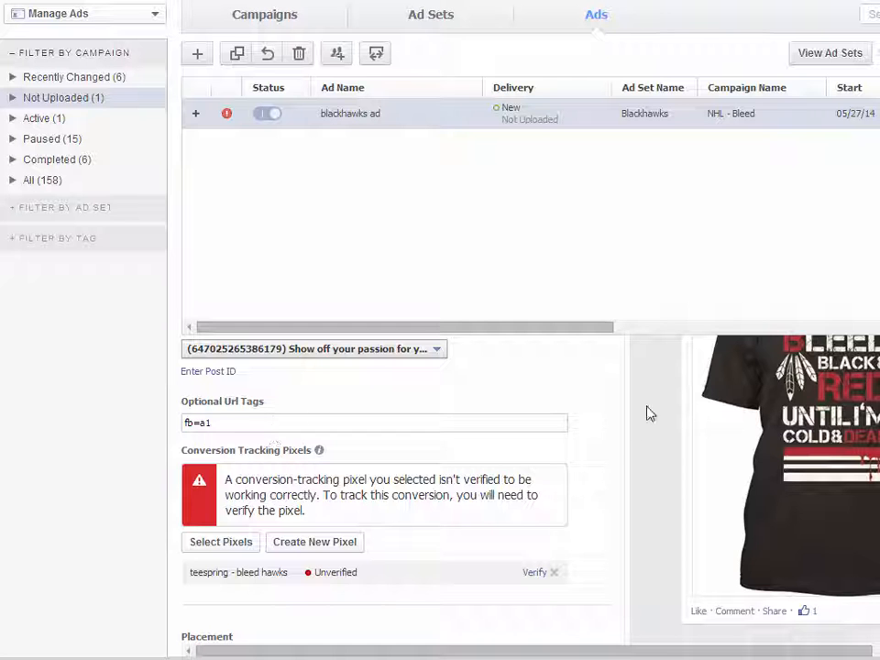
Replace the ad audience's target location with the United States, enlarging the ad editing area for the audience settings
{"action": "scroll", "coordinate": [560, 495], "scroll_direction": "down", "scroll_amount": 8}
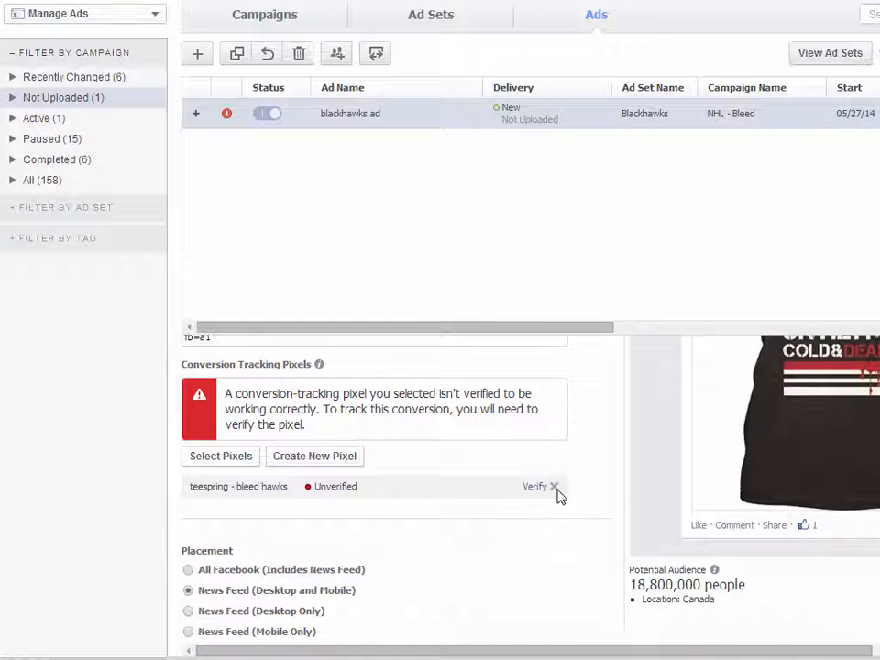
{"action": "scroll", "coordinate": [560, 495], "scroll_direction": "up", "scroll_amount": 10}
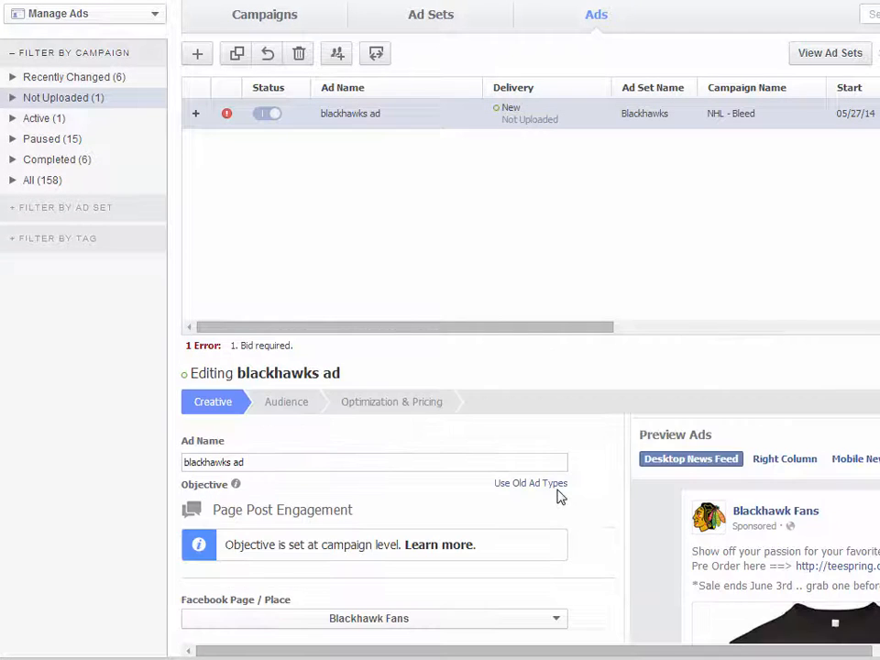
{"action": "left_click", "coordinate": [290, 406]}
{"action": "left_click_drag", "start_coordinate": [719, 332], "coordinate": [716, 167]}
{"action": "scroll", "coordinate": [477, 504], "scroll_direction": "down", "scroll_amount": 2}
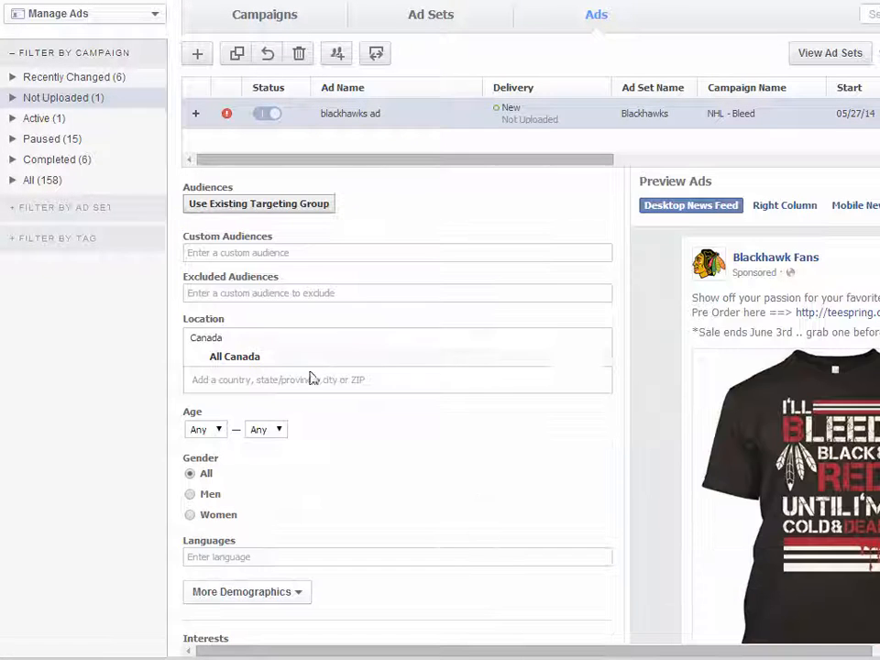
{"action": "left_click", "coordinate": [597, 361]}
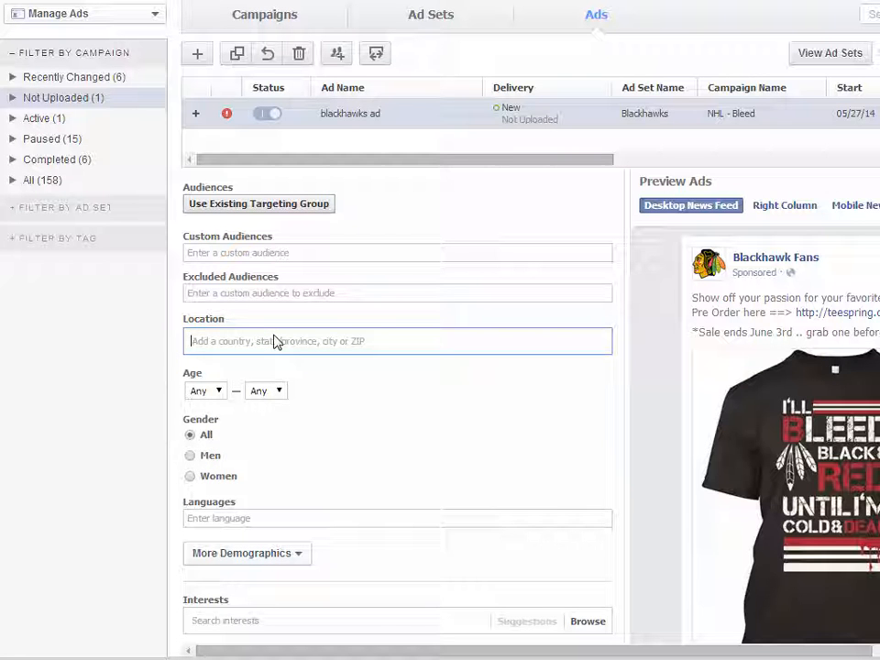
{"action": "type", "text": "unit"}
{"action": "left_click", "coordinate": [272, 363]}
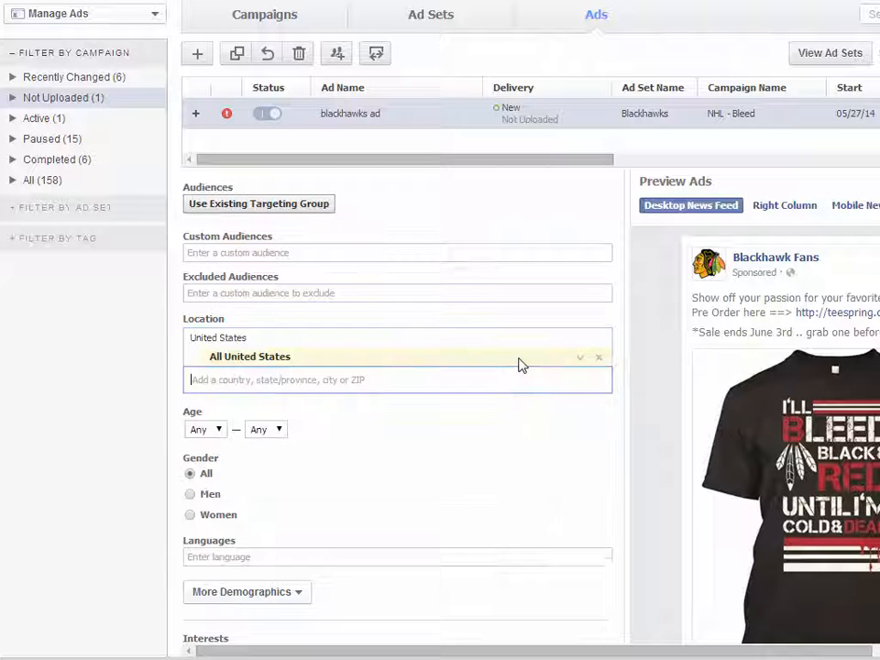
Set the ad audience's age range to 18 through 56
{"action": "scroll", "coordinate": [471, 444], "scroll_direction": "down", "scroll_amount": 2}
{"action": "left_click", "coordinate": [205, 344]}
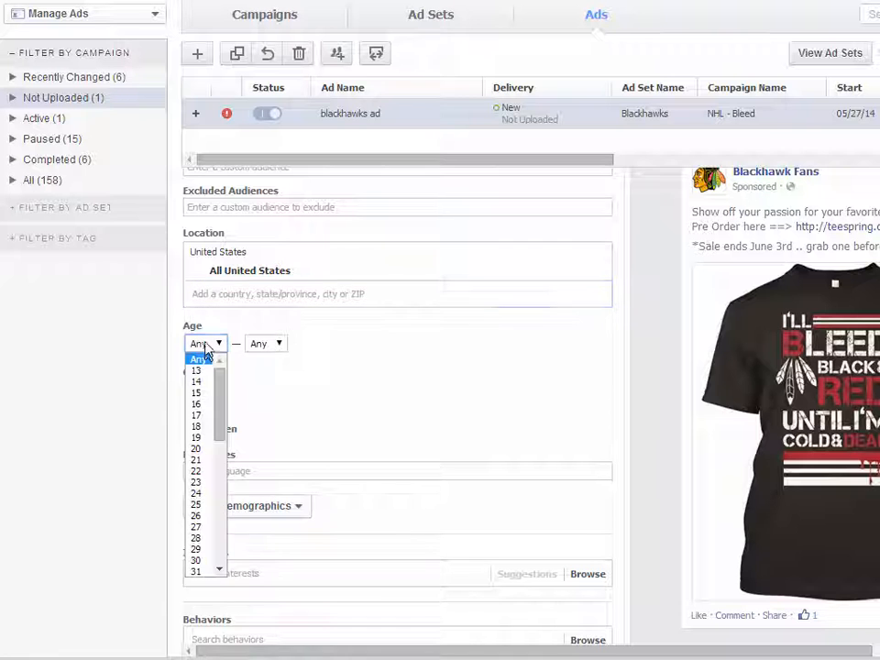
{"action": "left_click", "coordinate": [209, 418]}
{"action": "left_click", "coordinate": [269, 345]}
{"action": "left_click_drag", "start_coordinate": [278, 390], "coordinate": [265, 515]}
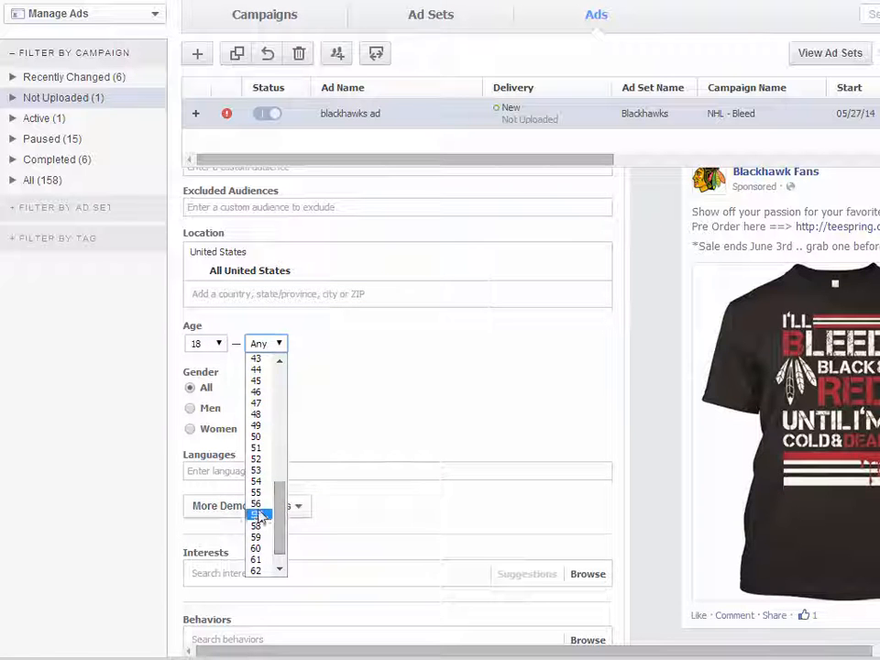
{"action": "left_click", "coordinate": [257, 507]}
Search the interests for "chicago bla" and add Chicago Blackhawks to the ad's audience targeting
{"action": "scroll", "coordinate": [311, 415], "scroll_direction": "down", "scroll_amount": 4}
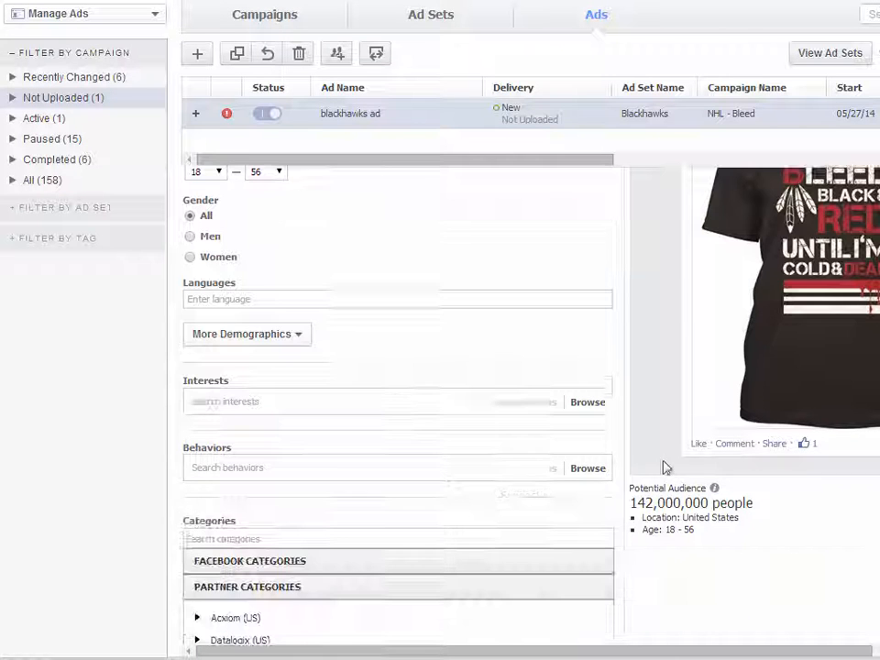
{"action": "left_click", "coordinate": [305, 403]}
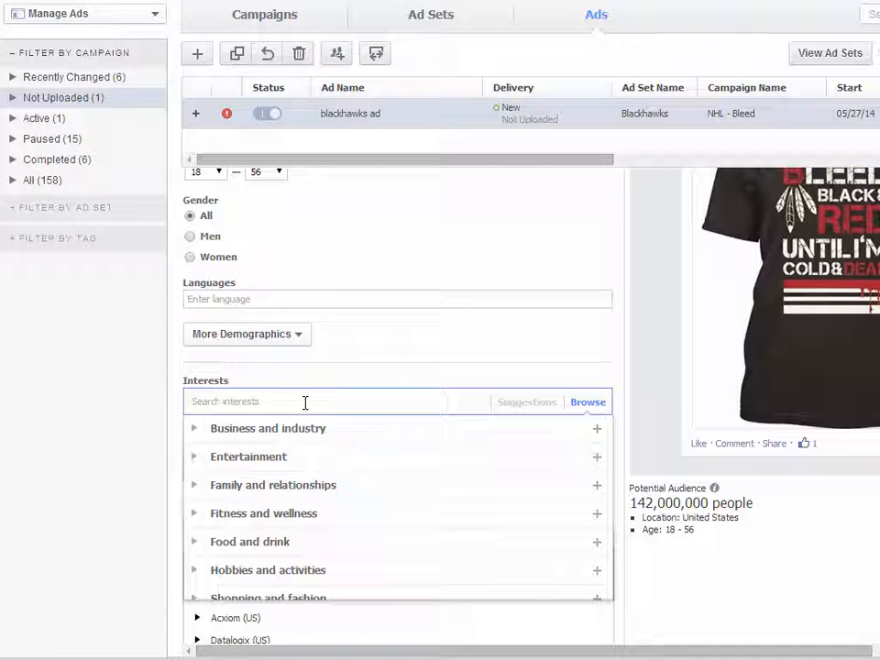
{"action": "type", "text": "B"}
{"action": "key", "text": "BackSpace"}
{"action": "type", "text": "chic"}
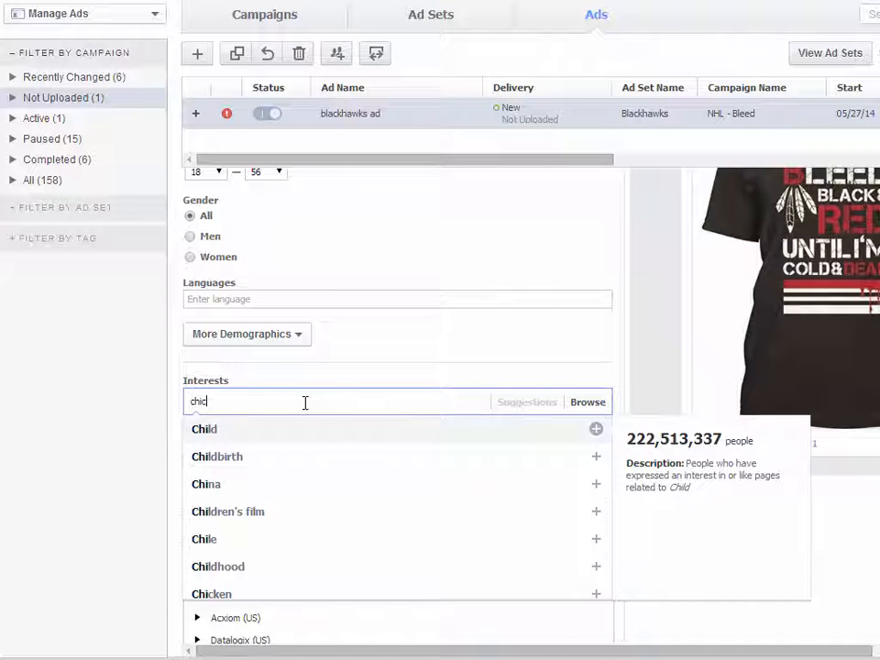
{"action": "type", "text": "a"}
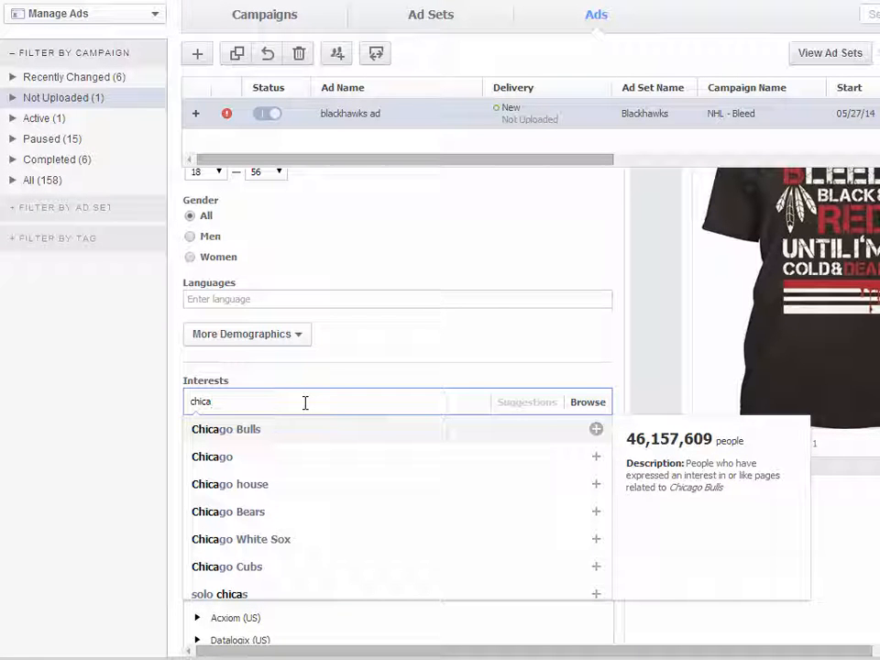
{"action": "type", "text": "go bla"}
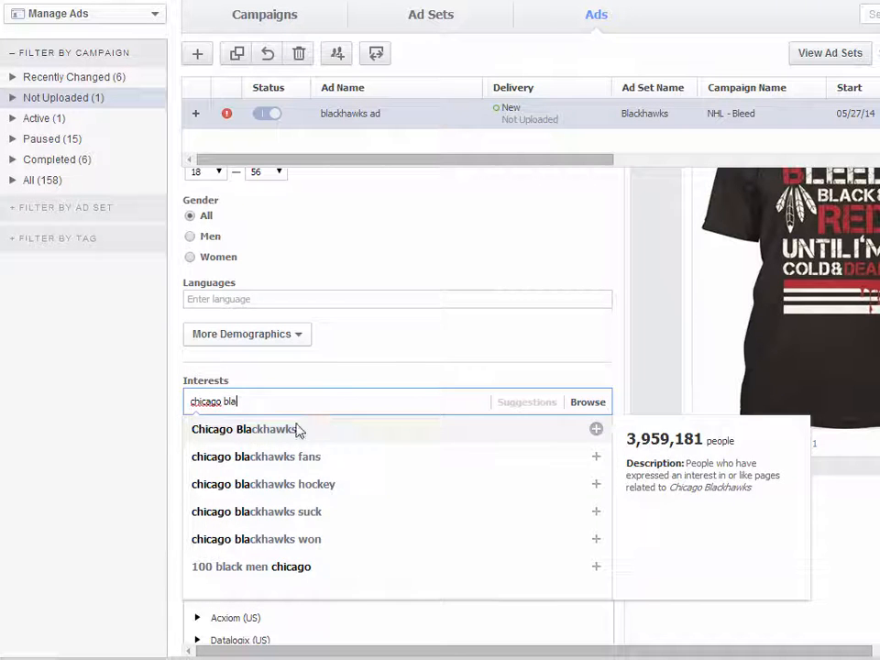
{"action": "left_click", "coordinate": [299, 429]}
{"action": "left_click", "coordinate": [126, 438]}
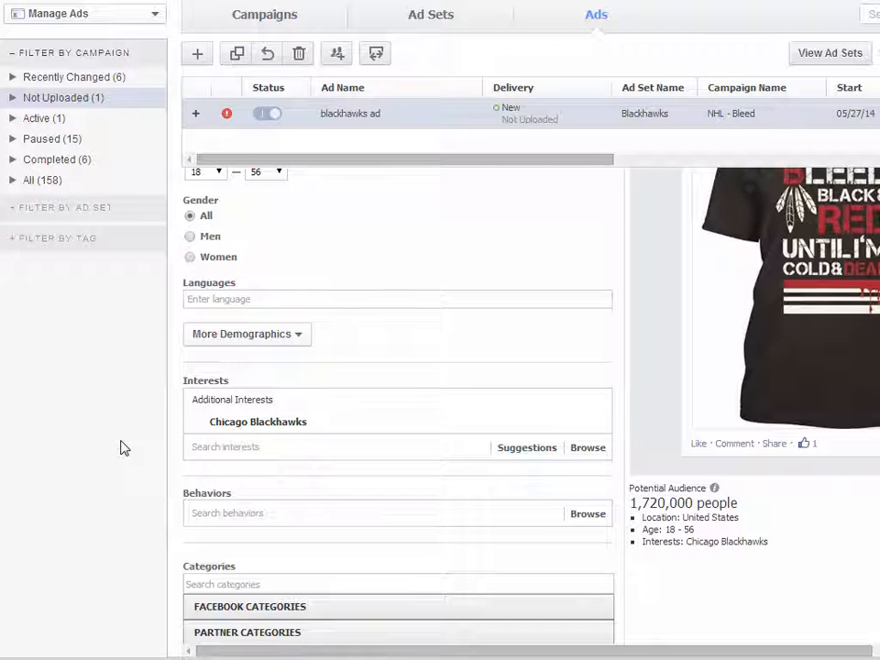
Add the Sportsmen behavior from the buyer profiles under Purchase behavior to the ad's audience targeting
{"action": "left_click", "coordinate": [253, 510]}
{"action": "scroll", "coordinate": [272, 505], "scroll_direction": "down", "scroll_amount": 1}
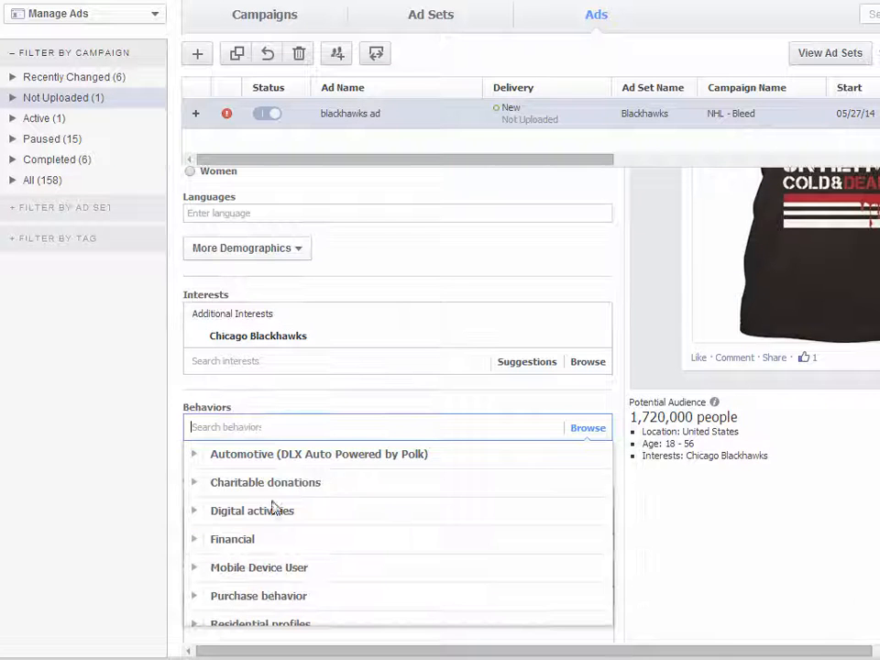
{"action": "scroll", "coordinate": [267, 427], "scroll_direction": "down", "scroll_amount": 1}
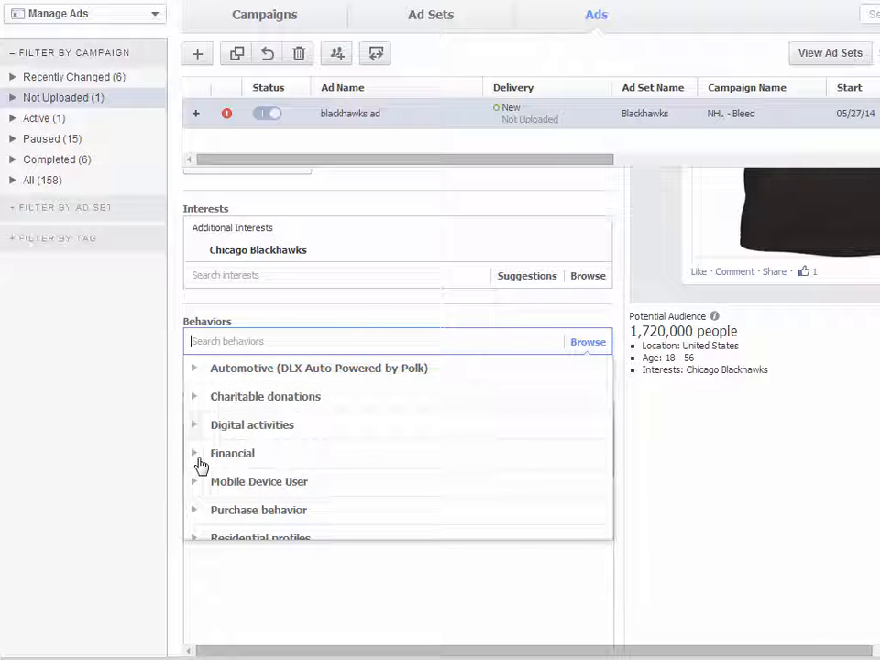
{"action": "scroll", "coordinate": [200, 475], "scroll_direction": "down", "scroll_amount": 1}
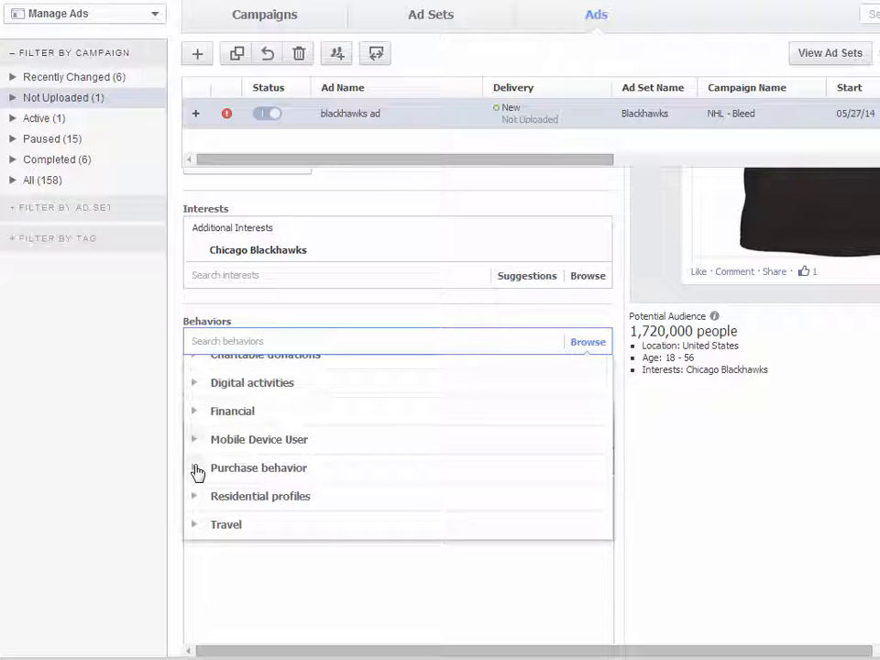
{"action": "left_click", "coordinate": [197, 471]}
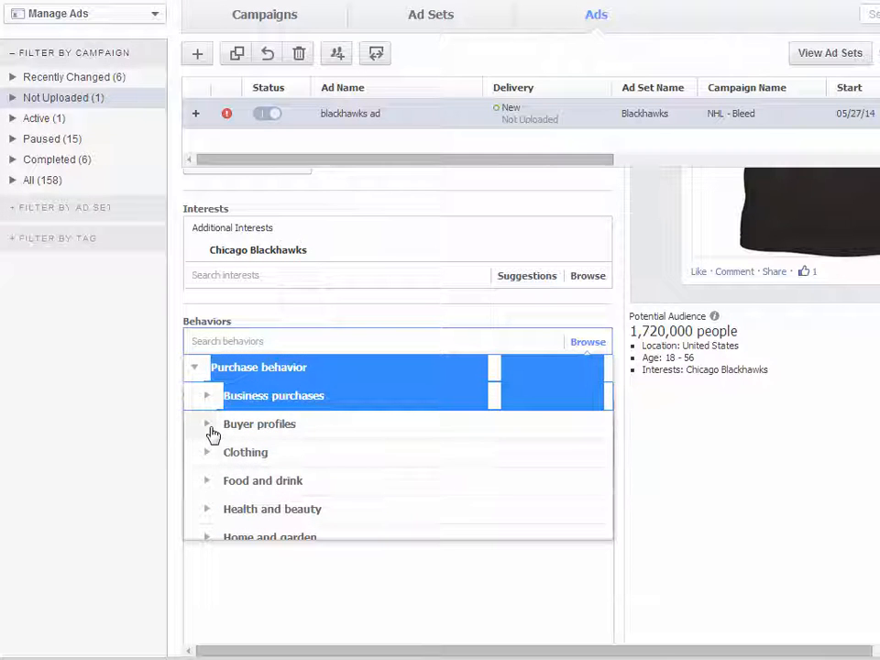
{"action": "left_click", "coordinate": [210, 425]}
{"action": "scroll", "coordinate": [311, 432], "scroll_direction": "down", "scroll_amount": 1}
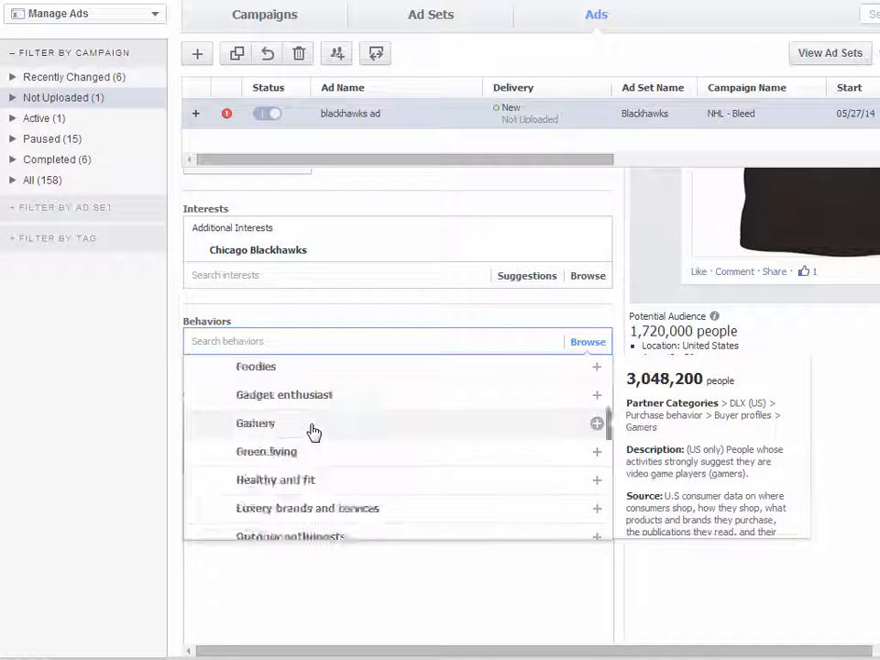
{"action": "scroll", "coordinate": [312, 431], "scroll_direction": "down", "scroll_amount": 2}
{"action": "scroll", "coordinate": [309, 430], "scroll_direction": "up", "scroll_amount": 1}
{"action": "left_click", "coordinate": [303, 485]}
{"action": "left_click", "coordinate": [837, 467]}
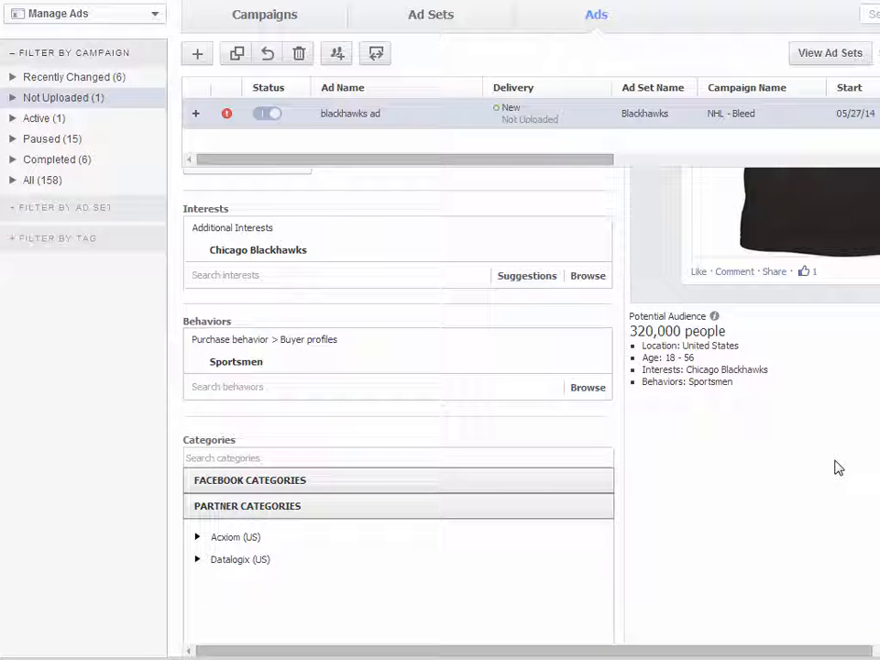
{"action": "scroll", "coordinate": [829, 467], "scroll_direction": "down", "scroll_amount": 5}
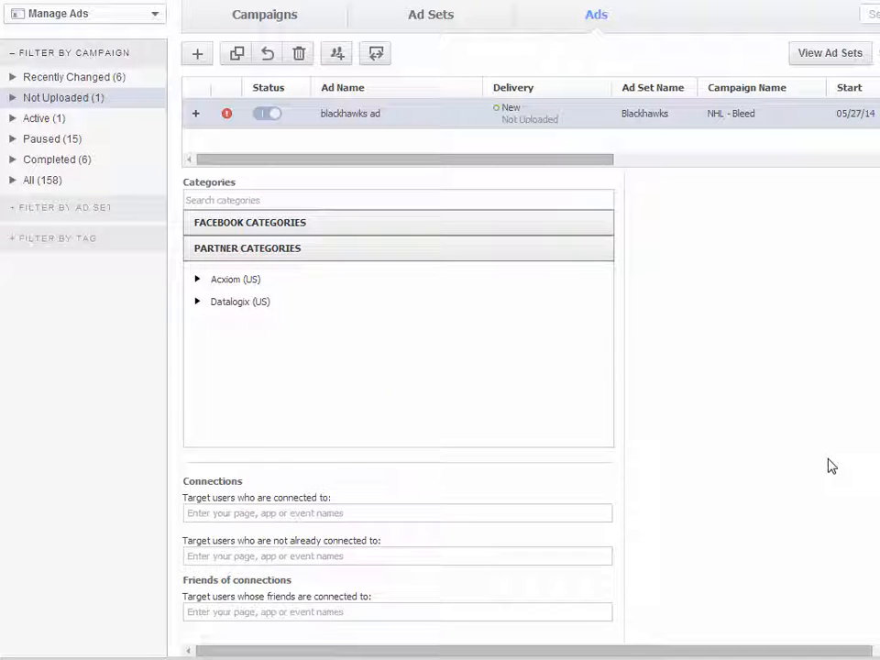
Switch the blackhawks ad's pricing to Optimized CPM with the default bids
{"action": "scroll", "coordinate": [830, 466], "scroll_direction": "up", "scroll_amount": 6}
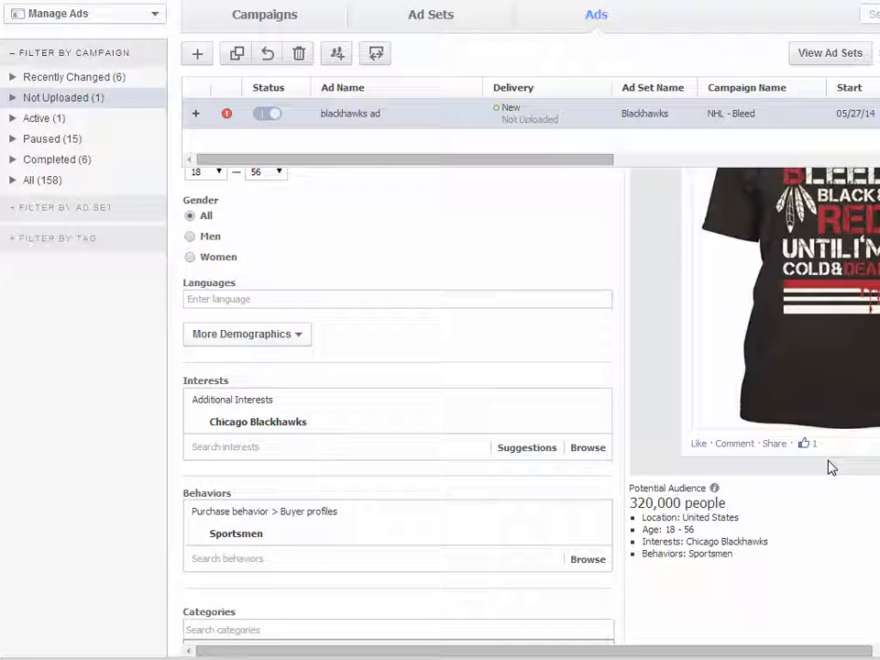
{"action": "scroll", "coordinate": [829, 466], "scroll_direction": "up", "scroll_amount": 3}
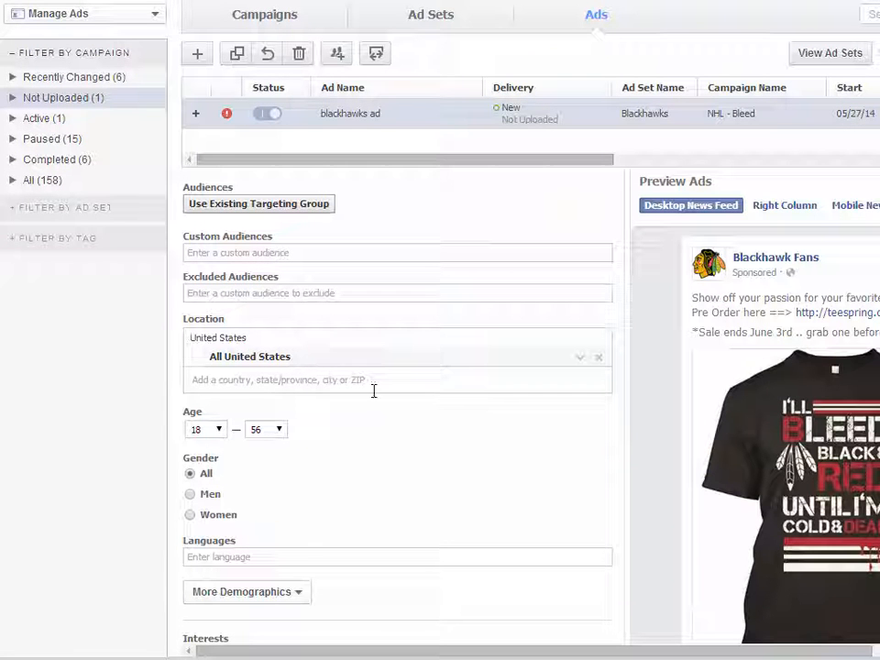
{"action": "scroll", "coordinate": [501, 415], "scroll_direction": "down", "scroll_amount": 3}
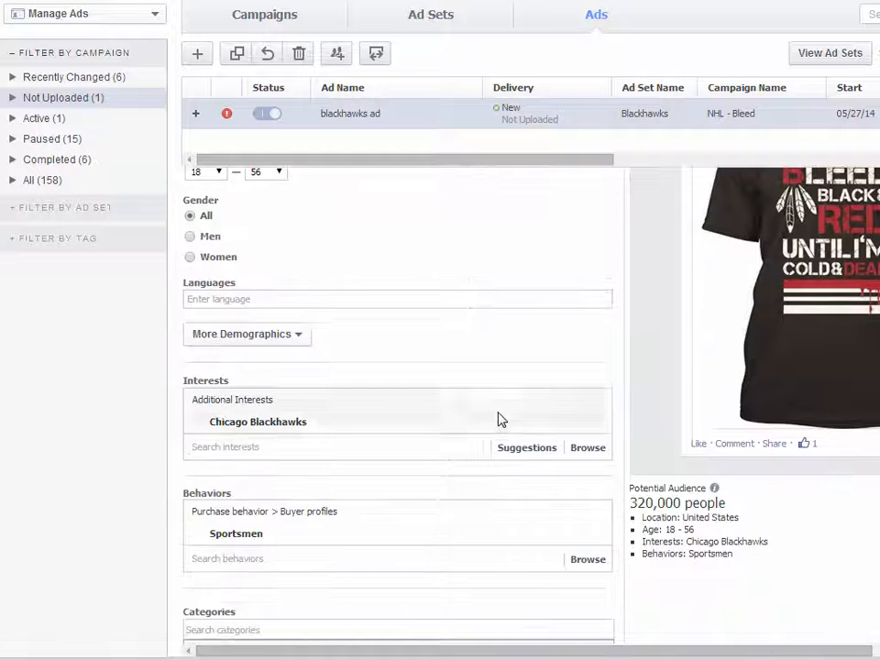
{"action": "scroll", "coordinate": [546, 524], "scroll_direction": "down", "scroll_amount": 2}
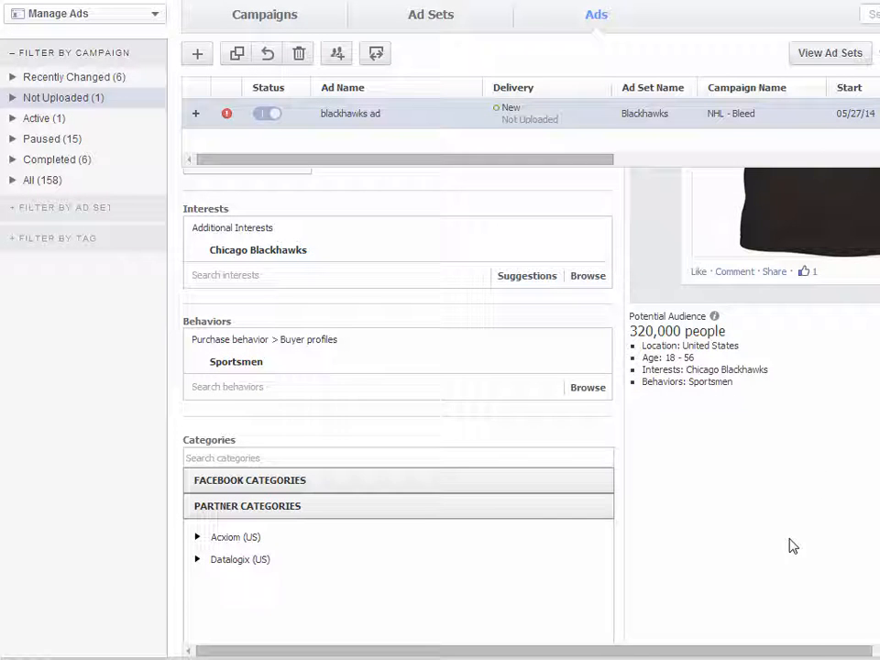
{"action": "scroll", "coordinate": [746, 570], "scroll_direction": "up", "scroll_amount": 6}
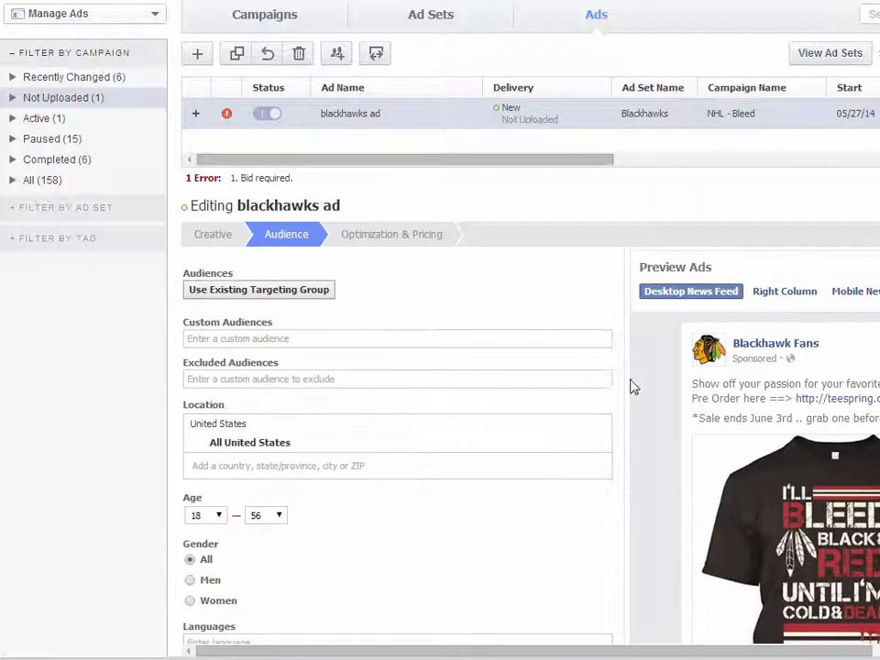
{"action": "scroll", "coordinate": [487, 291], "scroll_direction": "down", "scroll_amount": 1}
{"action": "scroll", "coordinate": [487, 292], "scroll_direction": "up", "scroll_amount": 1}
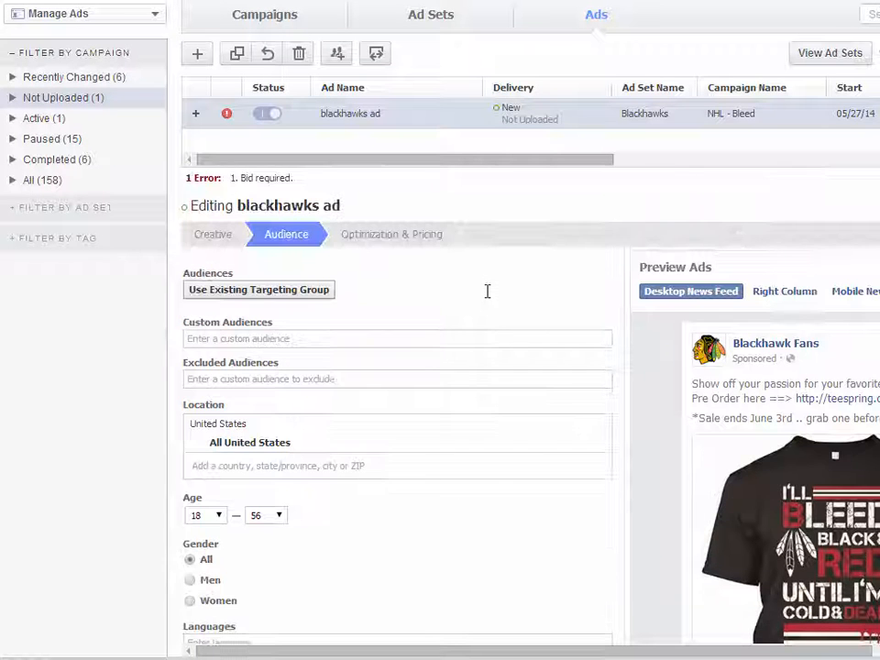
{"action": "left_click", "coordinate": [403, 243]}
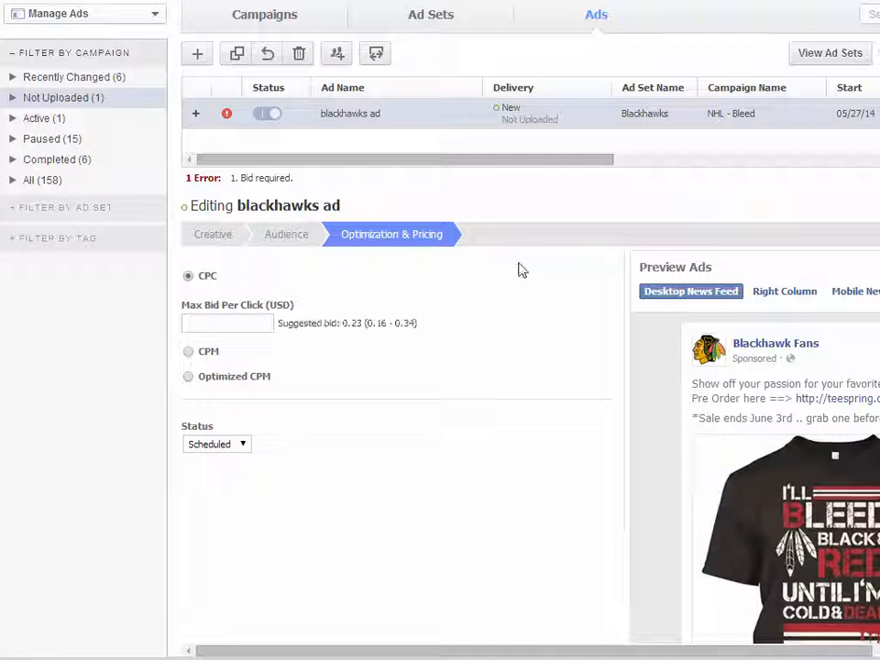
{"action": "left_click", "coordinate": [256, 377]}
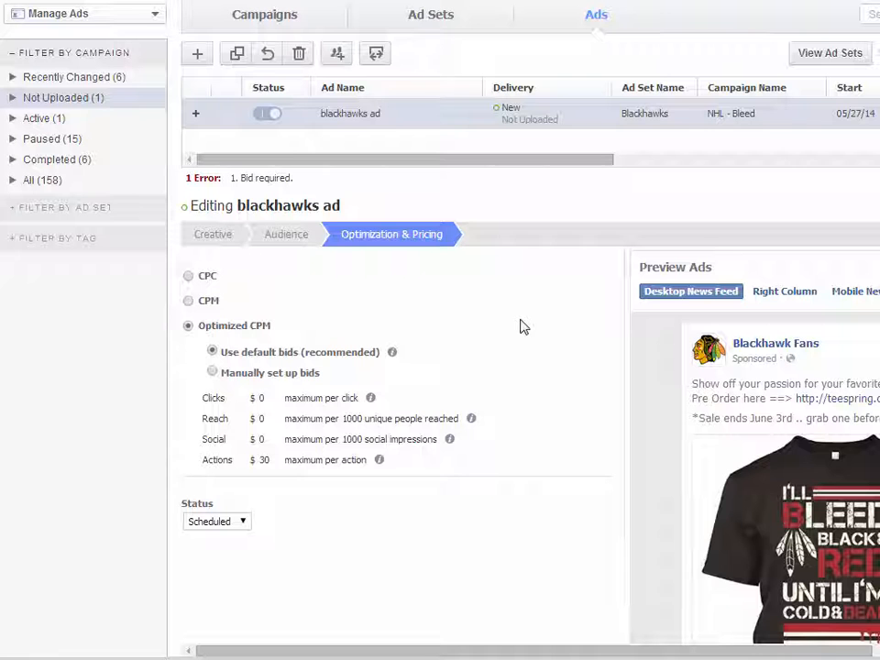
Review the blackhawks ad's creative and placement settings, and enlarge the ad list area
{"action": "left_click", "coordinate": [214, 237]}
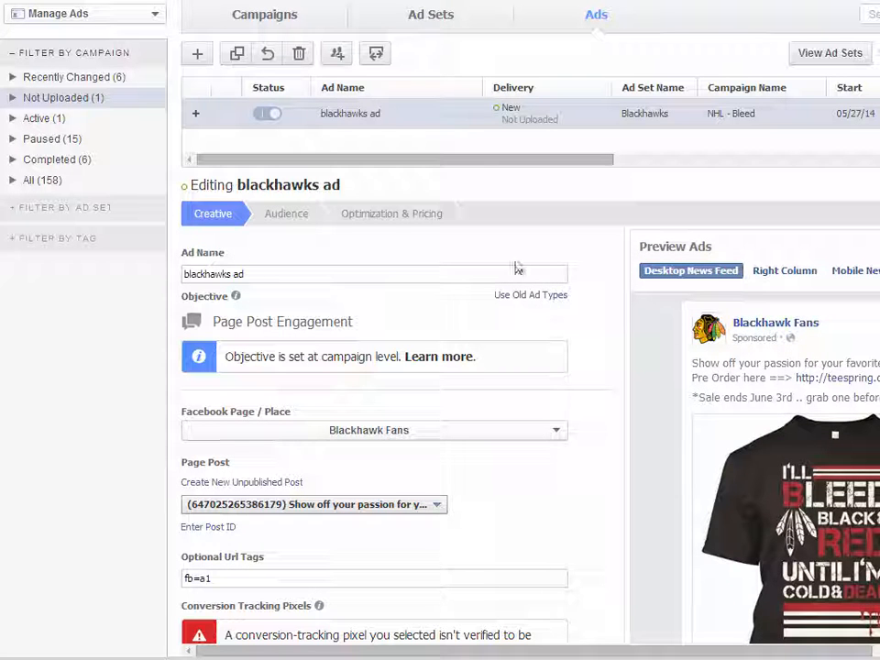
{"action": "scroll", "coordinate": [596, 530], "scroll_direction": "down", "scroll_amount": 7}
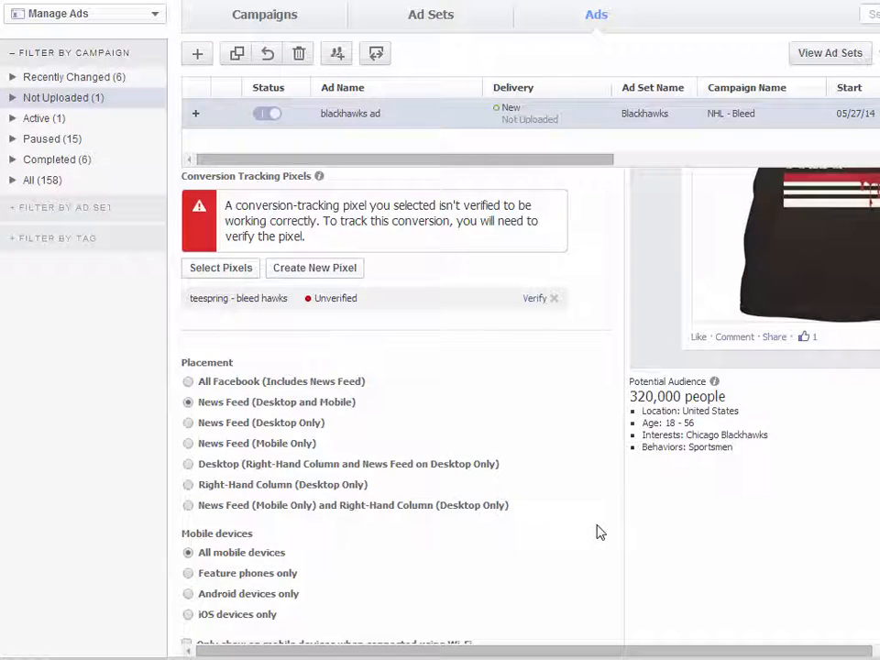
{"action": "scroll", "coordinate": [597, 530], "scroll_direction": "up", "scroll_amount": 8}
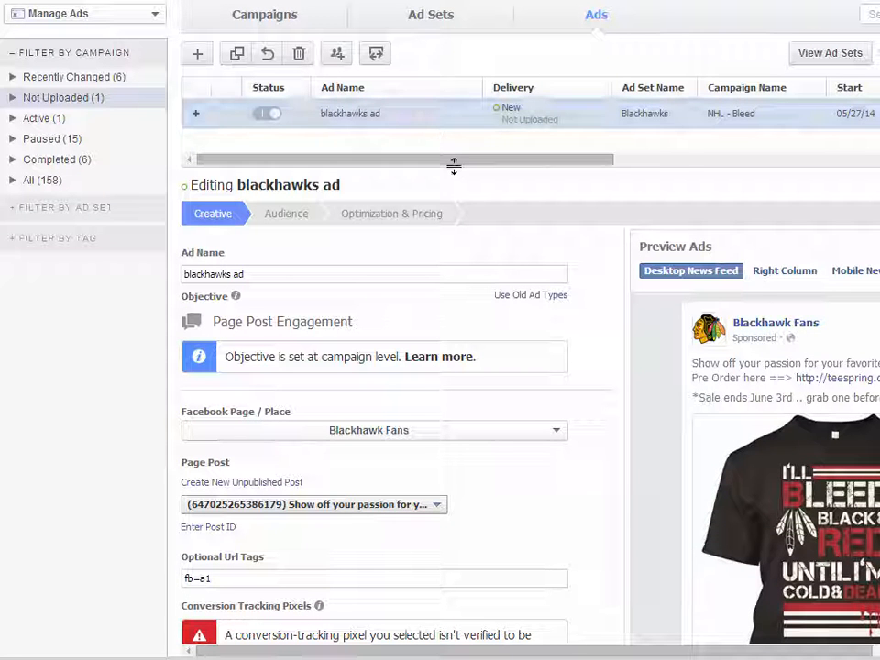
{"action": "left_click_drag", "start_coordinate": [454, 165], "coordinate": [453, 232]}
{"action": "left_click", "coordinate": [431, 115]}
{"action": "left_click", "coordinate": [518, 123]}
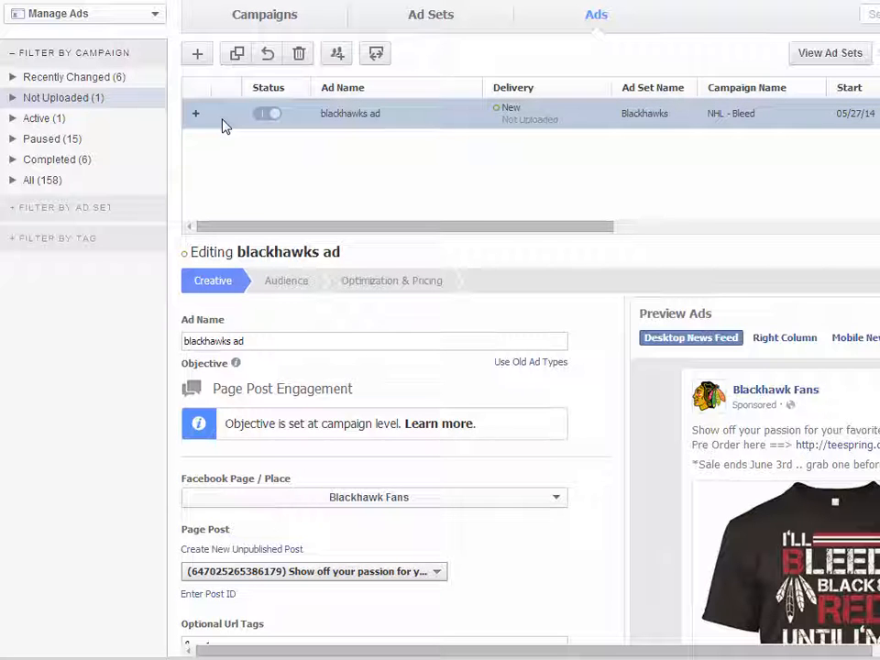
Create an ad set named Boston in the existing NHL - Bleed campaign and select it
{"action": "left_click", "coordinate": [439, 23]}
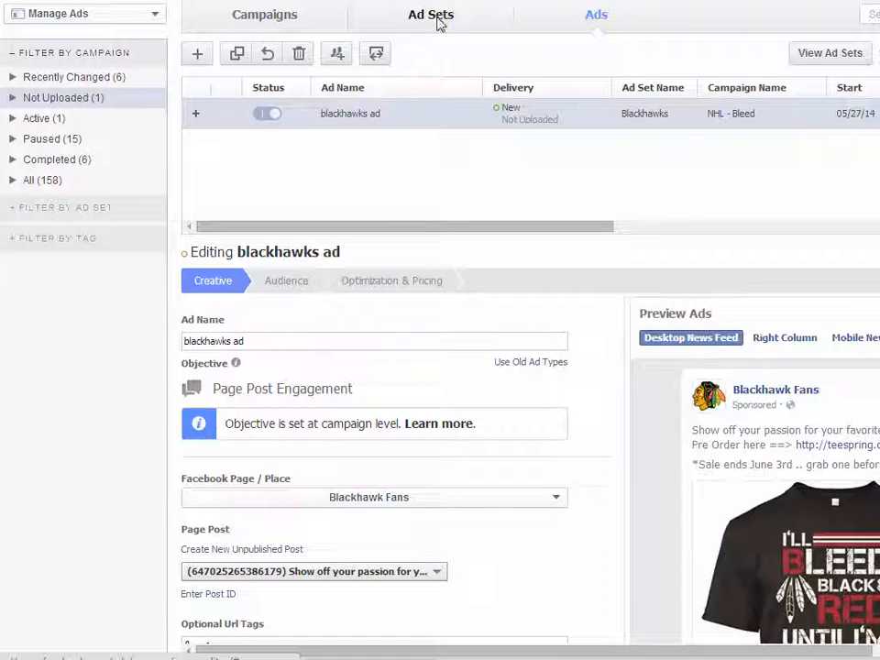
{"action": "left_click", "coordinate": [196, 54]}
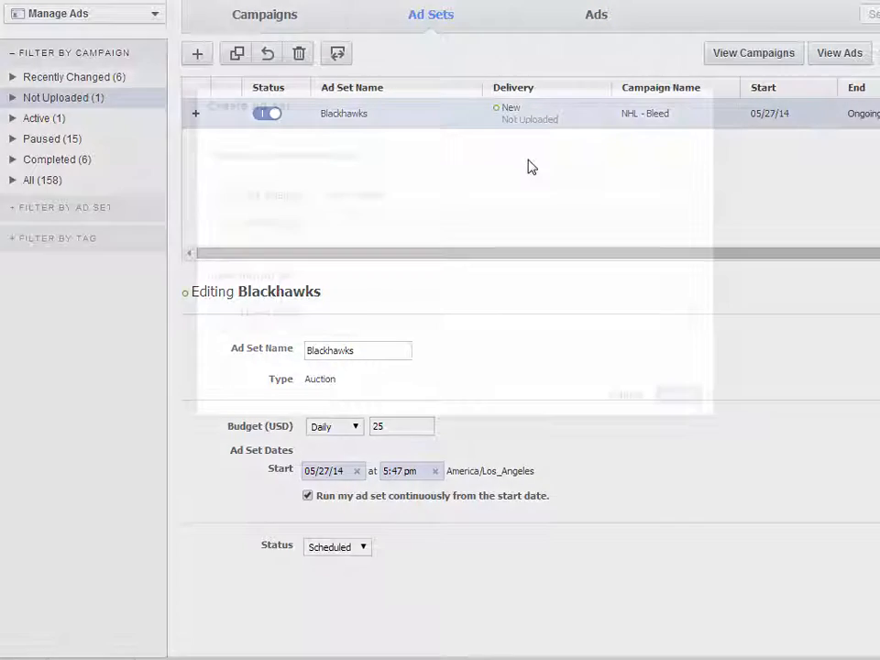
{"action": "left_click", "coordinate": [363, 315]}
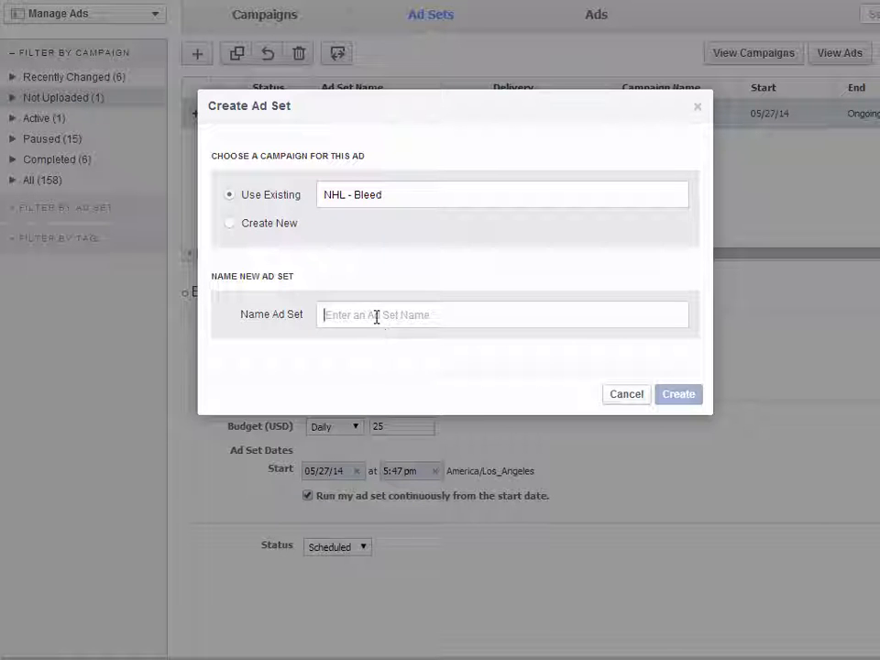
{"action": "type", "text": "Bon"}
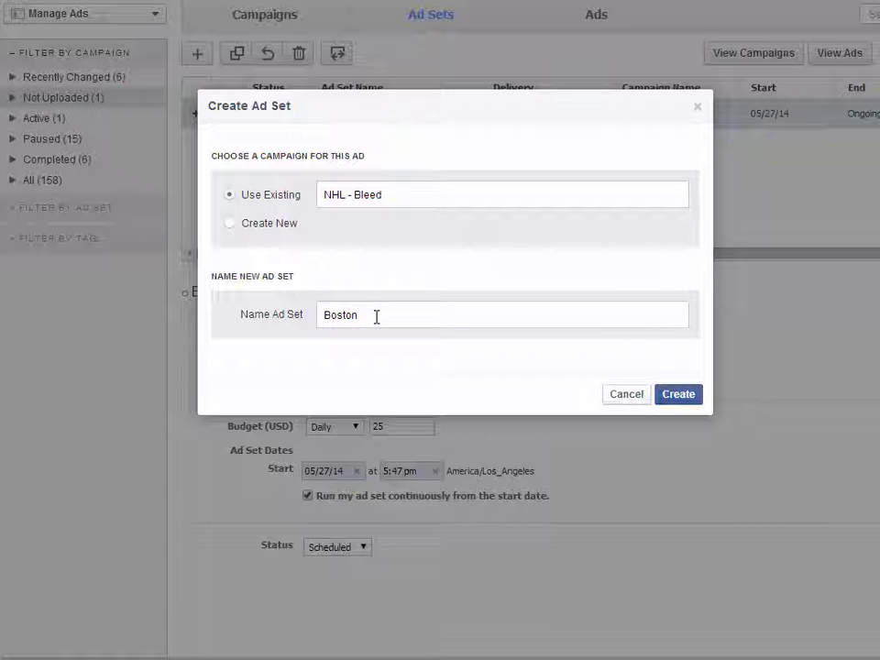
{"action": "left_click", "coordinate": [680, 396]}
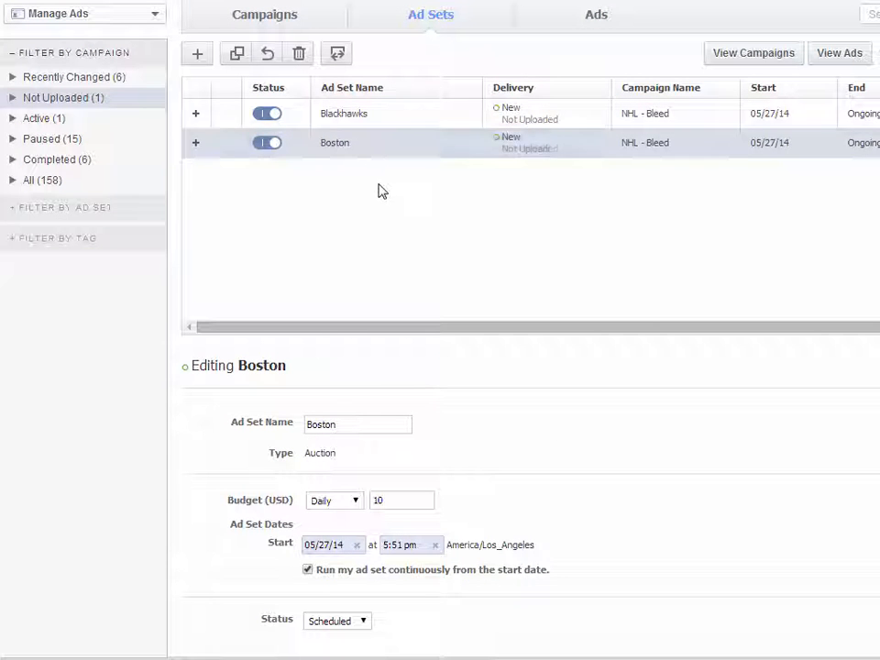
{"action": "left_click", "coordinate": [406, 146]}
{"action": "left_click", "coordinate": [509, 150]}
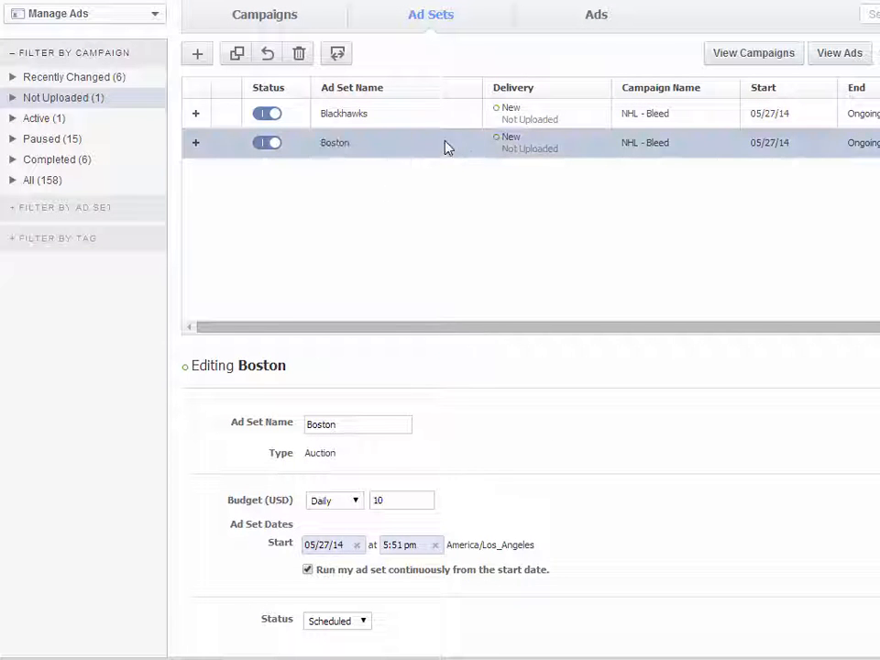
Create an ad named Boston ad in the NHL - Bleed campaign's existing Boston ad set
{"action": "left_click", "coordinate": [598, 15]}
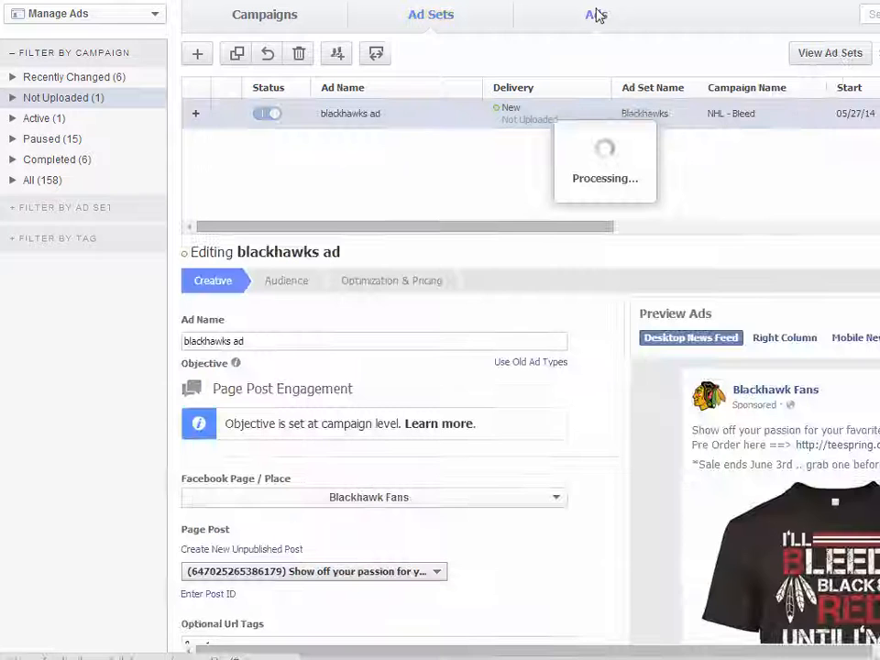
{"action": "left_click", "coordinate": [197, 53]}
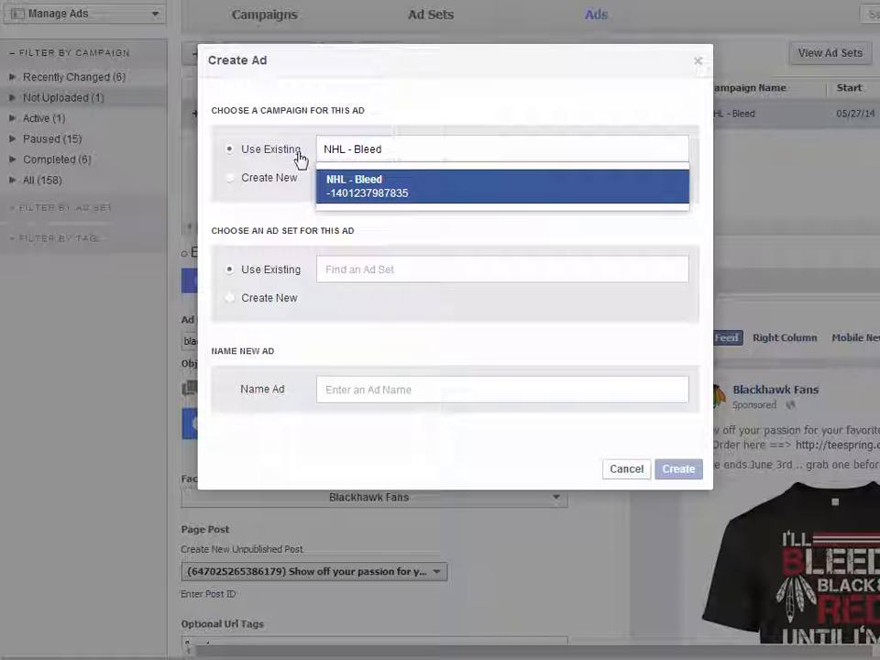
{"action": "left_click", "coordinate": [400, 267]}
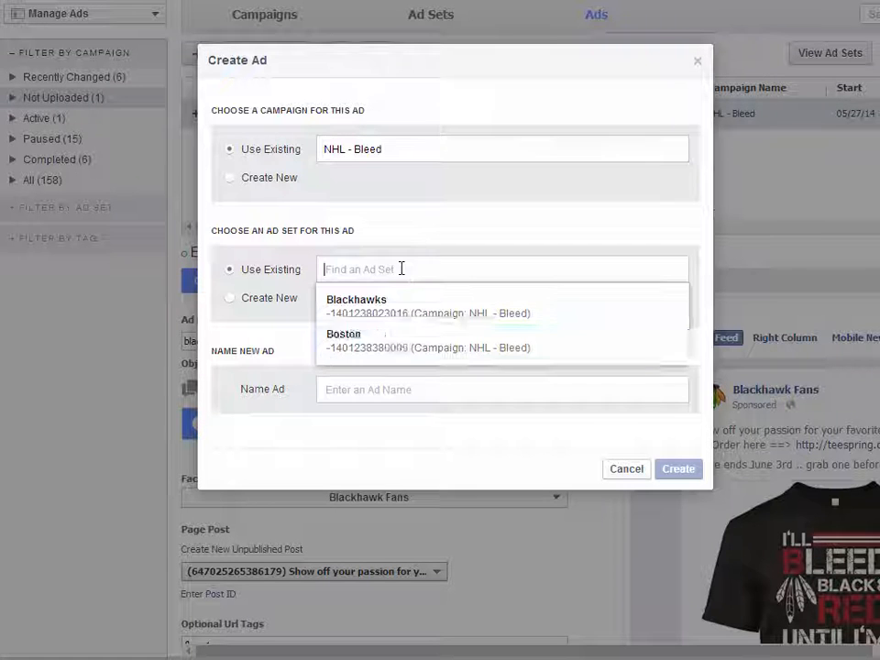
{"action": "left_click", "coordinate": [399, 347]}
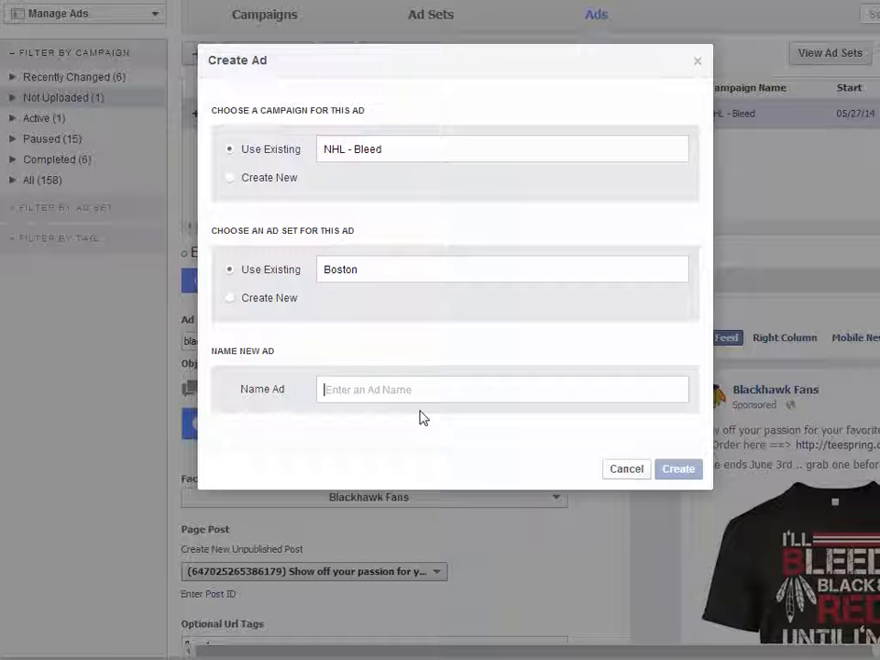
{"action": "type", "text": "bo"}
{"action": "key", "text": "BackSpace"}
{"action": "key", "text": "BackSpace"}
{"action": "type", "text": "Boston ad"}
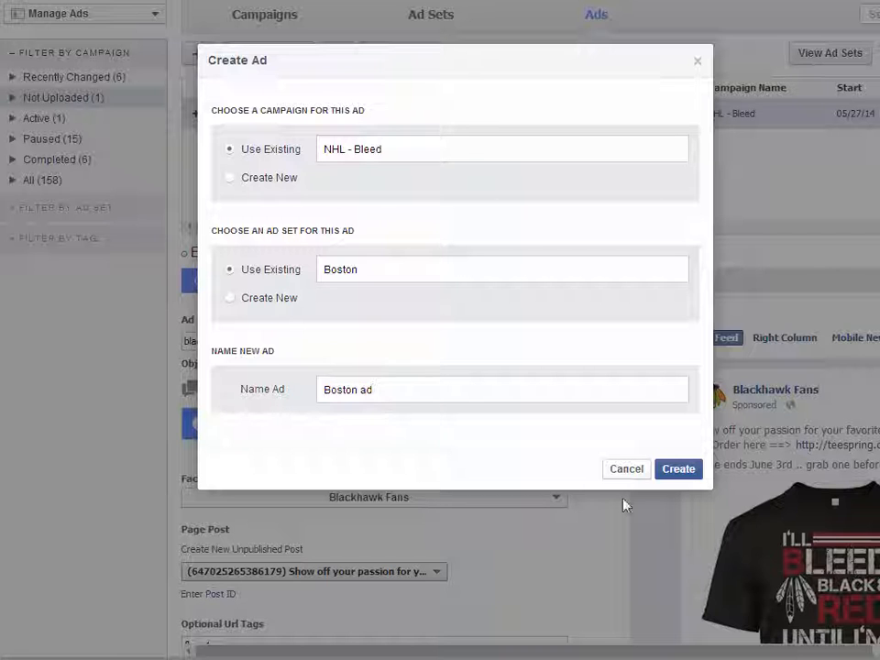
{"action": "left_click", "coordinate": [683, 470]}
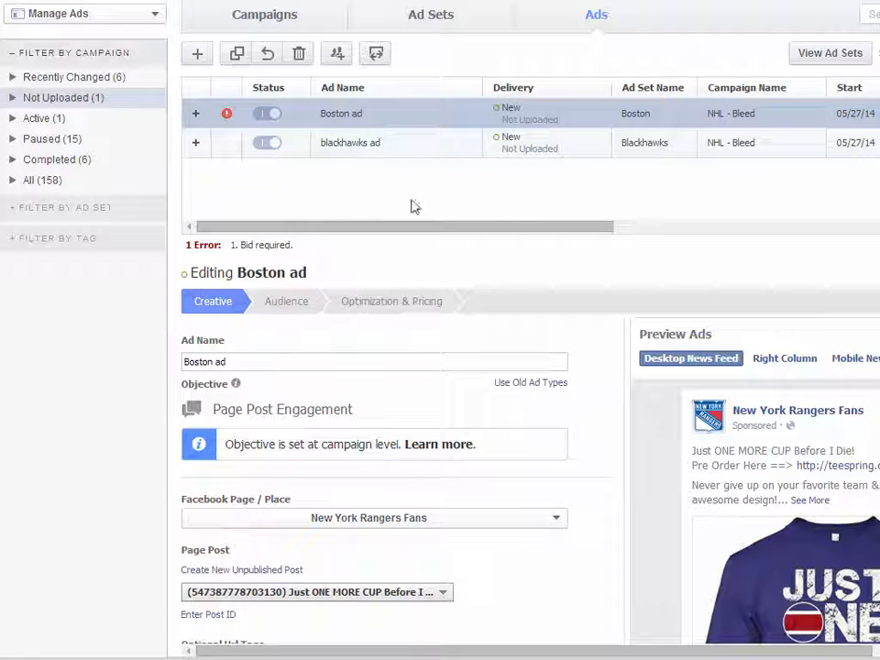
Set the Boston ad's Facebook page to Boston Bruins Fans and choose its "Show off your passion" page post
{"action": "scroll", "coordinate": [550, 486], "scroll_direction": "down", "scroll_amount": 2}
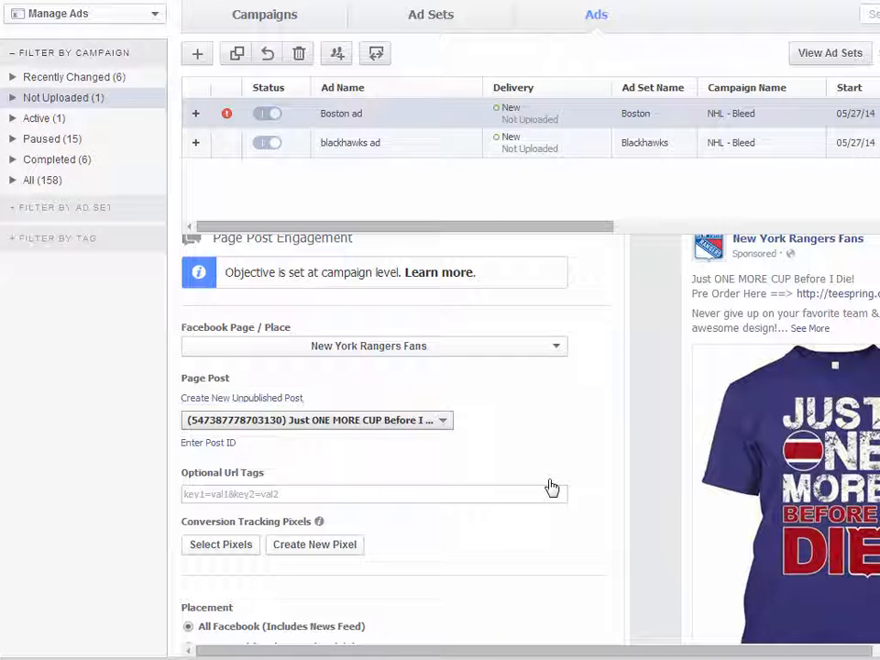
{"action": "left_click", "coordinate": [441, 345]}
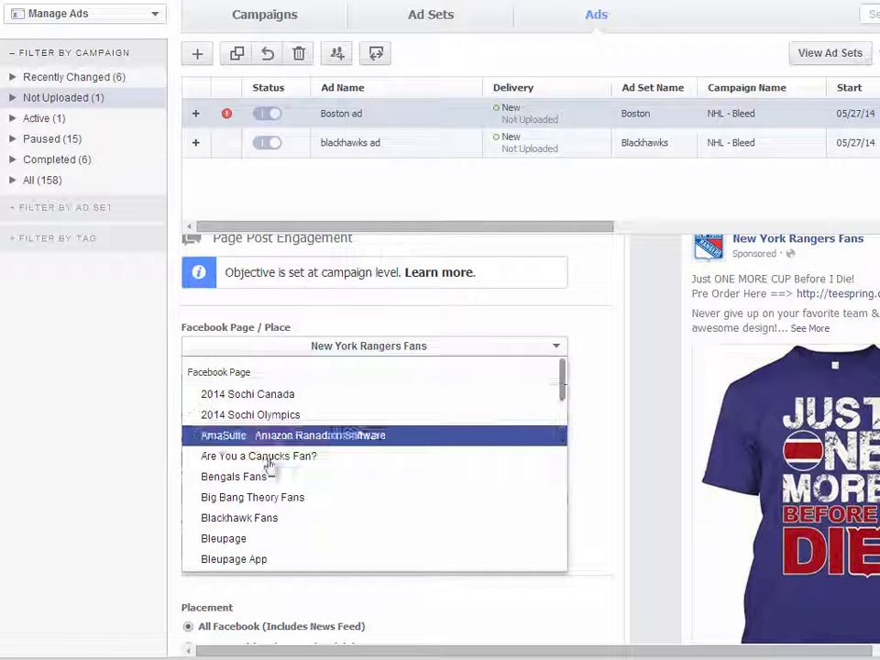
{"action": "scroll", "coordinate": [262, 523], "scroll_direction": "down", "scroll_amount": 2}
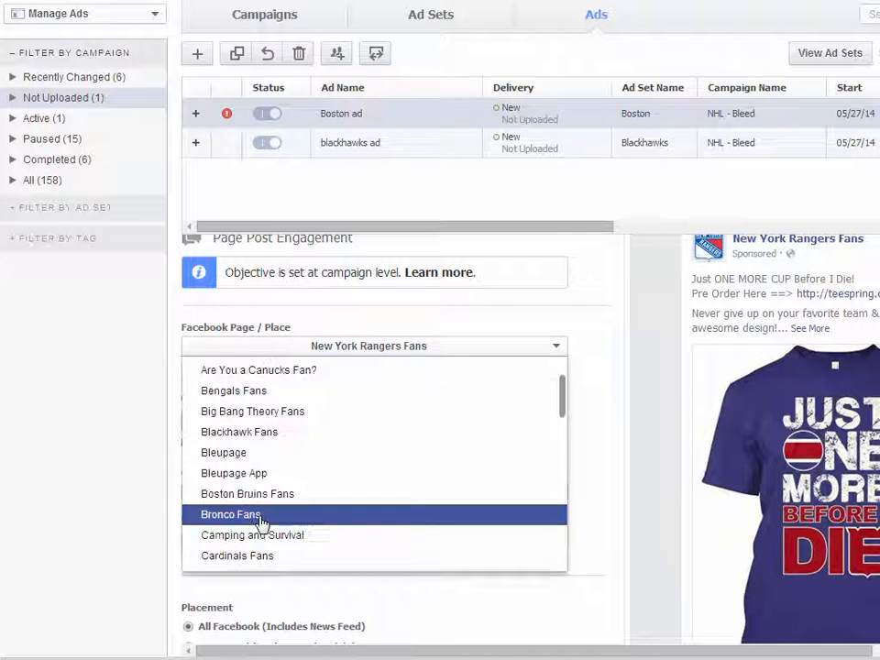
{"action": "left_click", "coordinate": [264, 496]}
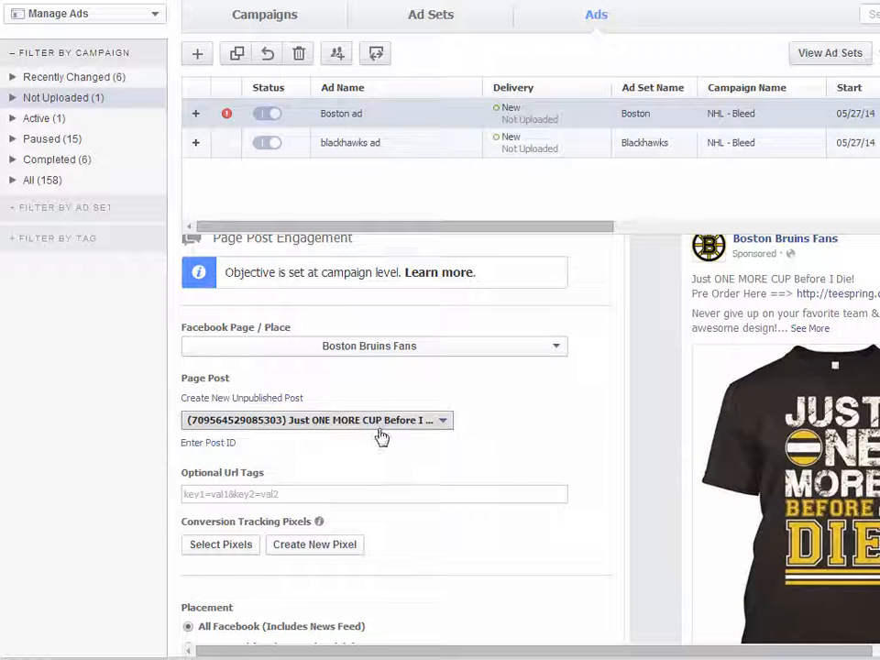
{"action": "left_click", "coordinate": [375, 426]}
{"action": "left_click", "coordinate": [378, 458]}
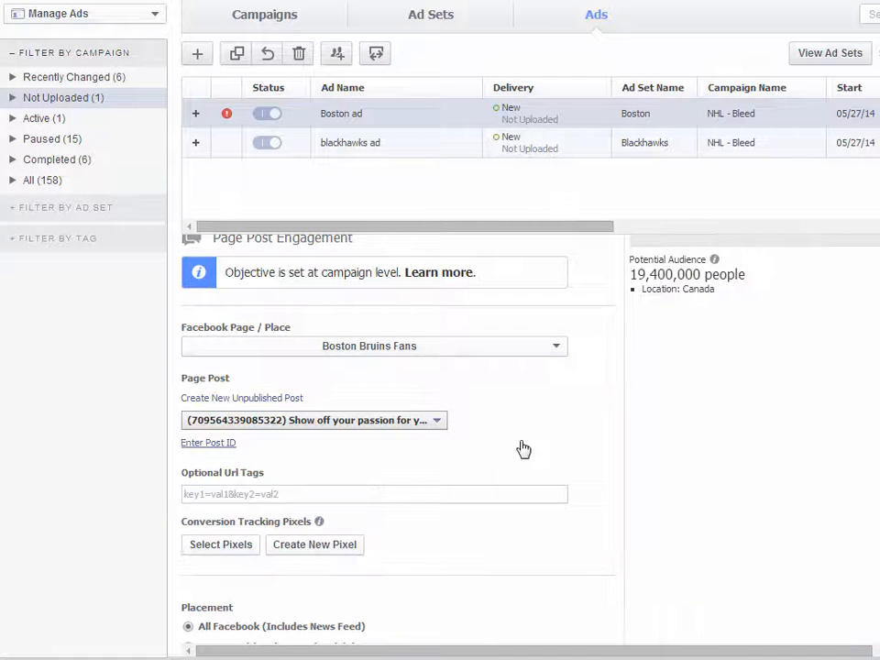
Give the Boston ad the URL tag fb=a1 and set its placement to News Feed (Desktop and Mobile)
{"action": "left_click", "coordinate": [288, 493]}
{"action": "type", "text": "fb=a1"}
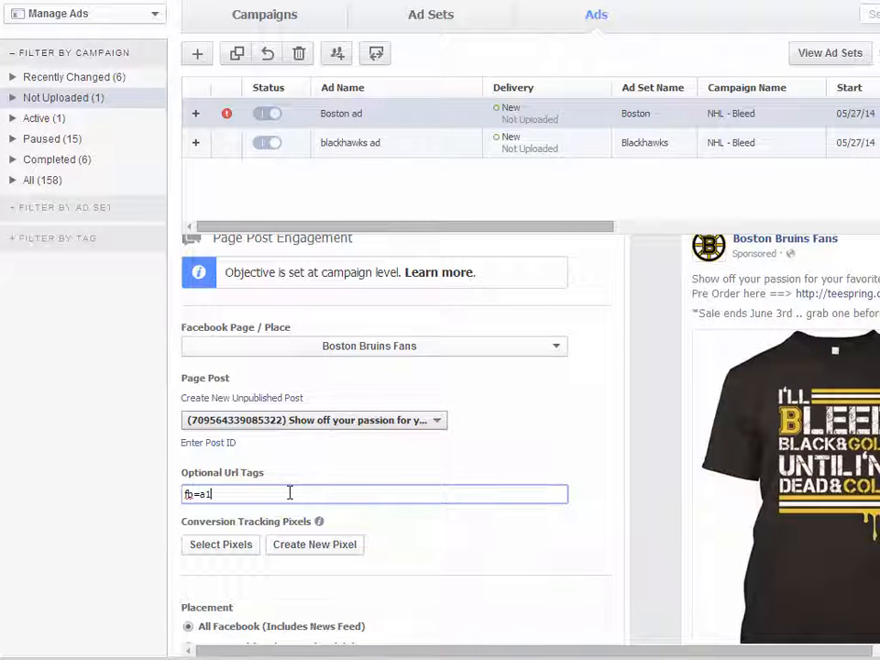
{"action": "scroll", "coordinate": [440, 554], "scroll_direction": "down", "scroll_amount": 1}
{"action": "left_click", "coordinate": [187, 561]}
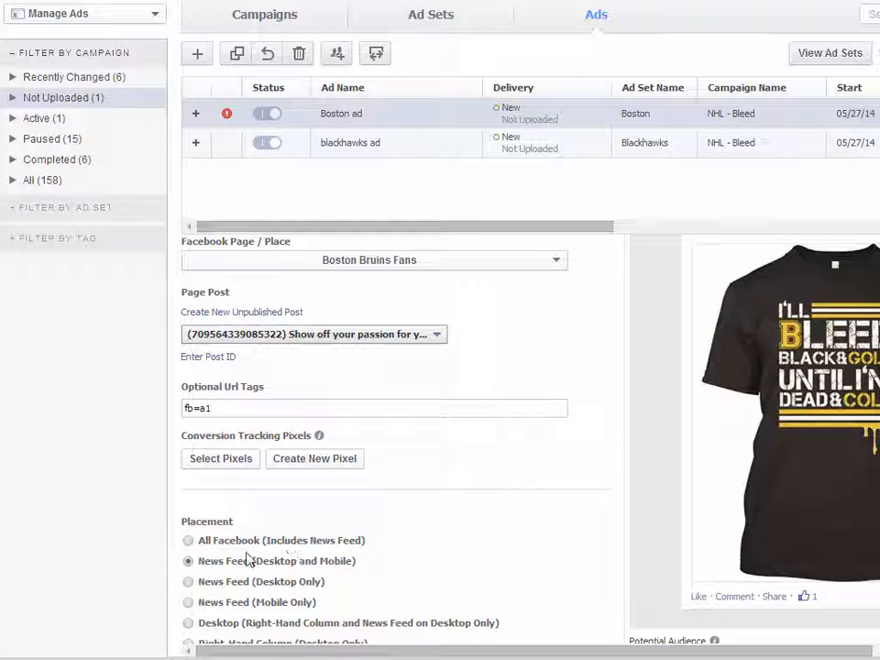
Replace Canada with United States as the Boston ad's target location
{"action": "scroll", "coordinate": [600, 532], "scroll_direction": "up", "scroll_amount": 3}
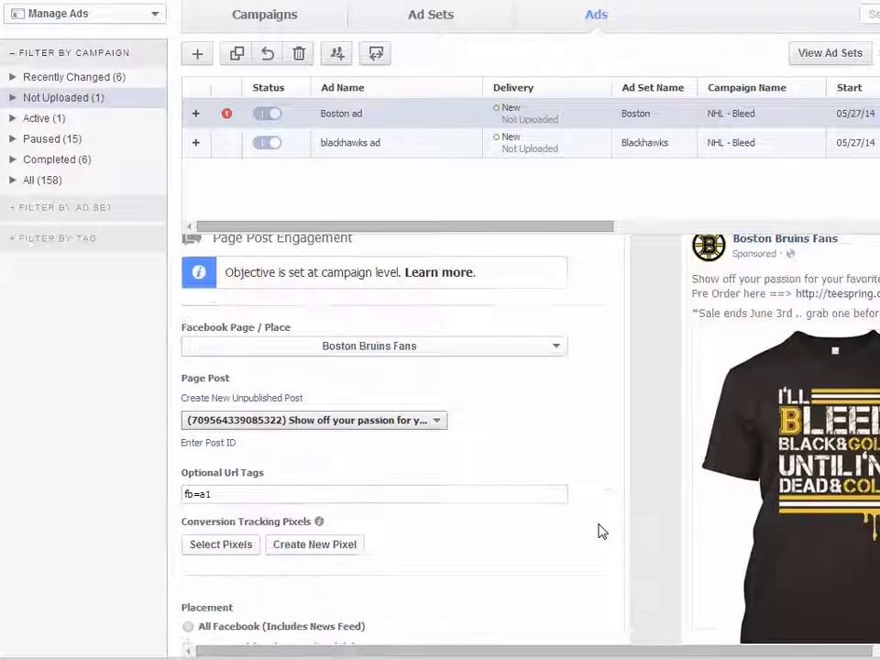
{"action": "left_click", "coordinate": [286, 301]}
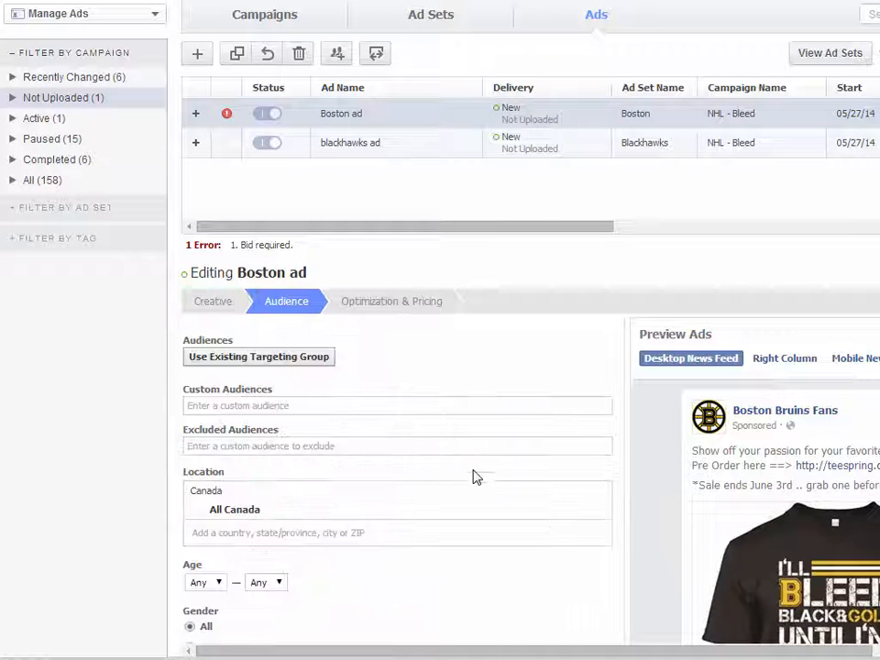
{"action": "scroll", "coordinate": [344, 493], "scroll_direction": "down", "scroll_amount": 1}
{"action": "left_click", "coordinate": [601, 427]}
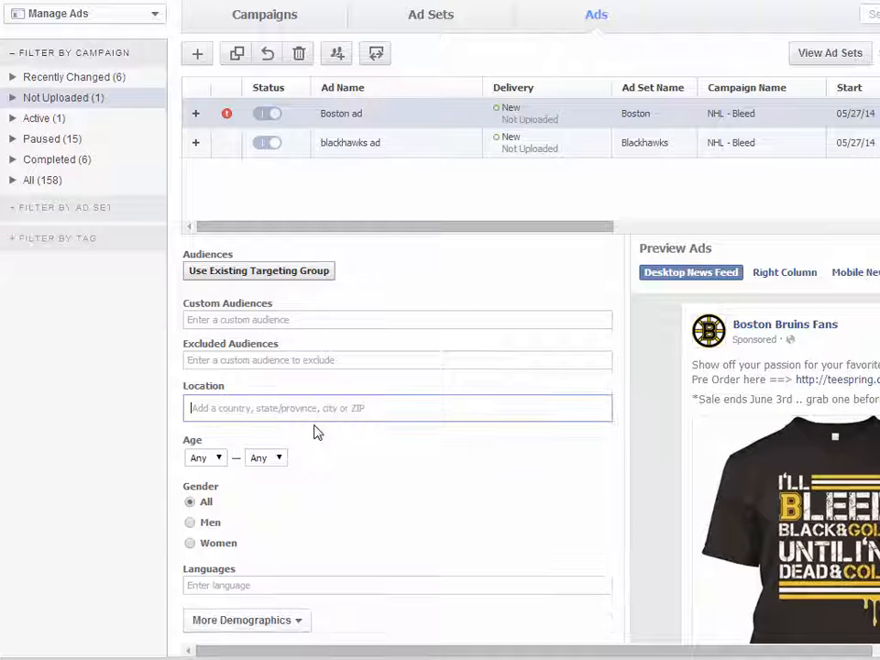
{"action": "type", "text": "unit"}
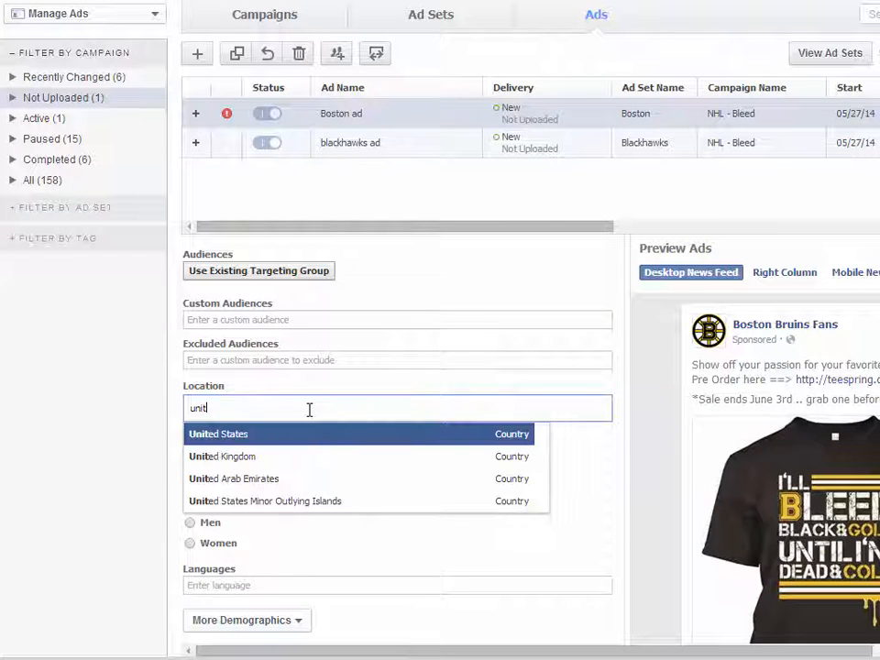
{"action": "left_click", "coordinate": [302, 434]}
Set the Boston ad's target age range to 18–56
{"action": "scroll", "coordinate": [520, 467], "scroll_direction": "down", "scroll_amount": 1}
{"action": "left_click", "coordinate": [196, 411]}
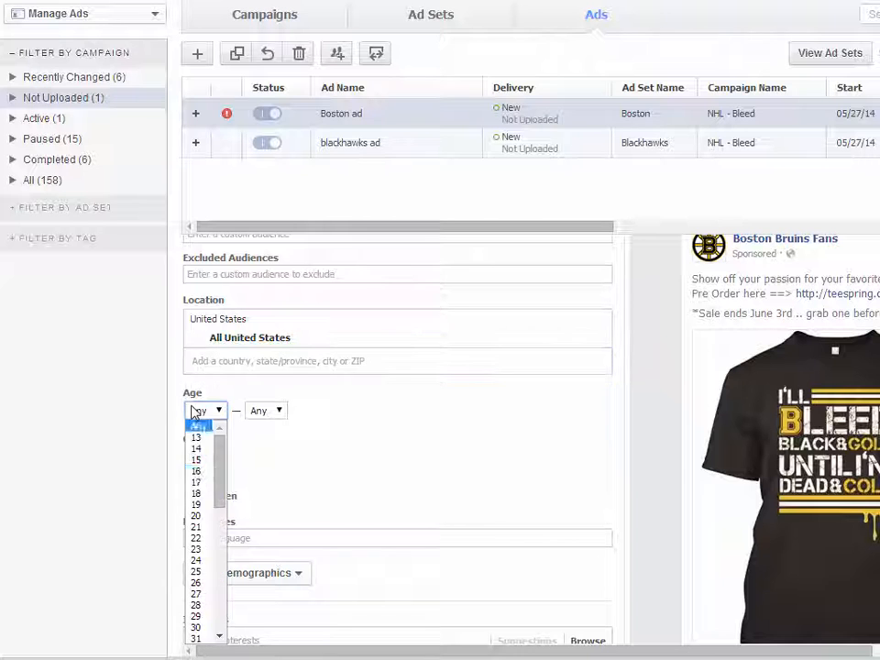
{"action": "left_click", "coordinate": [197, 494]}
{"action": "left_click", "coordinate": [259, 410]}
{"action": "scroll", "coordinate": [258, 495], "scroll_direction": "down", "scroll_amount": 7}
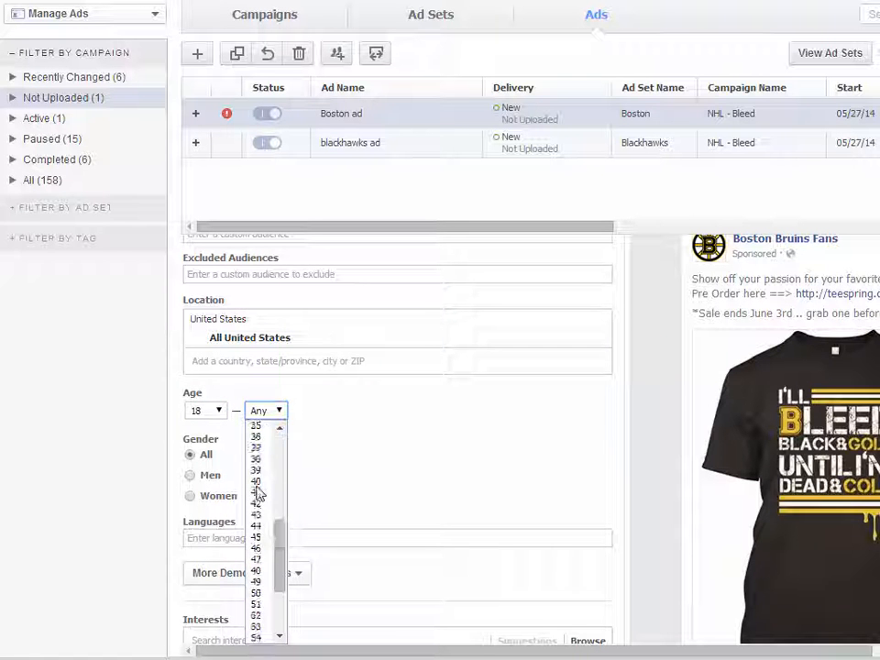
{"action": "scroll", "coordinate": [257, 495], "scroll_direction": "down", "scroll_amount": 3}
{"action": "left_click", "coordinate": [261, 571]}
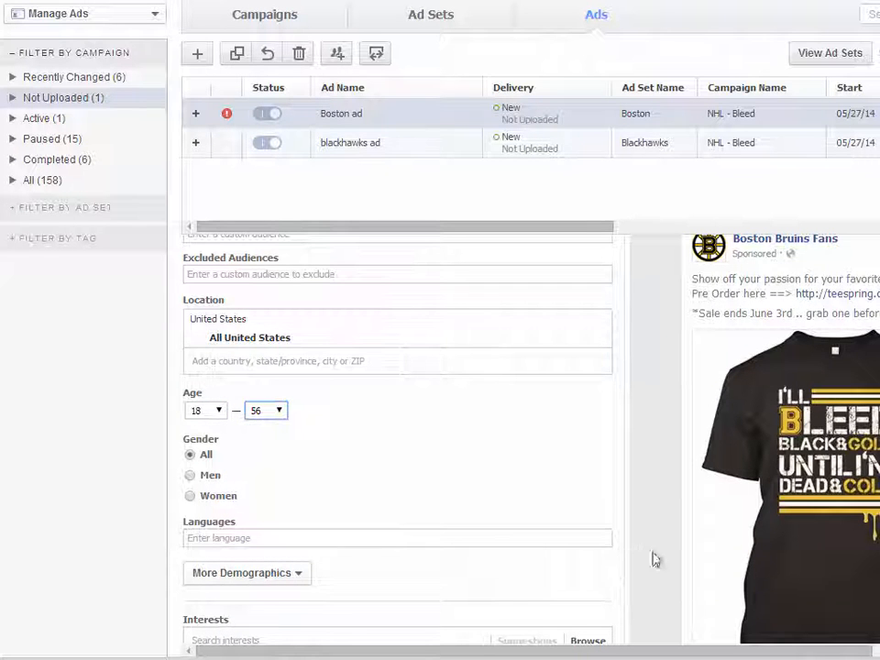
Add Boston Bruins as a targeted interest for the Boston ad
{"action": "scroll", "coordinate": [648, 536], "scroll_direction": "down", "scroll_amount": 2}
{"action": "scroll", "coordinate": [648, 536], "scroll_direction": "up", "scroll_amount": 1}
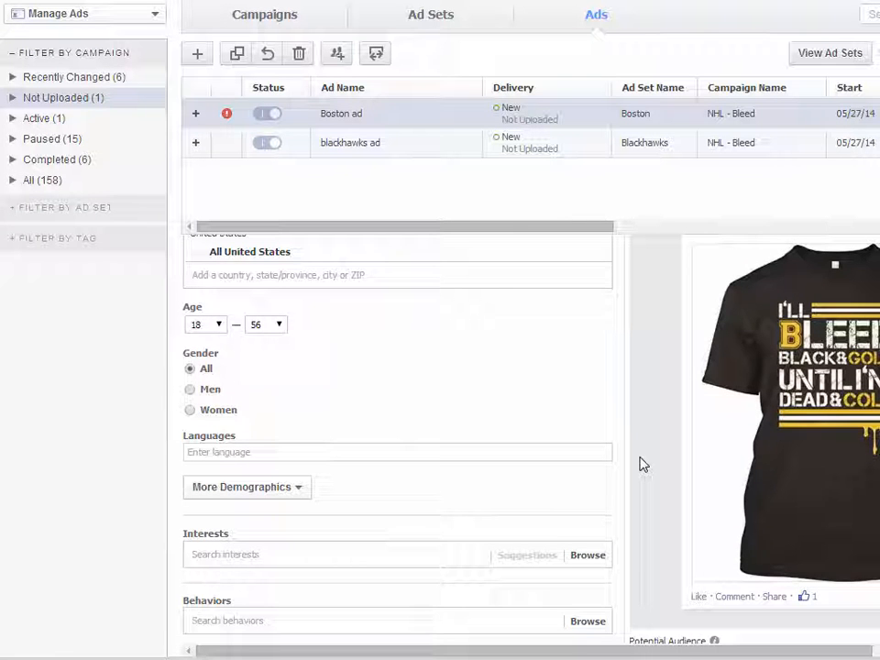
{"action": "scroll", "coordinate": [642, 466], "scroll_direction": "down", "scroll_amount": 2}
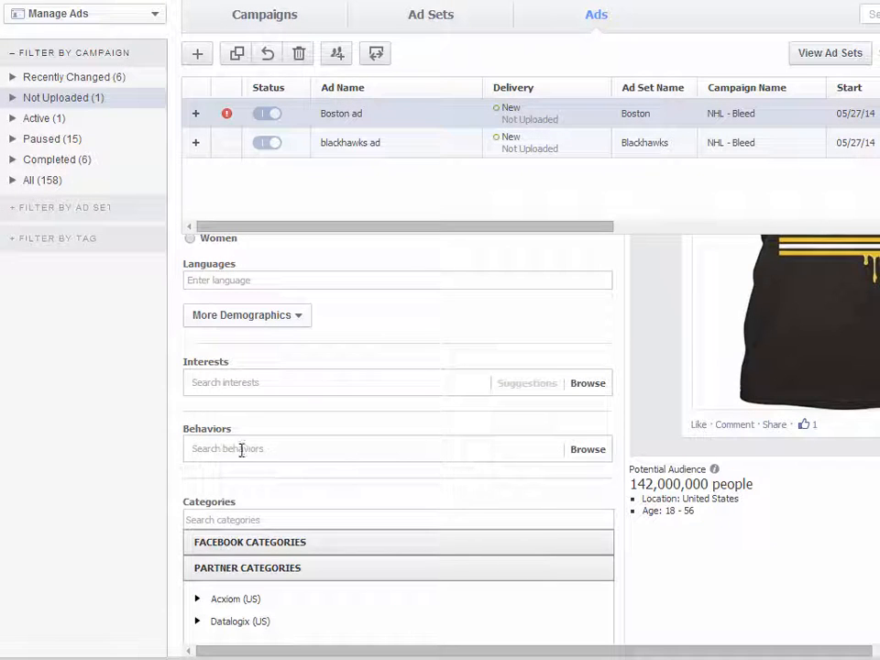
{"action": "left_click", "coordinate": [240, 383]}
{"action": "type", "text": "boston br"}
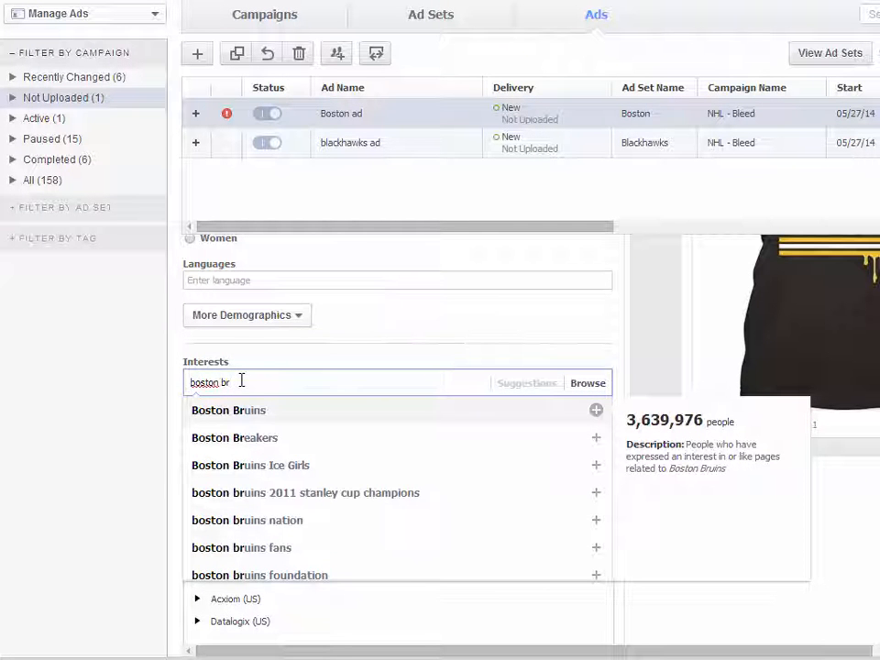
{"action": "left_click", "coordinate": [240, 410]}
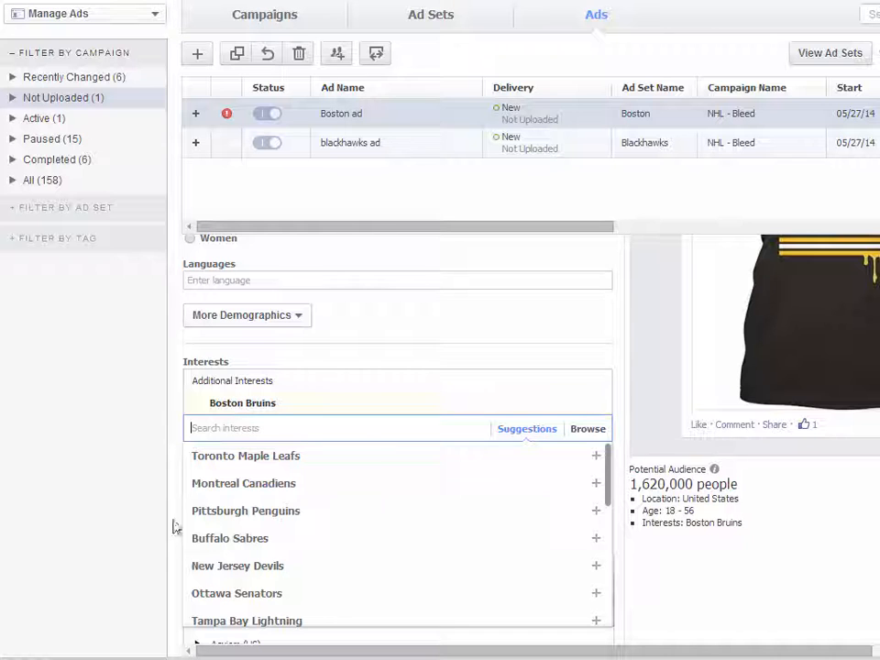
{"action": "left_click", "coordinate": [97, 490]}
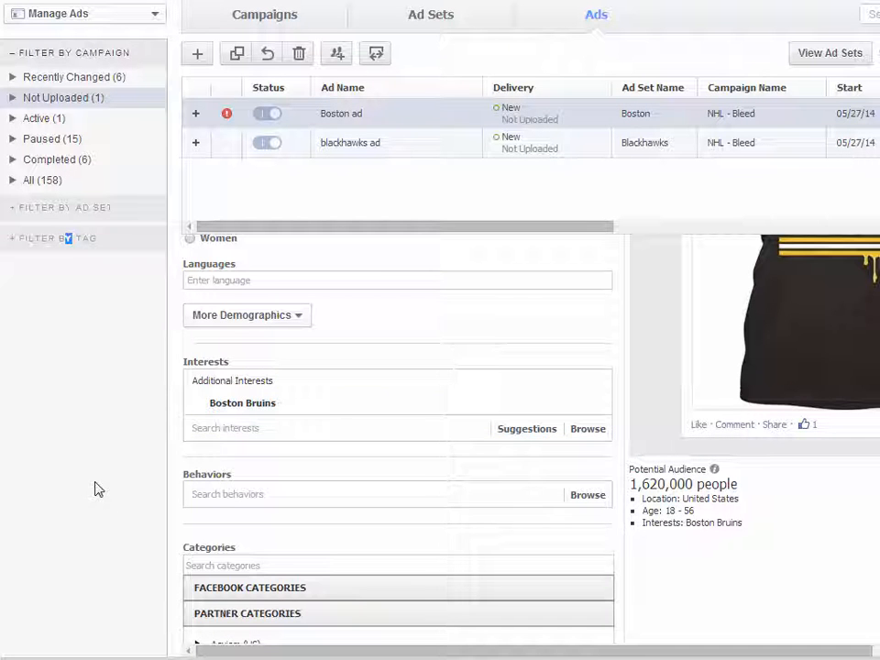
Add the Sportsmen behavior from Purchase behavior > Buyer profiles to the Boston ad's targeting
{"action": "scroll", "coordinate": [741, 587], "scroll_direction": "down", "scroll_amount": 1}
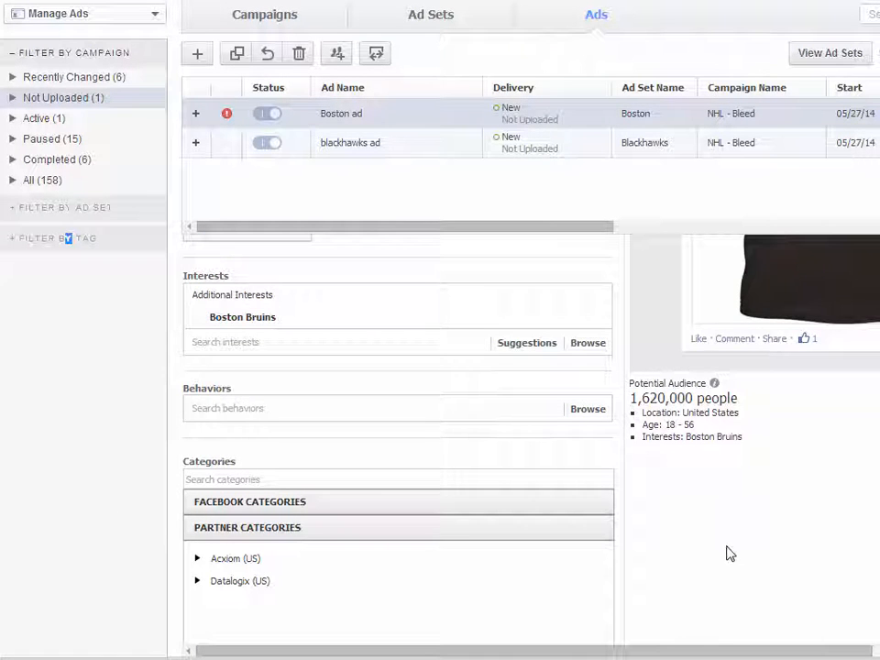
{"action": "scroll", "coordinate": [727, 550], "scroll_direction": "down", "scroll_amount": 1}
{"action": "mouse_move", "coordinate": [263, 412]}
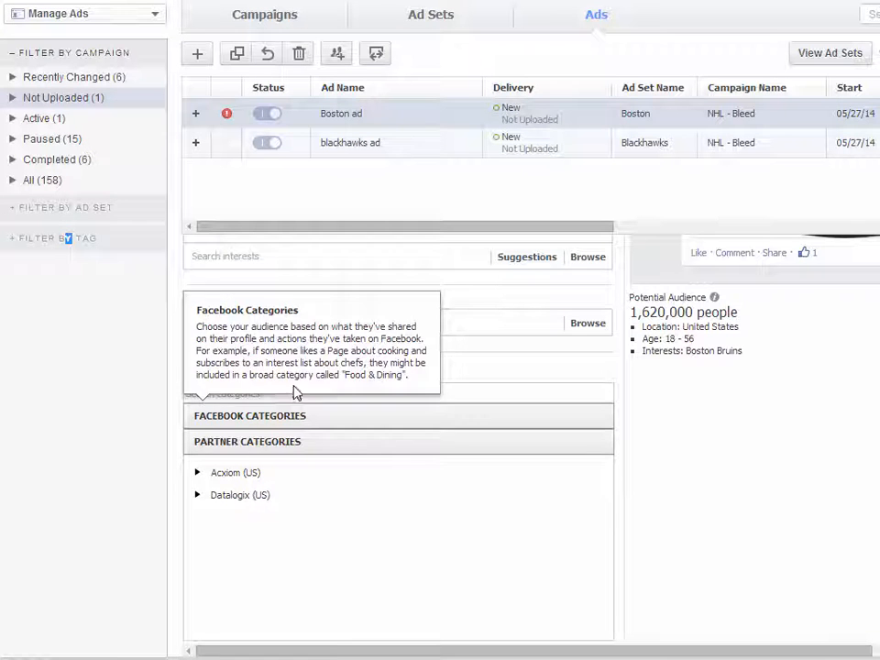
{"action": "left_click", "coordinate": [299, 327]}
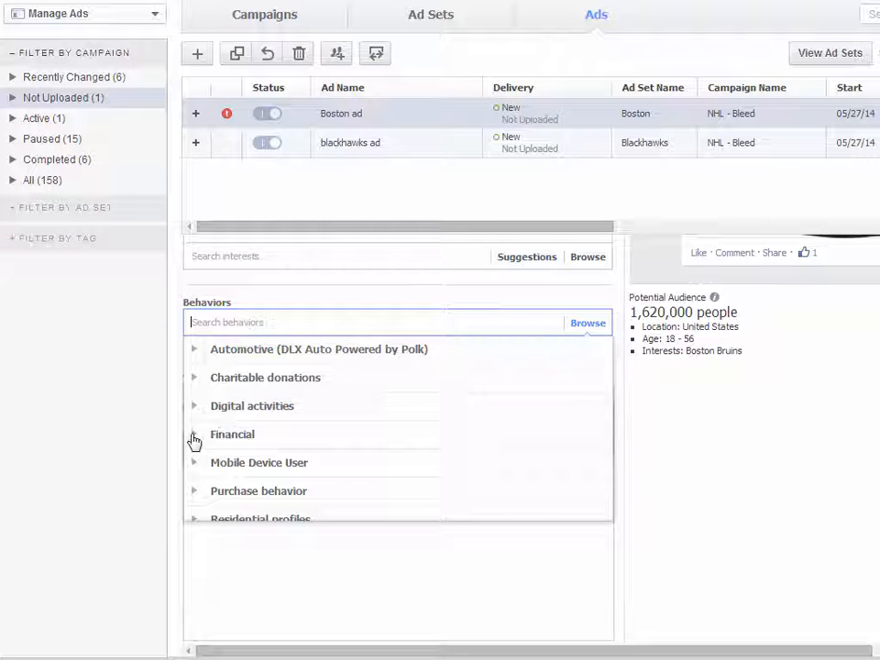
{"action": "left_click", "coordinate": [194, 492]}
{"action": "left_click", "coordinate": [203, 408]}
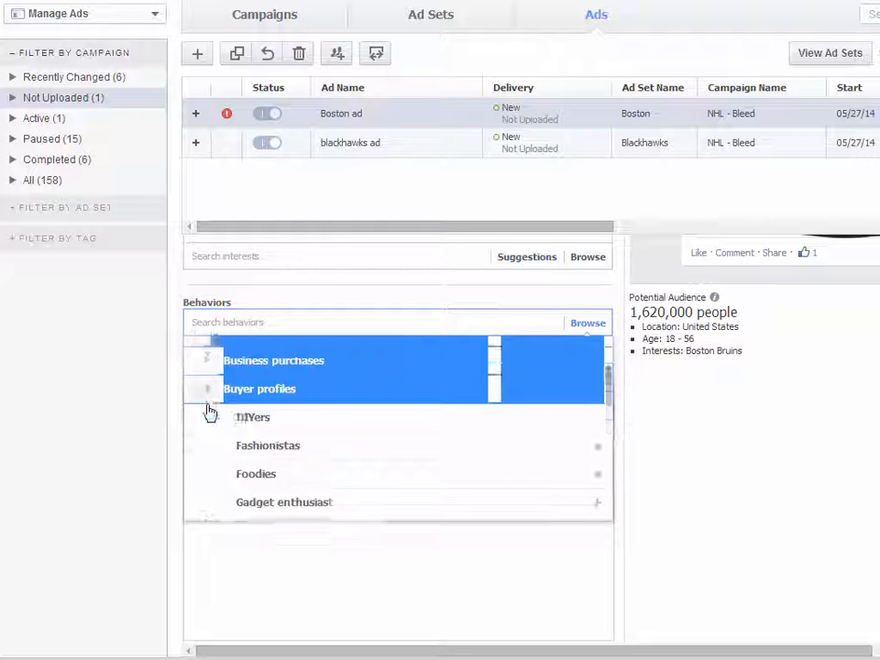
{"action": "scroll", "coordinate": [338, 440], "scroll_direction": "down", "scroll_amount": 5}
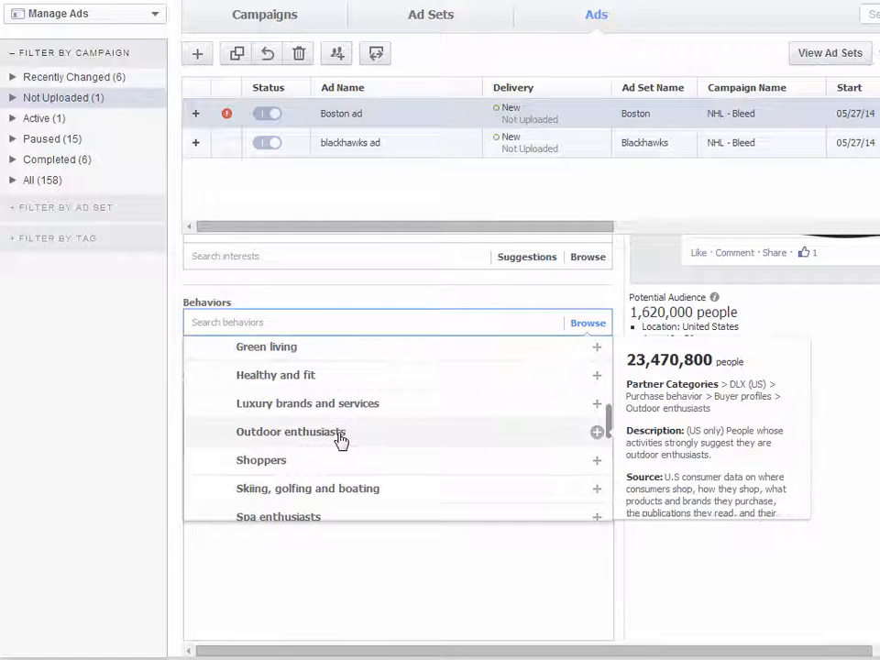
{"action": "scroll", "coordinate": [338, 440], "scroll_direction": "down", "scroll_amount": 2}
{"action": "left_click", "coordinate": [265, 464]}
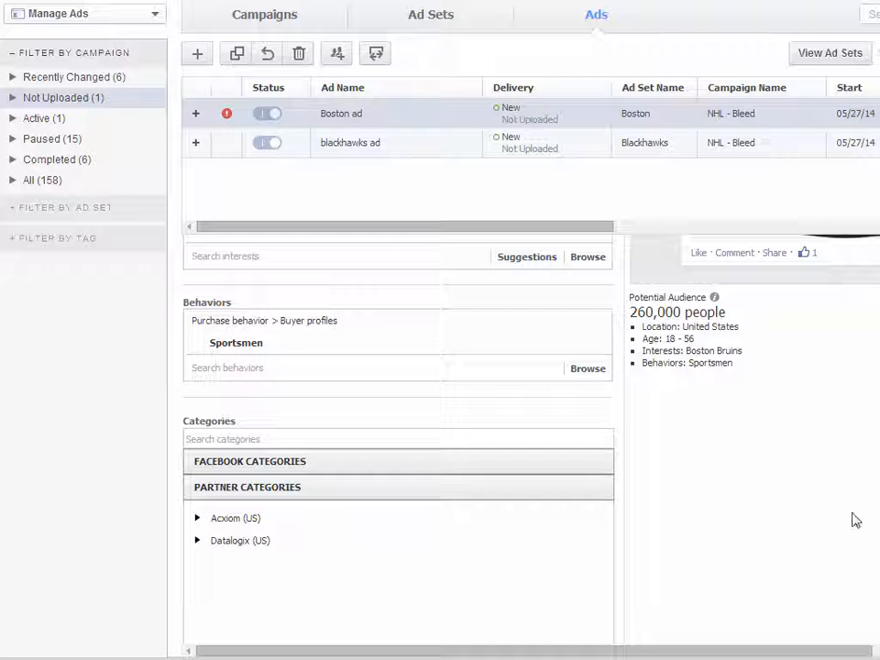
Raise the Boston ad's maximum target age to 64 and check the potential audience
{"action": "scroll", "coordinate": [868, 519], "scroll_direction": "down", "scroll_amount": 4}
{"action": "scroll", "coordinate": [861, 521], "scroll_direction": "up", "scroll_amount": 6}
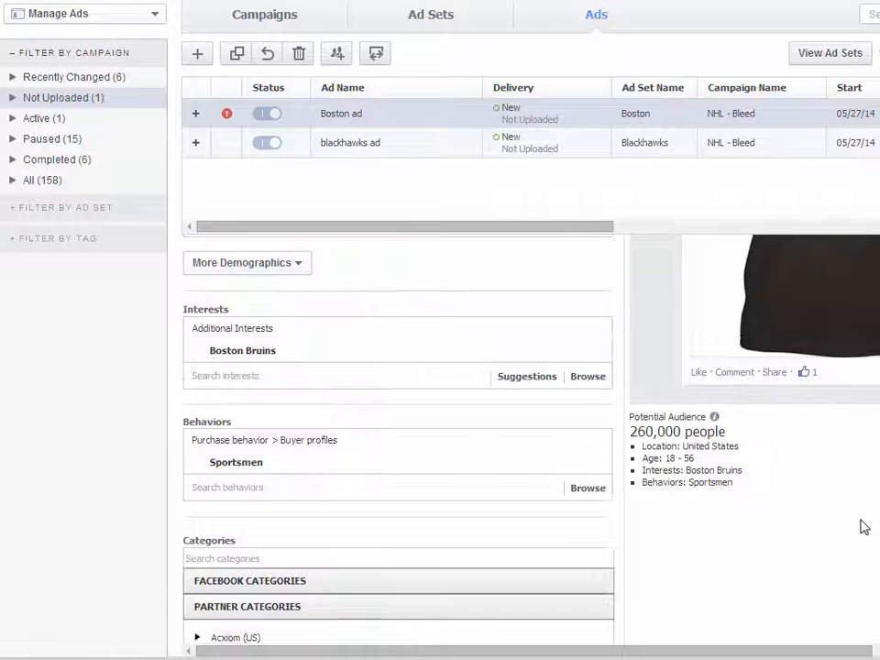
{"action": "scroll", "coordinate": [864, 514], "scroll_direction": "up", "scroll_amount": 2}
{"action": "left_click", "coordinate": [275, 358]}
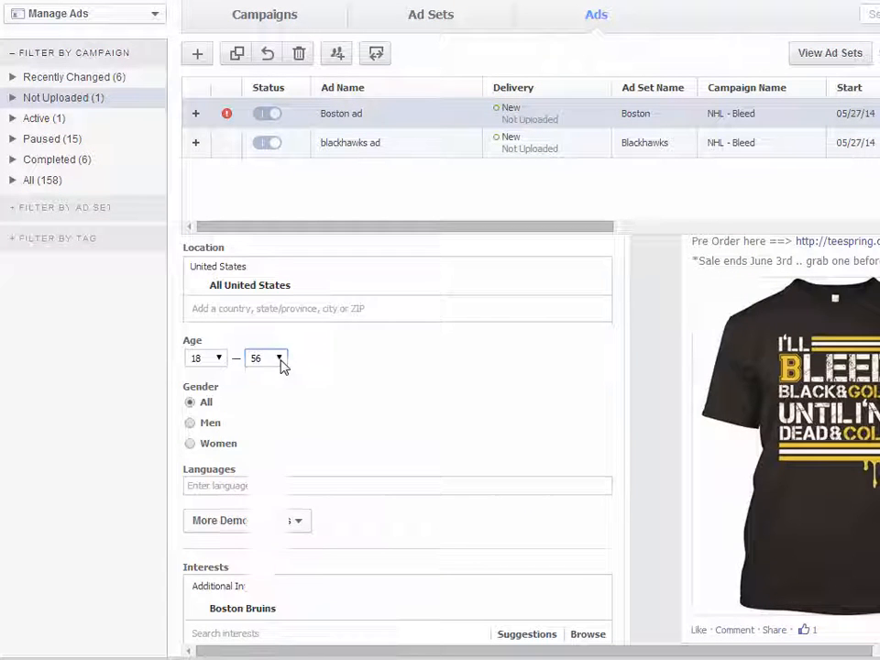
{"action": "left_click_drag", "start_coordinate": [278, 527], "coordinate": [277, 555]}
{"action": "left_click", "coordinate": [259, 637]}
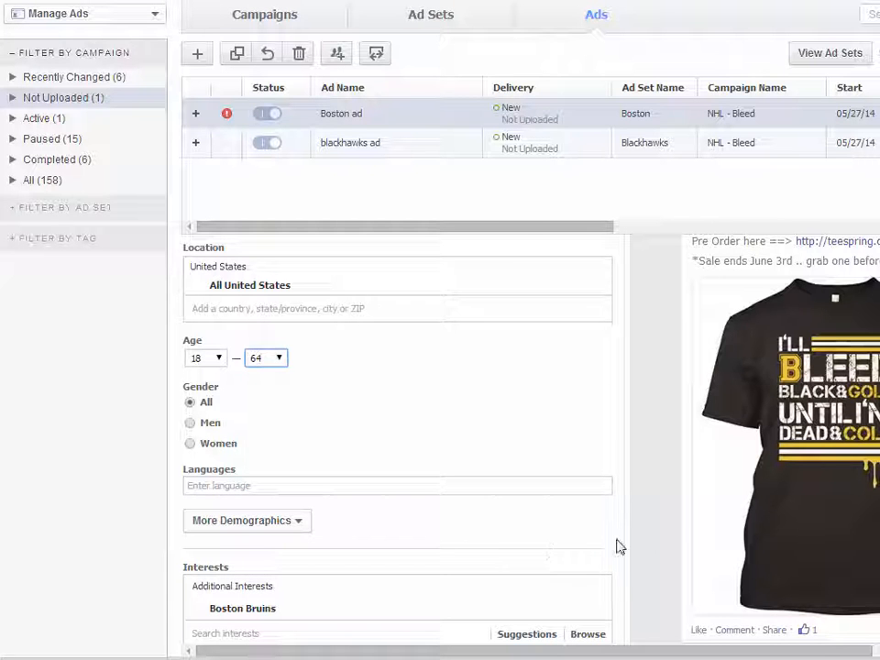
{"action": "scroll", "coordinate": [659, 544], "scroll_direction": "down", "scroll_amount": 2}
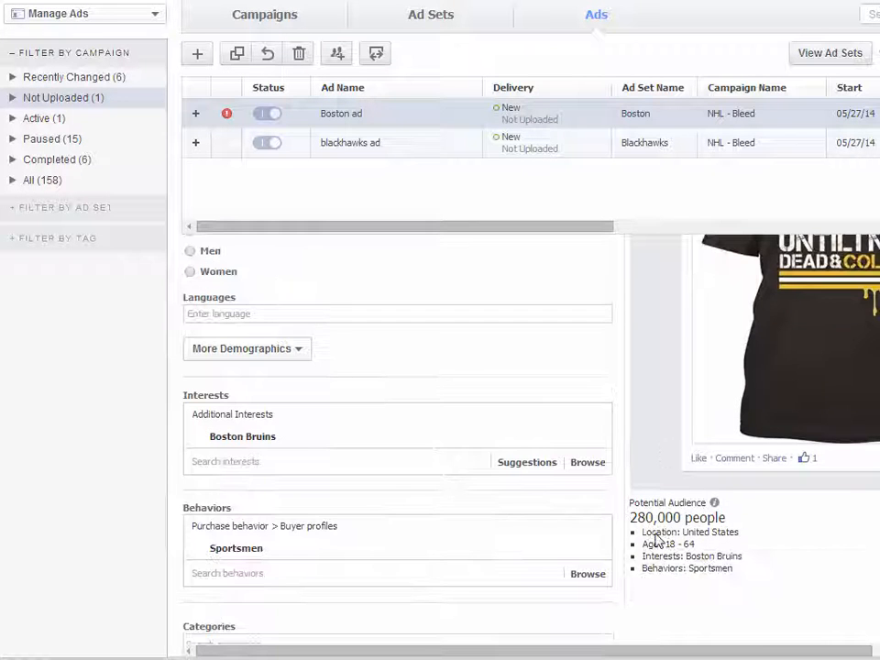
Set the Boston ad's maximum target age back to 56 and compare the potential audience
{"action": "scroll", "coordinate": [657, 535], "scroll_direction": "up", "scroll_amount": 1}
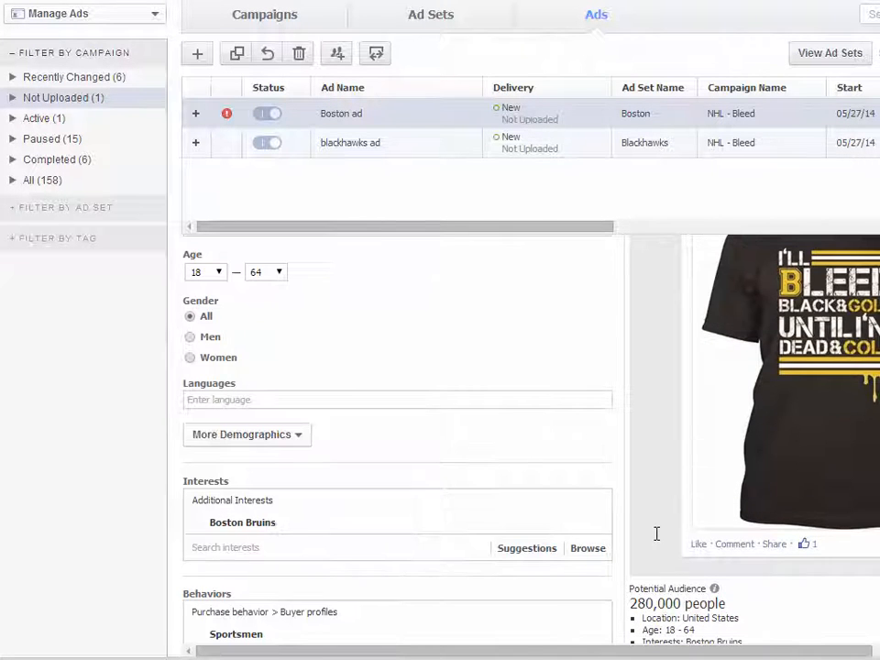
{"action": "left_click", "coordinate": [279, 273]}
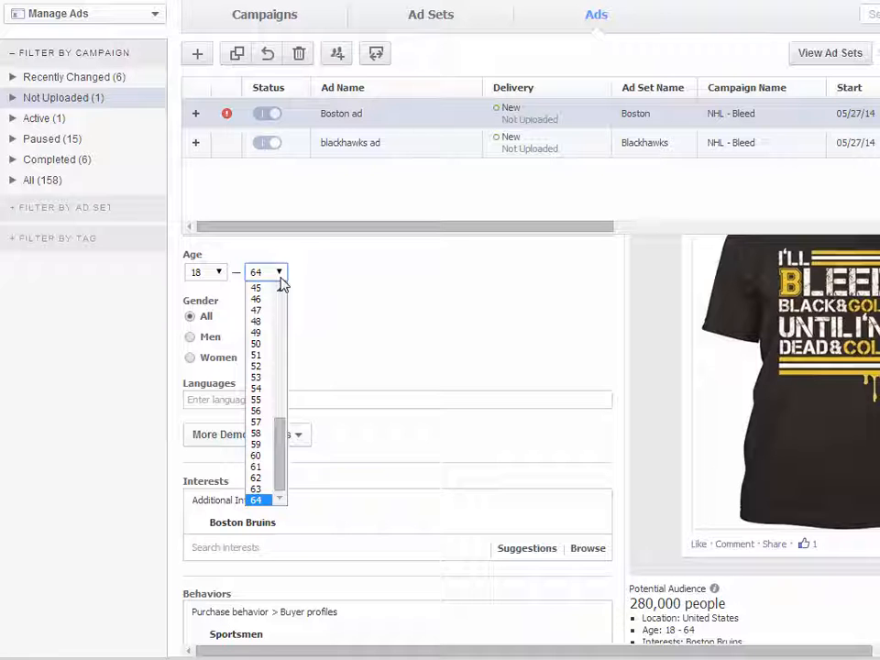
{"action": "left_click", "coordinate": [259, 411]}
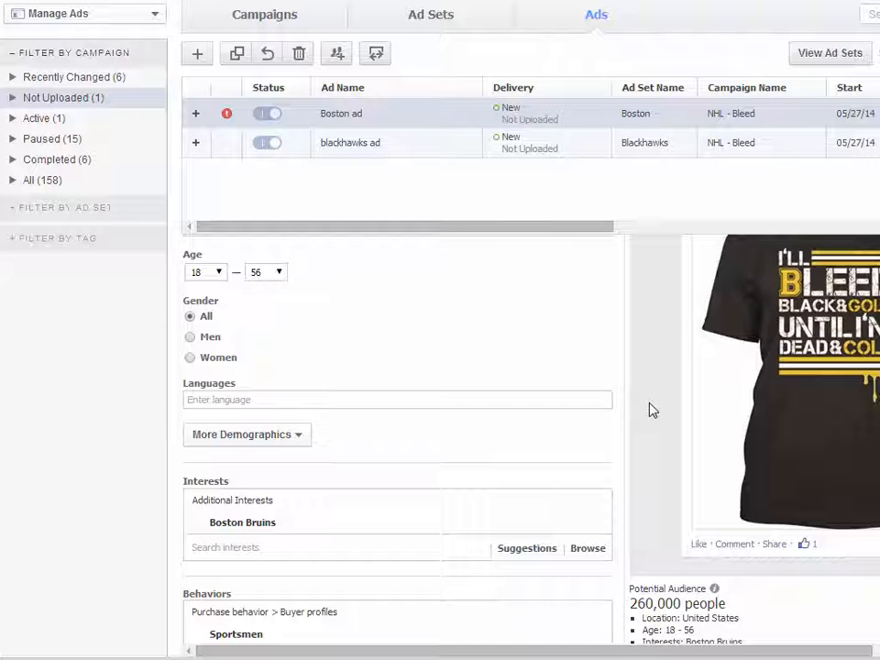
{"action": "scroll", "coordinate": [649, 410], "scroll_direction": "down", "scroll_amount": 5}
{"action": "scroll", "coordinate": [650, 410], "scroll_direction": "up", "scroll_amount": 3}
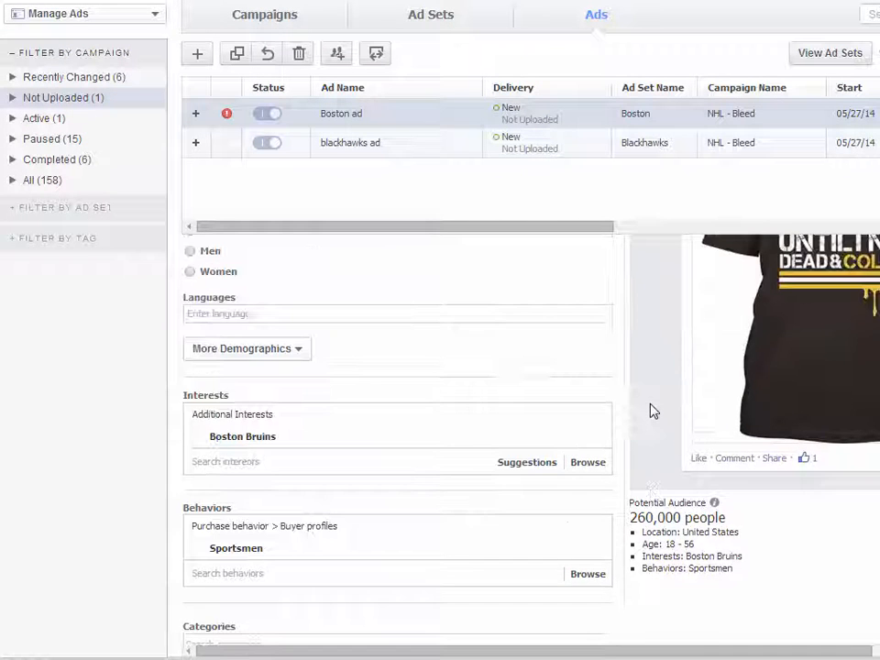
Set the maximum target age to 64 for both the Boston ad and the blackhawks ad
{"action": "scroll", "coordinate": [650, 410], "scroll_direction": "up", "scroll_amount": 2}
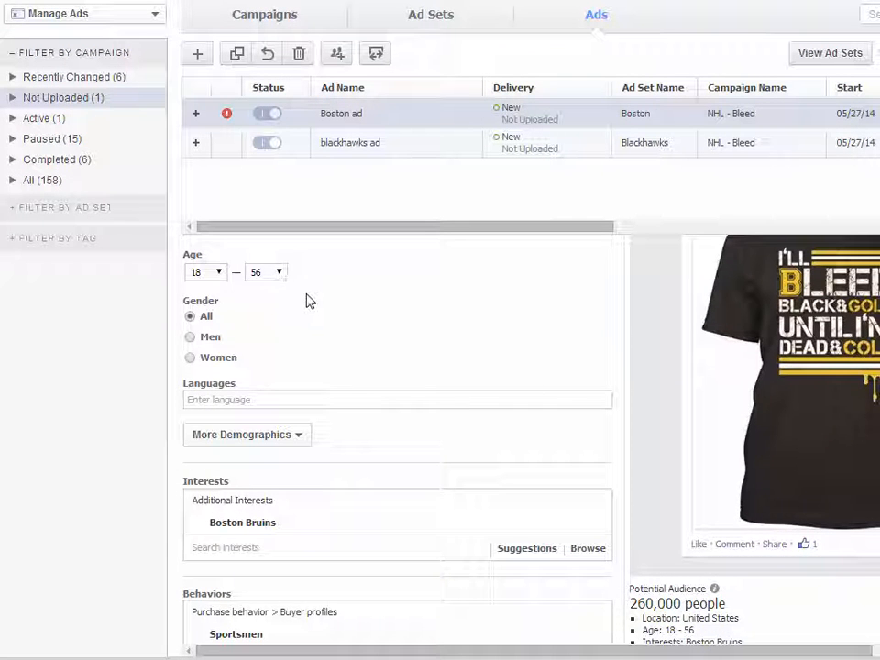
{"action": "left_click", "coordinate": [281, 274]}
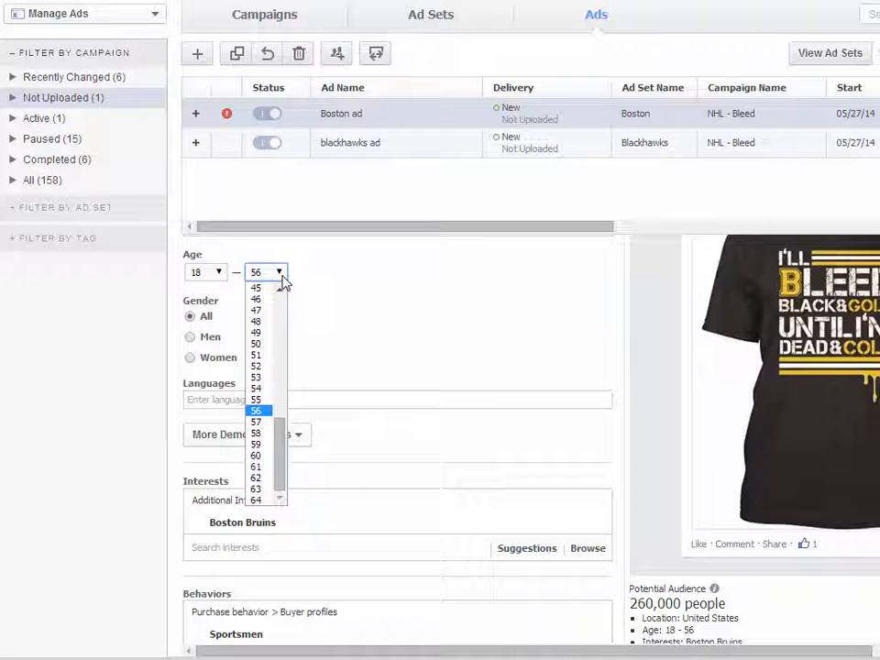
{"action": "left_click", "coordinate": [256, 499]}
{"action": "left_click", "coordinate": [407, 147]}
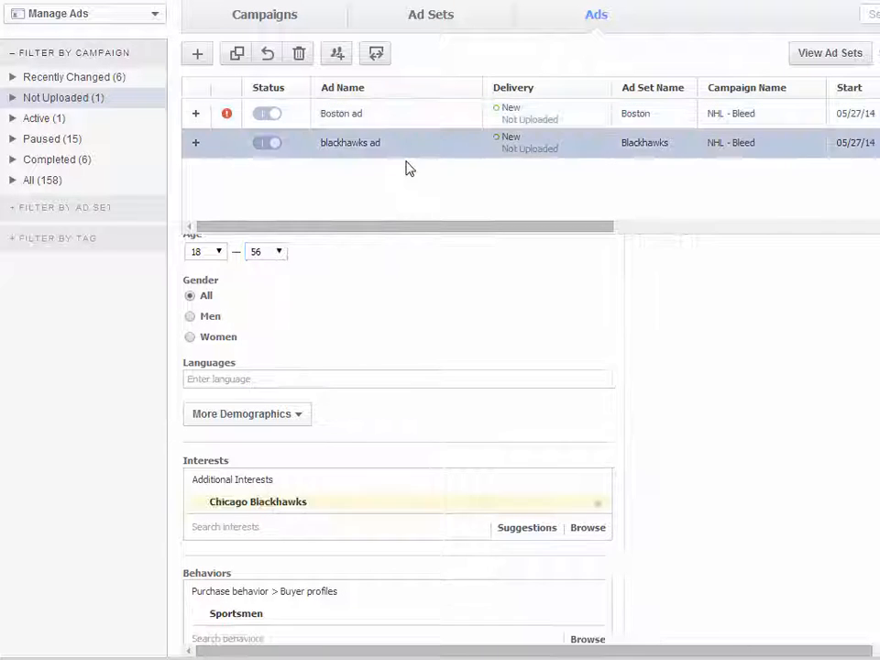
{"action": "left_click", "coordinate": [279, 254]}
{"action": "left_click", "coordinate": [256, 478]}
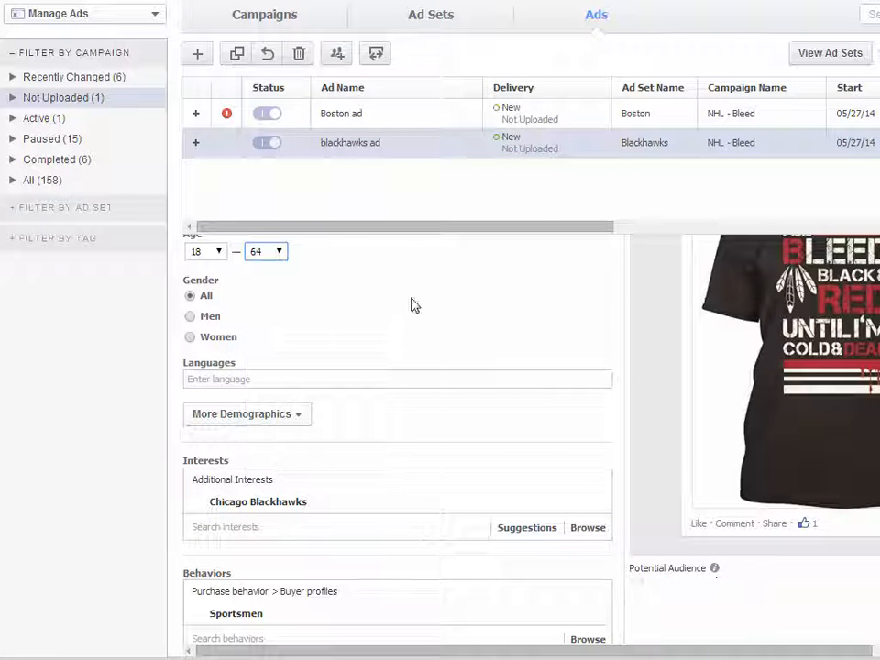
Reselect the Boston ad and set its pricing to Optimized CPM with the default bids
{"action": "left_click", "coordinate": [392, 126]}
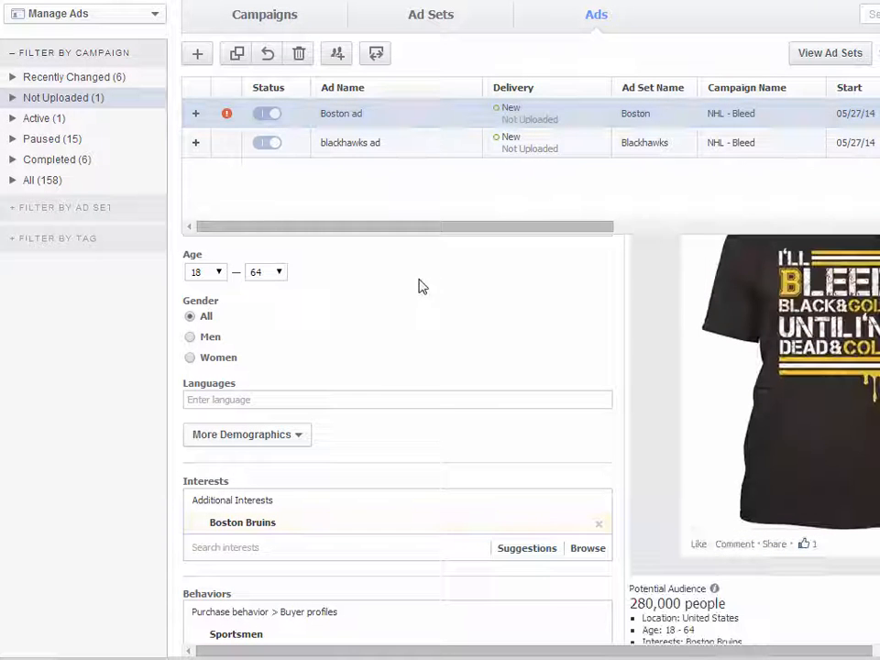
{"action": "scroll", "coordinate": [664, 402], "scroll_direction": "down", "scroll_amount": 6}
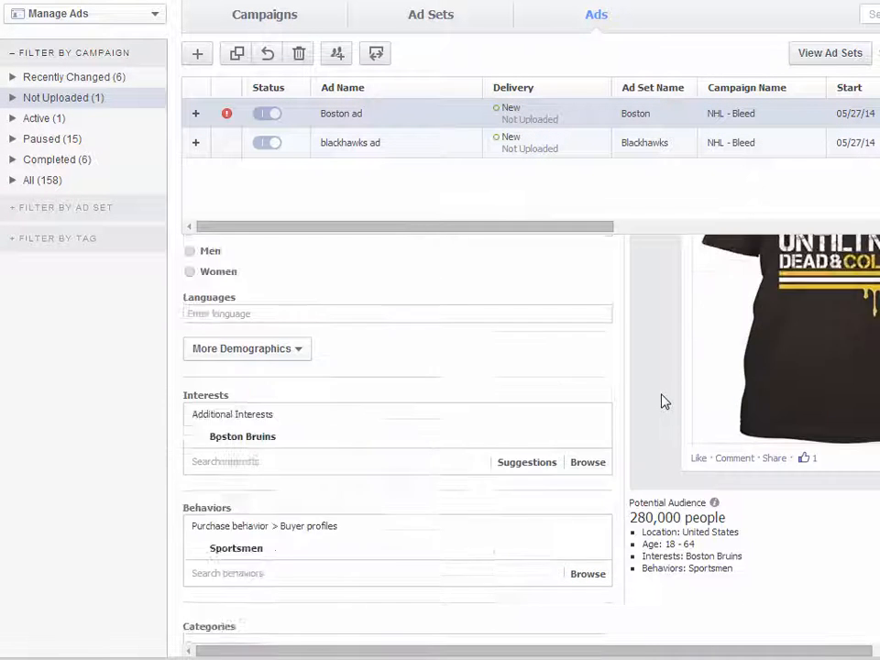
{"action": "scroll", "coordinate": [662, 400], "scroll_direction": "up", "scroll_amount": 8}
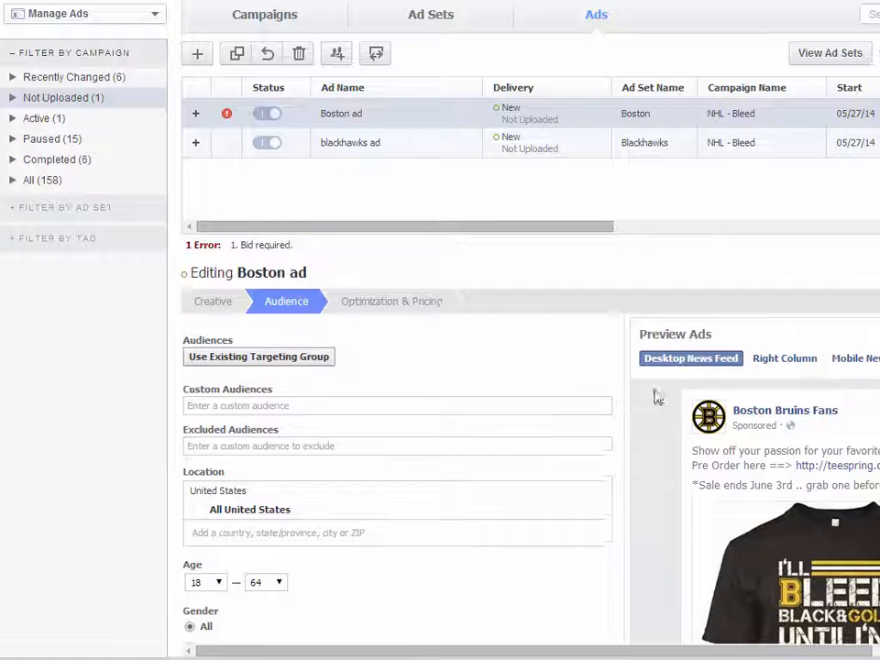
{"action": "left_click", "coordinate": [390, 304]}
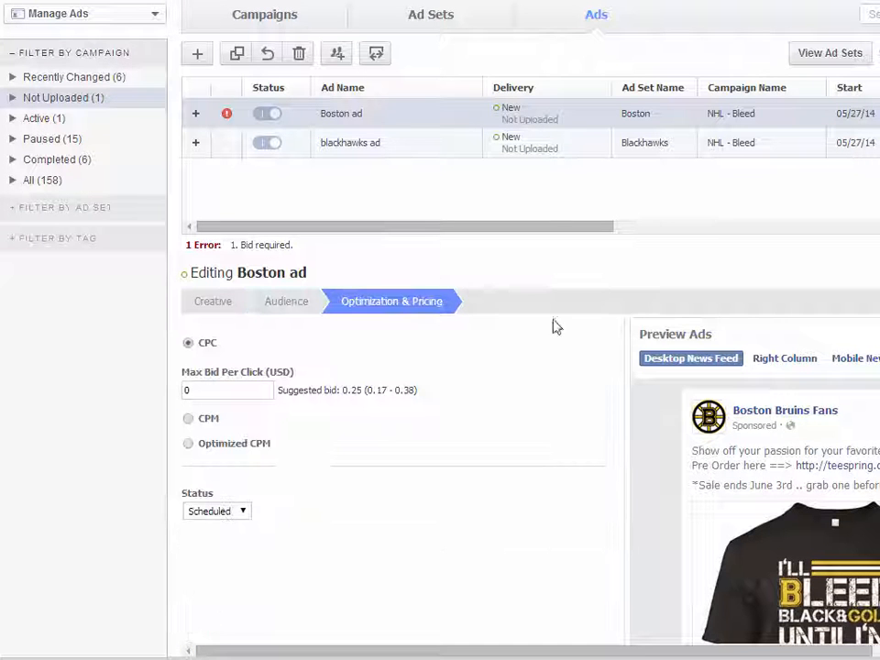
{"action": "left_click", "coordinate": [190, 447]}
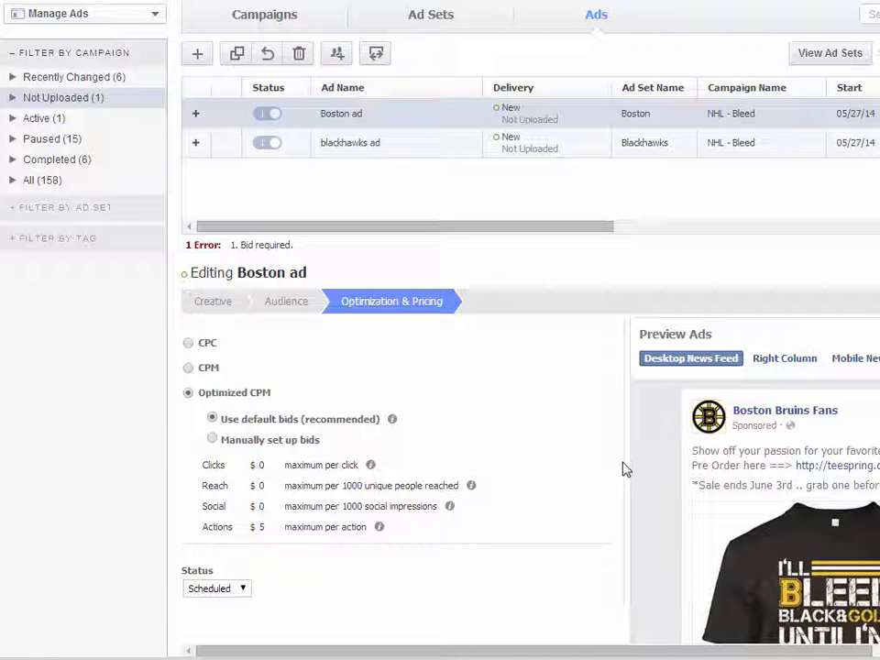
Review the Boston ad's audience, creative and pricing settings
{"action": "left_click", "coordinate": [278, 306]}
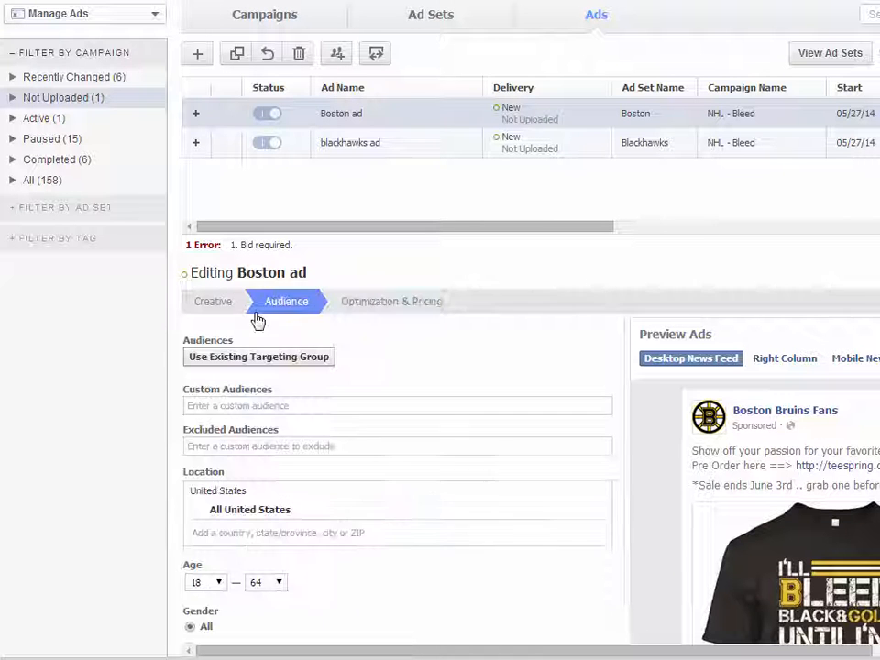
{"action": "left_click", "coordinate": [218, 308]}
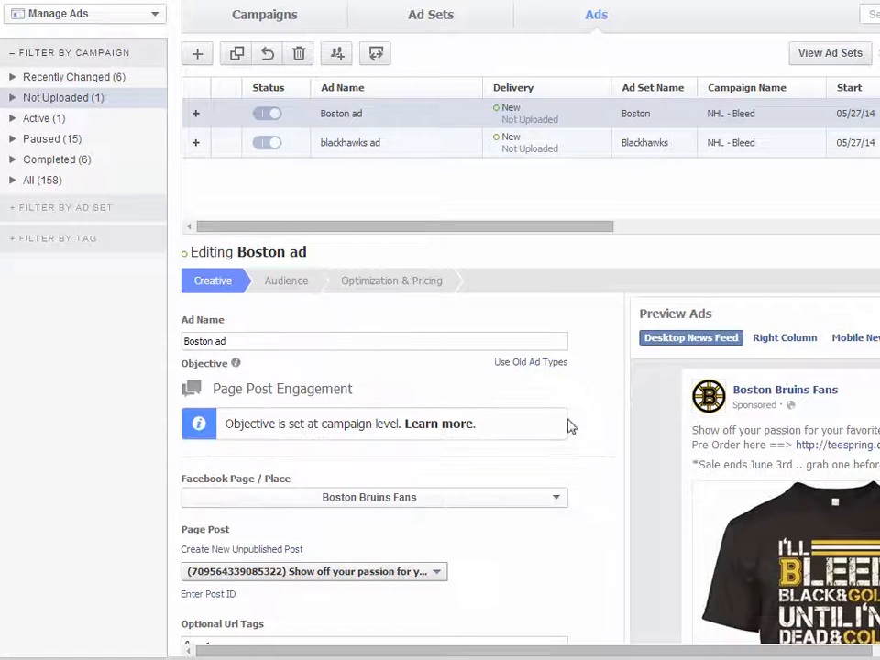
{"action": "scroll", "coordinate": [638, 463], "scroll_direction": "down", "scroll_amount": 1}
{"action": "scroll", "coordinate": [640, 464], "scroll_direction": "down", "scroll_amount": 2}
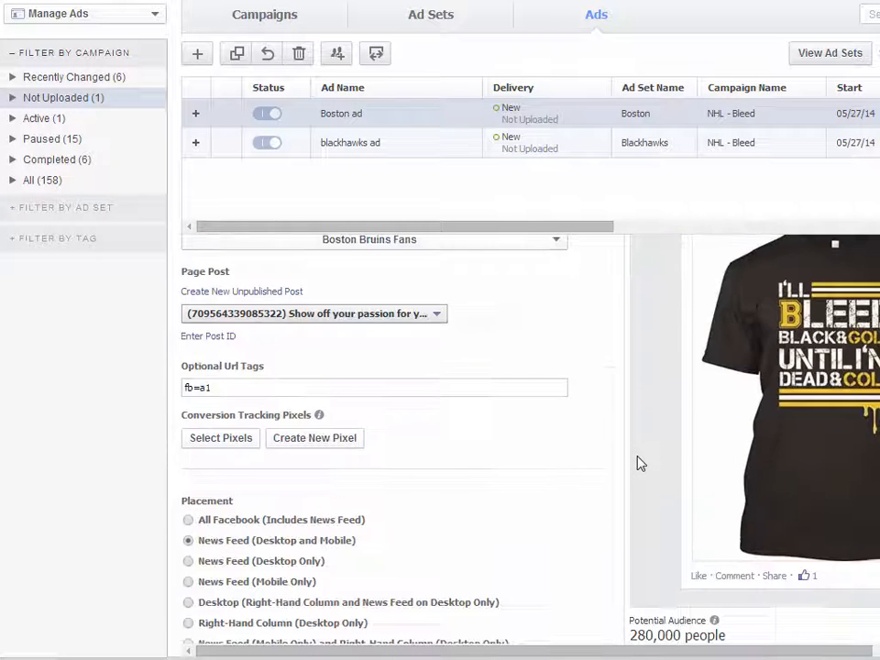
{"action": "scroll", "coordinate": [633, 458], "scroll_direction": "up", "scroll_amount": 3}
{"action": "left_click", "coordinate": [379, 287]}
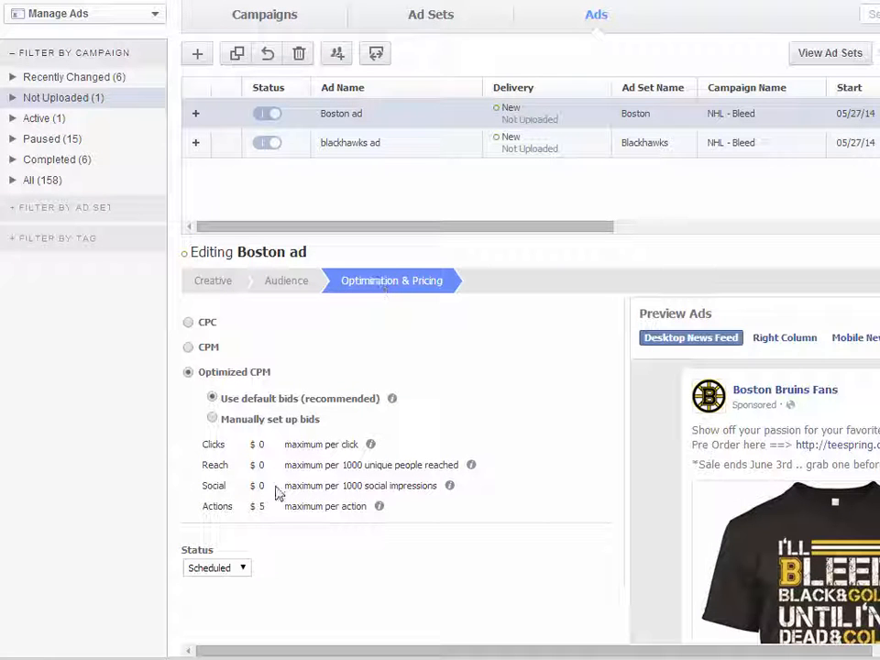
Compare the blackhawks ad's pricing and conversion-tracking pixel settings with those of the Boston ad
{"action": "left_click", "coordinate": [358, 144]}
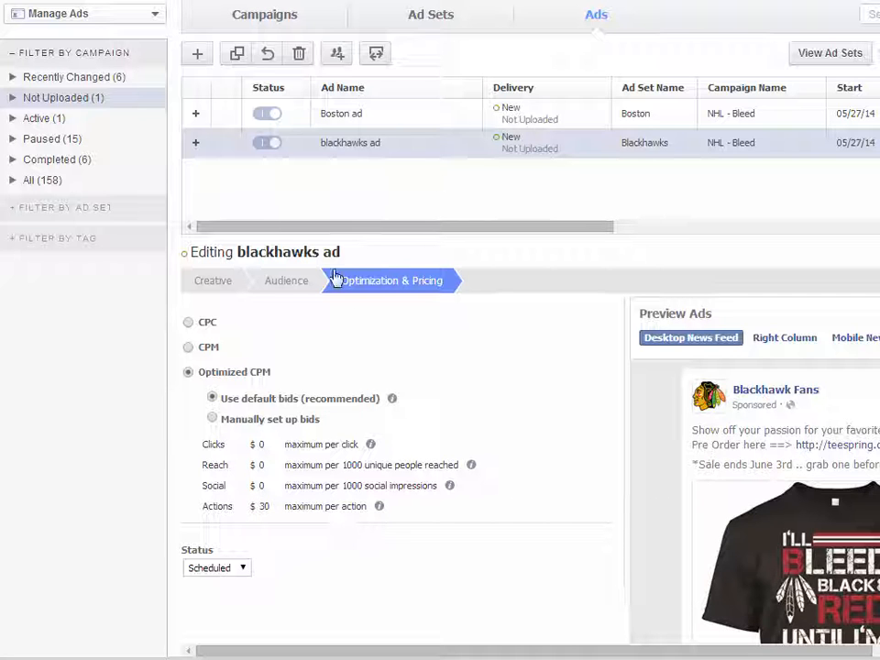
{"action": "left_click", "coordinate": [384, 119]}
{"action": "left_click", "coordinate": [279, 288]}
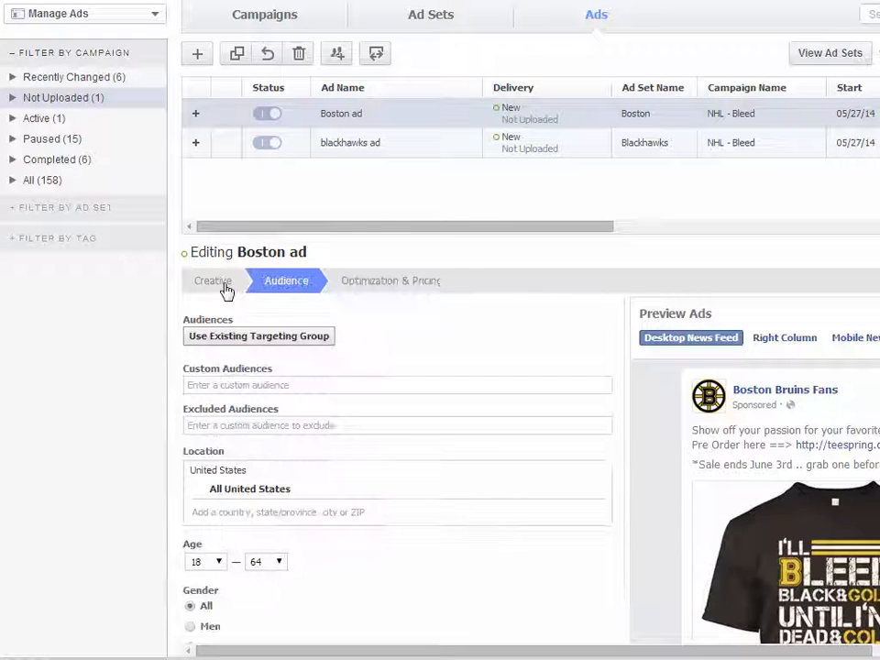
{"action": "left_click", "coordinate": [225, 289]}
{"action": "scroll", "coordinate": [615, 550], "scroll_direction": "down", "scroll_amount": 5}
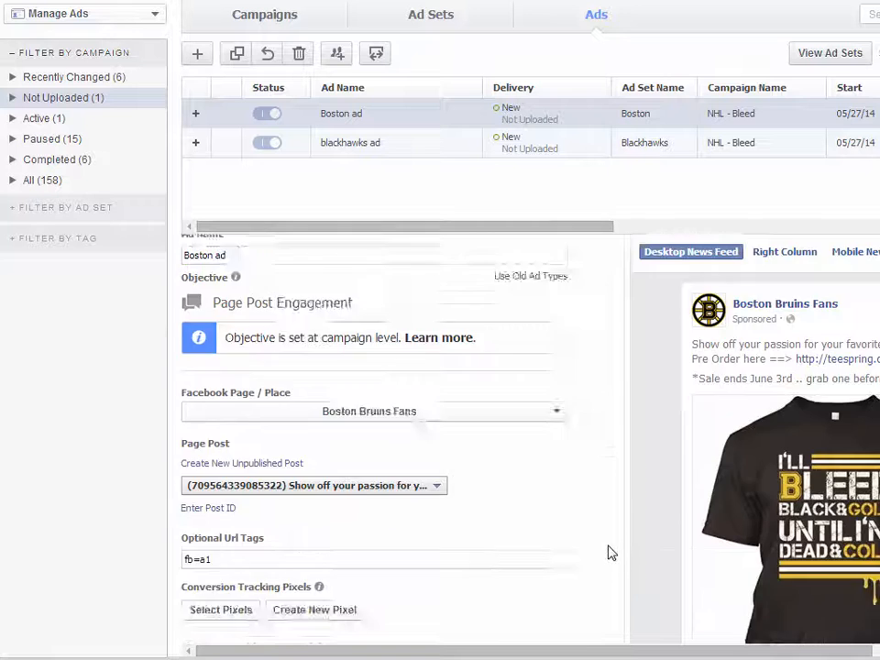
{"action": "left_click", "coordinate": [403, 145]}
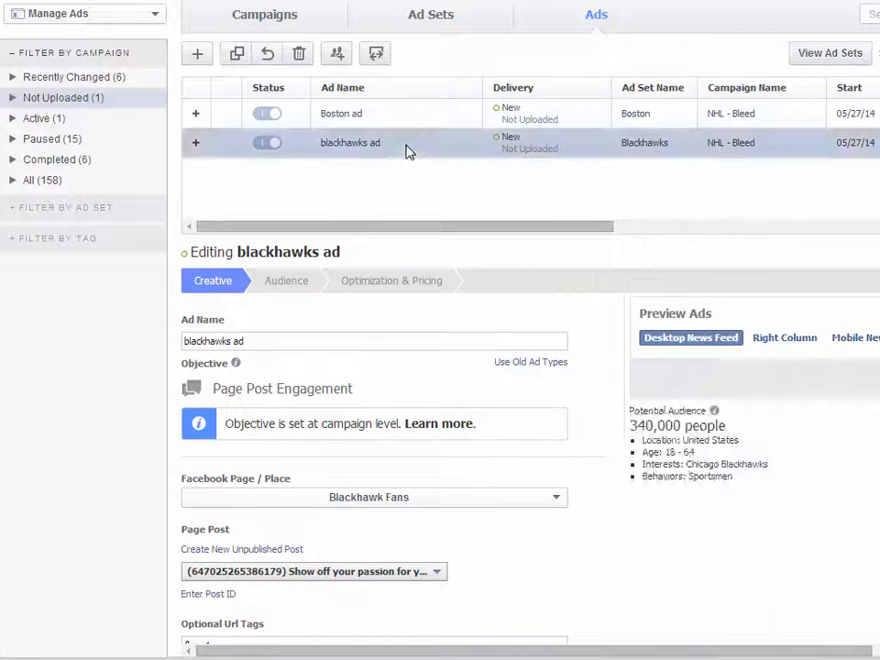
{"action": "scroll", "coordinate": [633, 546], "scroll_direction": "down", "scroll_amount": 3}
{"action": "scroll", "coordinate": [630, 546], "scroll_direction": "down", "scroll_amount": 1}
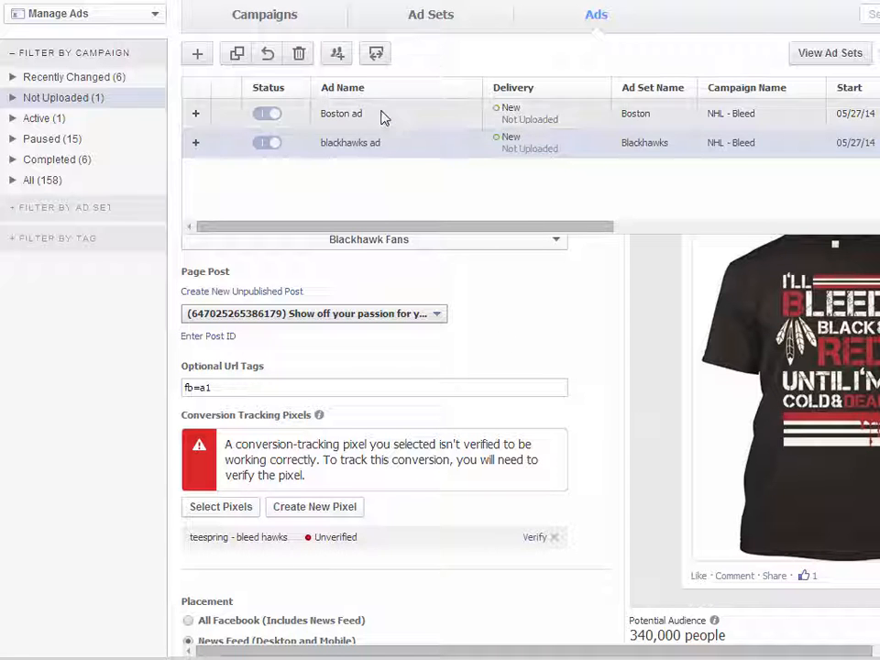
Add the existing conversion-tracking pixel "teespring - bleed bruins 1" to the Boston ad
{"action": "left_click", "coordinate": [381, 115]}
{"action": "scroll", "coordinate": [545, 504], "scroll_direction": "down", "scroll_amount": 5}
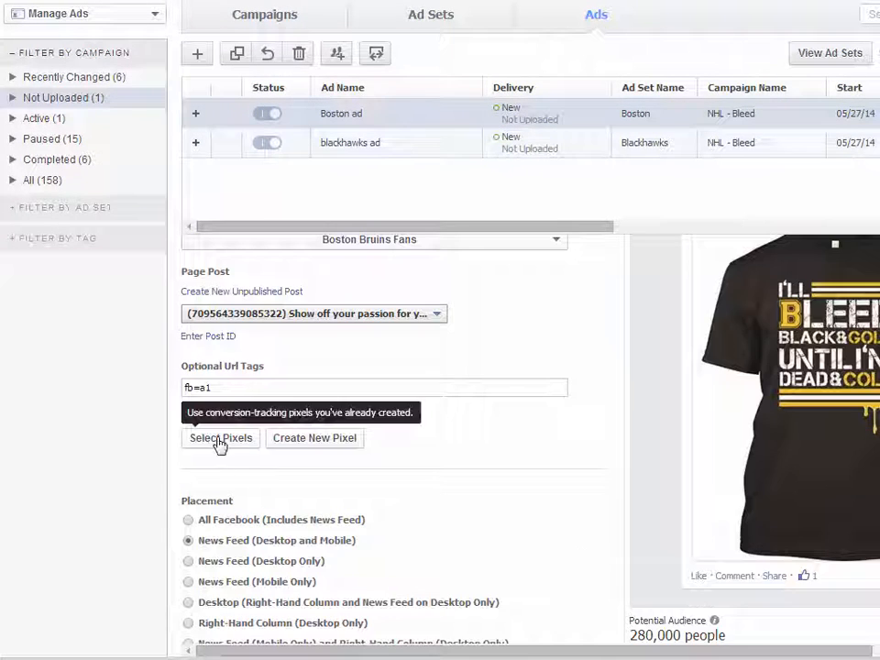
{"action": "left_click", "coordinate": [220, 439]}
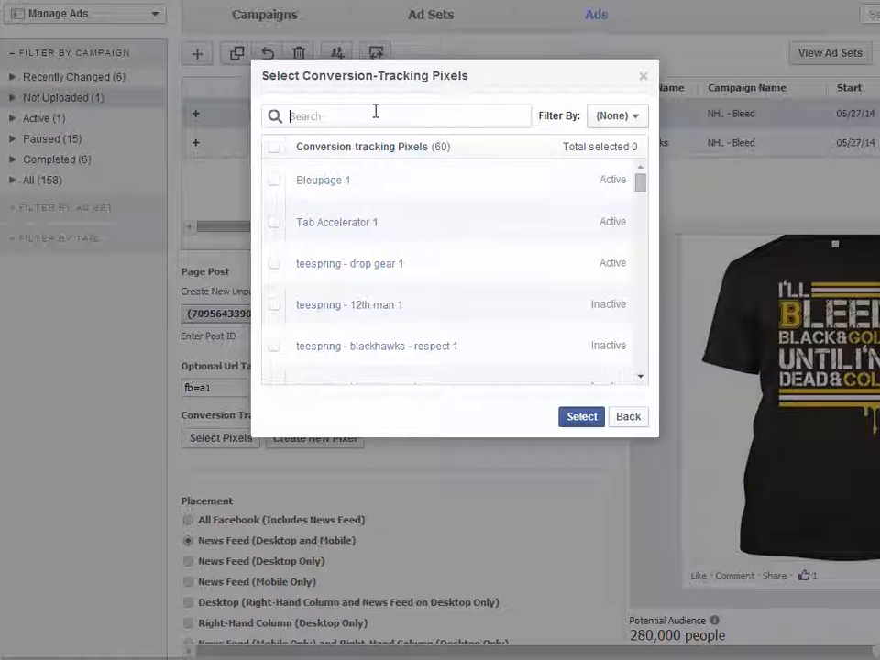
{"action": "type", "text": "bru"}
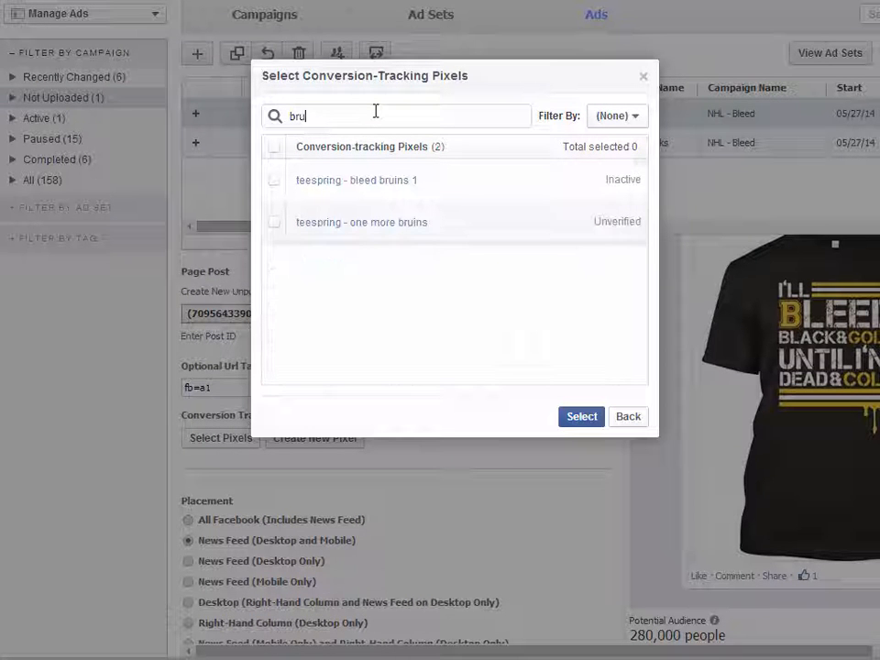
{"action": "left_click", "coordinate": [367, 180]}
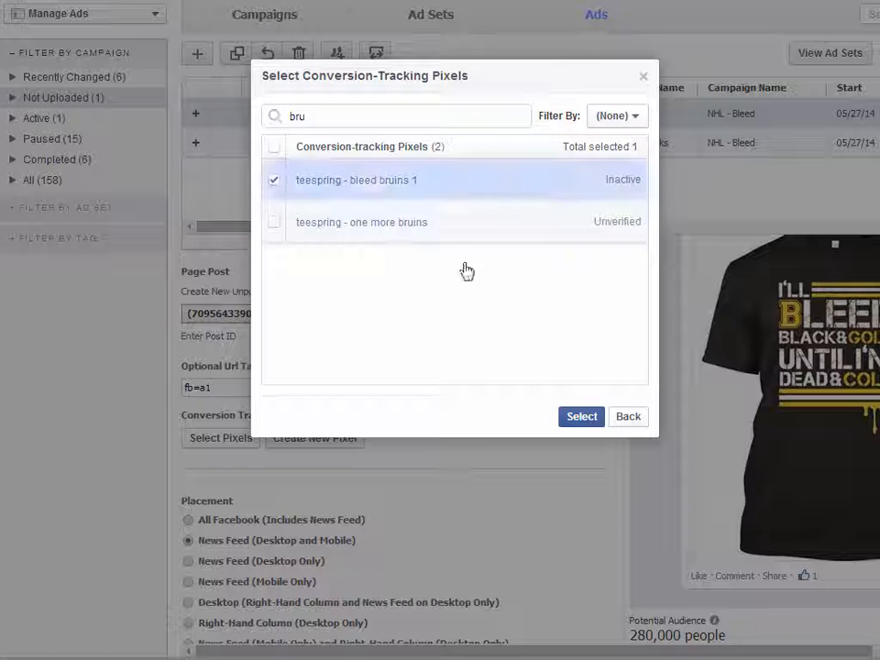
{"action": "left_click", "coordinate": [579, 419]}
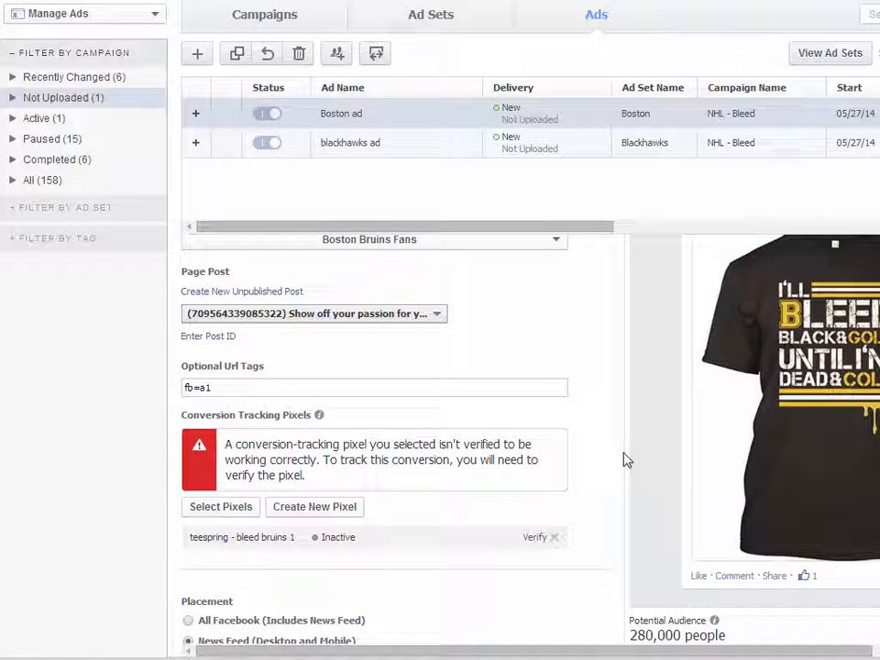
Set the Boston ad set's daily budget to 25 USD, matching the Blackhawks ad set
{"action": "left_click", "coordinate": [411, 149]}
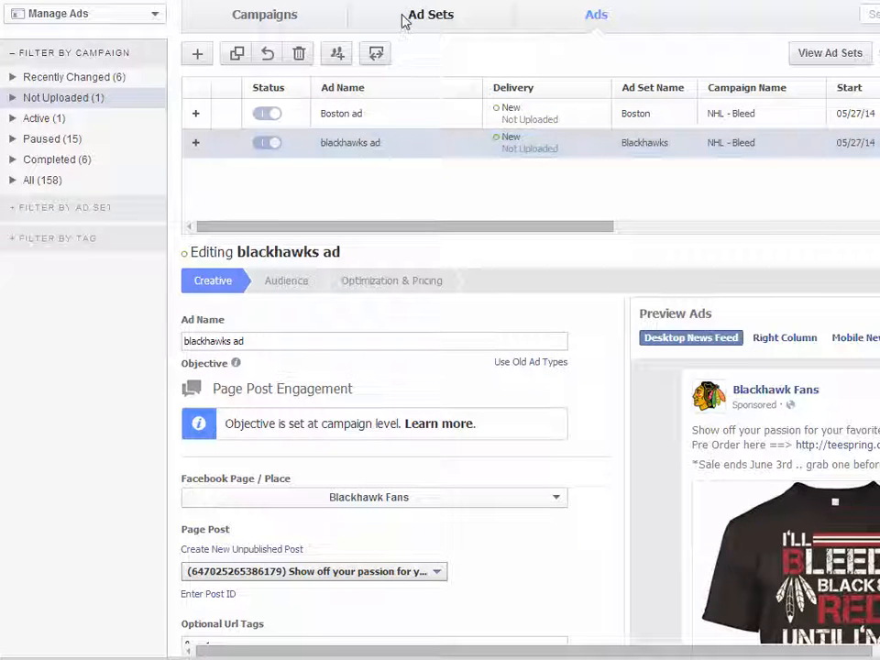
{"action": "left_click", "coordinate": [408, 15]}
{"action": "left_click", "coordinate": [376, 120]}
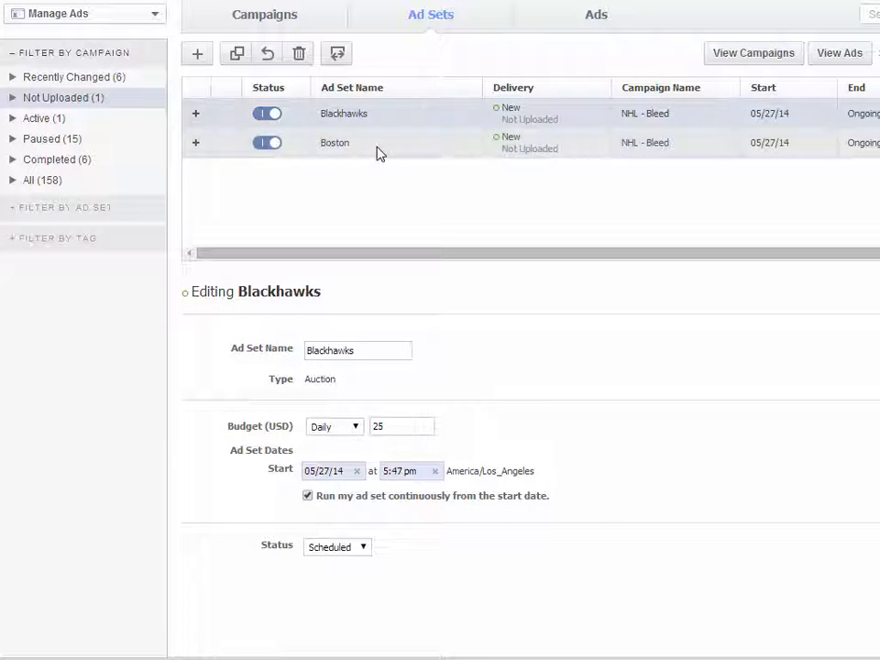
{"action": "left_click", "coordinate": [380, 147]}
{"action": "double_click", "coordinate": [406, 427]}
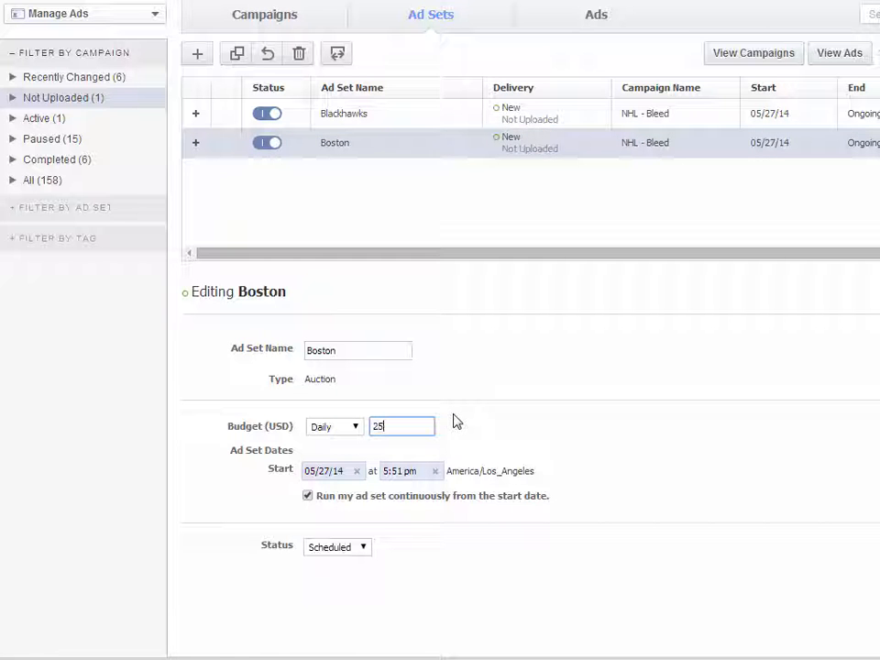
{"action": "type", "text": "25"}
{"action": "left_click", "coordinate": [478, 377]}
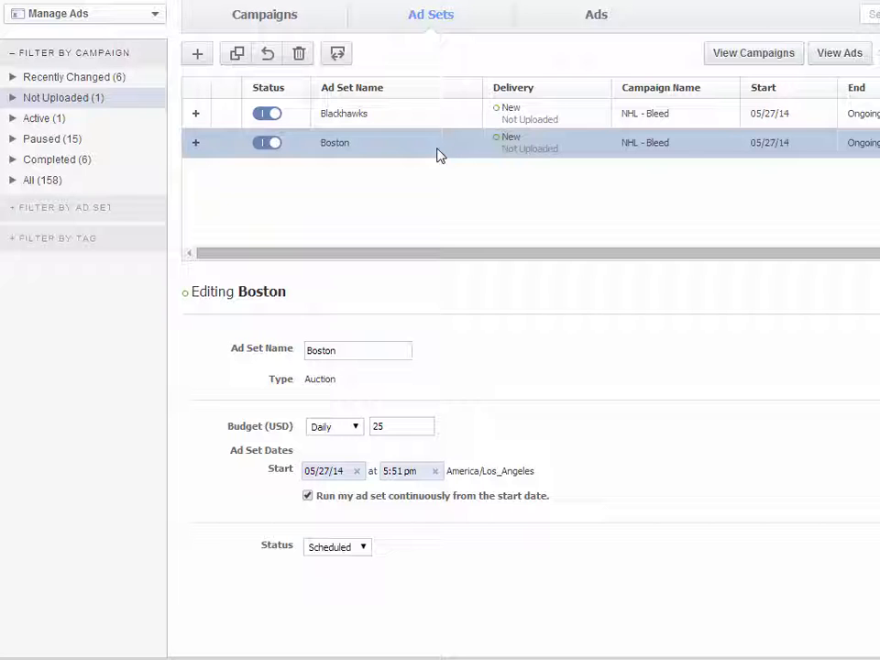
Duplicate the Boston ad set within the NHL - Bleed campaign and rename the copy as Kings
{"action": "left_click", "coordinate": [236, 53]}
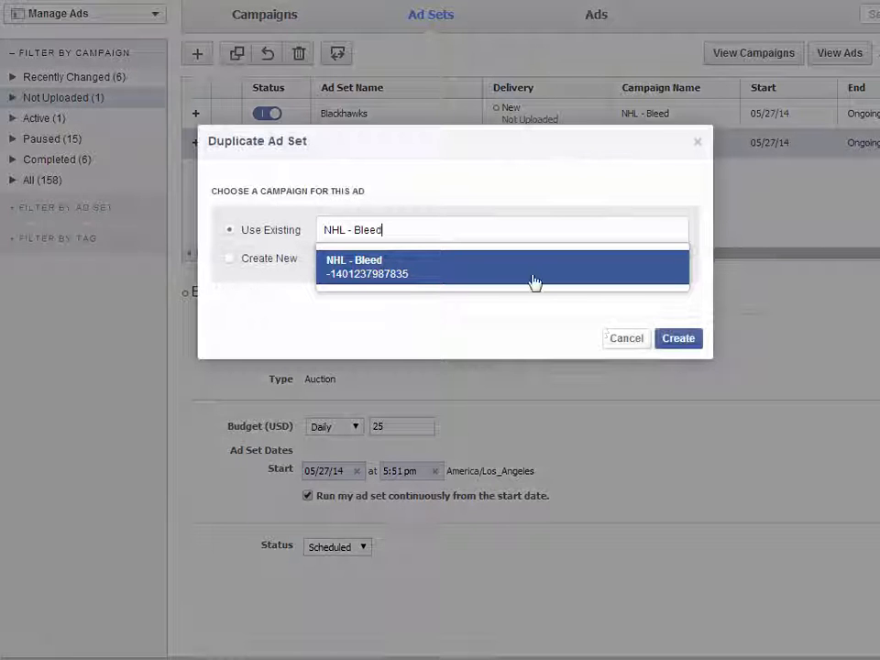
{"action": "left_click", "coordinate": [678, 341]}
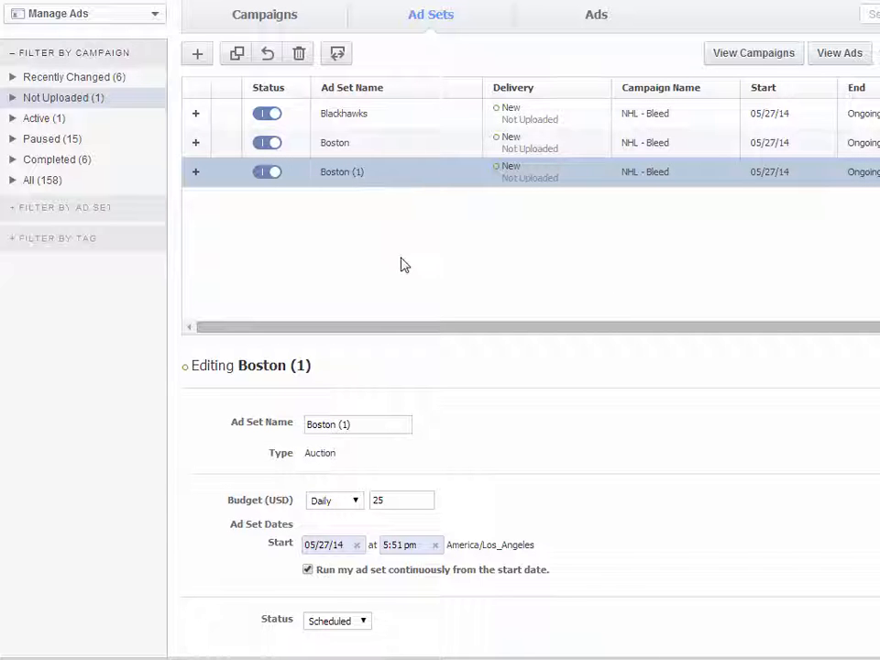
{"action": "left_click_drag", "start_coordinate": [377, 422], "coordinate": [294, 422]}
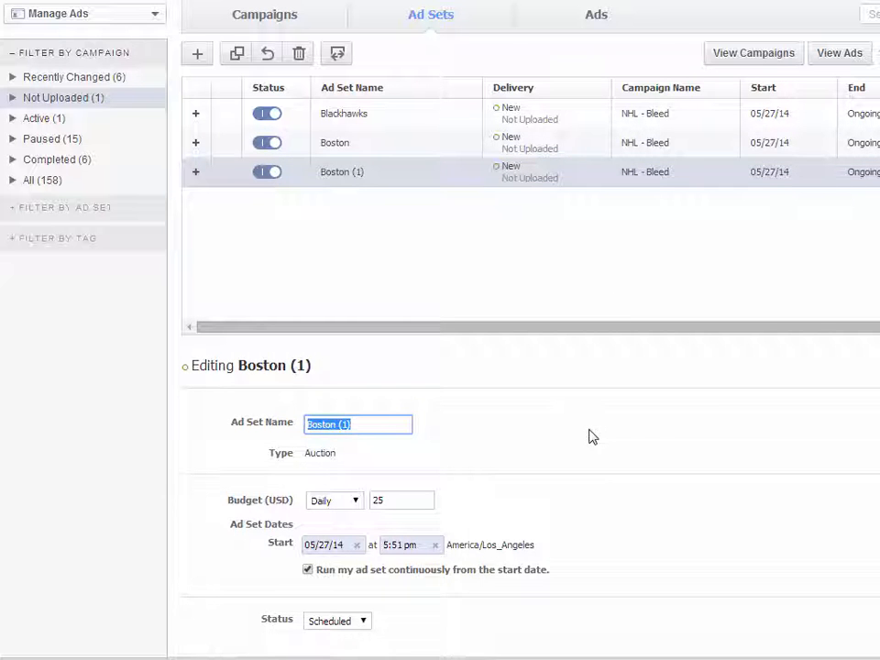
{"action": "type", "text": "Kings"}
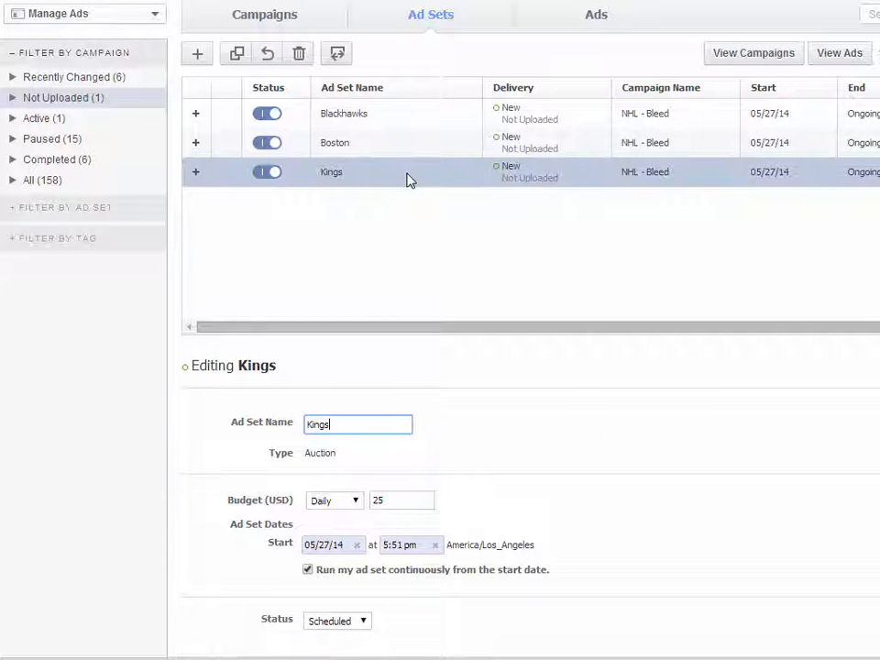
Rename the copied Boston ad in the Kings ad set as "Kings ad"
{"action": "left_click", "coordinate": [593, 24]}
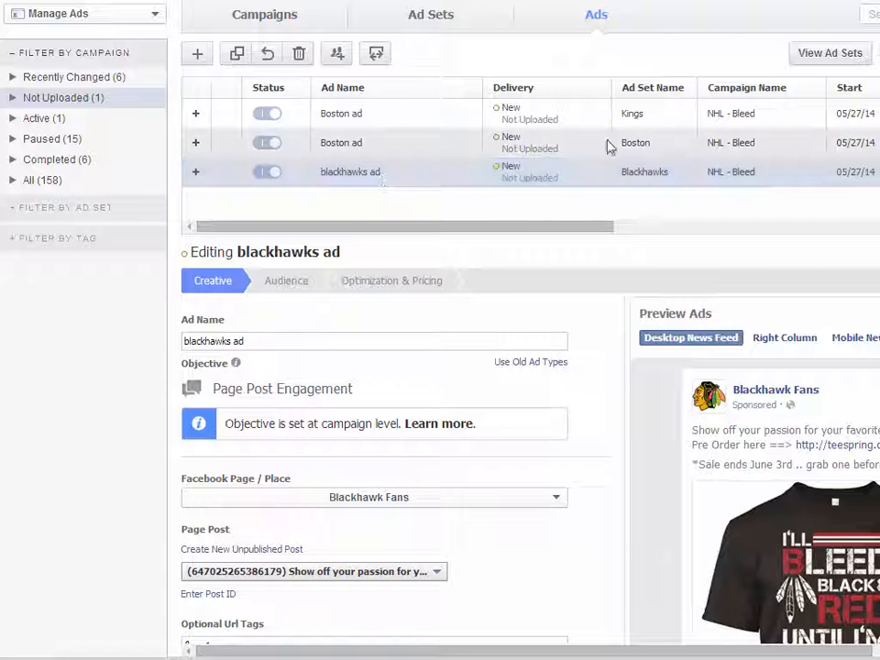
{"action": "left_click", "coordinate": [624, 115]}
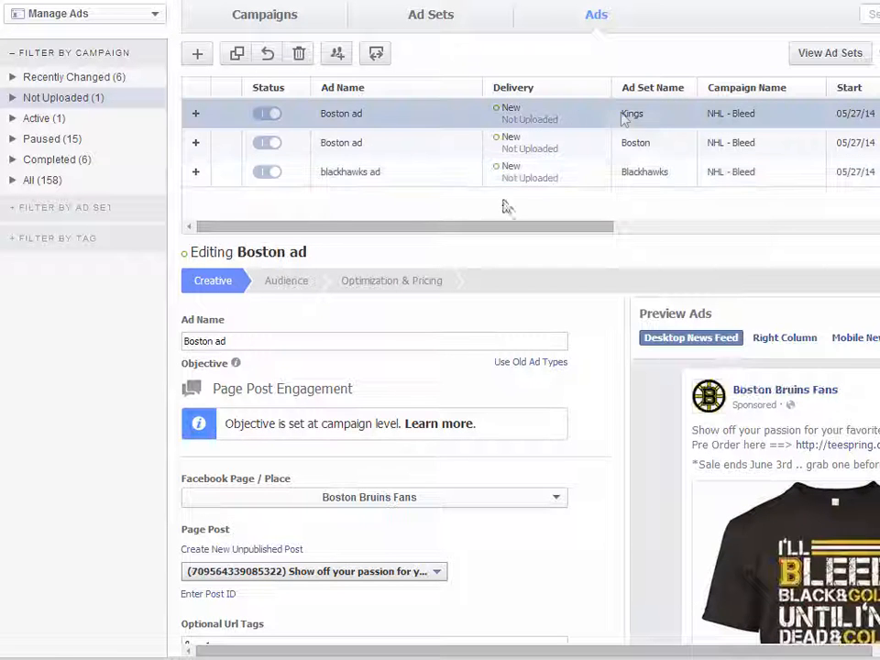
{"action": "double_click", "coordinate": [197, 340]}
{"action": "type", "text": "Kings"}
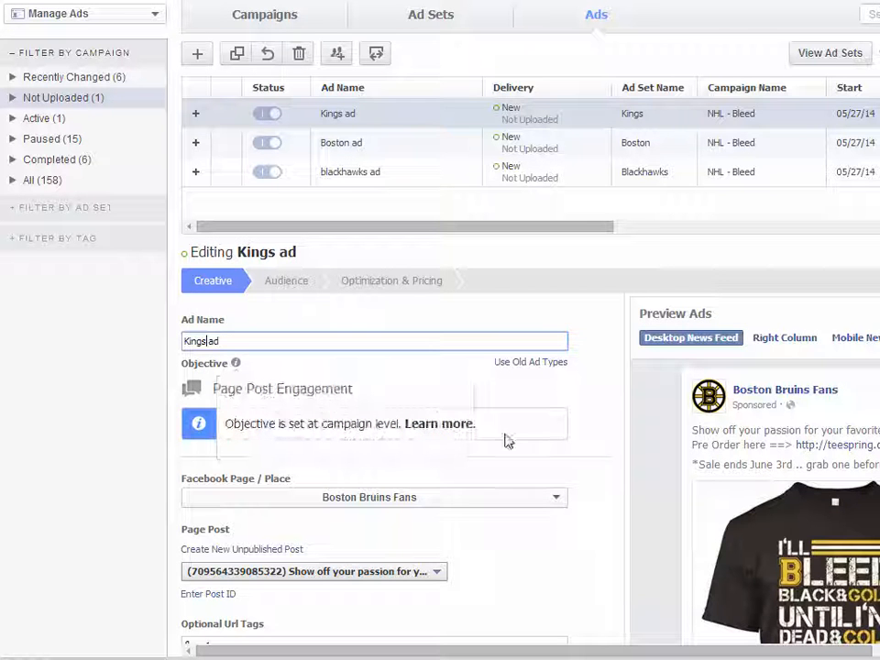
Replace the Kings ad's conversion-tracking pixel "teespring - bleed bruins 1" with "teespring - bleed la 1"
{"action": "scroll", "coordinate": [620, 534], "scroll_direction": "down", "scroll_amount": 3}
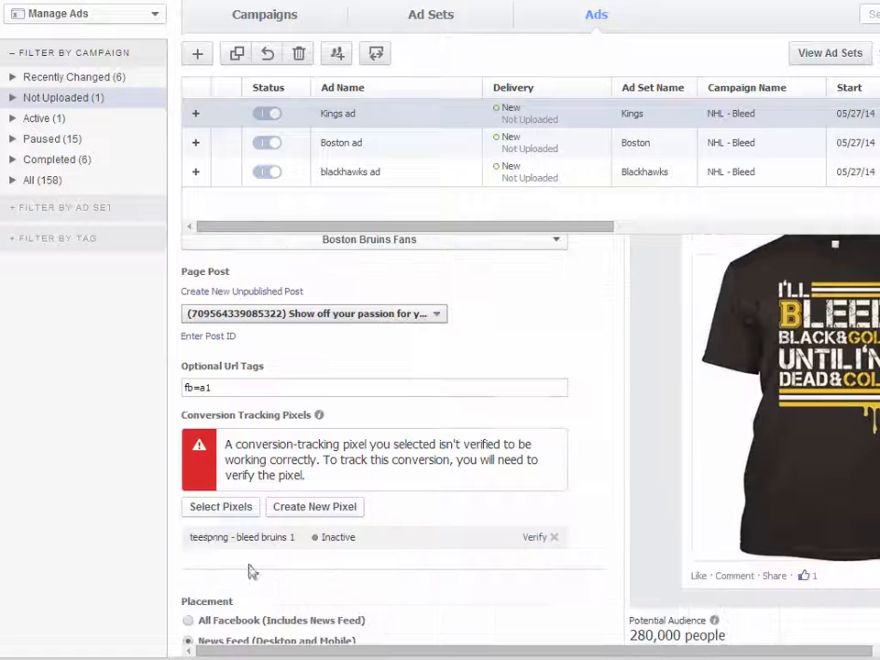
{"action": "left_click", "coordinate": [212, 510]}
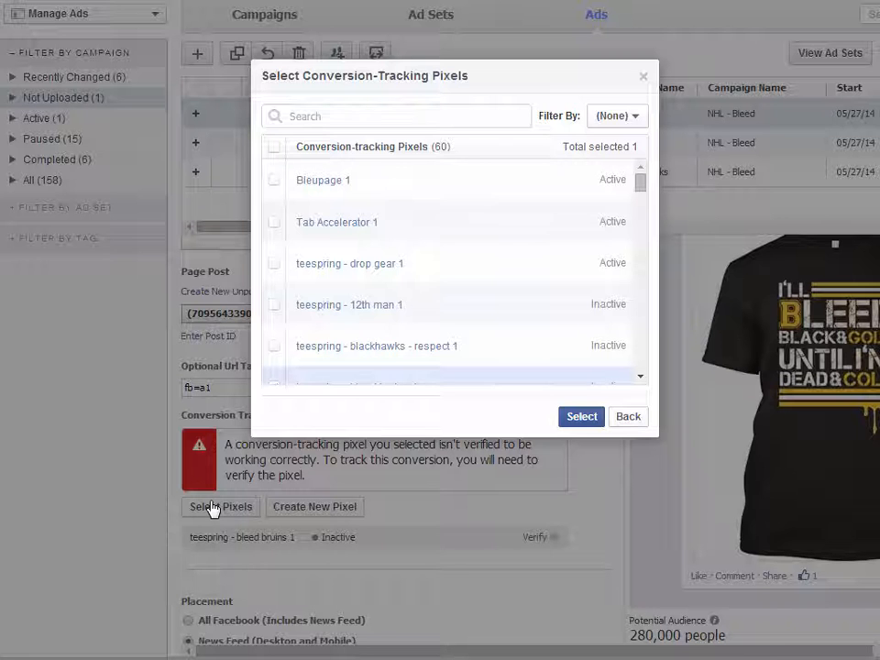
{"action": "left_click", "coordinate": [397, 118]}
{"action": "type", "text": "kings"}
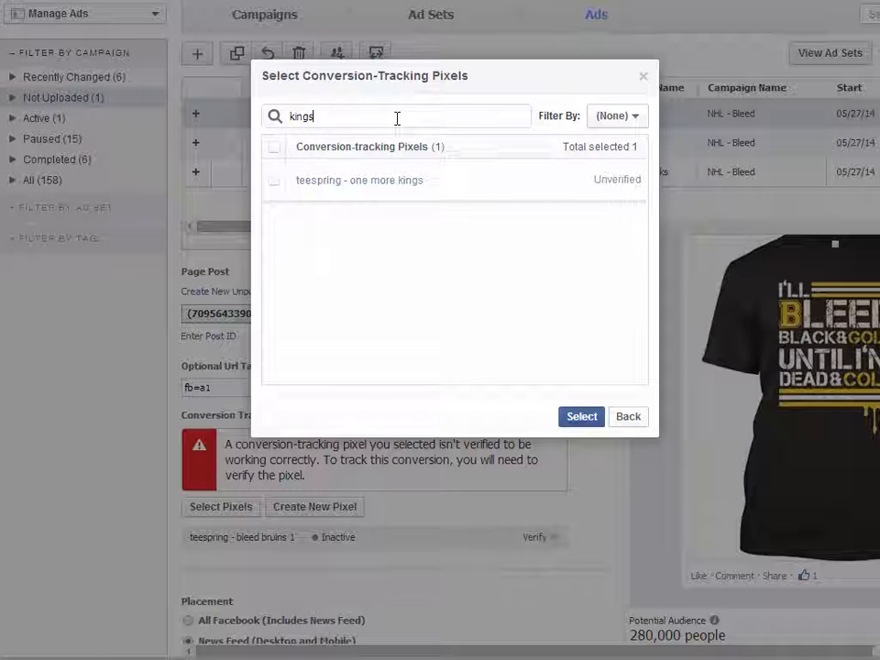
{"action": "key", "text": "BackSpace"}
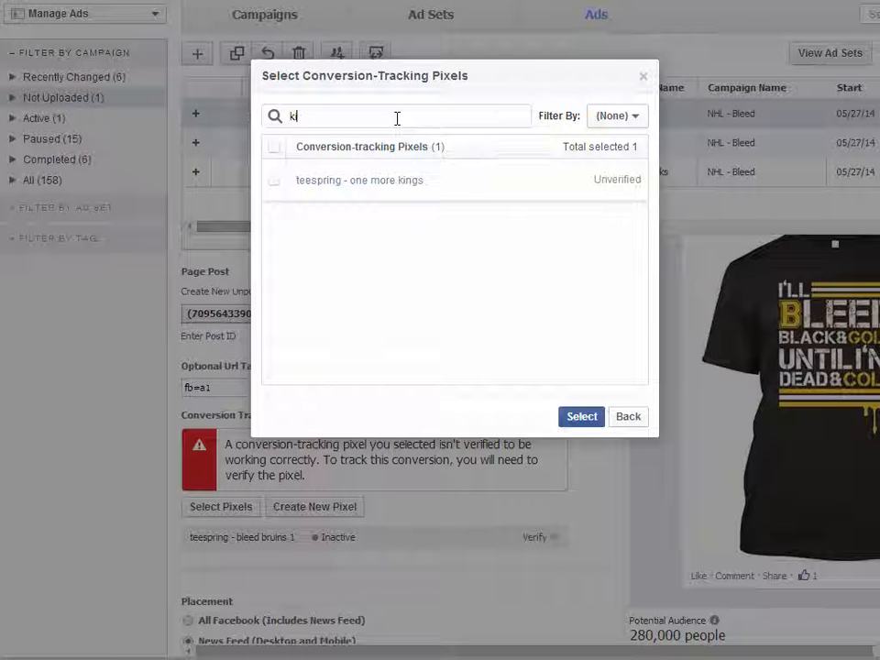
{"action": "key", "text": "BackSpace"}
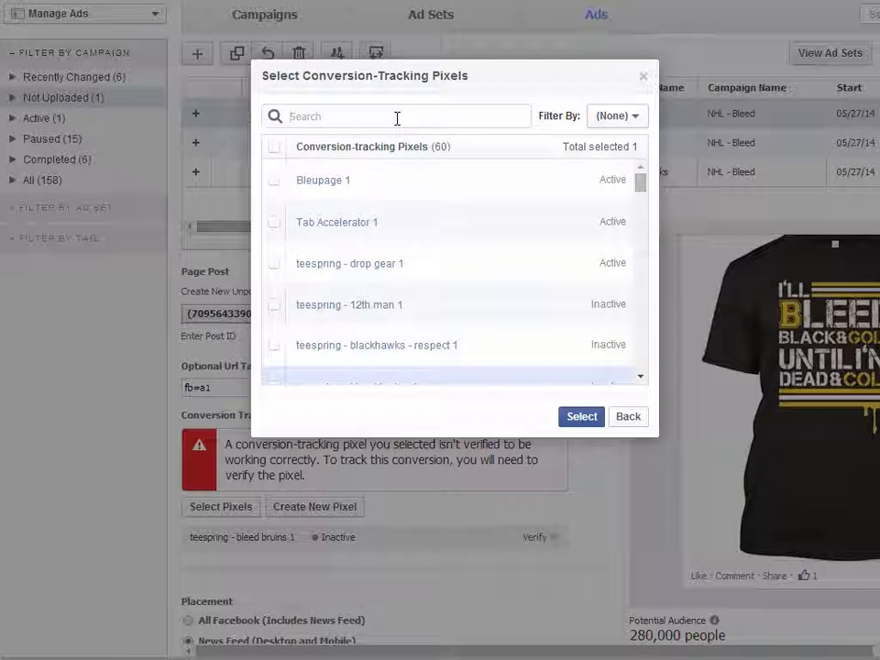
{"action": "type", "text": "bleed"}
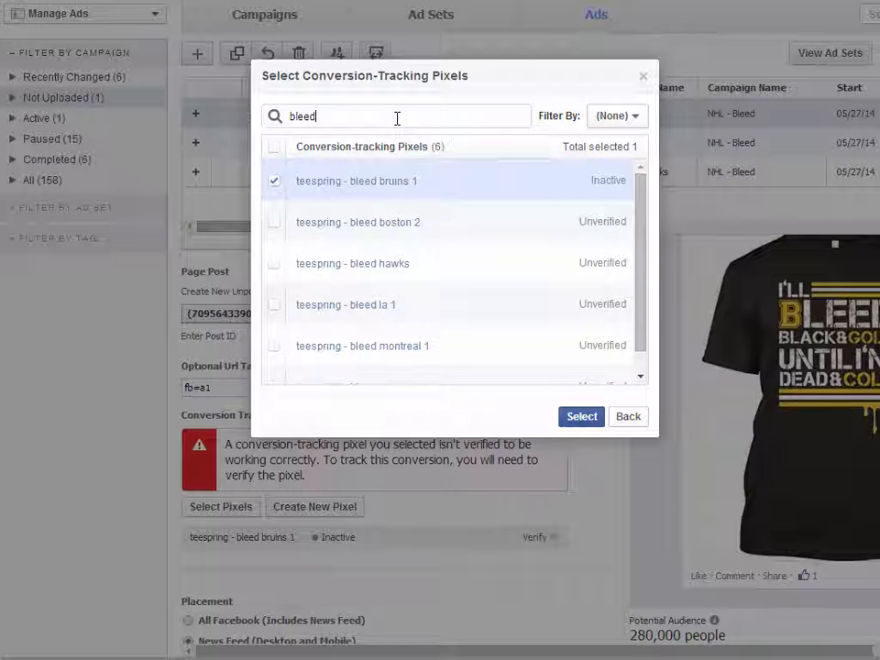
{"action": "scroll", "coordinate": [430, 288], "scroll_direction": "down", "scroll_amount": 1}
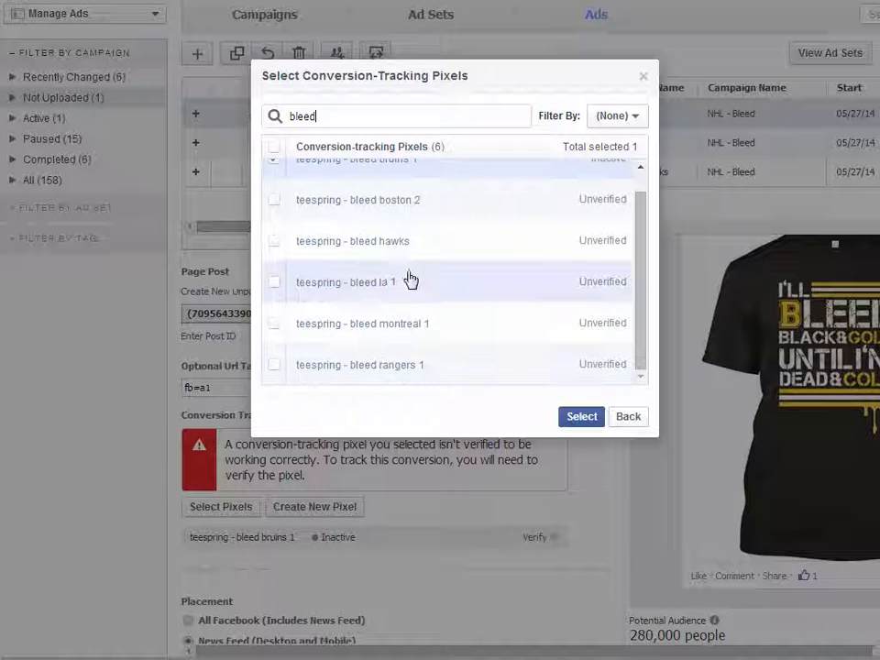
{"action": "left_click", "coordinate": [371, 286]}
{"action": "left_click", "coordinate": [581, 417]}
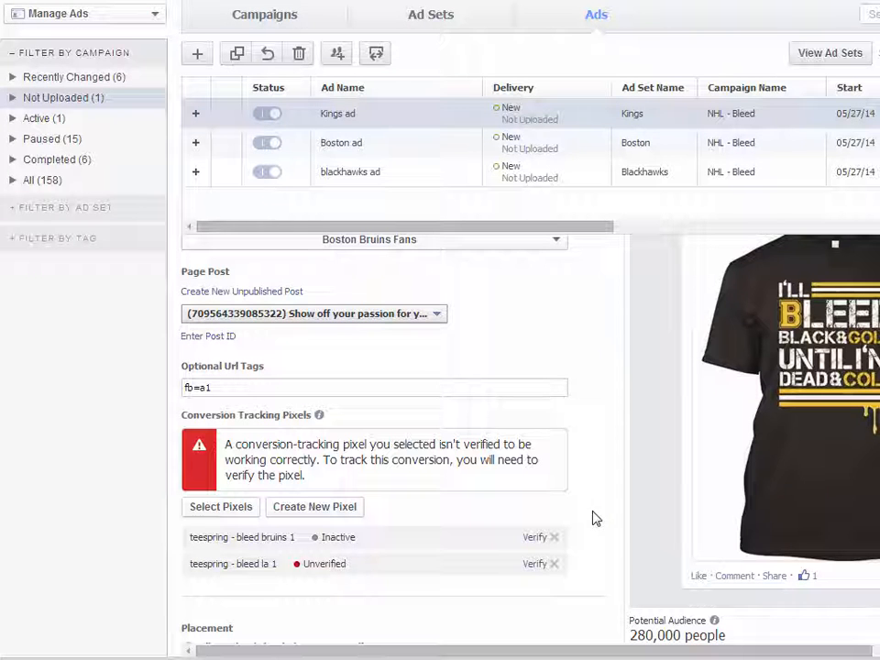
{"action": "scroll", "coordinate": [597, 503], "scroll_direction": "down", "scroll_amount": 1}
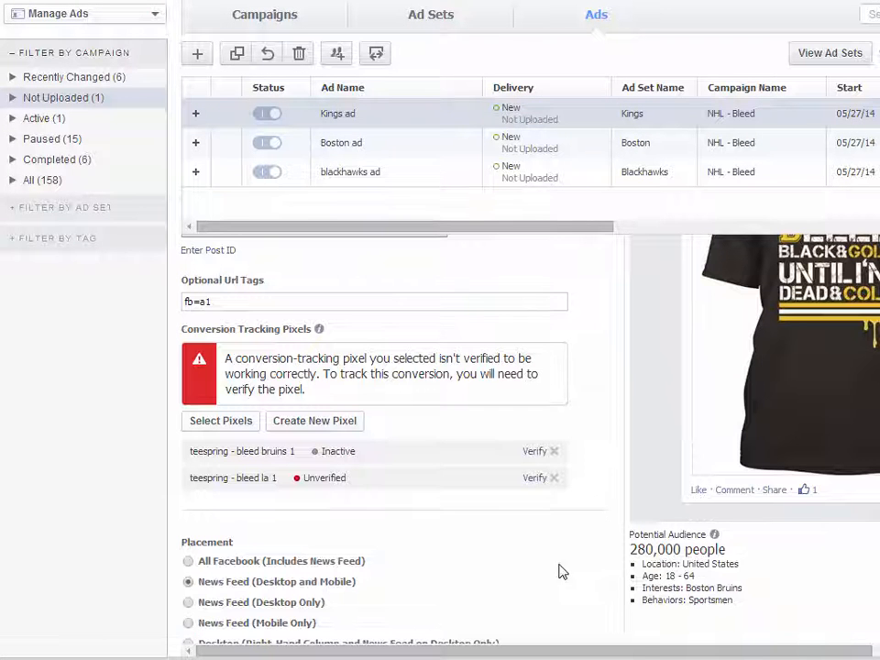
{"action": "left_click", "coordinate": [554, 458]}
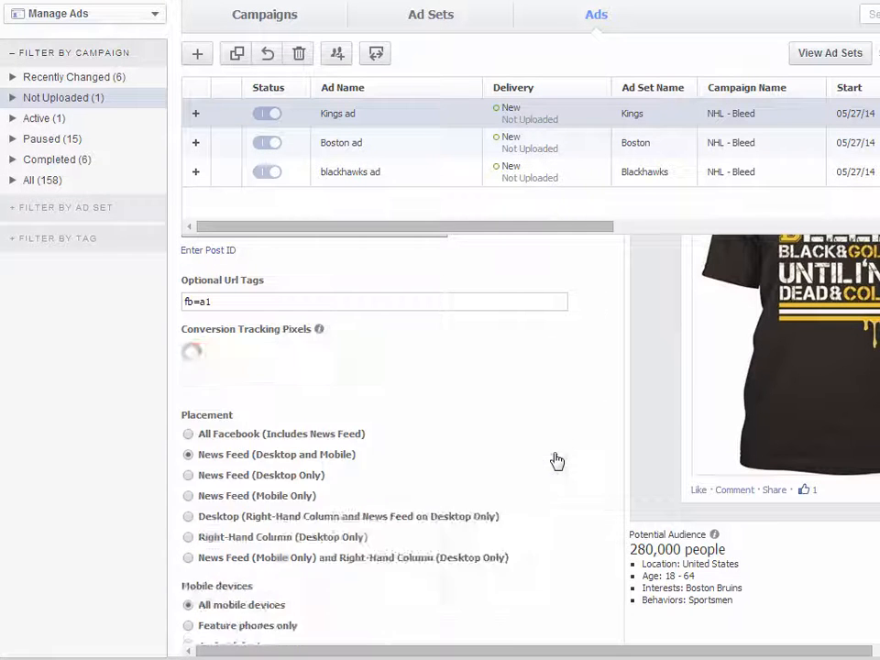
Set the Kings ad's Facebook page to La Kings Fans and choose its "Show off your passion for" page post
{"action": "scroll", "coordinate": [581, 523], "scroll_direction": "down", "scroll_amount": 1}
{"action": "scroll", "coordinate": [594, 473], "scroll_direction": "up", "scroll_amount": 3}
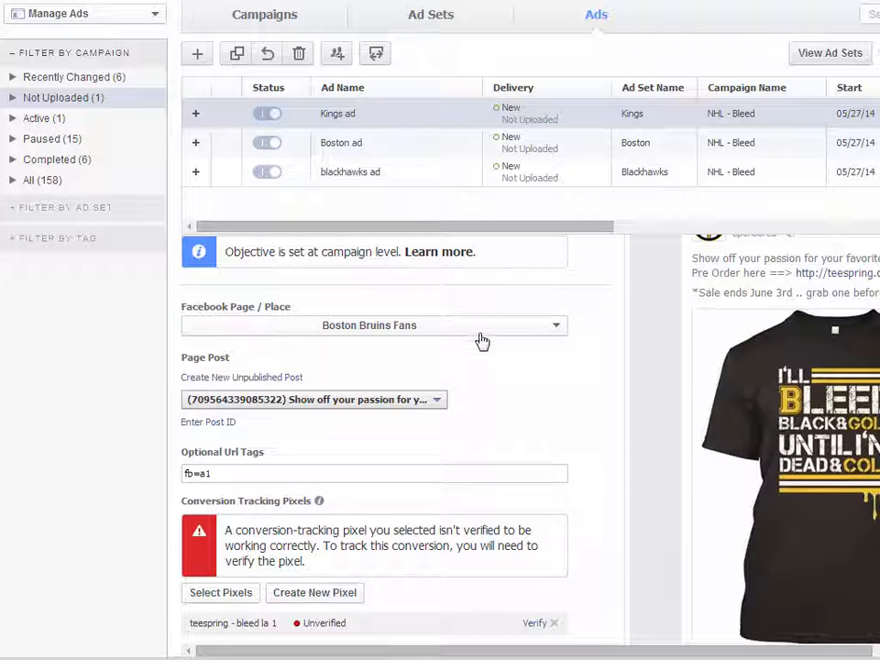
{"action": "left_click", "coordinate": [419, 336]}
{"action": "scroll", "coordinate": [353, 438], "scroll_direction": "down", "scroll_amount": 5}
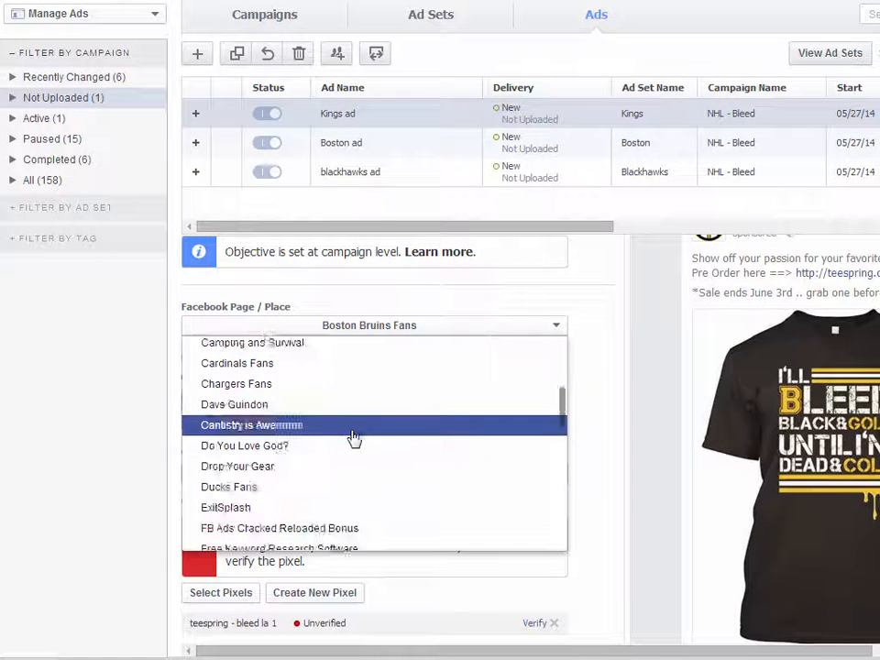
{"action": "scroll", "coordinate": [354, 439], "scroll_direction": "down", "scroll_amount": 2}
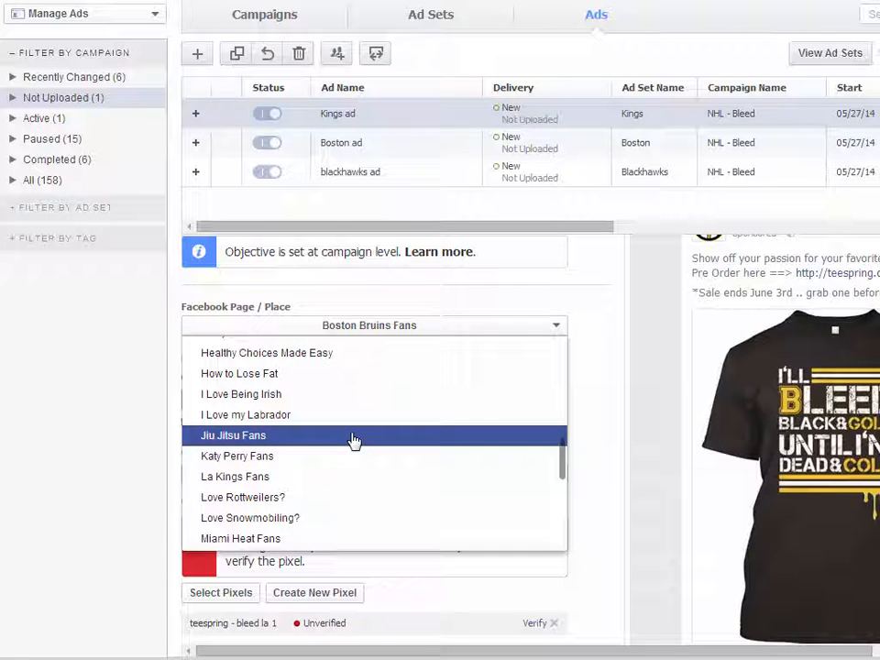
{"action": "left_click", "coordinate": [326, 476]}
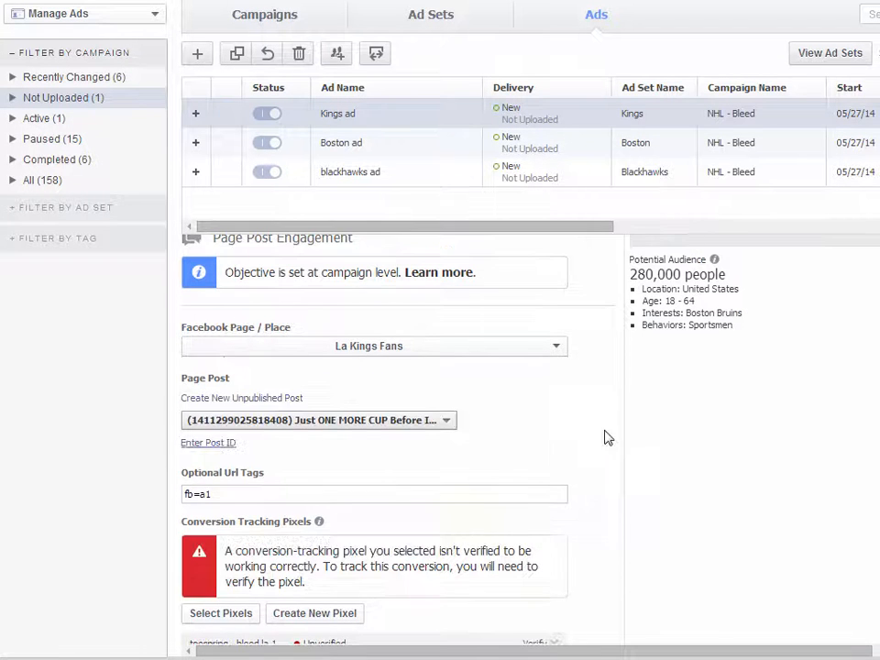
{"action": "left_click", "coordinate": [429, 403]}
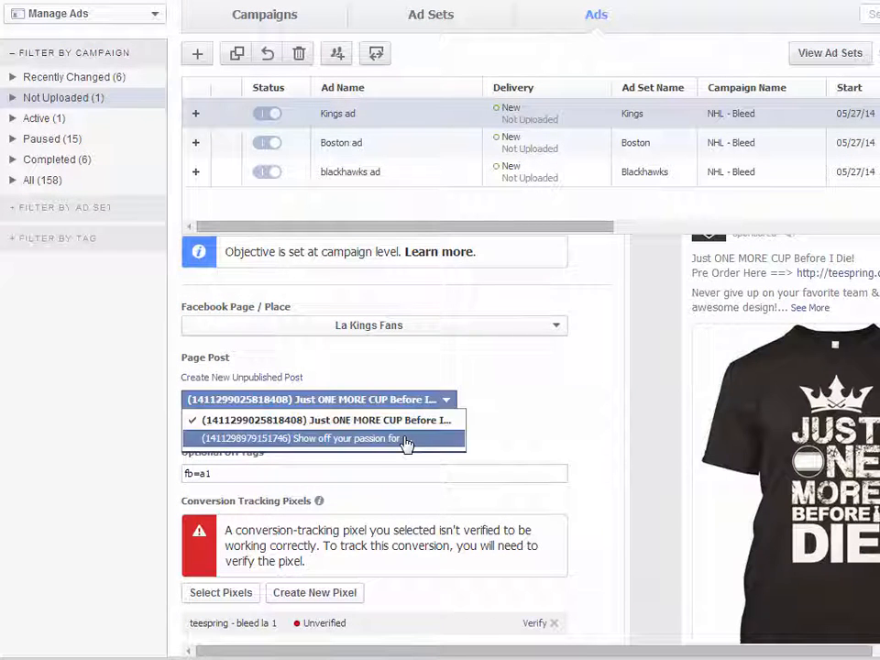
{"action": "left_click", "coordinate": [407, 441]}
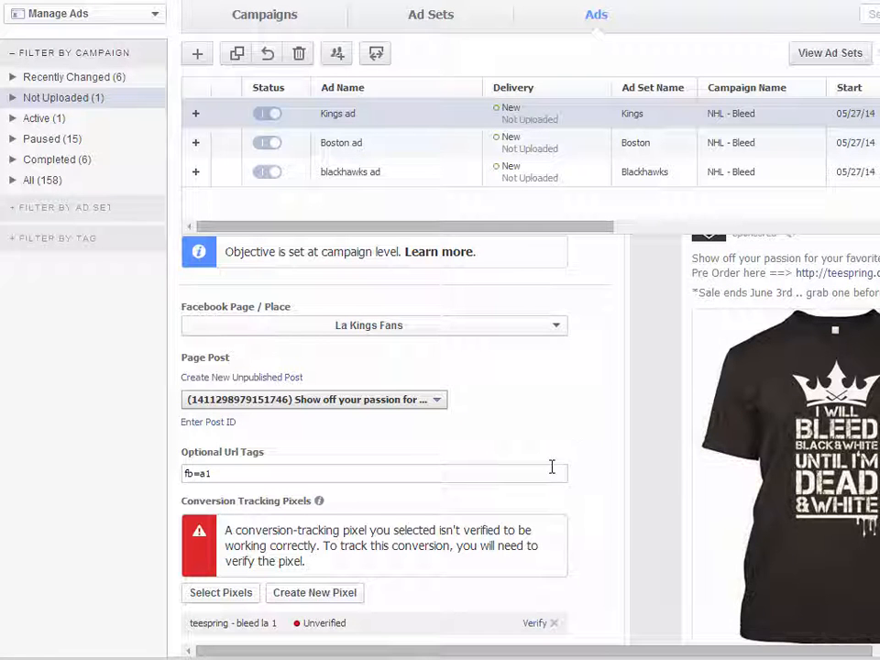
Replace the Boston Bruins interest in the Kings ad's audience with "la kings"
{"action": "scroll", "coordinate": [612, 476], "scroll_direction": "down", "scroll_amount": 4}
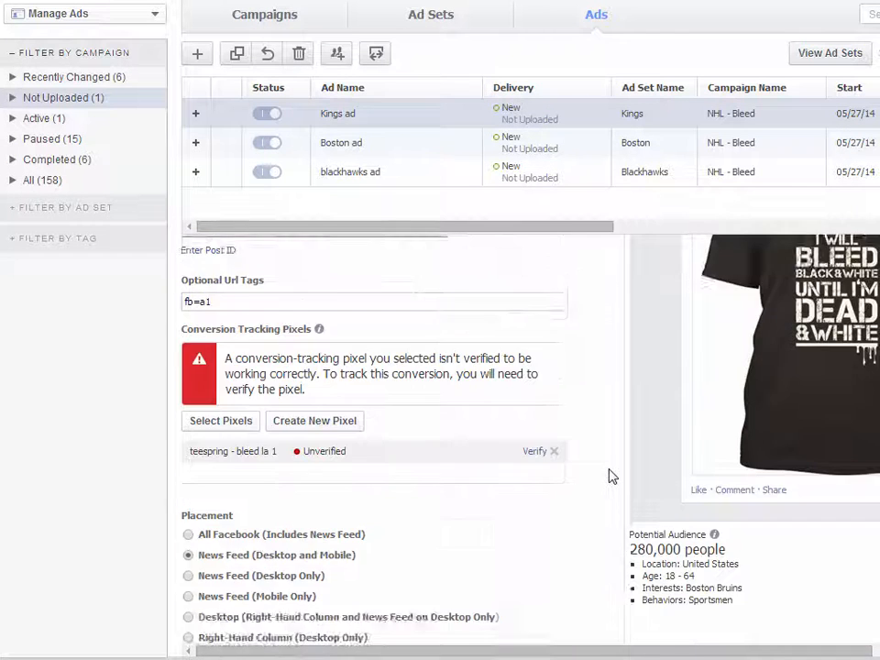
{"action": "scroll", "coordinate": [612, 477], "scroll_direction": "up", "scroll_amount": 3}
{"action": "scroll", "coordinate": [612, 477], "scroll_direction": "up", "scroll_amount": 3}
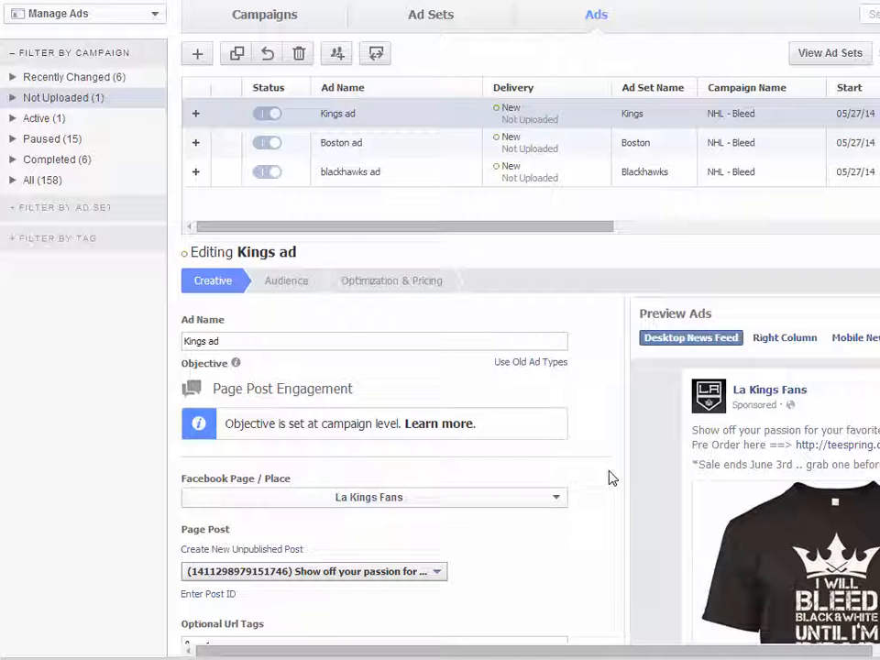
{"action": "left_click", "coordinate": [285, 281]}
{"action": "scroll", "coordinate": [521, 566], "scroll_direction": "down", "scroll_amount": 5}
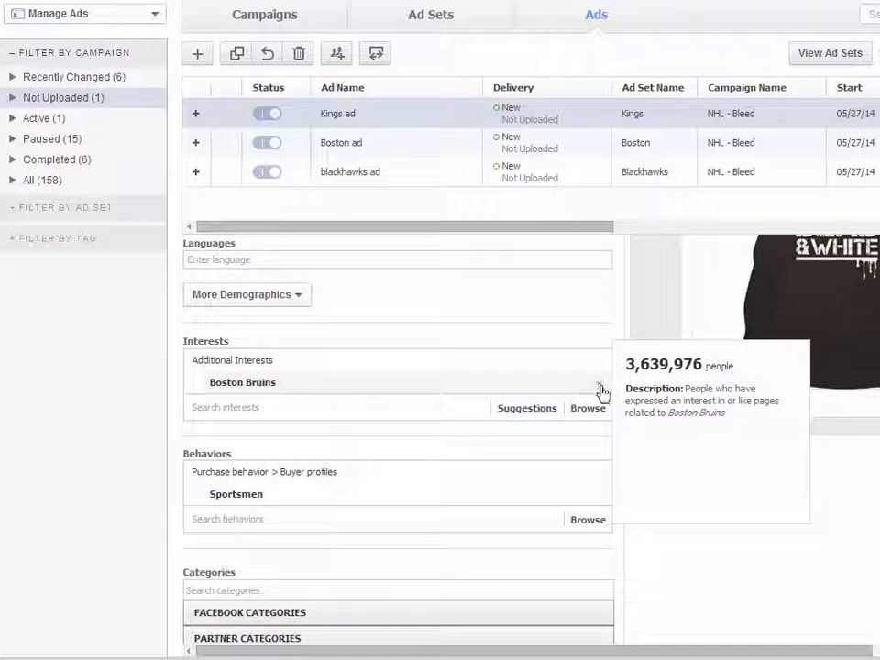
{"action": "left_click", "coordinate": [599, 387]}
{"action": "left_click", "coordinate": [294, 364]}
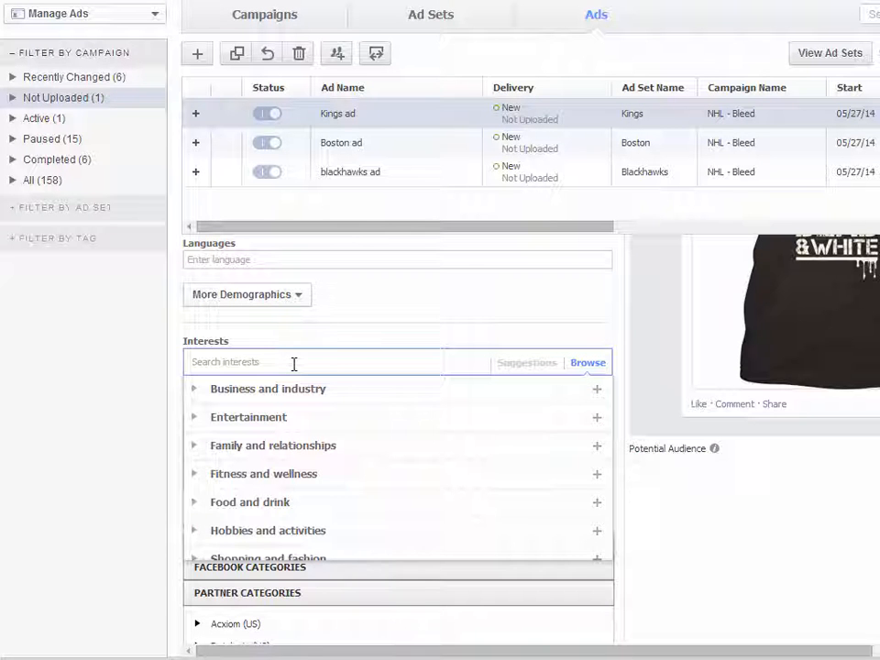
{"action": "type", "text": "la king"}
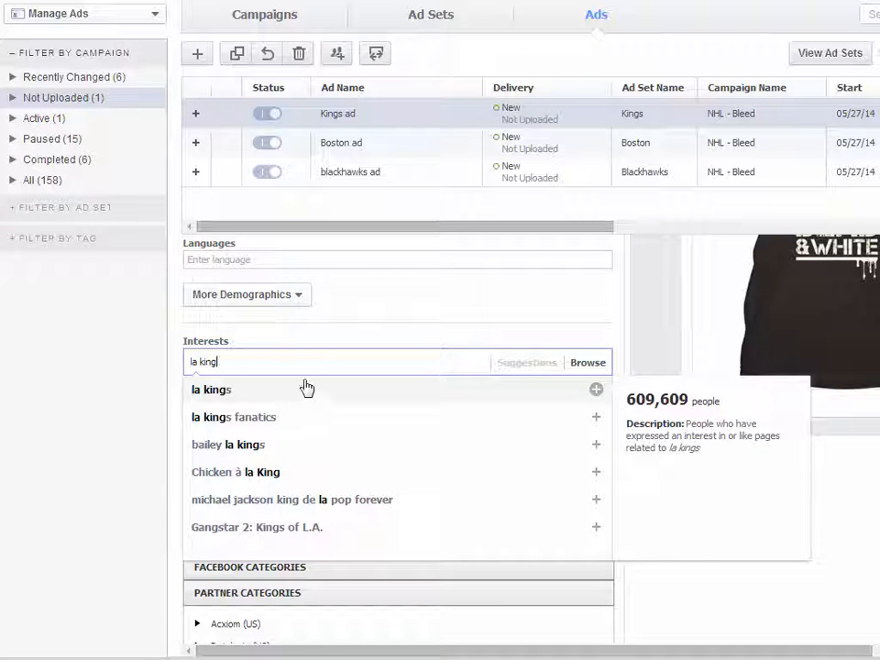
{"action": "left_click", "coordinate": [300, 392]}
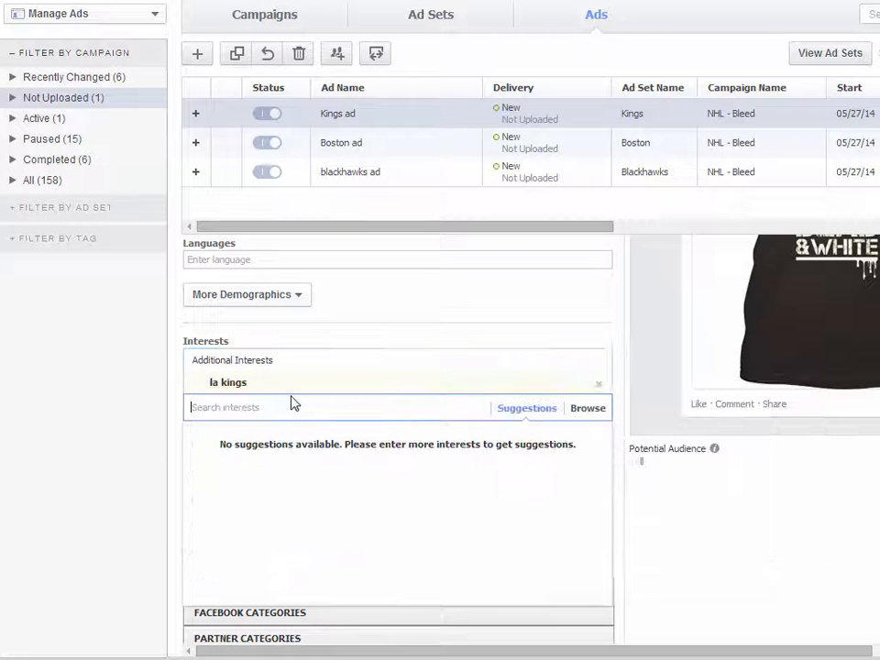
{"action": "type", "text": "lost angels "}
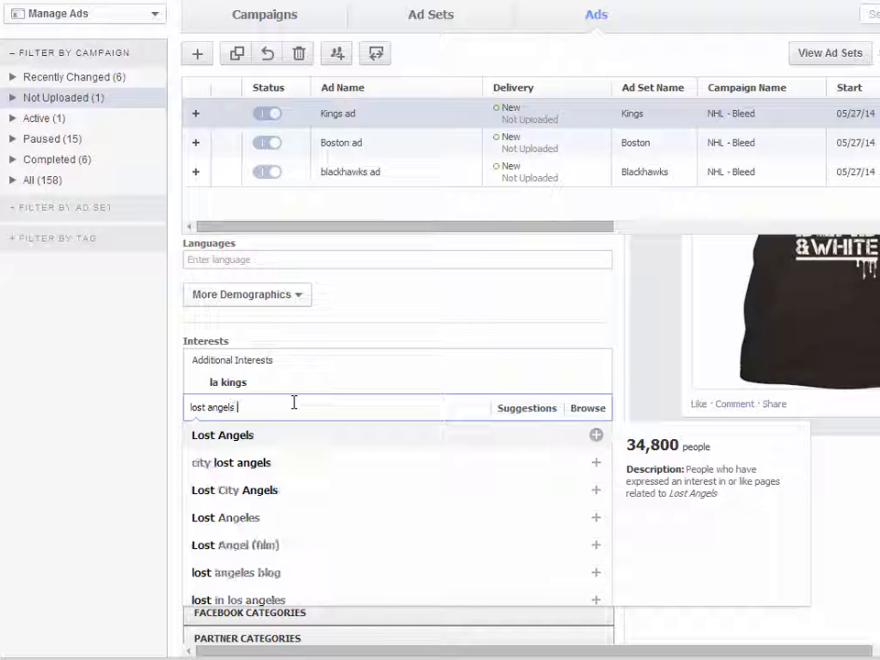
{"action": "type", "text": "kin"}
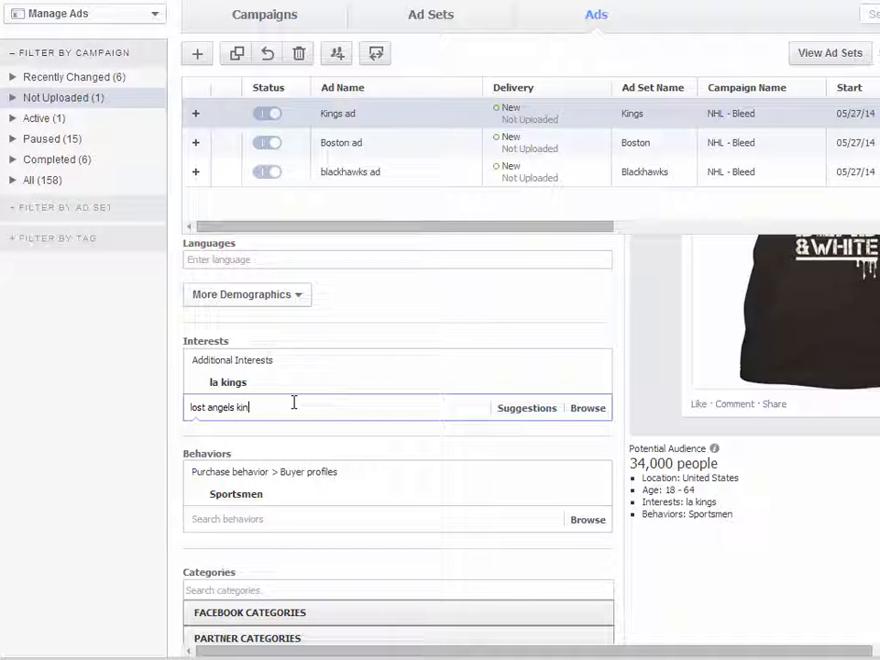
{"action": "key", "text": "BackSpace"}
{"action": "key", "text": "BackSpace"}
{"action": "key", "text": "BackSpace"}
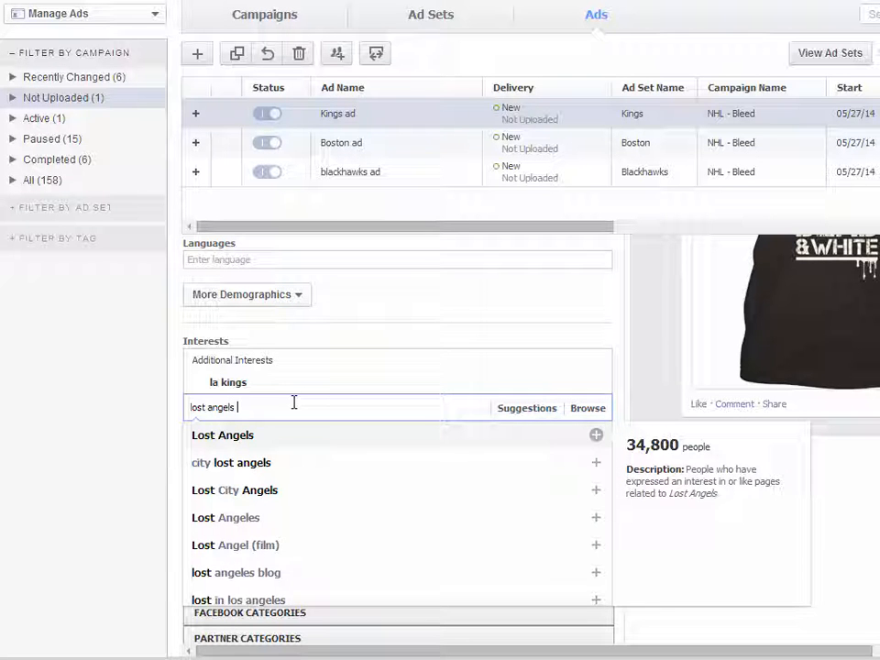
{"action": "key", "text": "BackSpace"}
{"action": "type", "text": "es"}
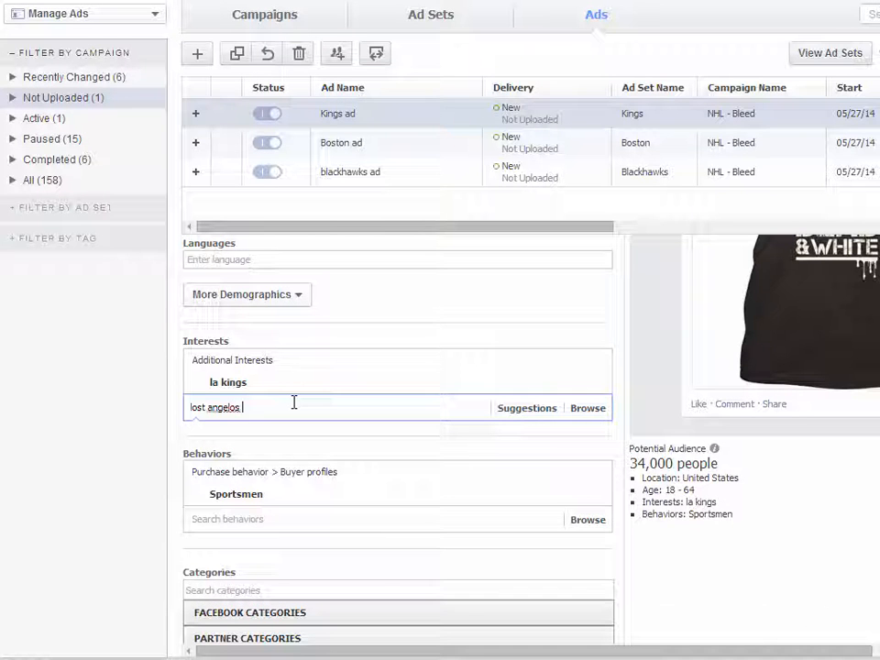
{"action": "key", "text": "BackSpace"}
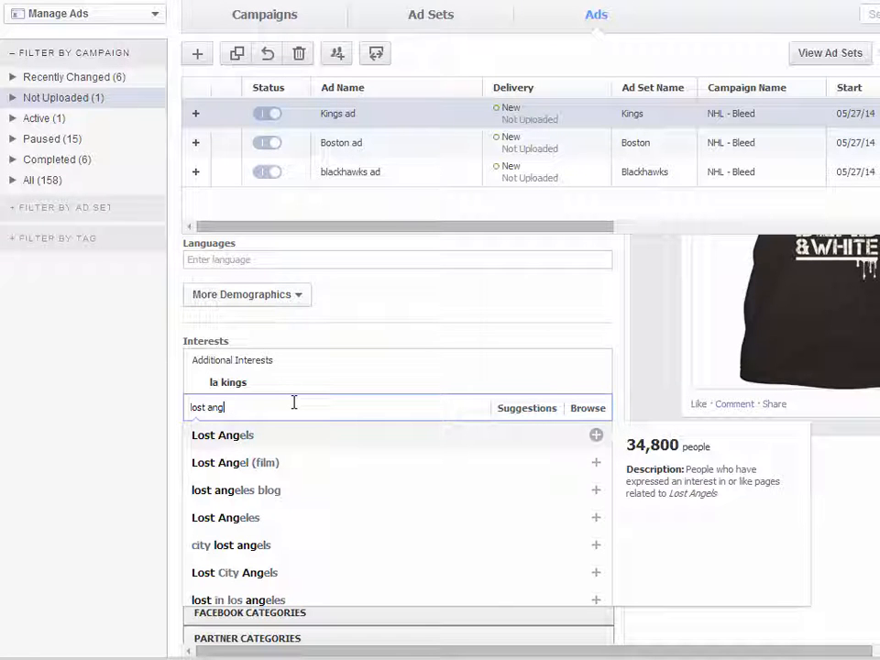
{"action": "type", "text": "e"}
{"action": "key", "text": "BackSpace"}
{"action": "left_click", "coordinate": [236, 520]}
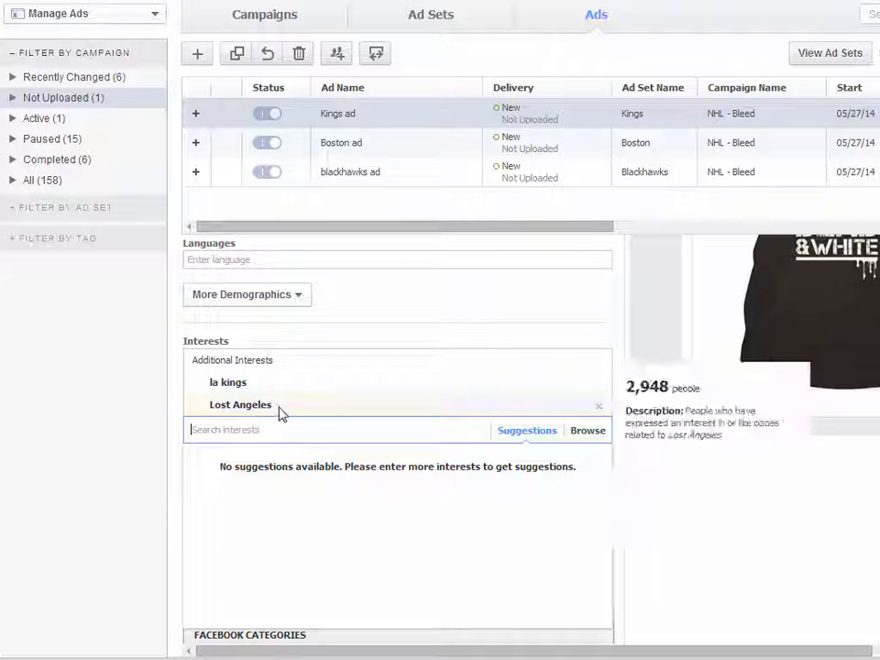
{"action": "left_click", "coordinate": [281, 409]}
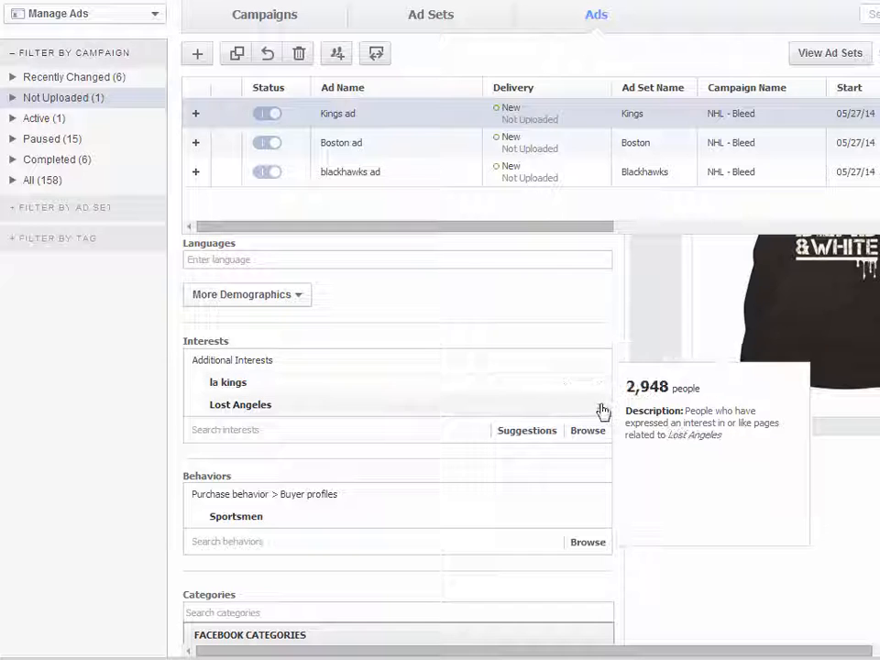
{"action": "left_click", "coordinate": [597, 405]}
Add "Los Angeles Kings" as a second interest in the Kings ad's audience targeting
{"action": "left_click", "coordinate": [304, 409]}
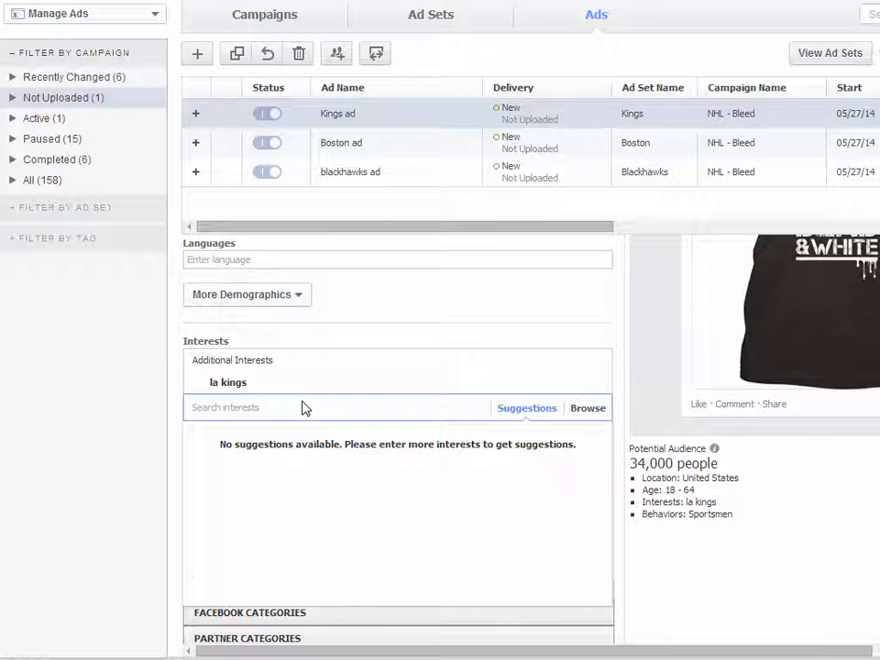
{"action": "type", "text": "los an"}
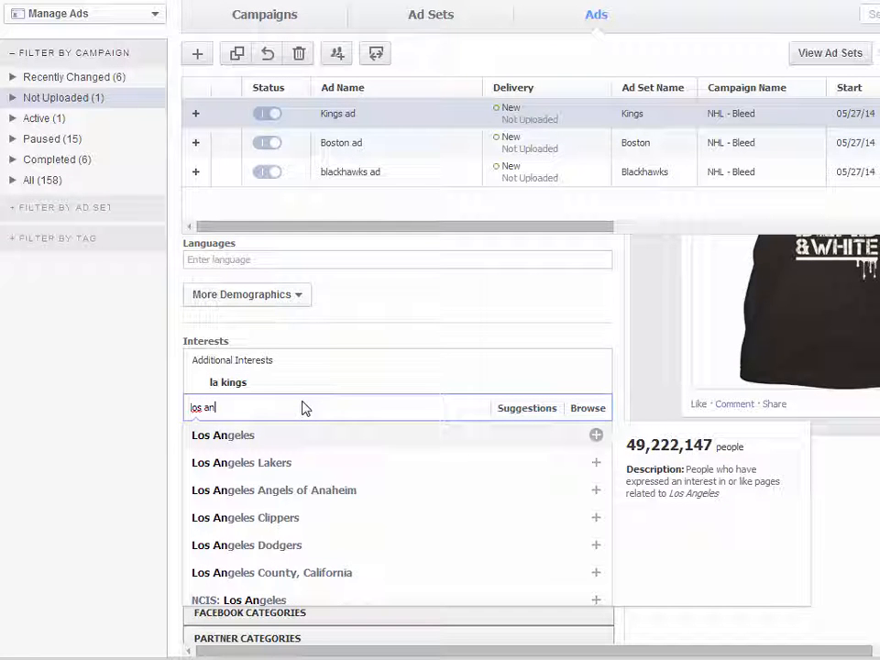
{"action": "type", "text": "geles king"}
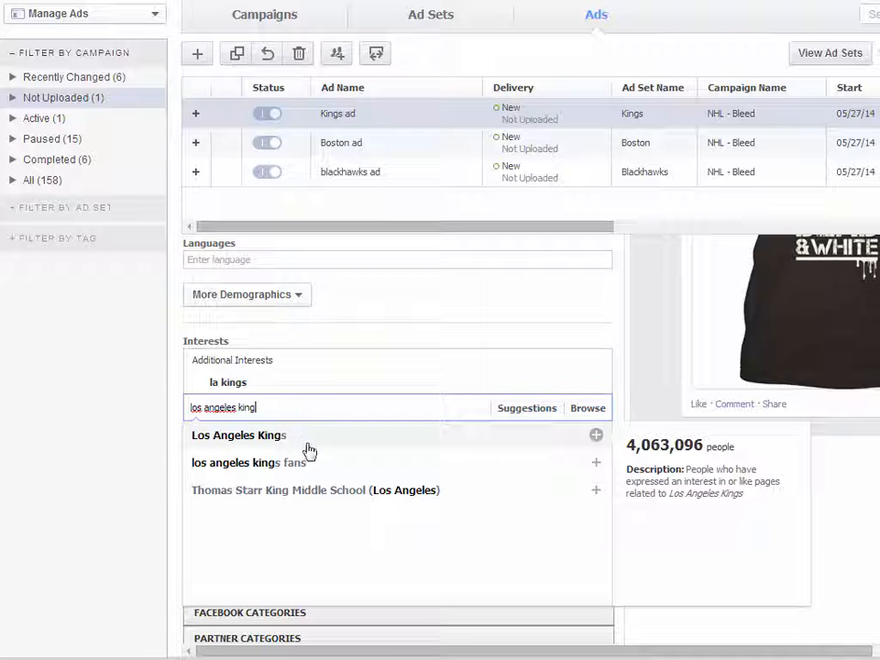
{"action": "left_click", "coordinate": [308, 450]}
{"action": "left_click", "coordinate": [848, 533]}
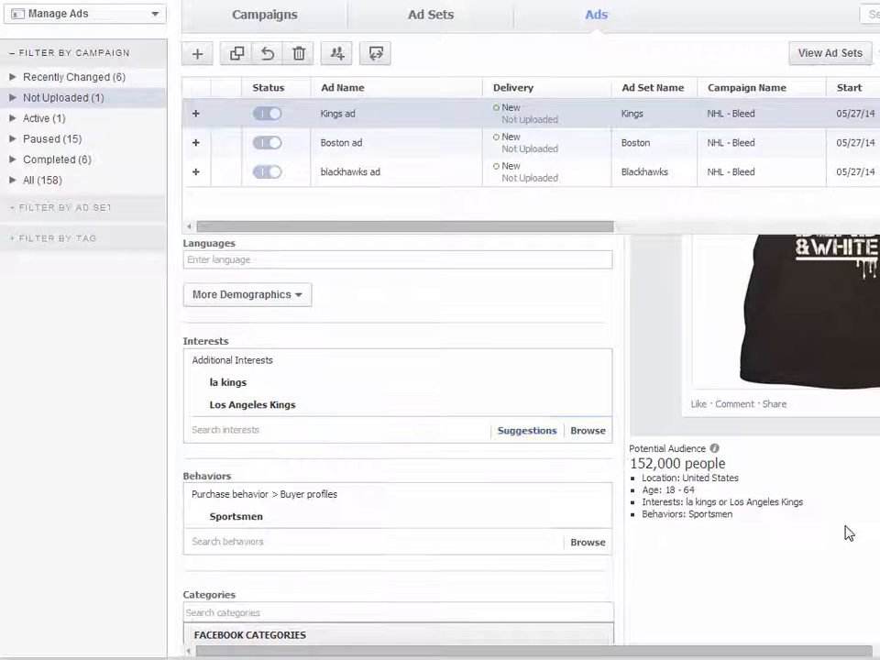
Review the Kings ad's audience, optimization and pricing, page post, conversion pixel, placement and mobile device settings
{"action": "scroll", "coordinate": [822, 546], "scroll_direction": "down", "scroll_amount": 1}
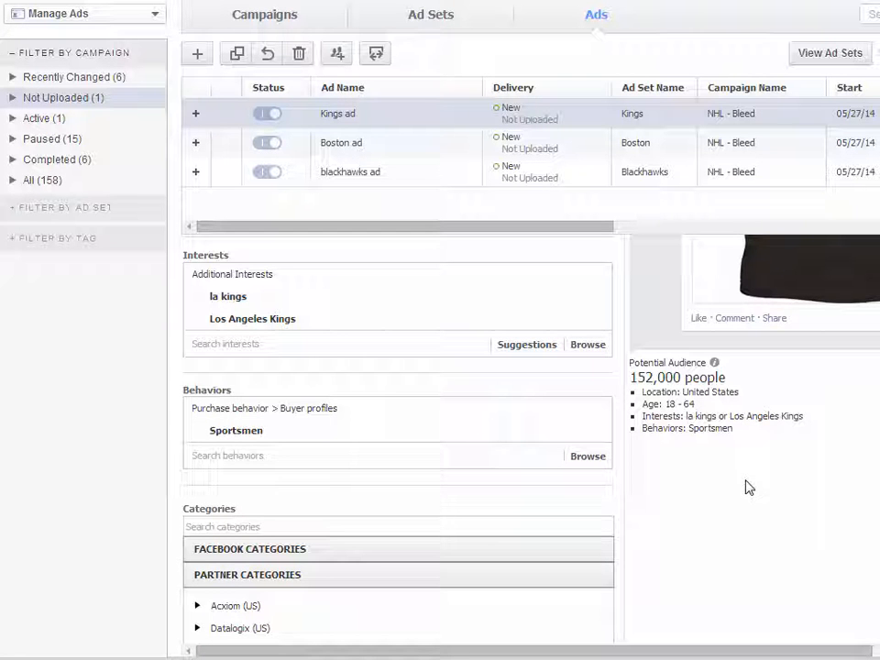
{"action": "scroll", "coordinate": [752, 504], "scroll_direction": "up", "scroll_amount": 6}
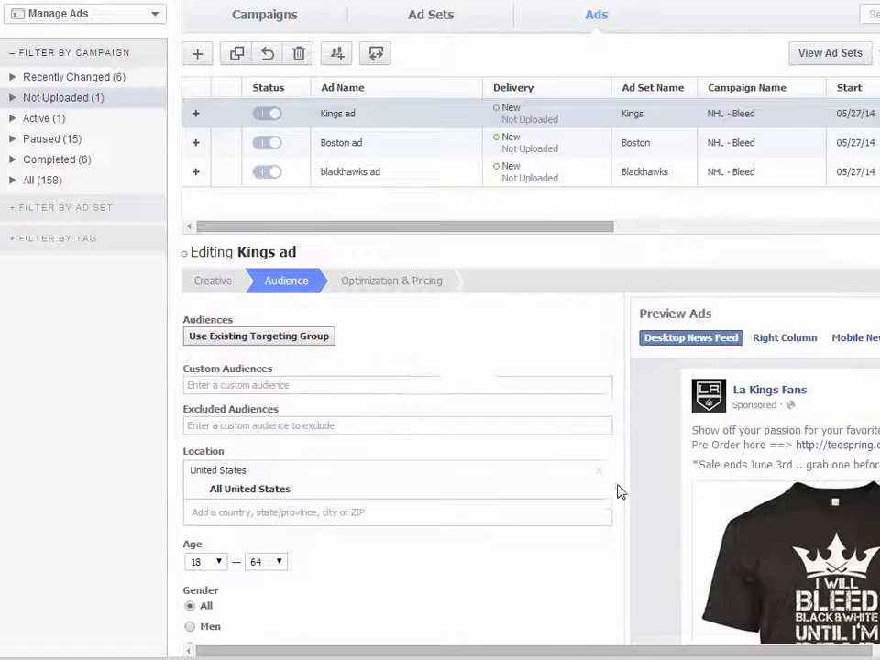
{"action": "left_click", "coordinate": [406, 281]}
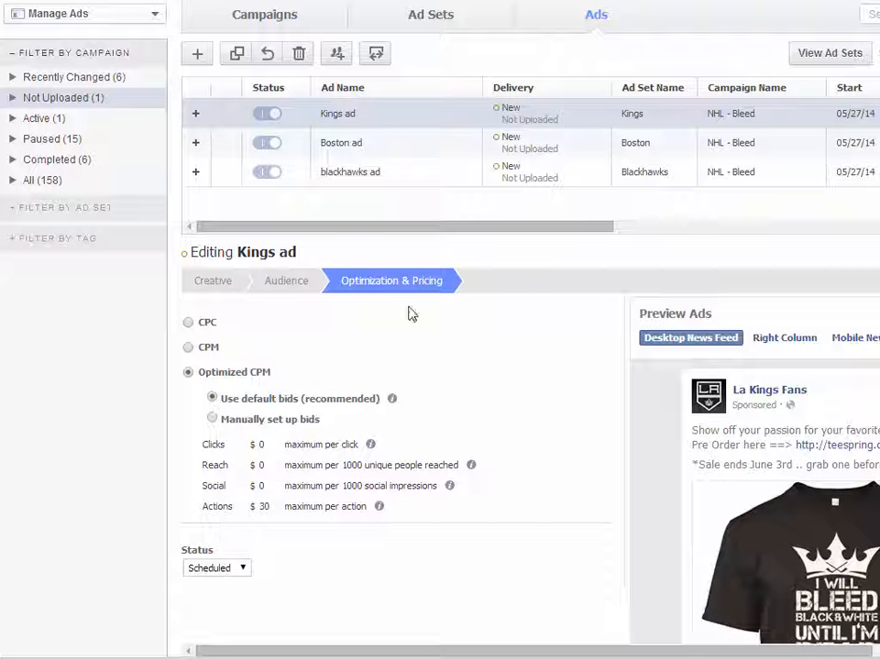
{"action": "left_click", "coordinate": [286, 280]}
{"action": "left_click", "coordinate": [210, 283]}
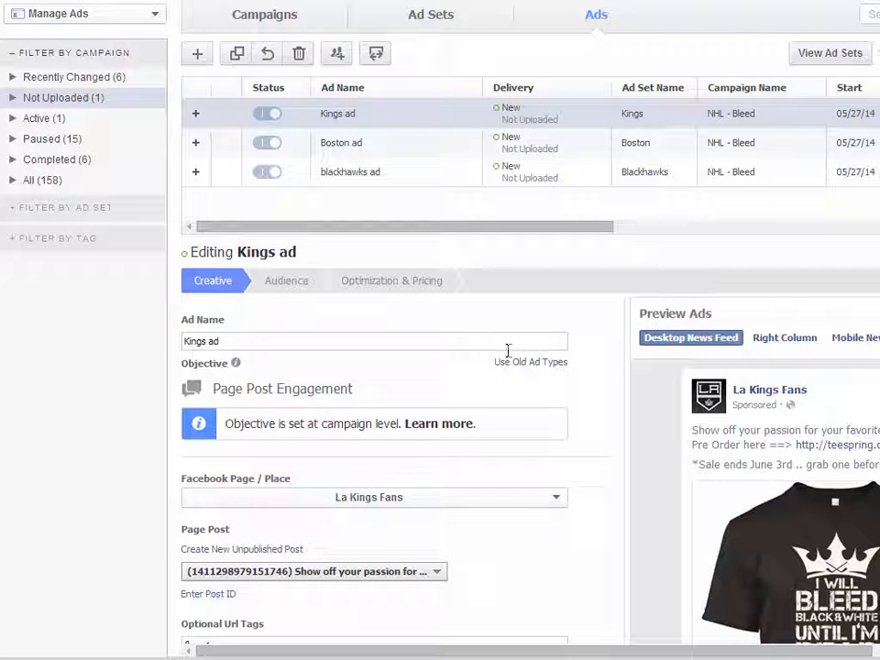
{"action": "scroll", "coordinate": [605, 475], "scroll_direction": "down", "scroll_amount": 2}
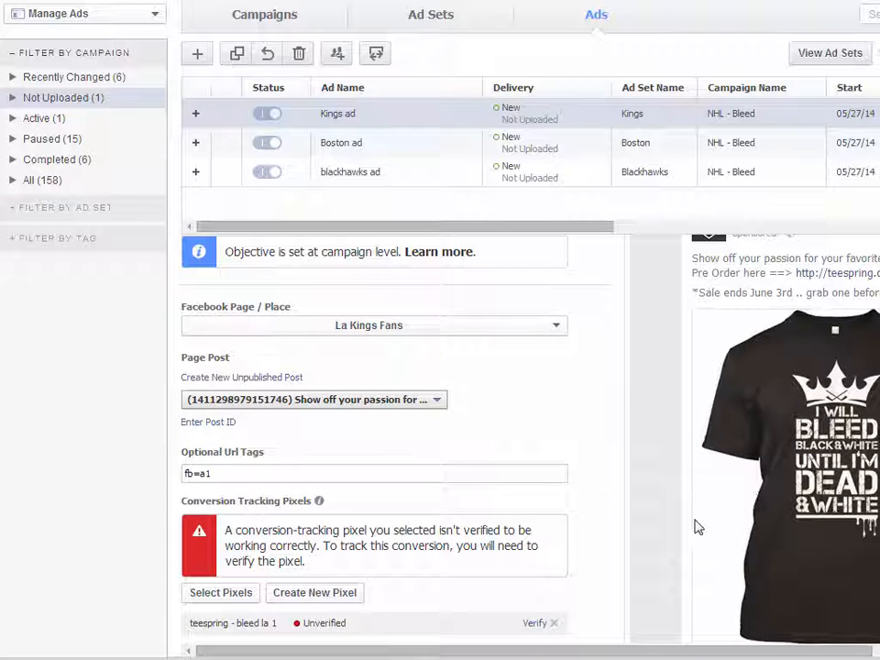
{"action": "scroll", "coordinate": [695, 527], "scroll_direction": "down", "scroll_amount": 1}
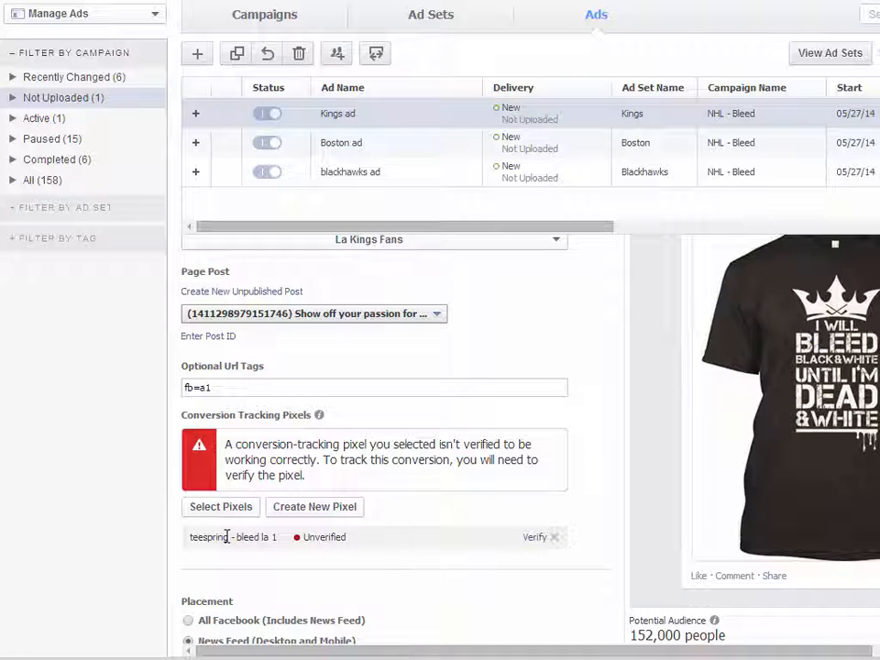
{"action": "scroll", "coordinate": [594, 546], "scroll_direction": "down", "scroll_amount": 1}
{"action": "scroll", "coordinate": [550, 554], "scroll_direction": "down", "scroll_amount": 3}
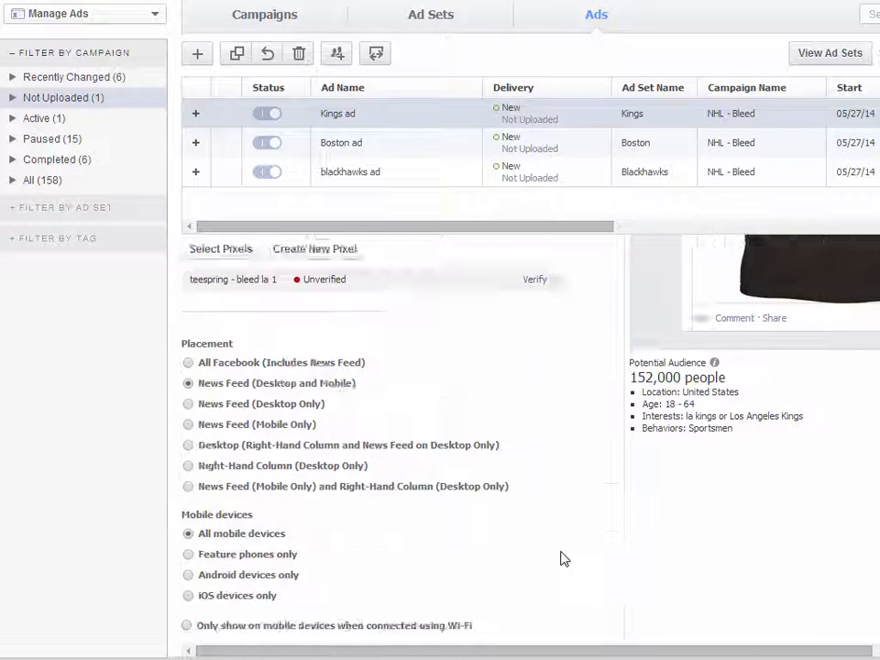
{"action": "scroll", "coordinate": [593, 541], "scroll_direction": "up", "scroll_amount": 6}
{"action": "scroll", "coordinate": [601, 521], "scroll_direction": "up", "scroll_amount": 2}
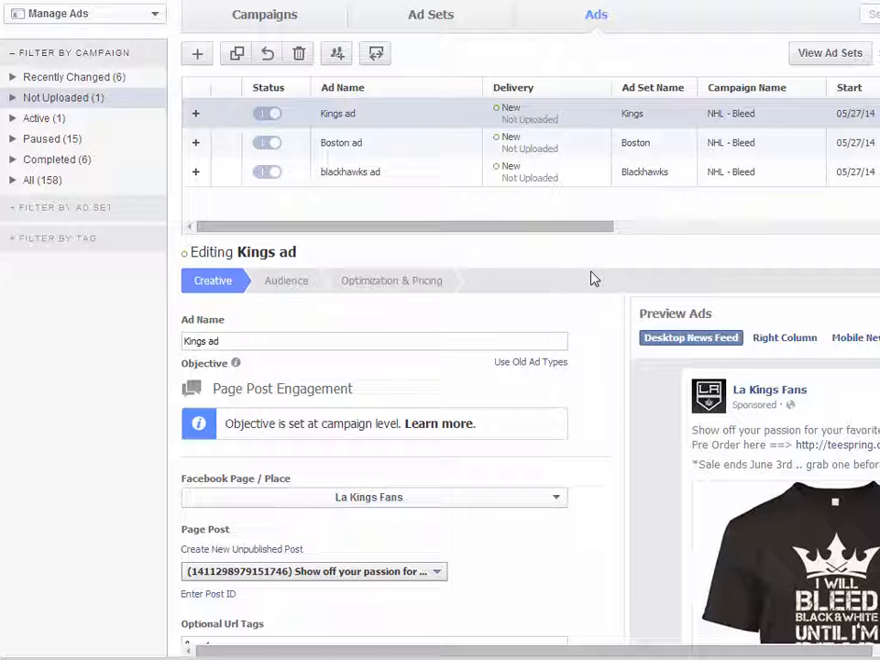
Open the duplication settings for the blackhawks ad
{"action": "left_click", "coordinate": [394, 179]}
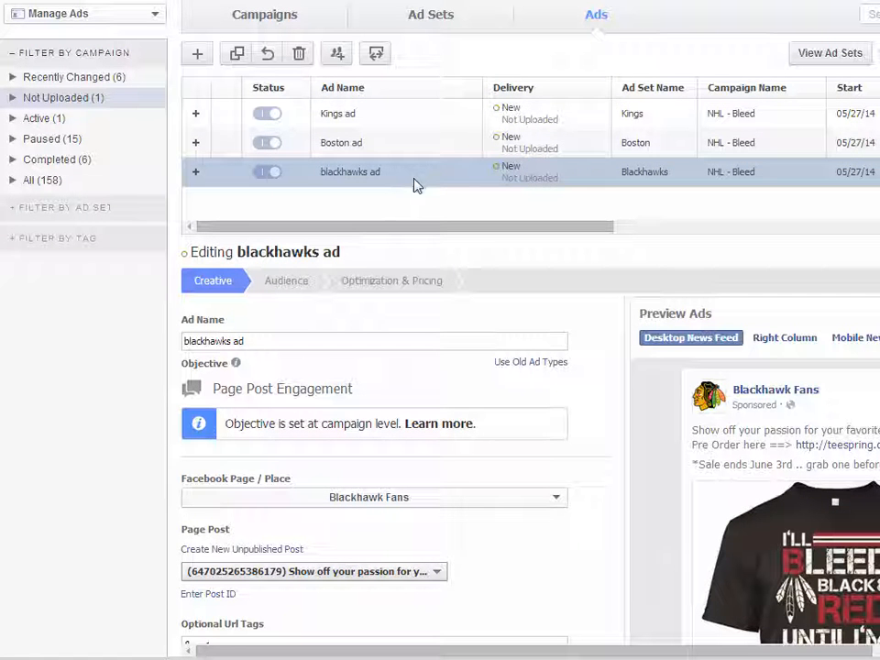
{"action": "left_click", "coordinate": [237, 53]}
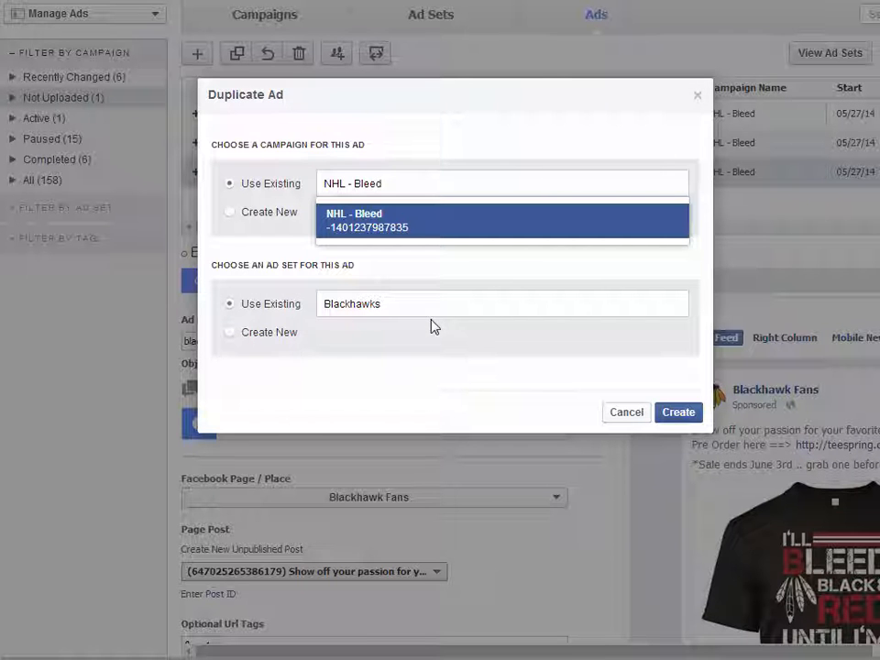
Duplicate the Kings ad set within the existing NHL - Bleed campaign and rename the copy Canadiens
{"action": "left_click", "coordinate": [639, 414]}
{"action": "left_click", "coordinate": [425, 22]}
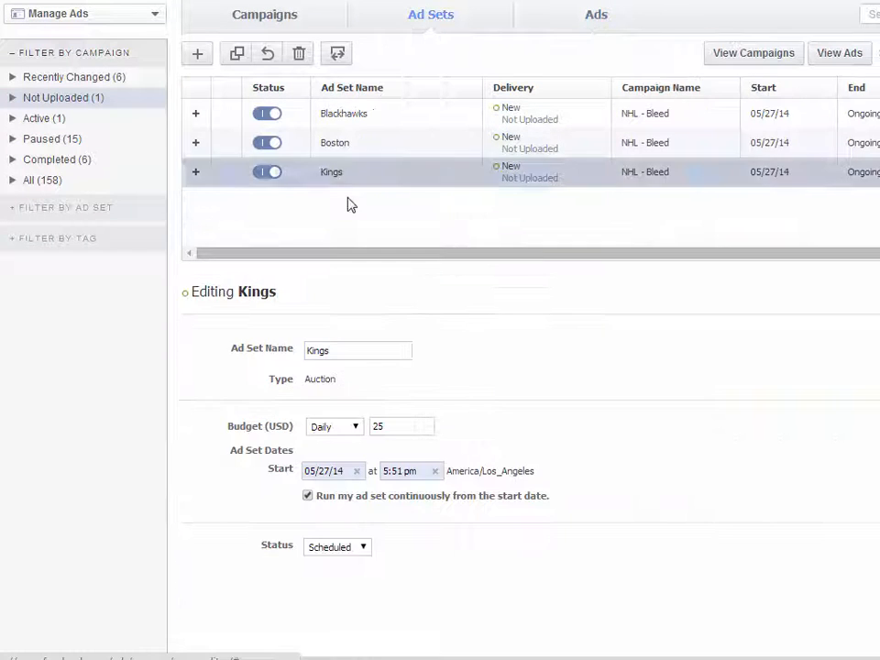
{"action": "left_click", "coordinate": [236, 55]}
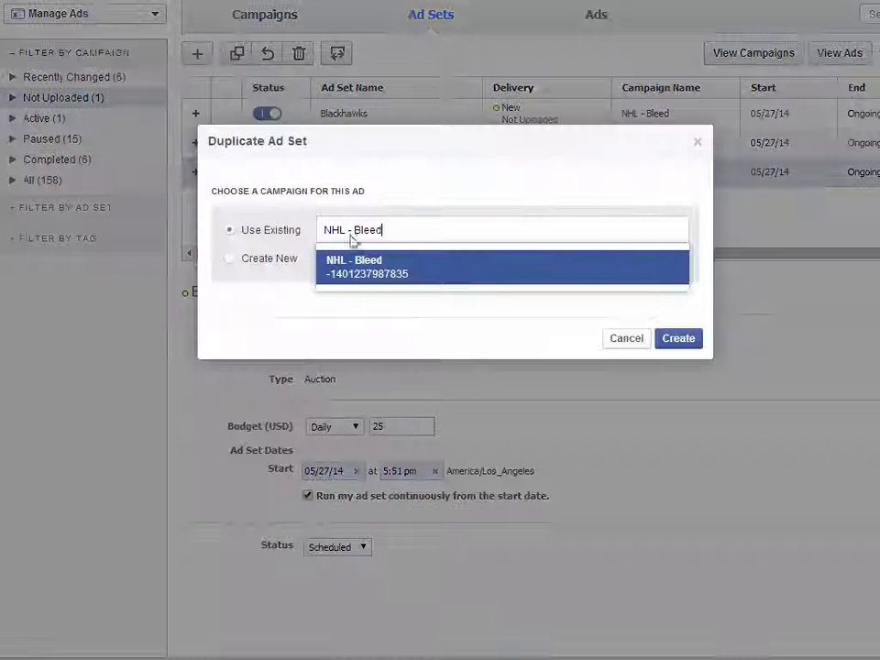
{"action": "left_click", "coordinate": [669, 340]}
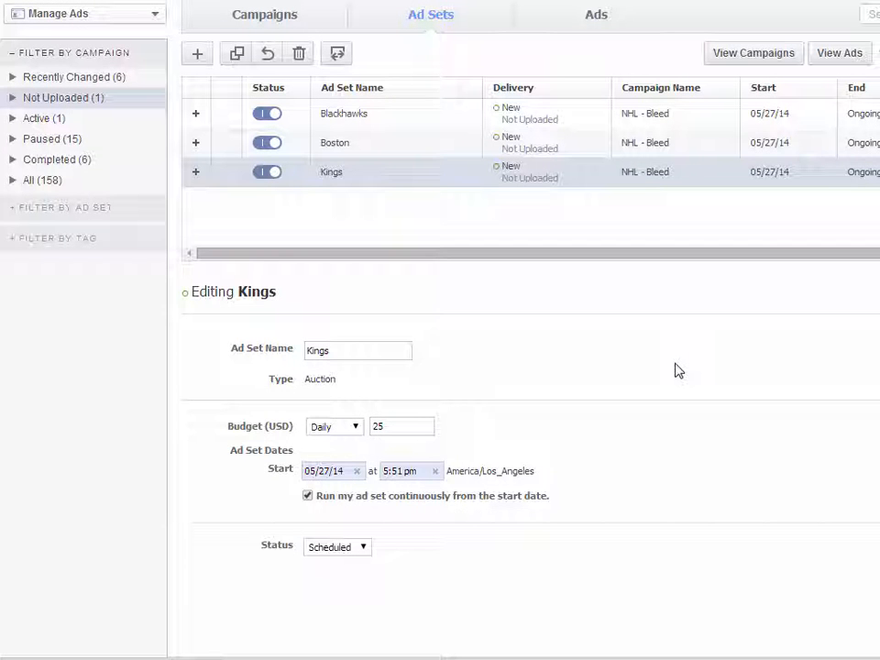
{"action": "triple_click", "coordinate": [374, 423]}
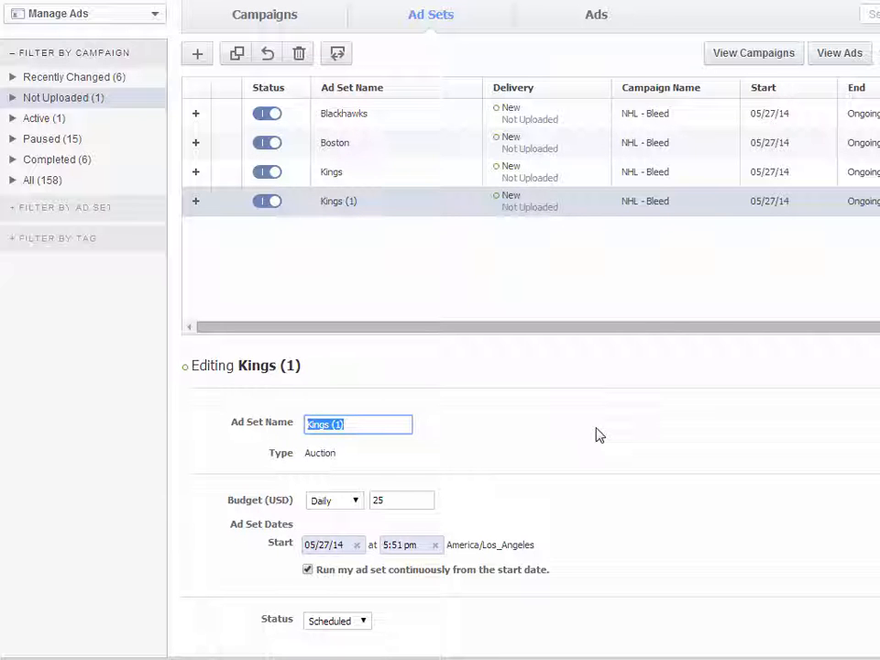
{"action": "type", "text": "Canadiens"}
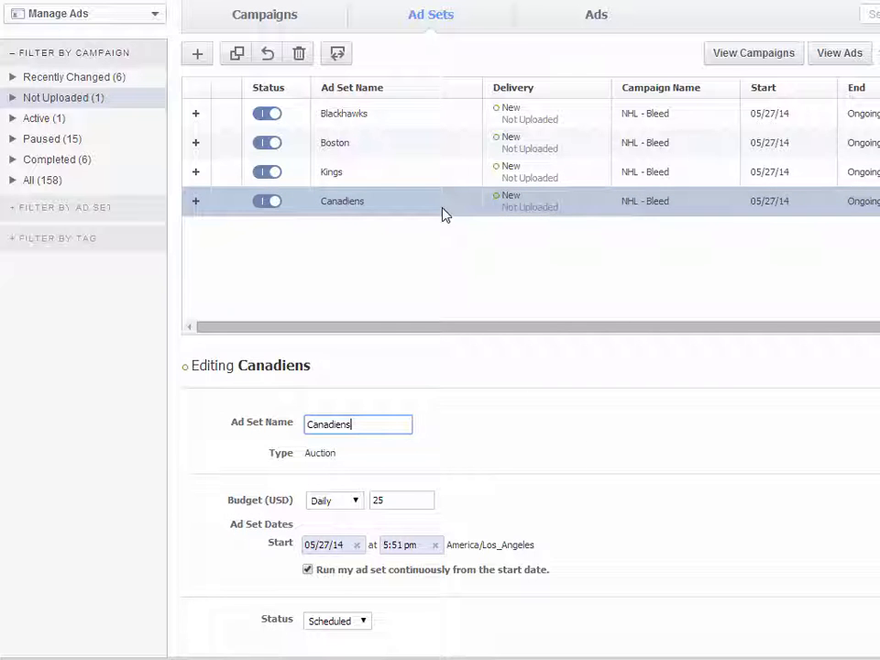
Rename the Kings ad belonging to the Canadiens ad set as "Canadiens ad"
{"action": "left_click", "coordinate": [584, 45]}
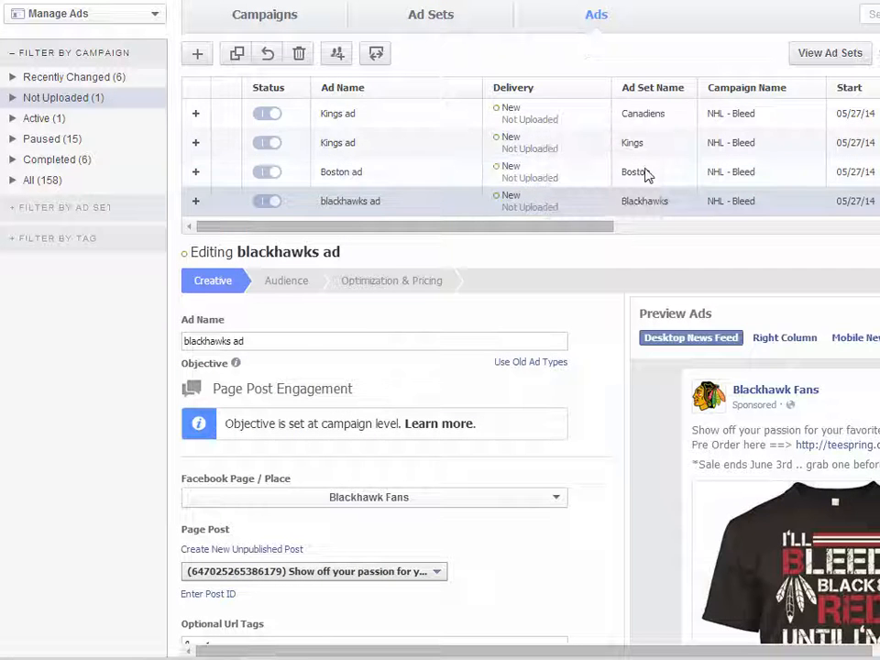
{"action": "left_click", "coordinate": [645, 116]}
{"action": "left_click", "coordinate": [189, 341]}
{"action": "double_click", "coordinate": [189, 341]}
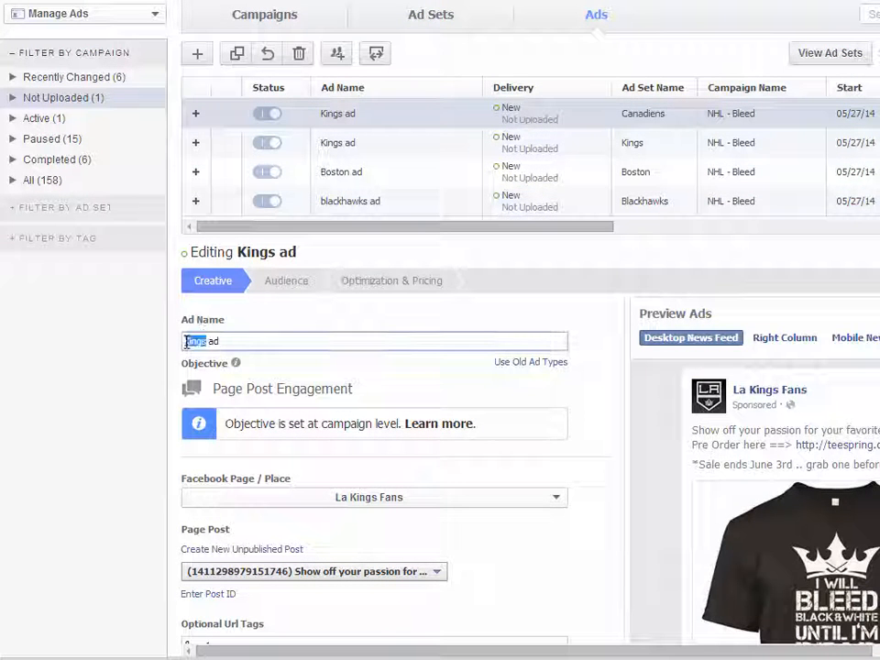
{"action": "type", "text": "Canade"}
{"action": "key", "text": "BackSpace"}
{"action": "key", "text": "BackSpace"}
{"action": "key", "text": "BackSpace"}
{"action": "type", "text": "diens"}
{"action": "left_click", "coordinate": [617, 452]}
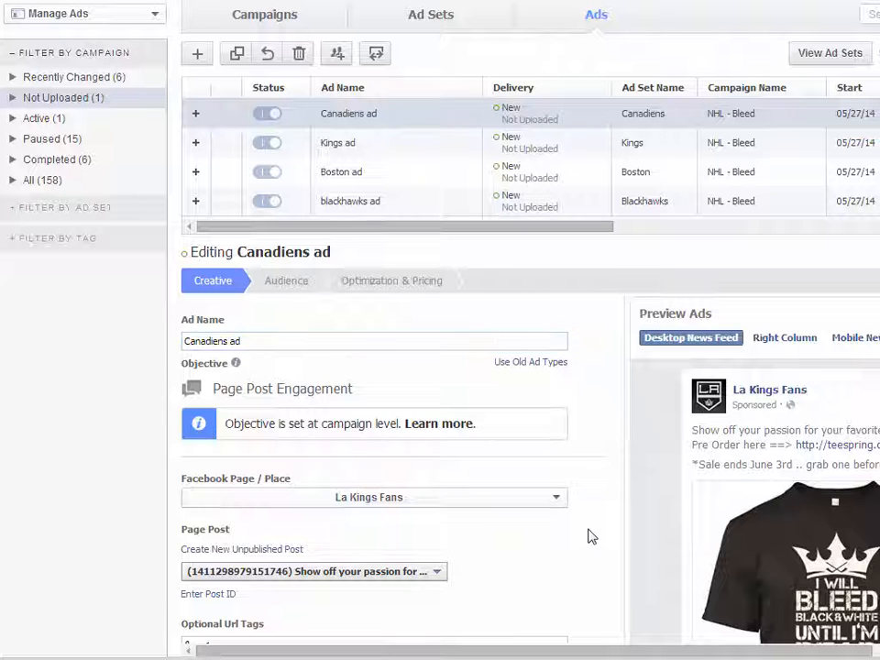
Set the Facebook page of the Canadiens ad to Montreal Canadiens Fans
{"action": "scroll", "coordinate": [591, 537], "scroll_direction": "down", "scroll_amount": 1}
{"action": "left_click", "coordinate": [394, 486]}
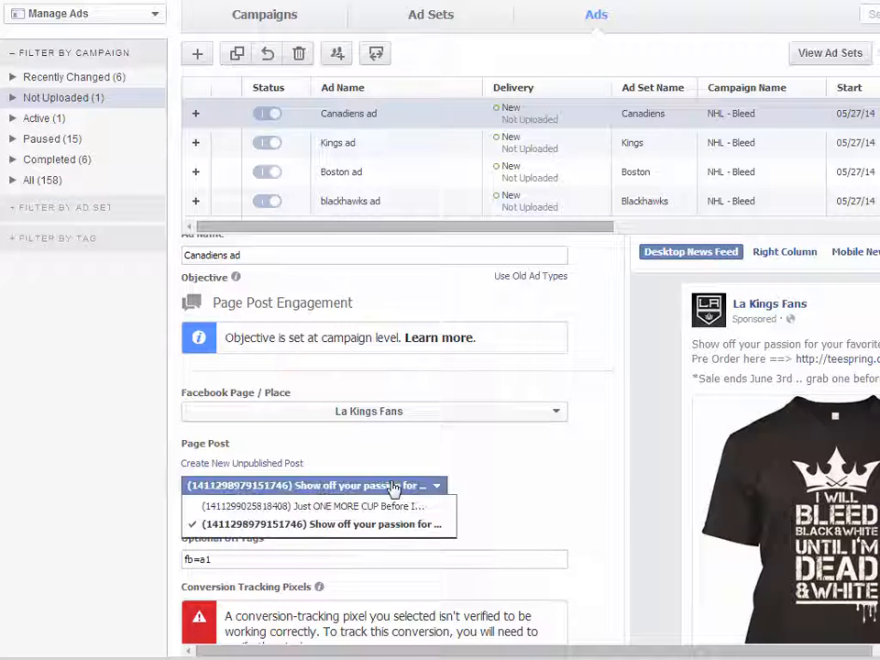
{"action": "left_click", "coordinate": [432, 416]}
{"action": "left_click", "coordinate": [432, 416]}
{"action": "left_click", "coordinate": [431, 417]}
{"action": "scroll", "coordinate": [441, 524], "scroll_direction": "down", "scroll_amount": 1}
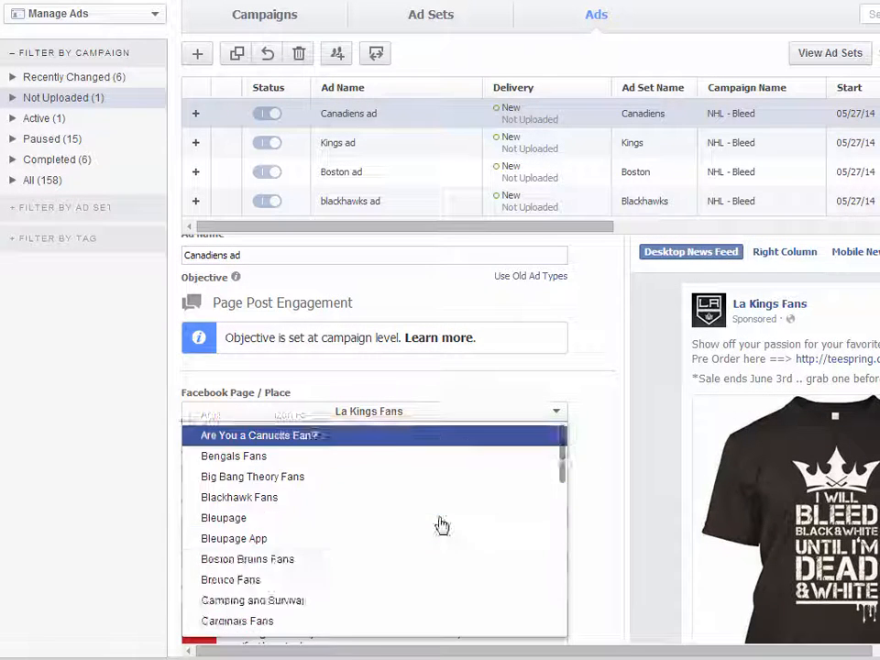
{"action": "scroll", "coordinate": [441, 525], "scroll_direction": "down", "scroll_amount": 8}
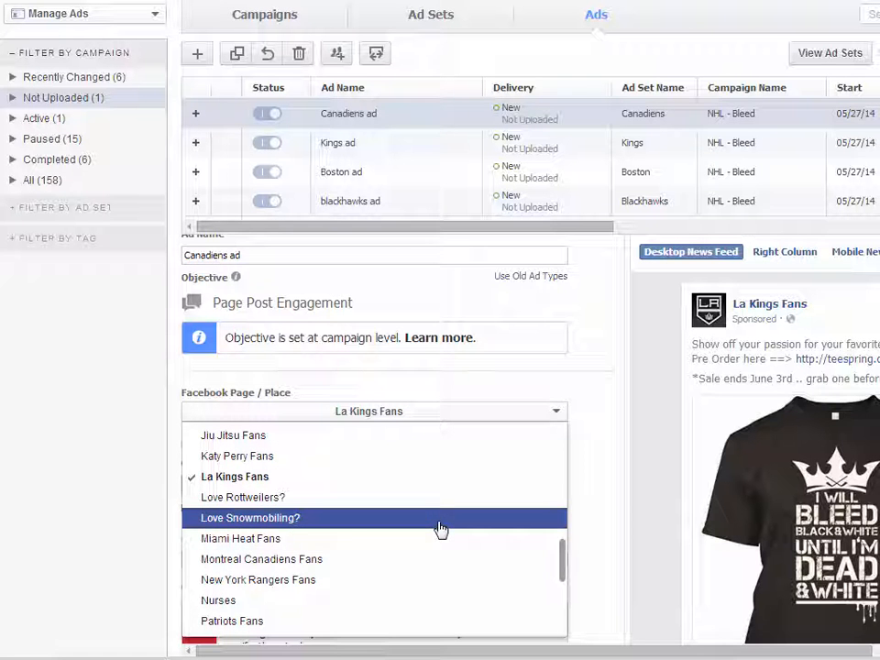
{"action": "left_click", "coordinate": [348, 570]}
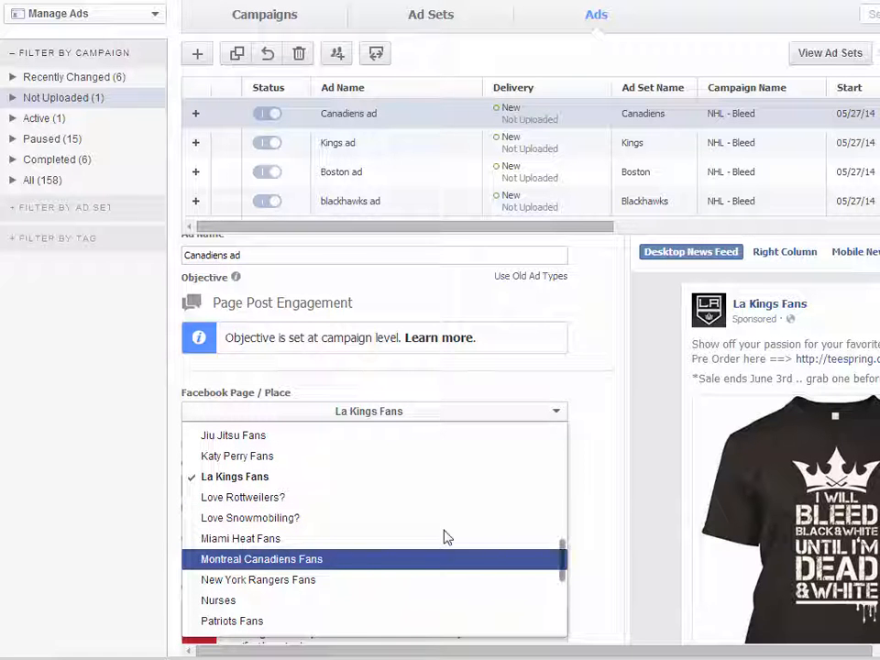
Choose the "Show off your passion" page post for the Canadiens ad
{"action": "scroll", "coordinate": [344, 465], "scroll_direction": "down", "scroll_amount": 1}
{"action": "left_click", "coordinate": [328, 404]}
{"action": "left_click", "coordinate": [317, 436]}
Remove the "teespring - bleed la 1" conversion-tracking pixel from the Canadiens ad
{"action": "scroll", "coordinate": [587, 518], "scroll_direction": "down", "scroll_amount": 1}
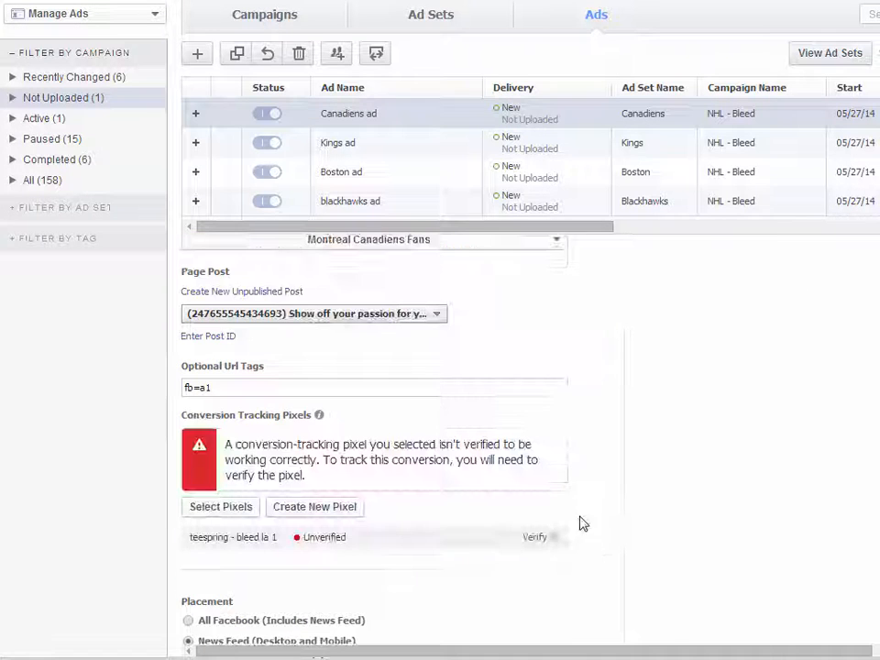
{"action": "left_click", "coordinate": [538, 539]}
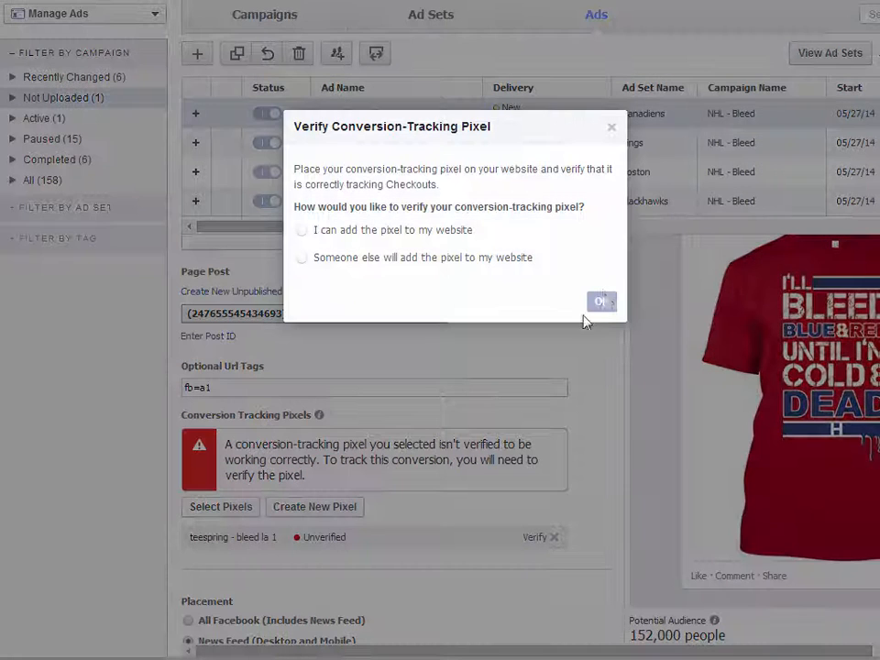
{"action": "left_click", "coordinate": [613, 131]}
{"action": "left_click", "coordinate": [555, 539]}
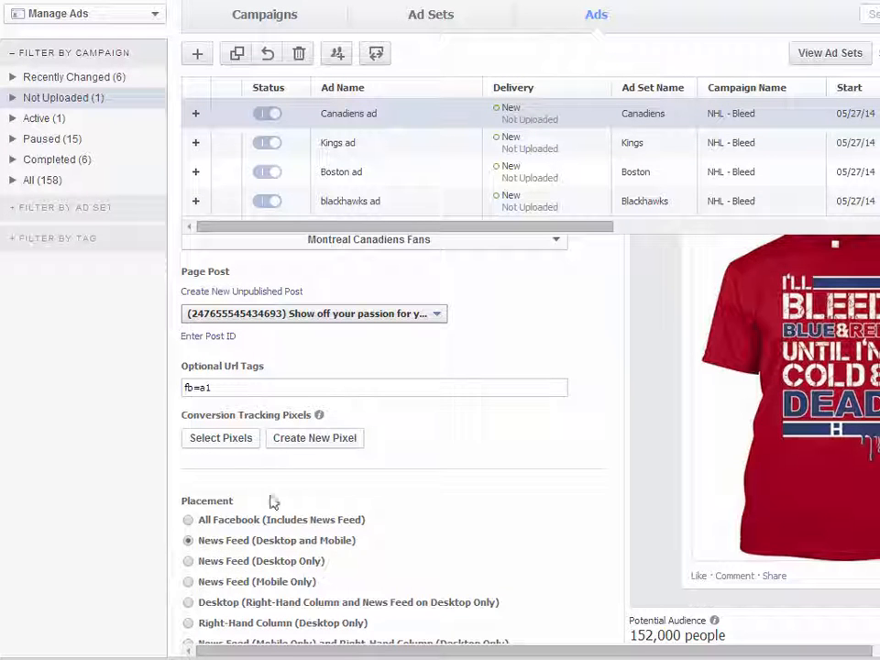
Search the conversion-tracking pixels for "bleed" and assign "teespring - bleed montreal 1" to the Canadiens ad
{"action": "left_click", "coordinate": [223, 440]}
{"action": "left_click", "coordinate": [422, 114]}
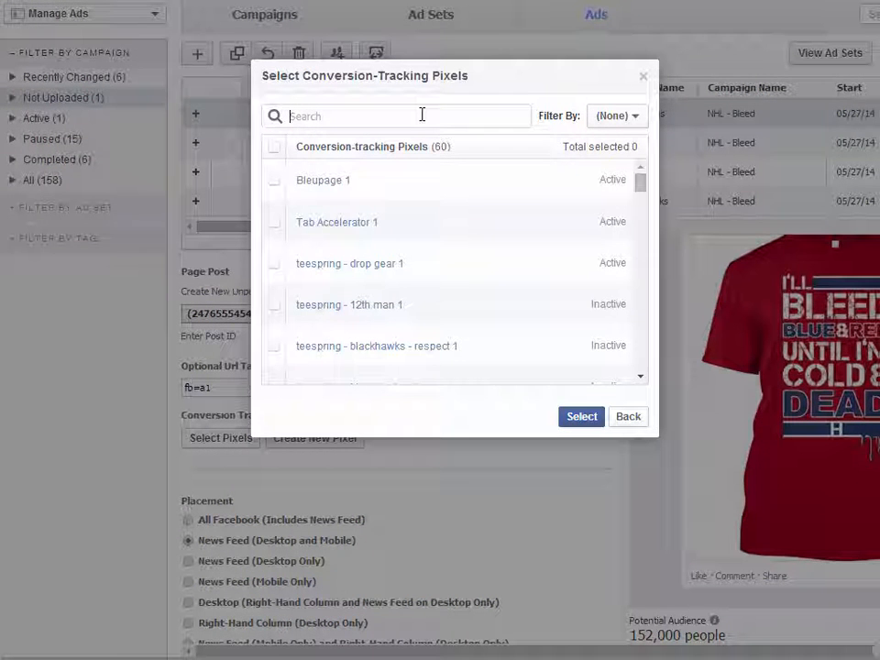
{"action": "type", "text": "ca"}
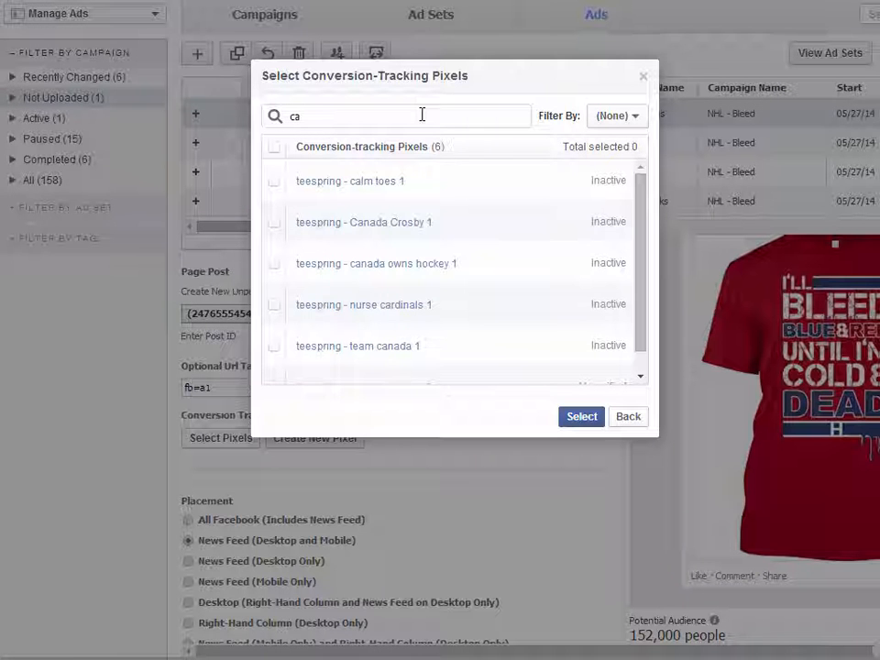
{"action": "type", "text": "na"}
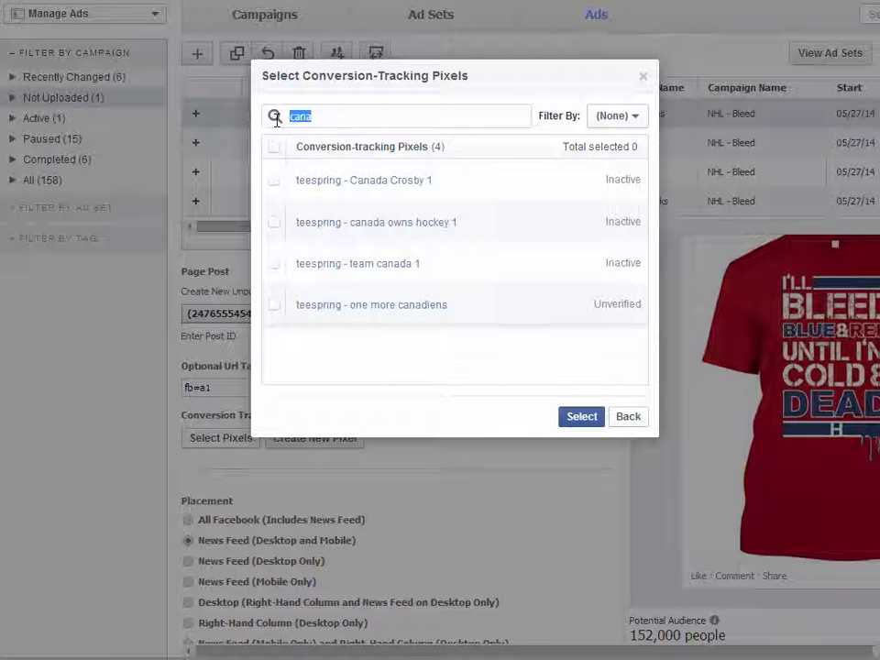
{"action": "type", "text": "bleed"}
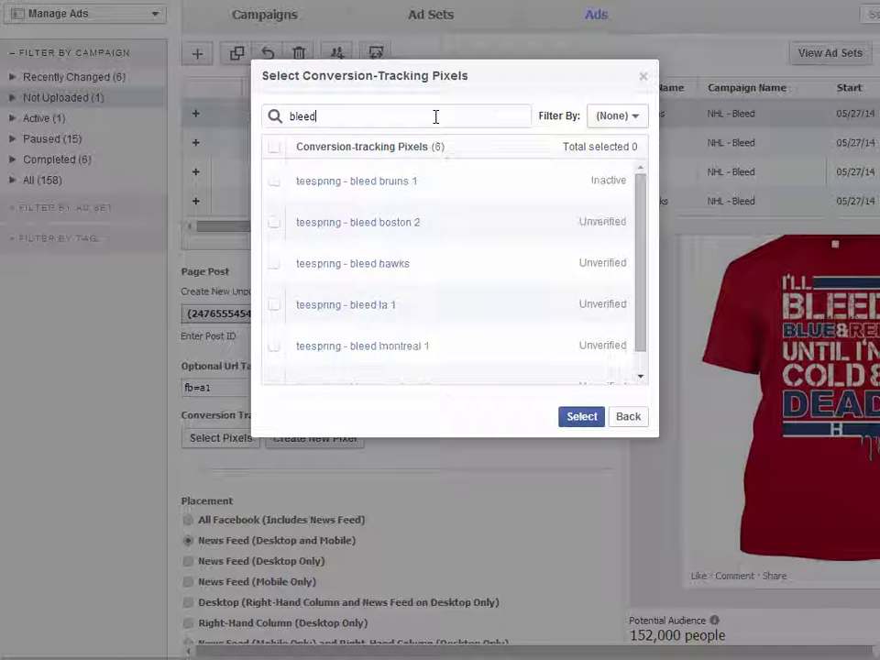
{"action": "left_click", "coordinate": [418, 350]}
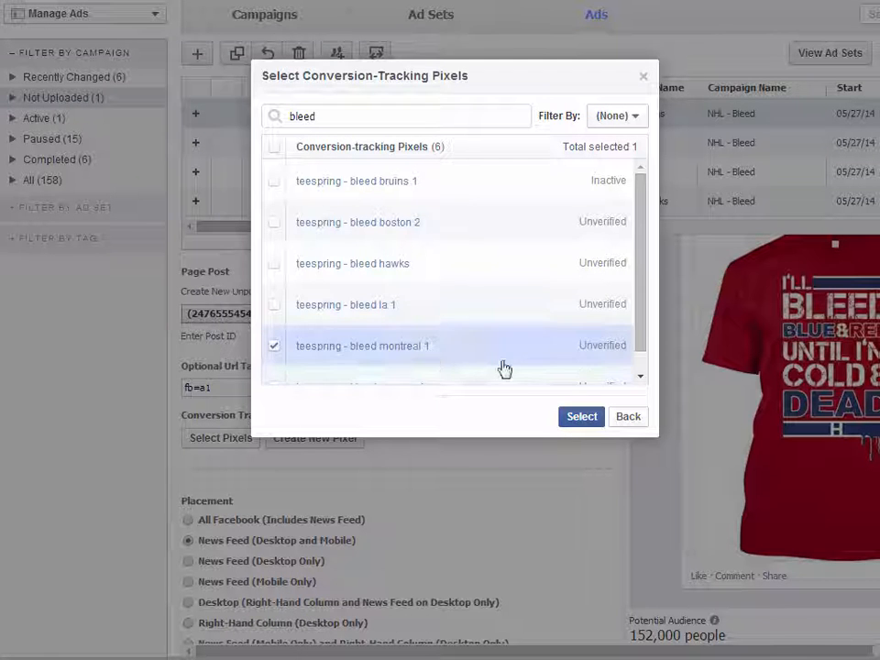
{"action": "left_click", "coordinate": [580, 418]}
Remove the la kings and Los Angeles Kings interests from the Canadiens ad's audience
{"action": "scroll", "coordinate": [594, 579], "scroll_direction": "down", "scroll_amount": 5}
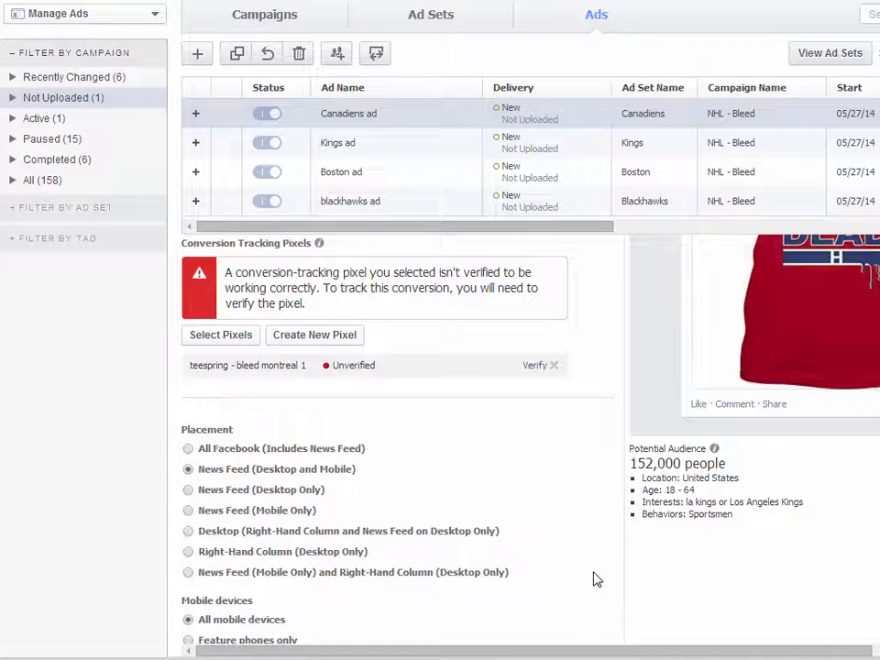
{"action": "scroll", "coordinate": [594, 580], "scroll_direction": "up", "scroll_amount": 8}
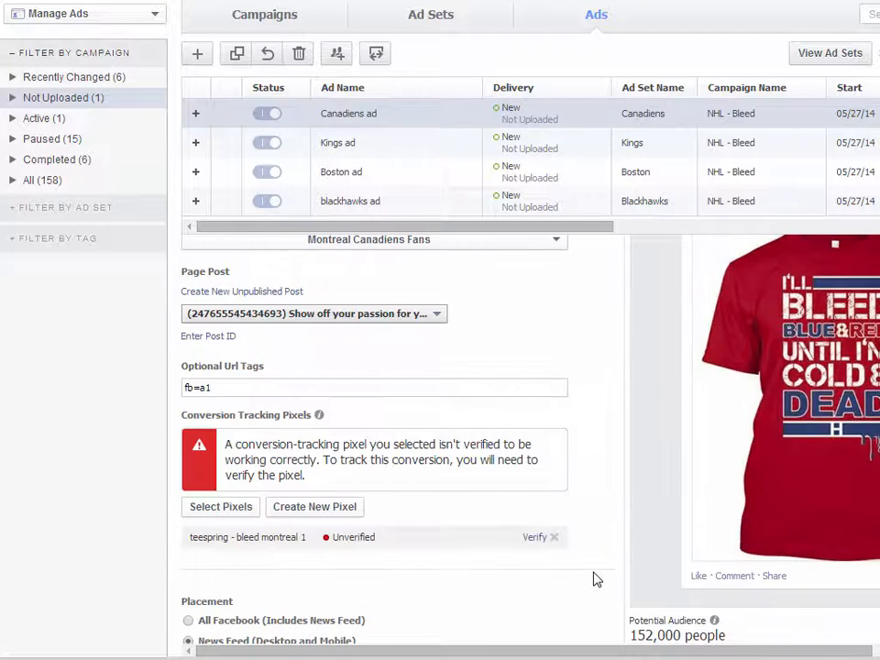
{"action": "left_click", "coordinate": [300, 282]}
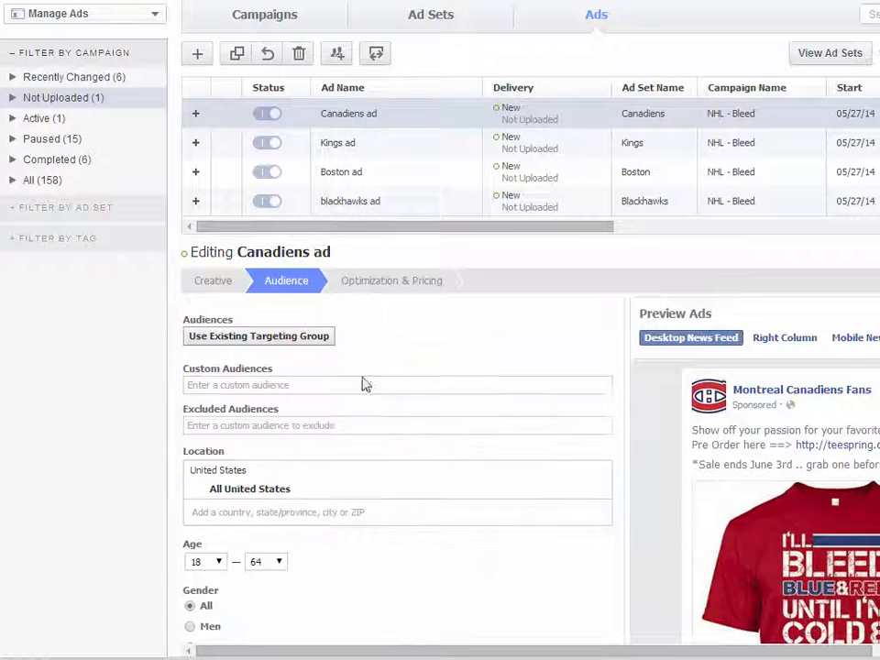
{"action": "scroll", "coordinate": [613, 499], "scroll_direction": "down", "scroll_amount": 3}
{"action": "scroll", "coordinate": [614, 502], "scroll_direction": "down", "scroll_amount": 1}
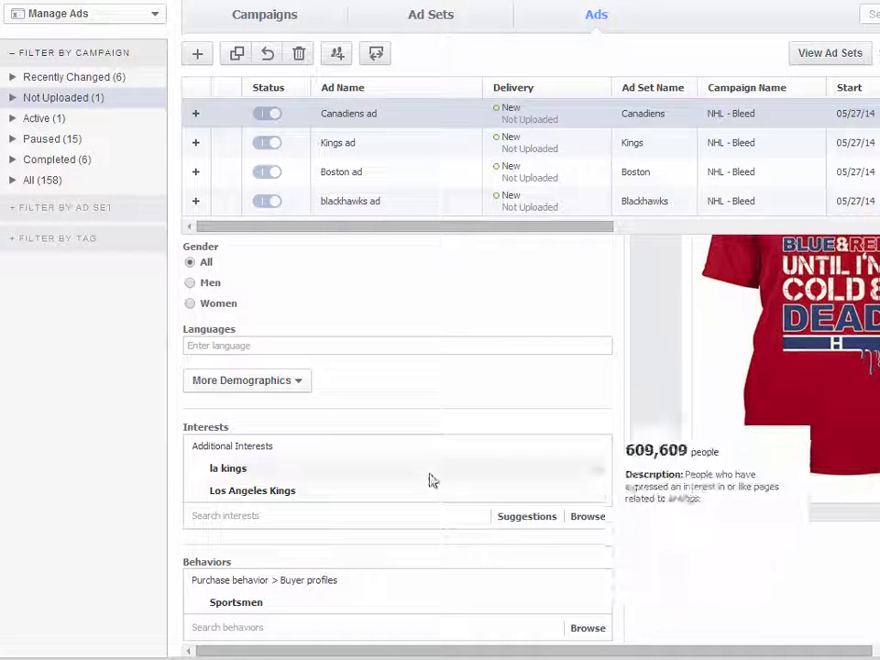
{"action": "left_click", "coordinate": [599, 492]}
{"action": "left_click", "coordinate": [600, 471]}
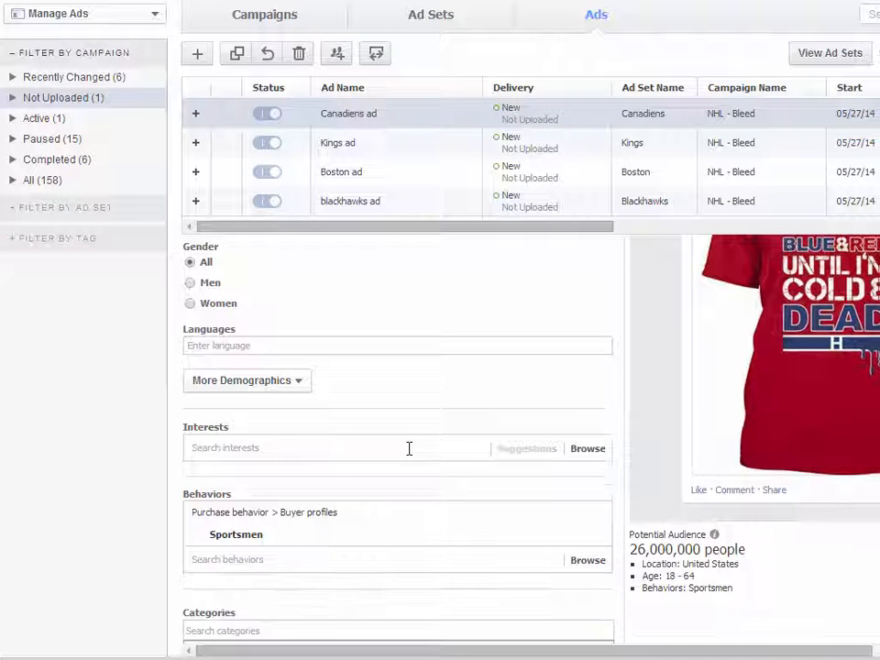
Search the interests for "montreal can" and add Montreal Canadiens to the ad's audience
{"action": "left_click", "coordinate": [408, 448]}
{"action": "type", "text": "mono"}
{"action": "key", "text": "BackSpace"}
{"action": "key", "text": "BackSpace"}
{"action": "type", "text": "ntreal"}
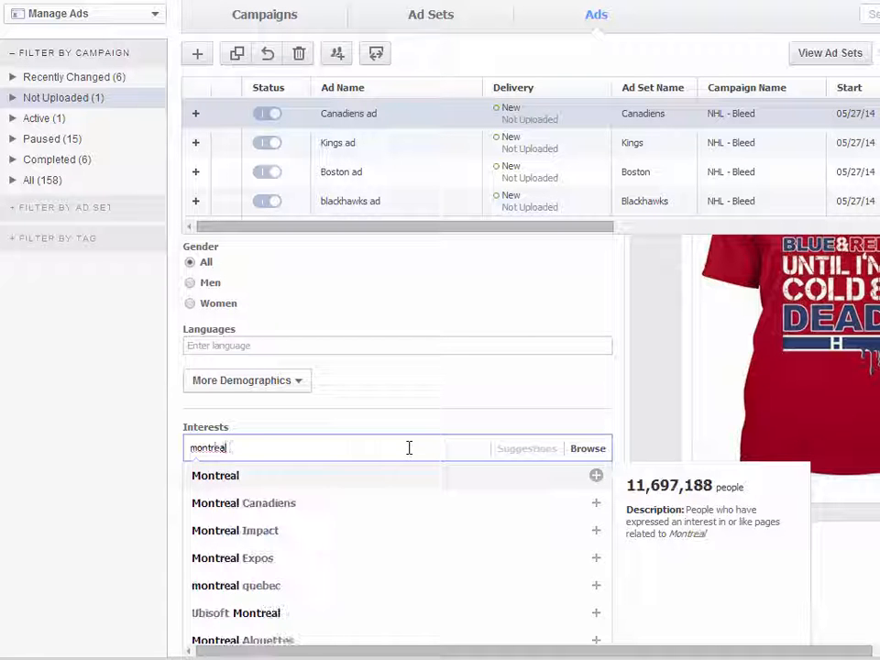
{"action": "type", "text": " can"}
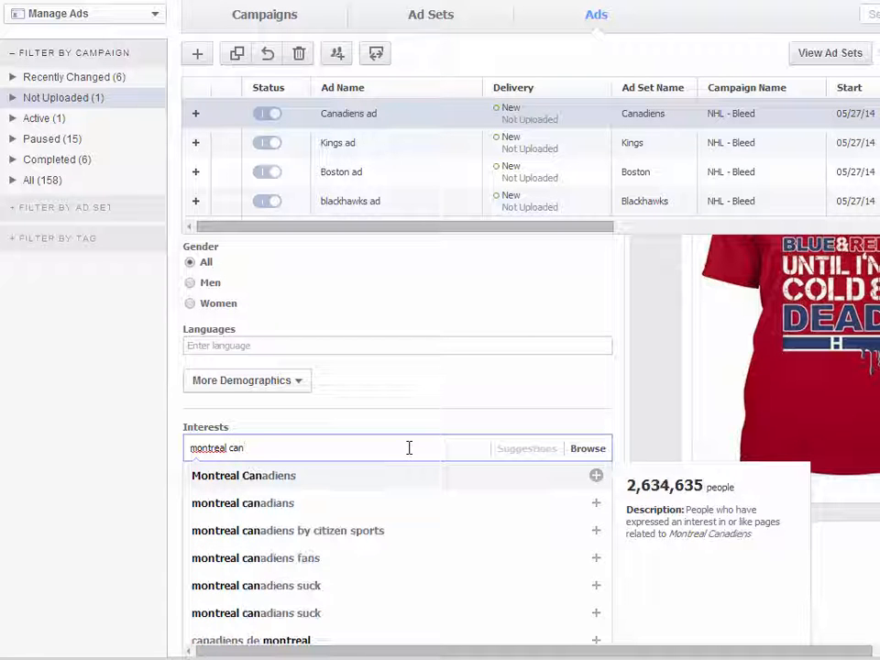
{"action": "left_click", "coordinate": [315, 478]}
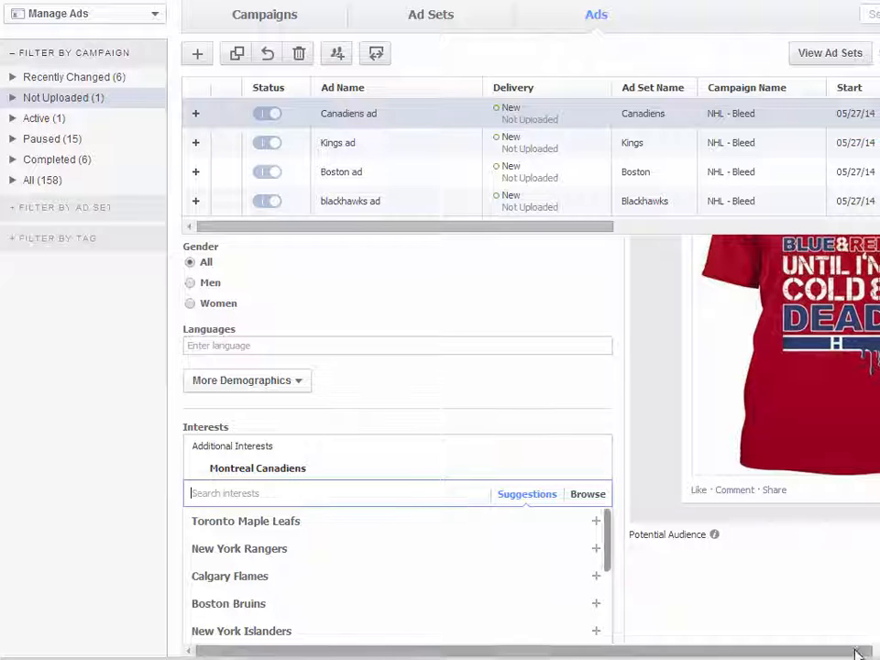
{"action": "left_click", "coordinate": [869, 596]}
Search the interests for "montreal cana" and add the alternative spelling "montreal canadians" to the ad's audience
{"action": "scroll", "coordinate": [851, 570], "scroll_direction": "down", "scroll_amount": 1}
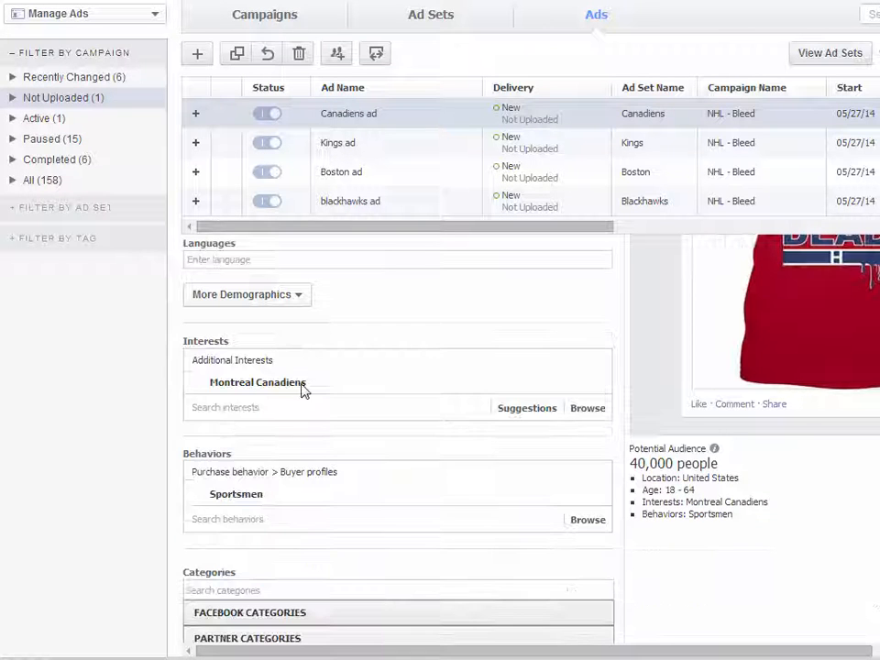
{"action": "mouse_move", "coordinate": [309, 382]}
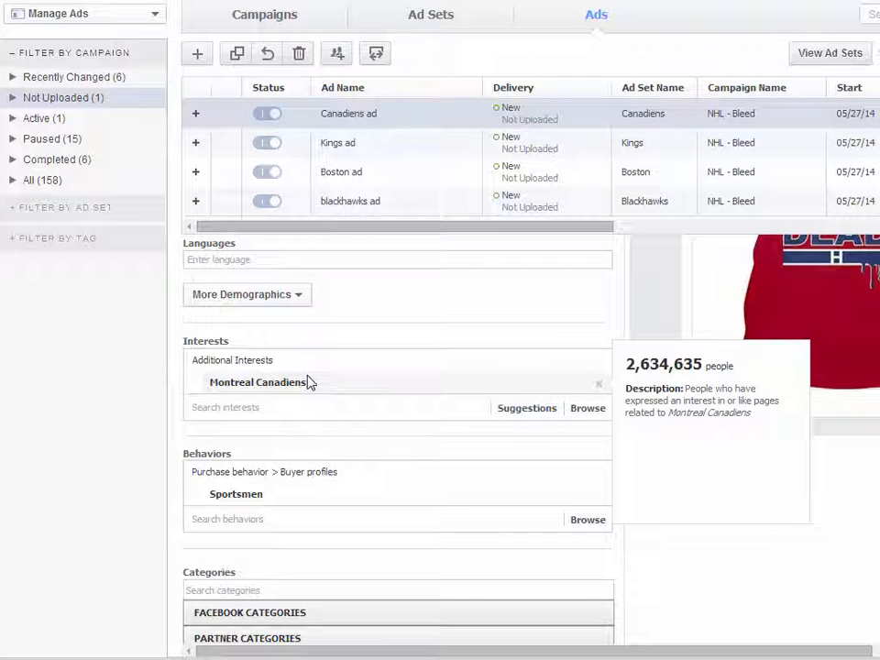
{"action": "left_click", "coordinate": [349, 408]}
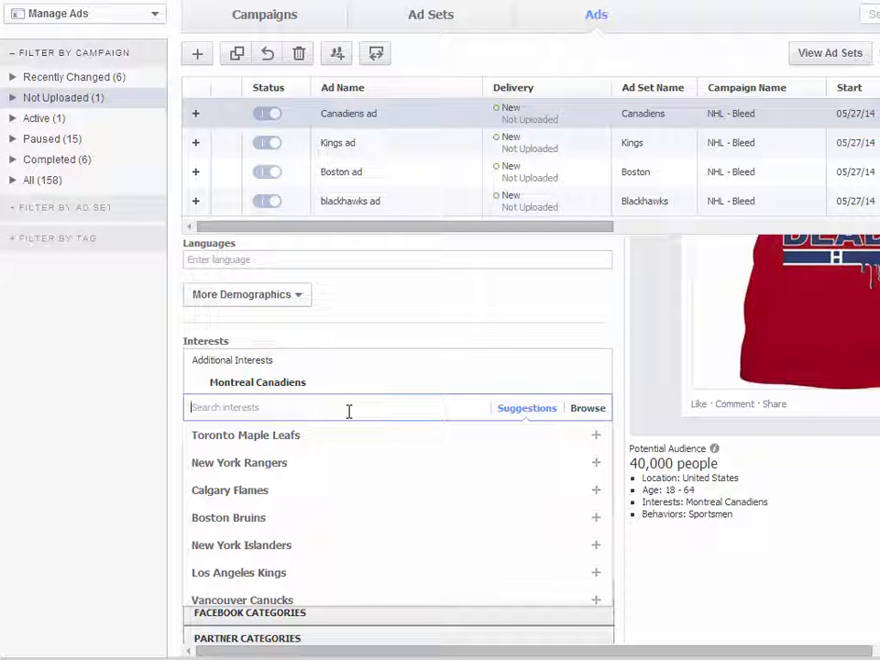
{"action": "type", "text": "montreakl cana"}
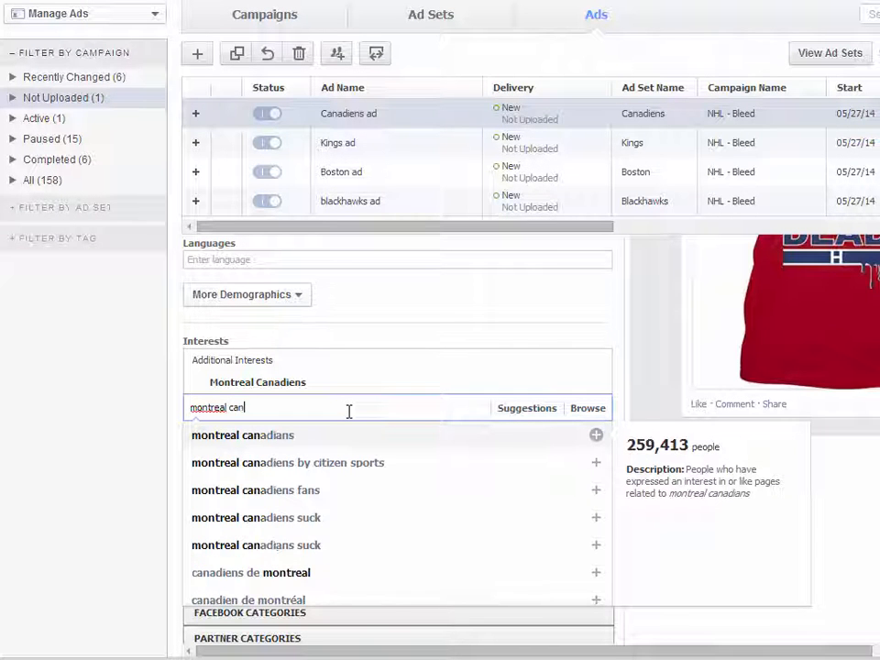
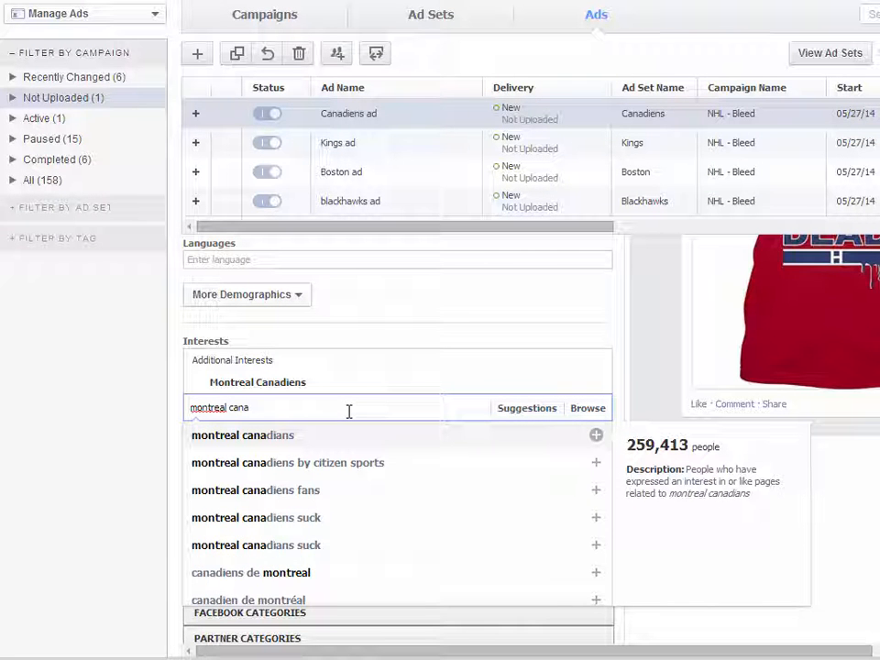
{"action": "left_click", "coordinate": [286, 443]}
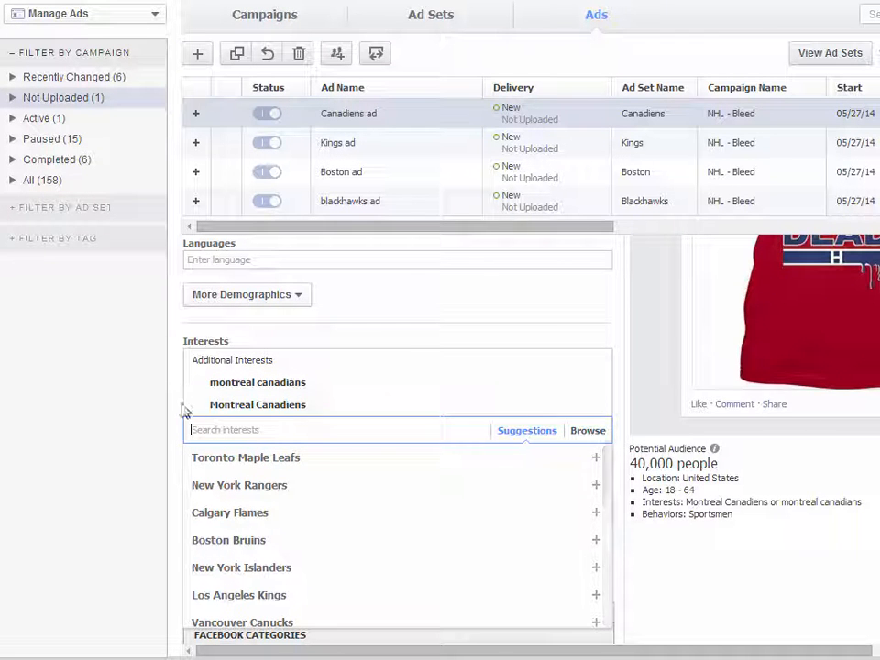
{"action": "mouse_move", "coordinate": [569, 395]}
{"action": "mouse_move", "coordinate": [601, 409]}
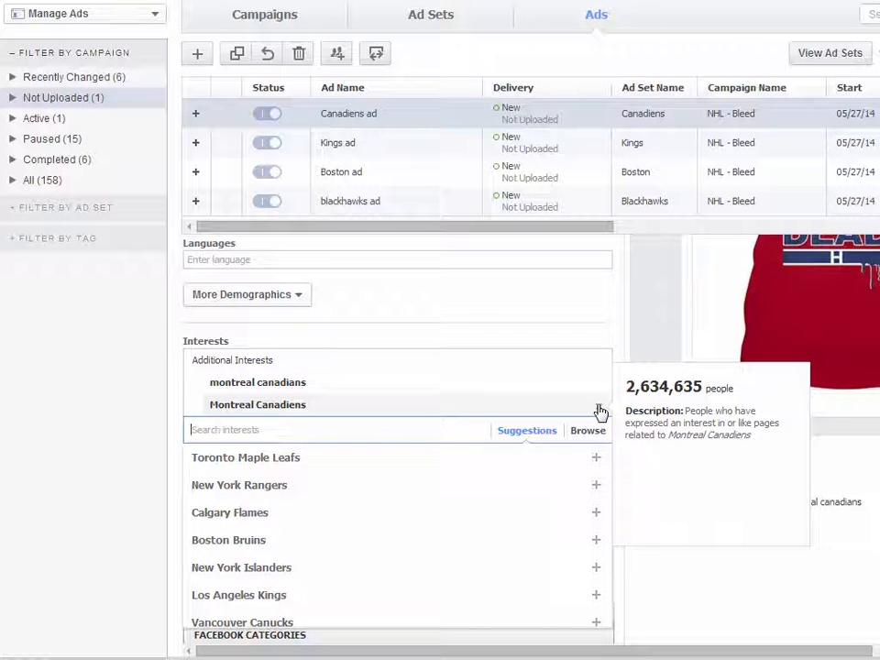
Clear both Montreal interests from the Canadiens ad's audience and re-add only Montreal Canadiens from a search for "montreal can"
{"action": "left_click", "coordinate": [601, 409]}
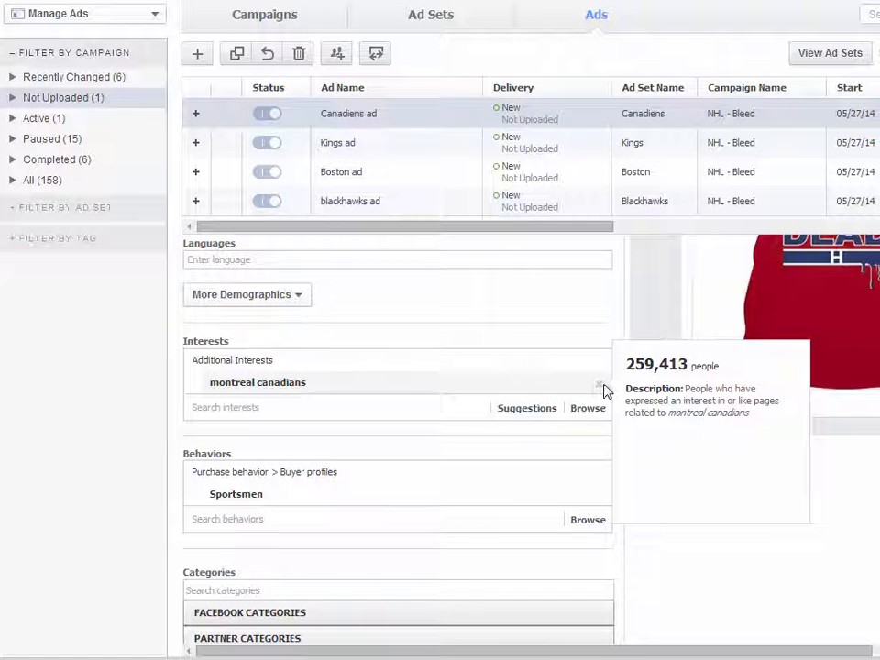
{"action": "left_click", "coordinate": [600, 385]}
{"action": "left_click", "coordinate": [243, 365]}
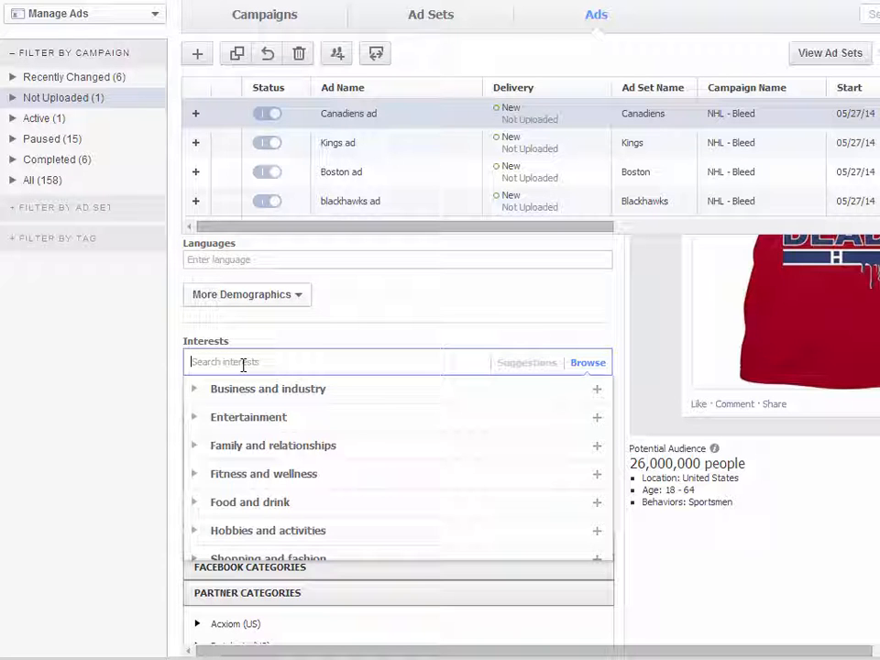
{"action": "type", "text": "montreal"}
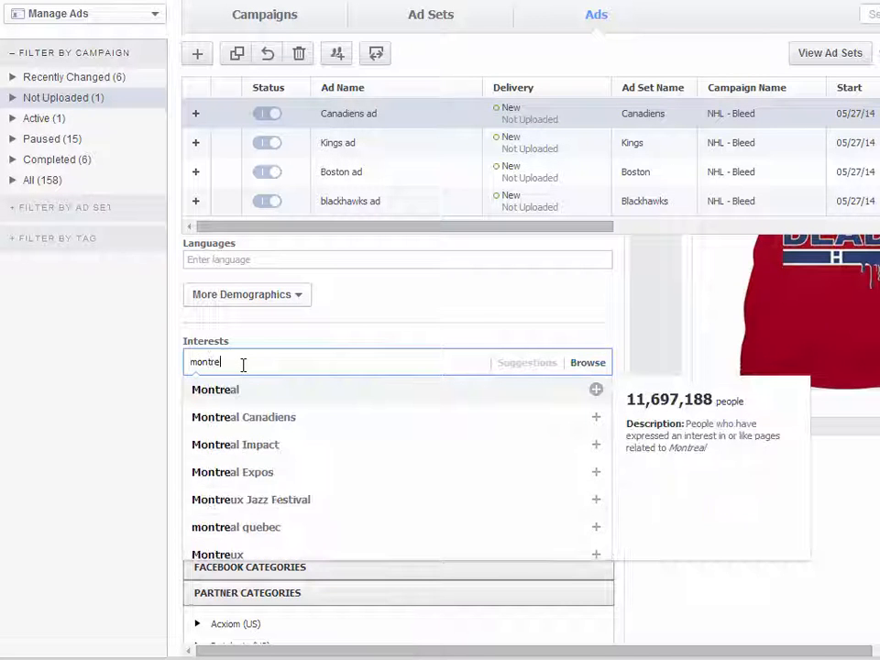
{"action": "type", "text": " can"}
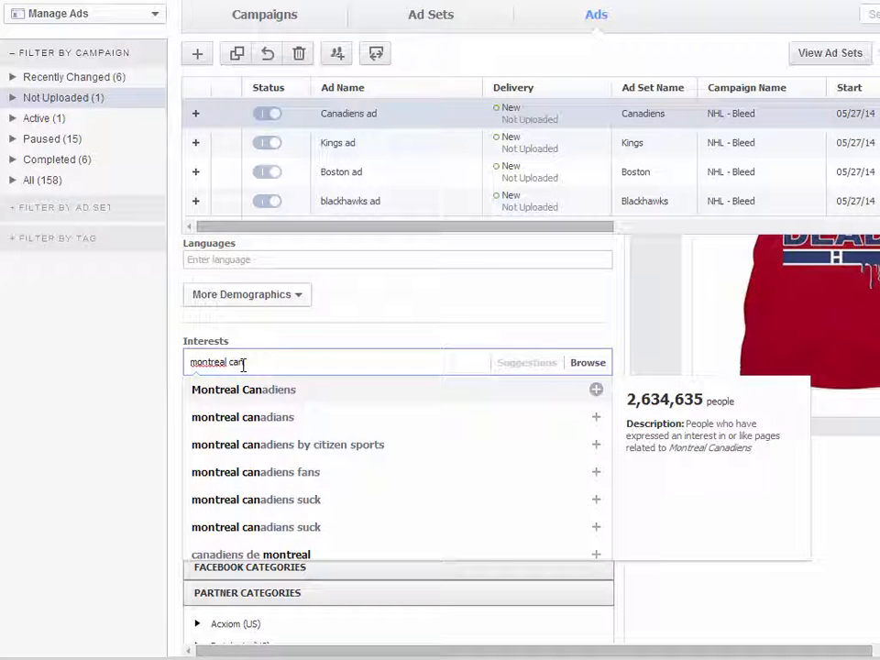
{"action": "left_click", "coordinate": [280, 394]}
Search the audience locations for "canad" and add the country Canada to the Canadiens ad
{"action": "scroll", "coordinate": [424, 377], "scroll_direction": "up", "scroll_amount": 5}
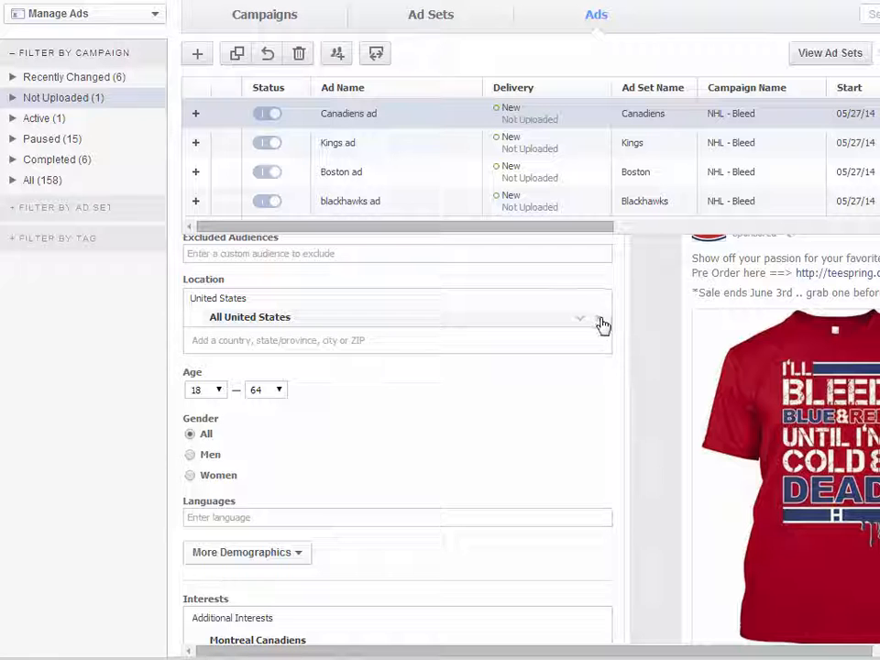
{"action": "left_click", "coordinate": [414, 342]}
{"action": "type", "text": "canad"}
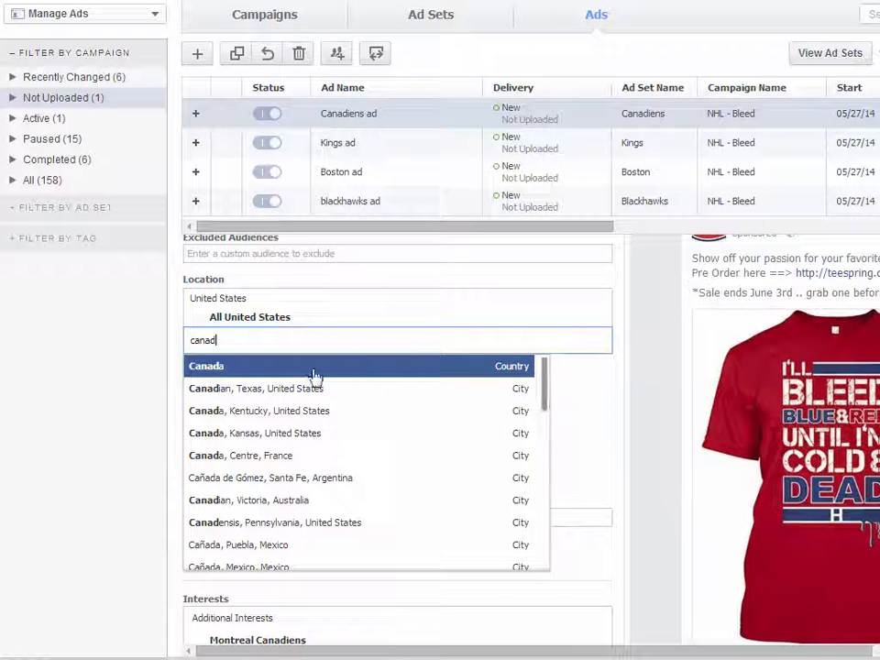
{"action": "left_click", "coordinate": [314, 368]}
Remove the Sportsmen buyer profile from the Canadiens ad's audience behaviors
{"action": "scroll", "coordinate": [591, 487], "scroll_direction": "down", "scroll_amount": 5}
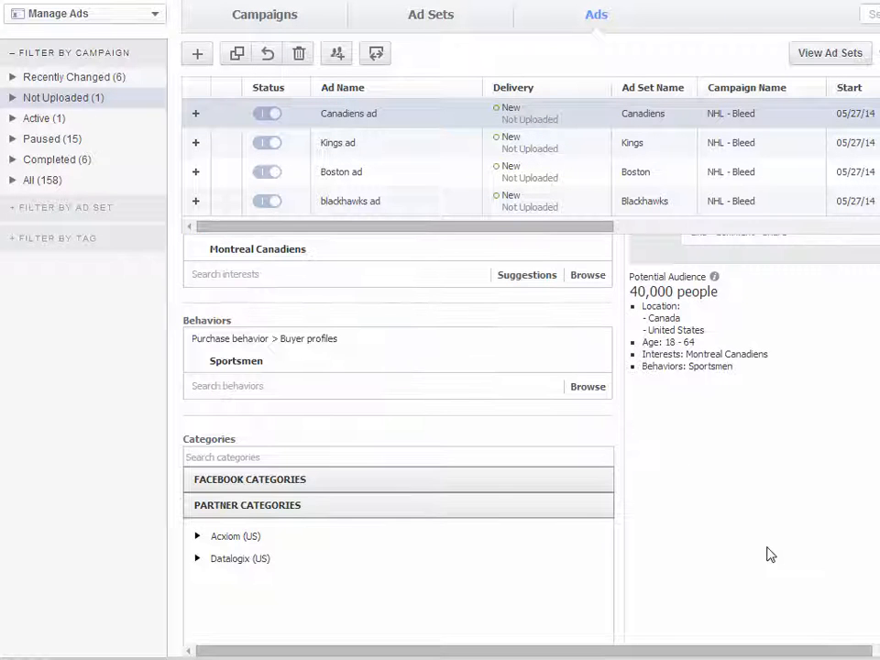
{"action": "scroll", "coordinate": [770, 555], "scroll_direction": "up", "scroll_amount": 1}
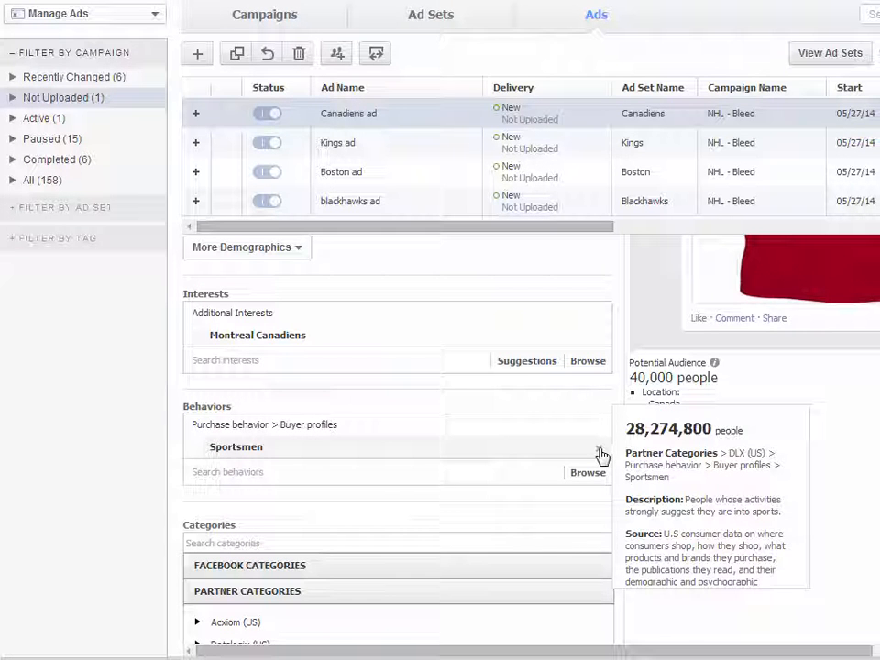
{"action": "left_click", "coordinate": [599, 451]}
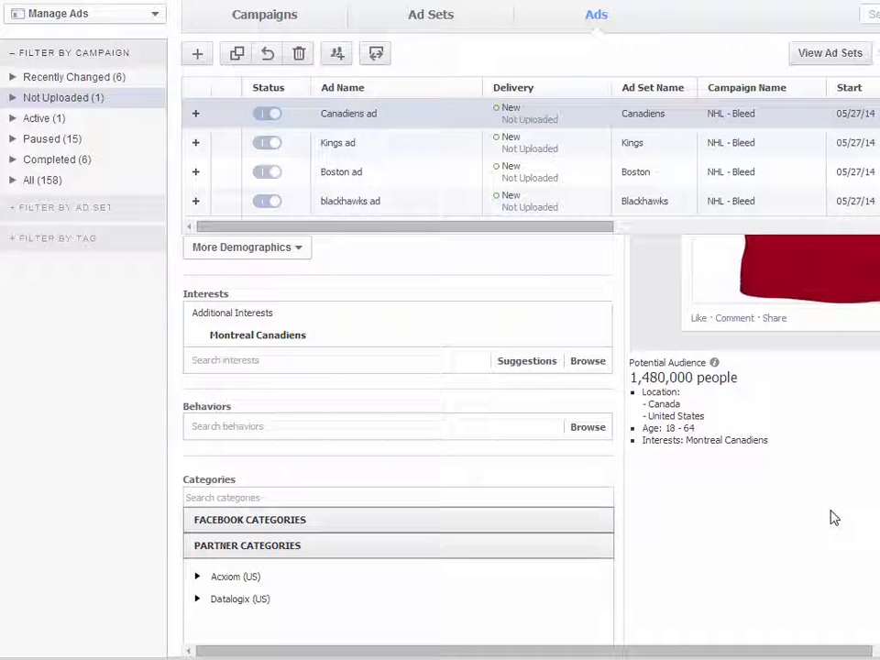
Remove All United States from the Canadiens ad's target locations
{"action": "scroll", "coordinate": [623, 513], "scroll_direction": "up", "scroll_amount": 3}
{"action": "scroll", "coordinate": [437, 484], "scroll_direction": "down", "scroll_amount": 2}
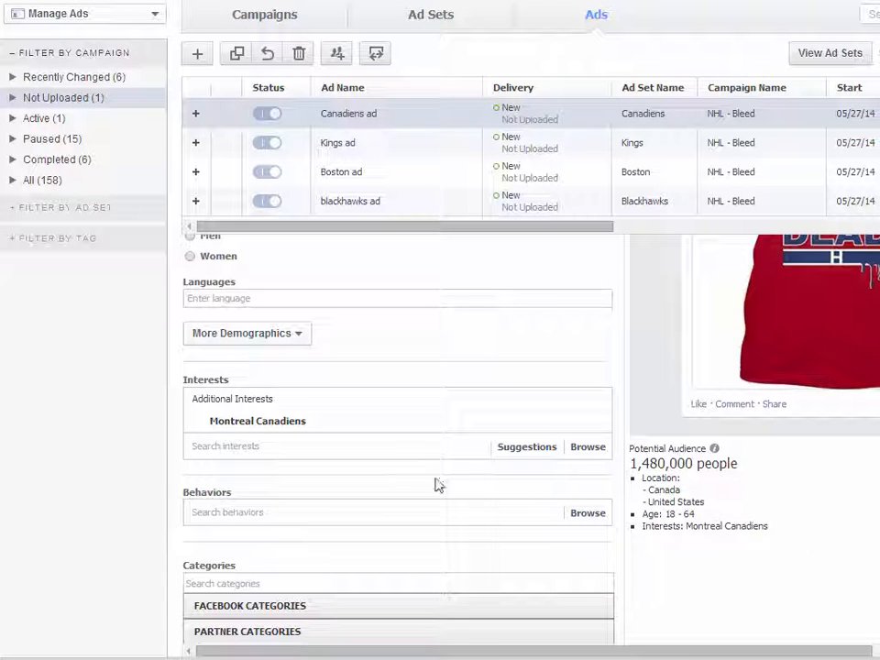
{"action": "scroll", "coordinate": [252, 514], "scroll_direction": "up", "scroll_amount": 5}
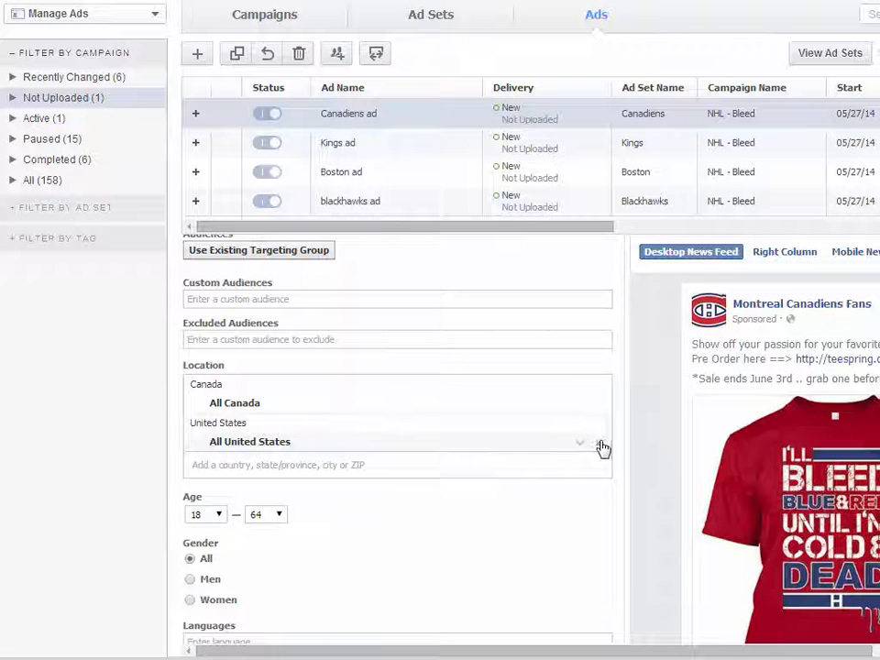
{"action": "left_click", "coordinate": [602, 447]}
Try the Sportsmen buyer profile under Purchase behavior as a behavior for the Canada audience, and remove it again
{"action": "scroll", "coordinate": [614, 523], "scroll_direction": "down", "scroll_amount": 4}
{"action": "left_click", "coordinate": [246, 472]}
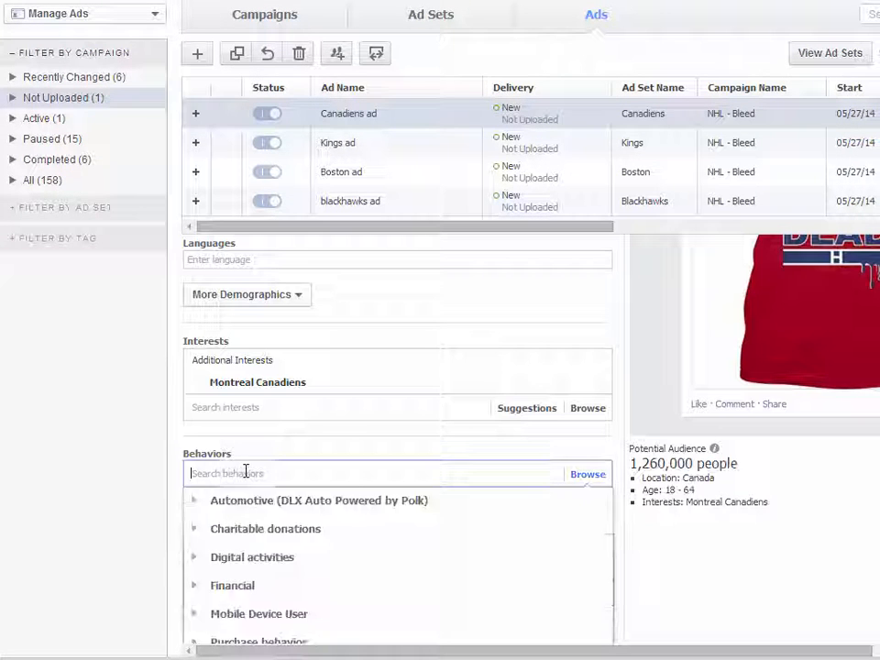
{"action": "scroll", "coordinate": [338, 469], "scroll_direction": "down", "scroll_amount": 1}
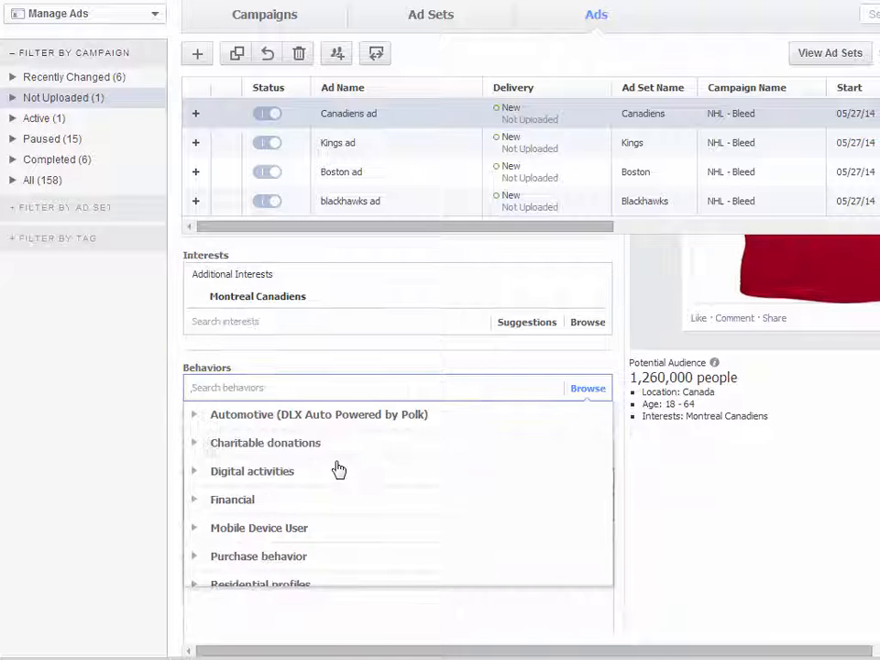
{"action": "left_click", "coordinate": [197, 557]}
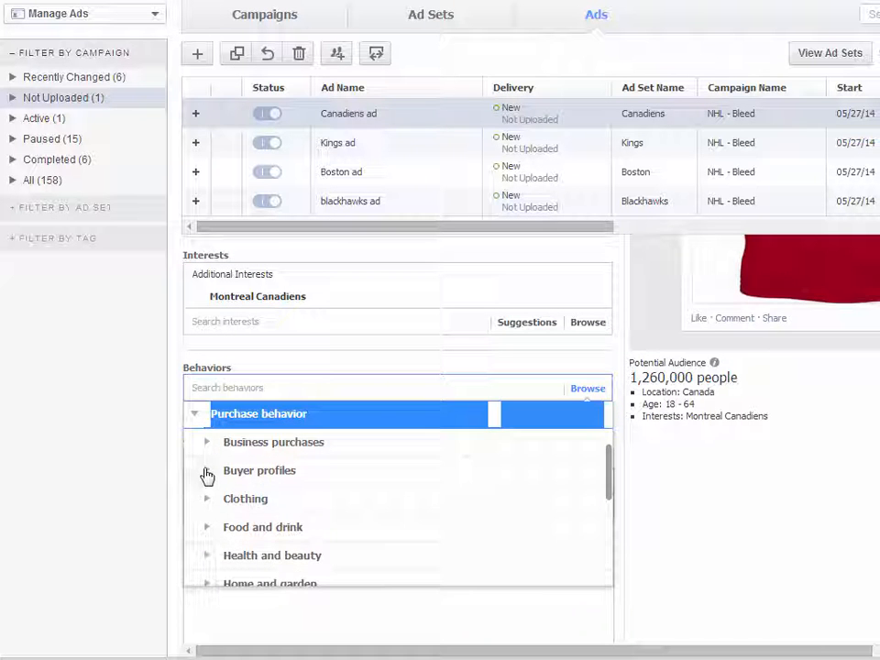
{"action": "left_click", "coordinate": [205, 471]}
{"action": "scroll", "coordinate": [228, 529], "scroll_direction": "down", "scroll_amount": 2}
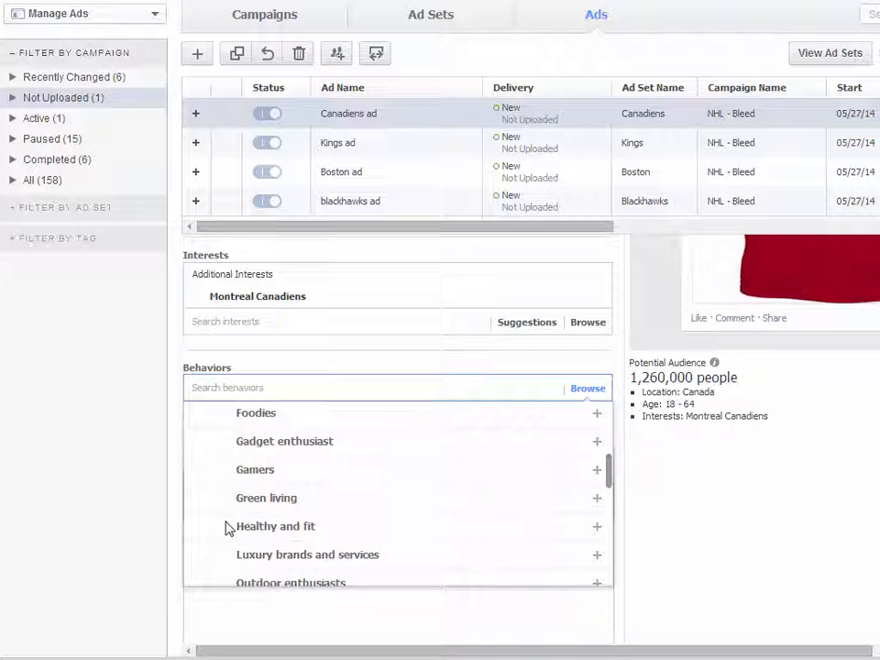
{"action": "scroll", "coordinate": [227, 529], "scroll_direction": "down", "scroll_amount": 1}
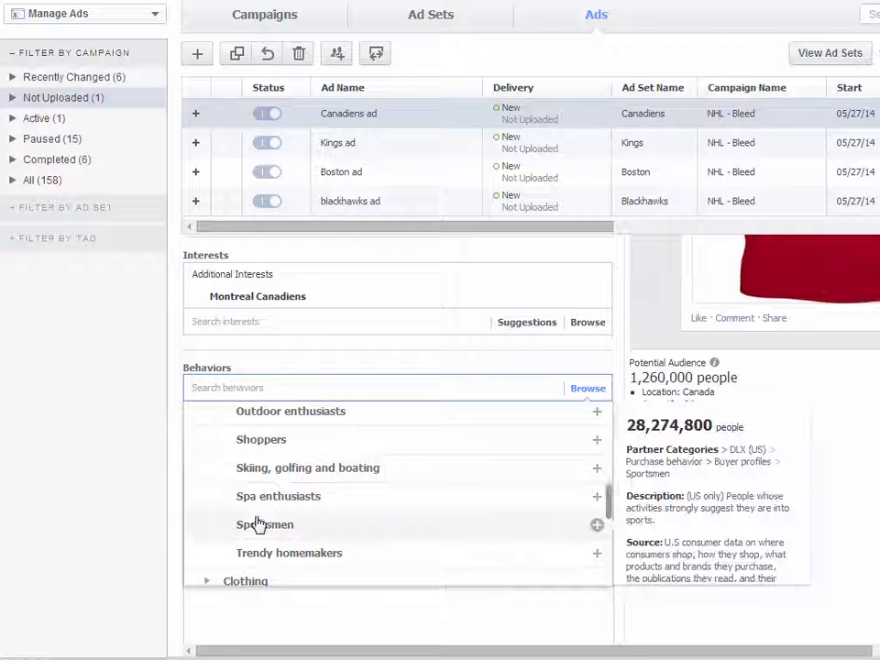
{"action": "left_click", "coordinate": [258, 526]}
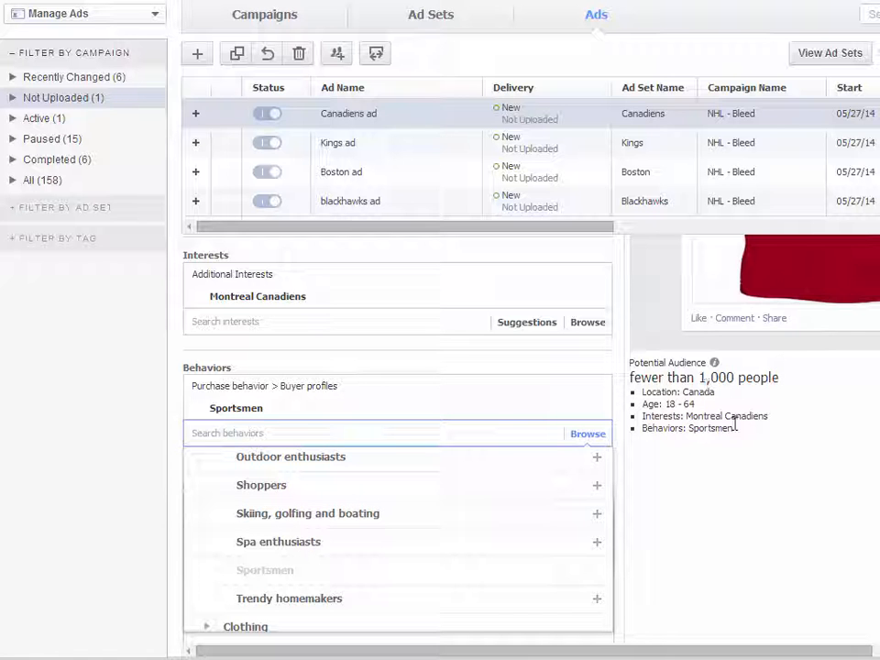
{"action": "left_click", "coordinate": [792, 480]}
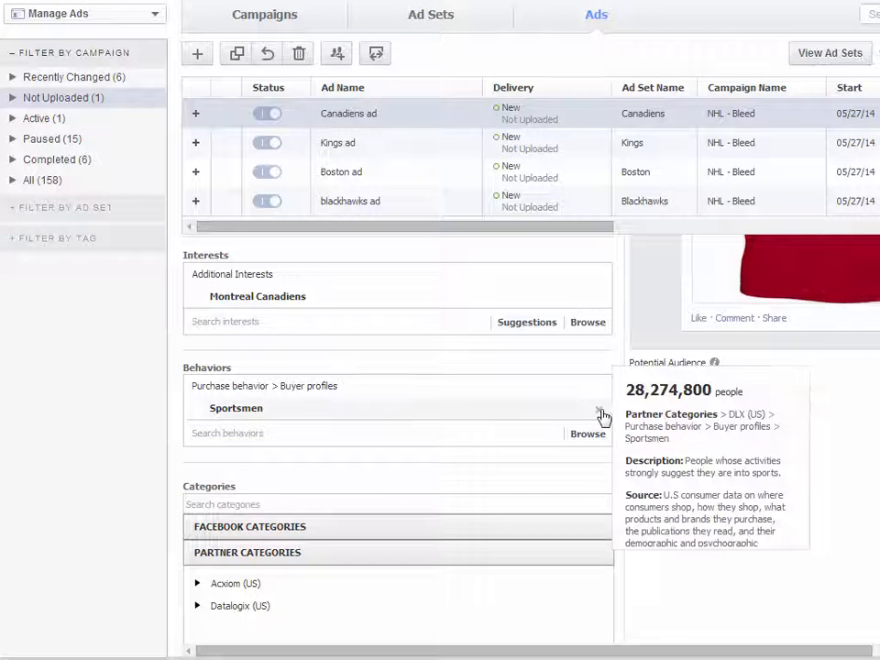
{"action": "left_click", "coordinate": [601, 414]}
Try Online buyers under Purchase habits as a behavior for the Canada audience, and remove it again
{"action": "left_click", "coordinate": [256, 386]}
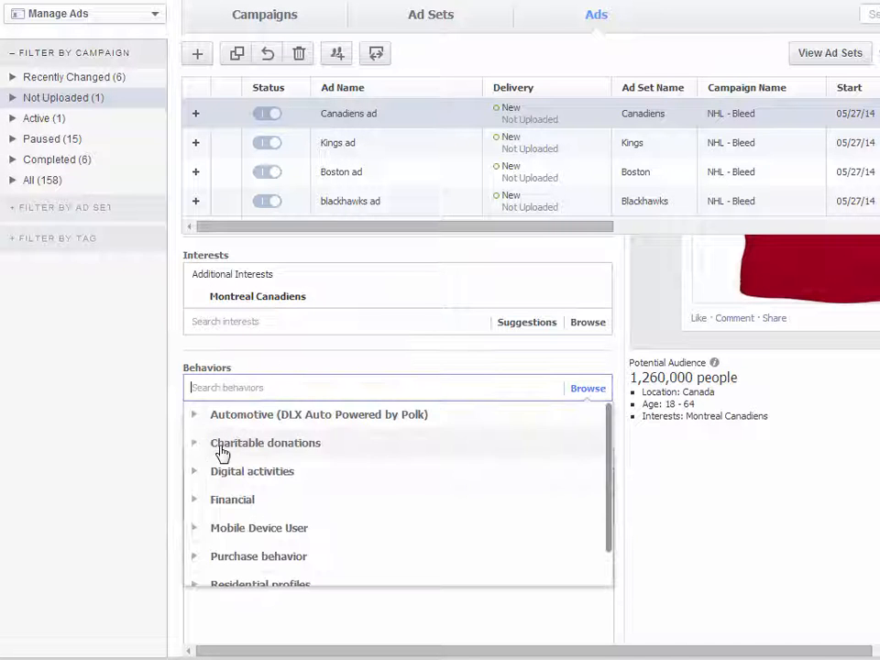
{"action": "scroll", "coordinate": [204, 525], "scroll_direction": "down", "scroll_amount": 1}
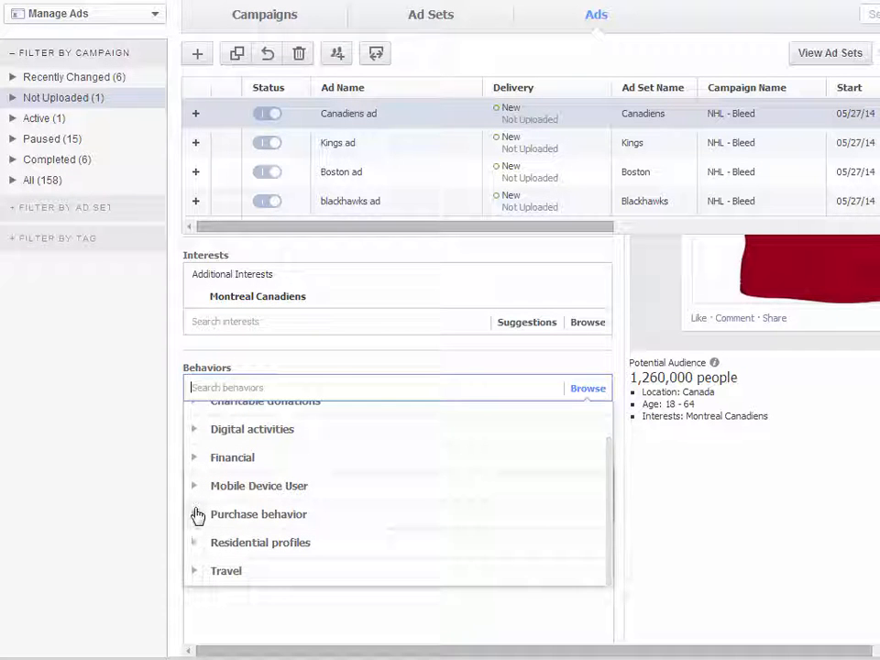
{"action": "left_click", "coordinate": [195, 514]}
{"action": "scroll", "coordinate": [196, 512], "scroll_direction": "down", "scroll_amount": 2}
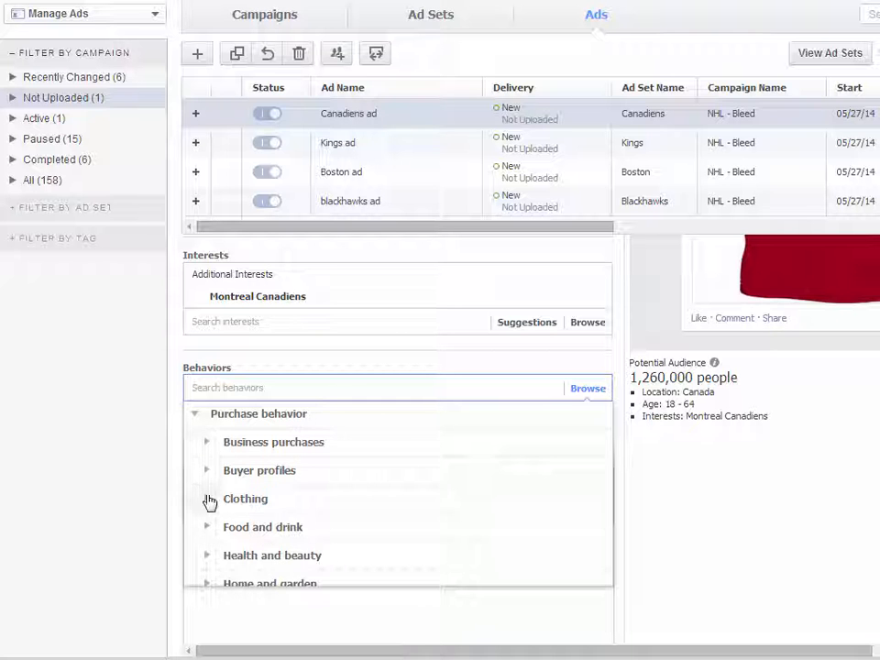
{"action": "scroll", "coordinate": [209, 501], "scroll_direction": "down", "scroll_amount": 2}
{"action": "scroll", "coordinate": [205, 525], "scroll_direction": "down", "scroll_amount": 2}
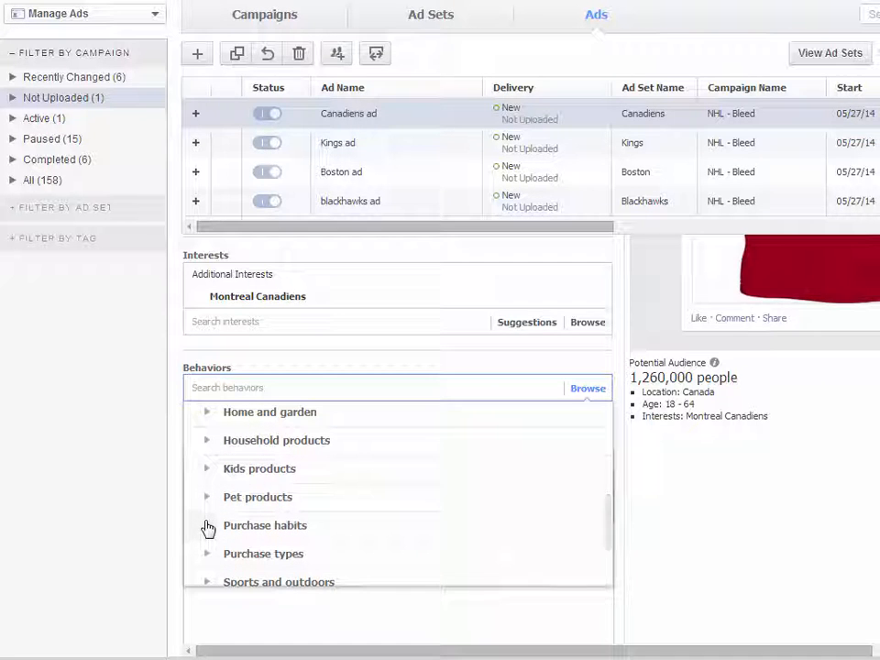
{"action": "left_click", "coordinate": [207, 525]}
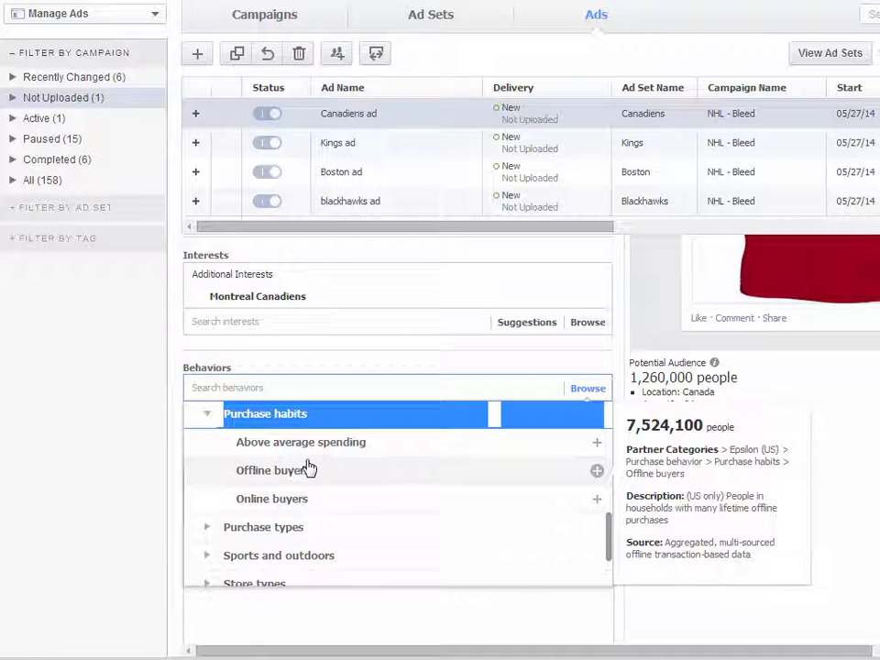
{"action": "left_click", "coordinate": [347, 502]}
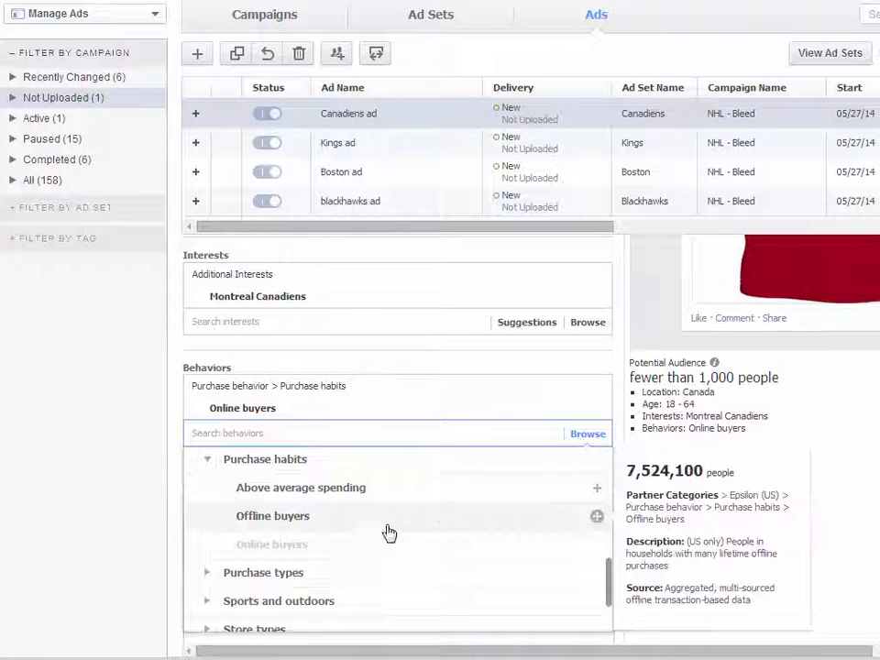
{"action": "left_click", "coordinate": [305, 546]}
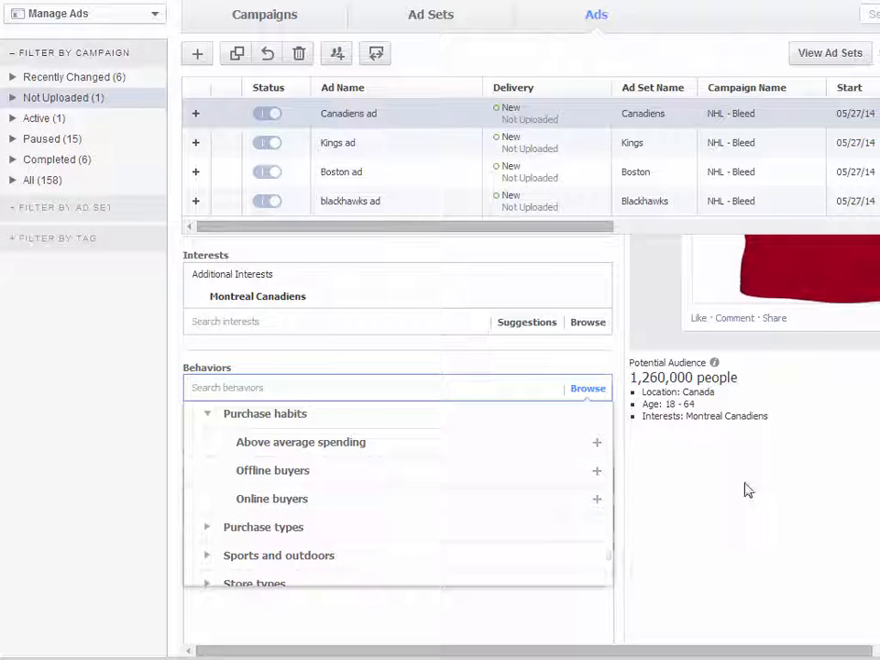
{"action": "left_click", "coordinate": [744, 490]}
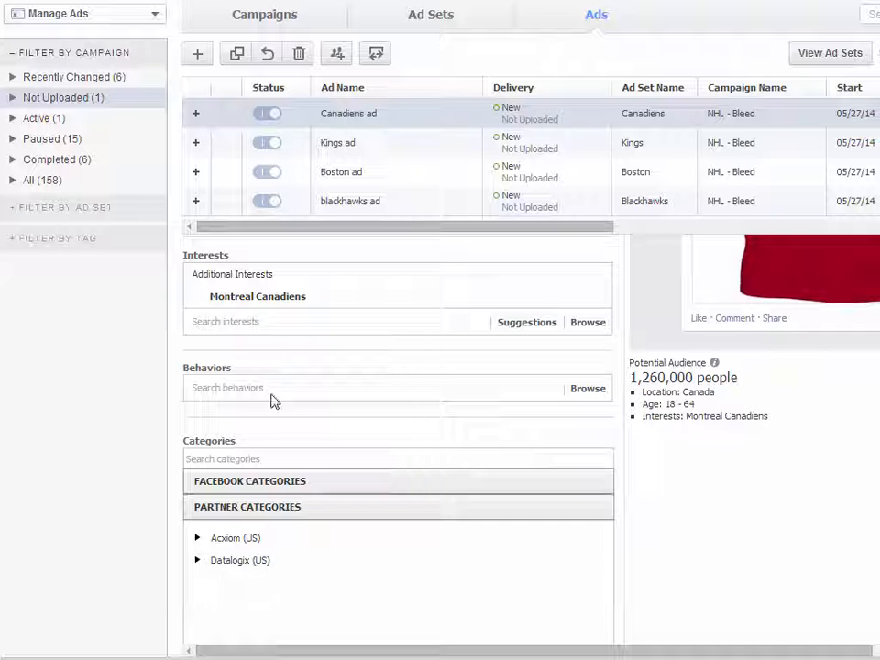
Review the Canadiens ad's audience targeting, potential audience, and optimization and pricing settings
{"action": "scroll", "coordinate": [857, 520], "scroll_direction": "up", "scroll_amount": 5}
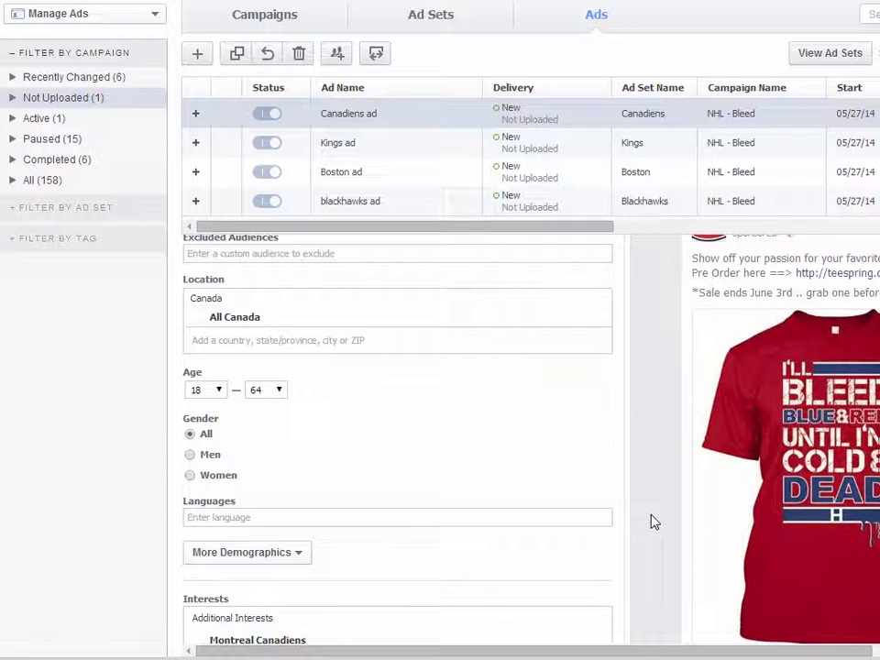
{"action": "scroll", "coordinate": [655, 523], "scroll_direction": "up", "scroll_amount": 3}
{"action": "scroll", "coordinate": [655, 522], "scroll_direction": "down", "scroll_amount": 7}
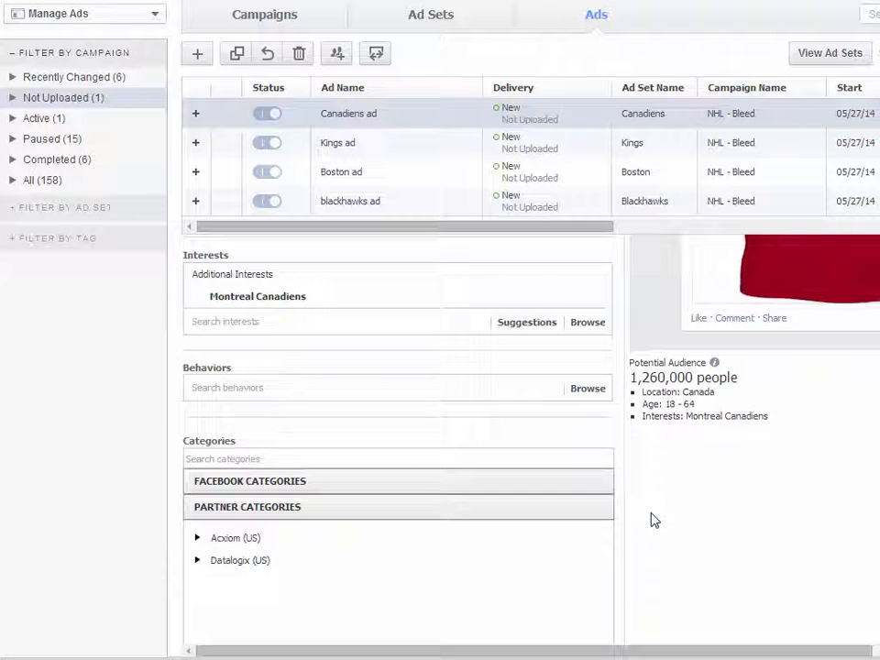
{"action": "scroll", "coordinate": [861, 492], "scroll_direction": "down", "scroll_amount": 2}
{"action": "scroll", "coordinate": [854, 493], "scroll_direction": "up", "scroll_amount": 9}
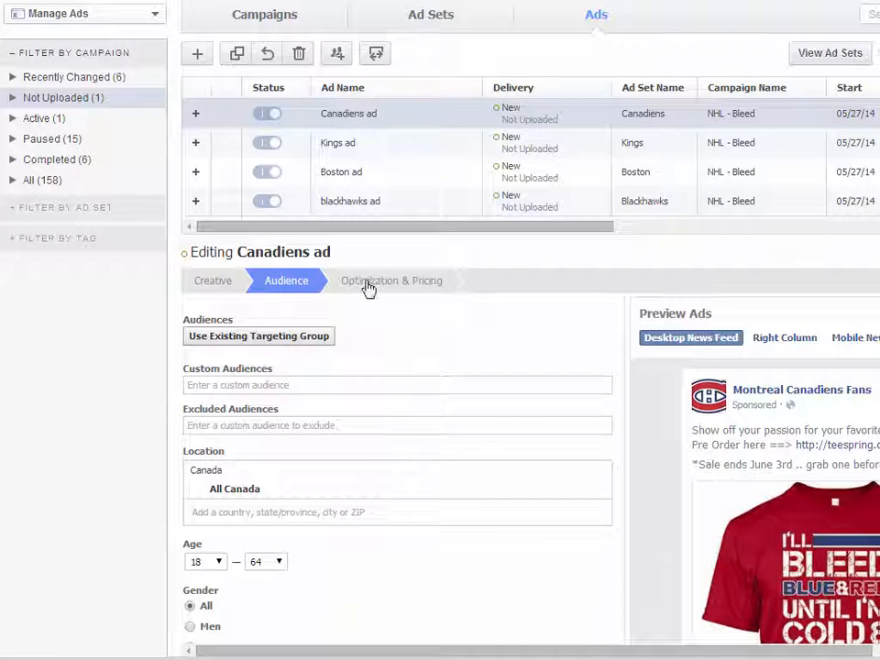
{"action": "left_click", "coordinate": [368, 287]}
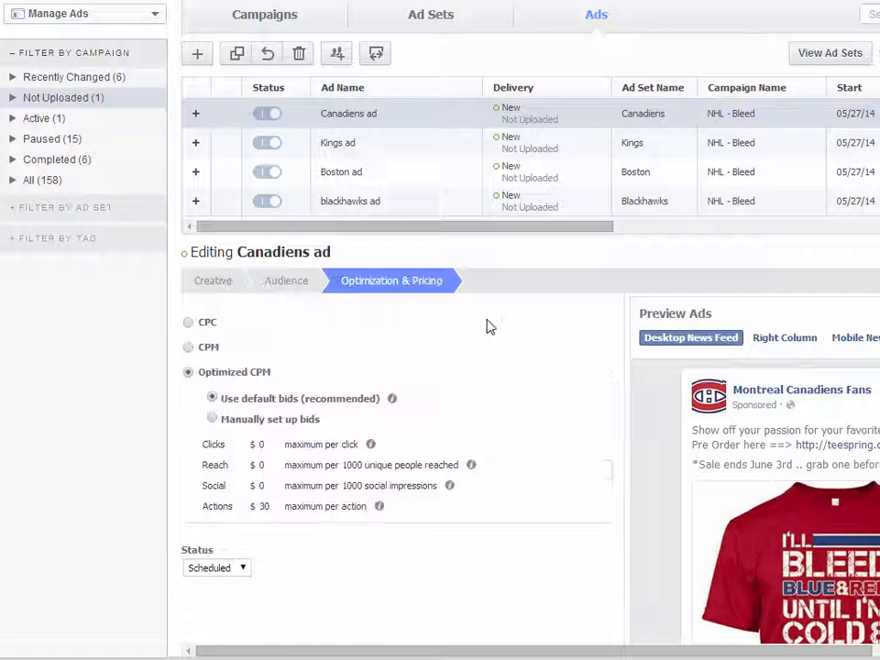
{"action": "left_click", "coordinate": [274, 290]}
Review the Canadiens ad's page post, conversion pixel and placement settings, and return to its audience settings
{"action": "left_click", "coordinate": [206, 280]}
{"action": "scroll", "coordinate": [589, 465], "scroll_direction": "down", "scroll_amount": 3}
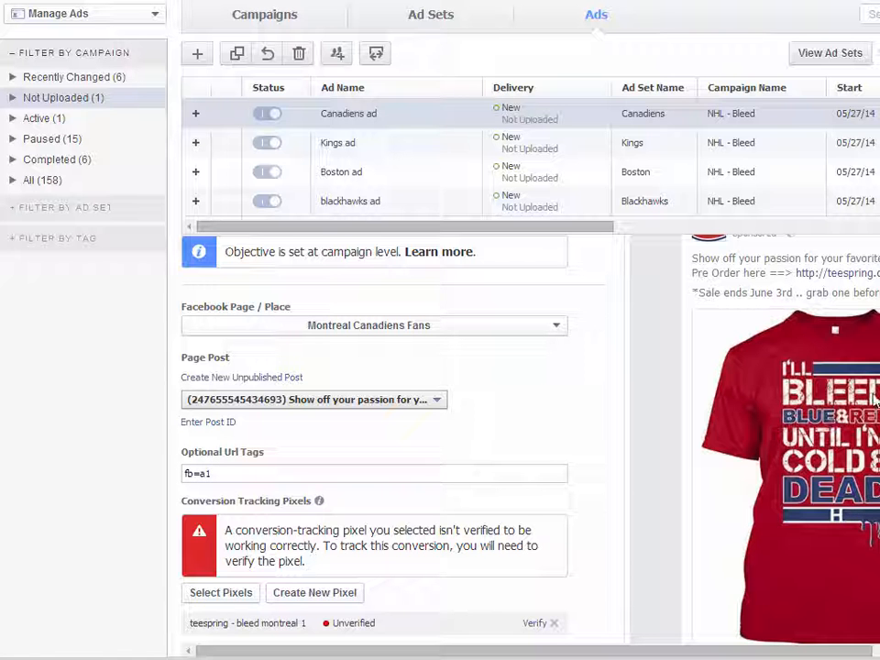
{"action": "scroll", "coordinate": [693, 486], "scroll_direction": "down", "scroll_amount": 3}
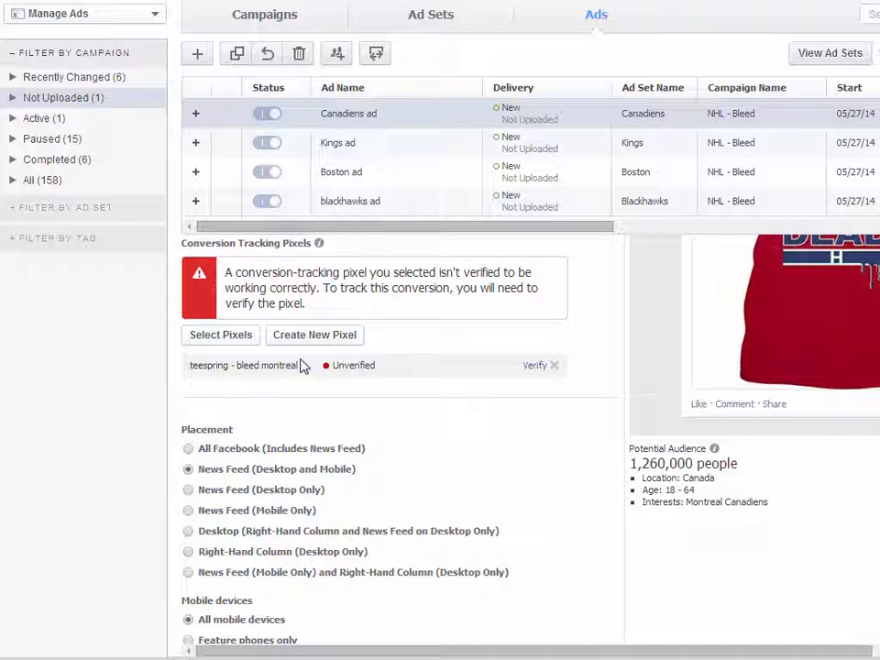
{"action": "scroll", "coordinate": [673, 567], "scroll_direction": "down", "scroll_amount": 2}
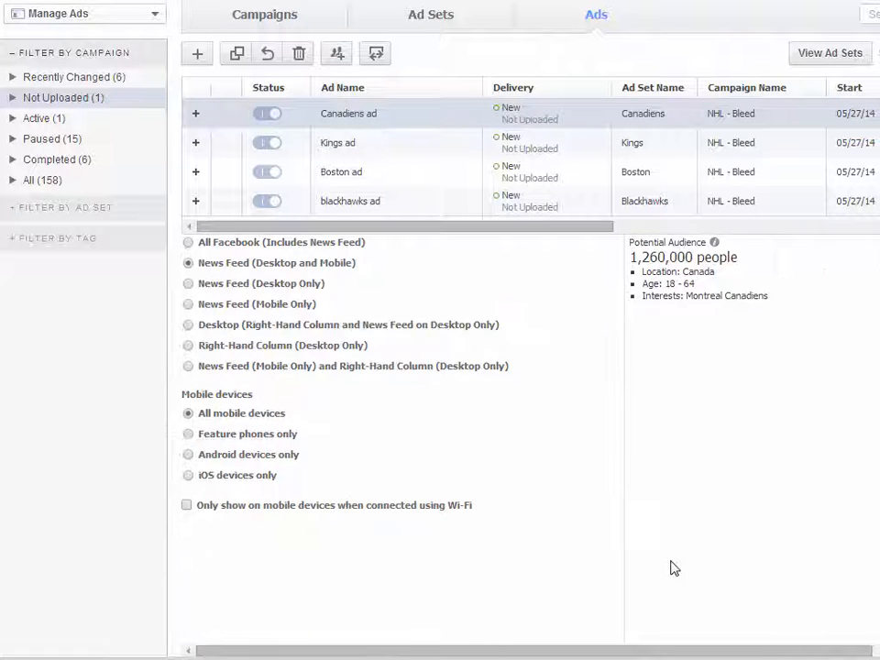
{"action": "scroll", "coordinate": [632, 578], "scroll_direction": "up", "scroll_amount": 8}
{"action": "left_click", "coordinate": [292, 282]}
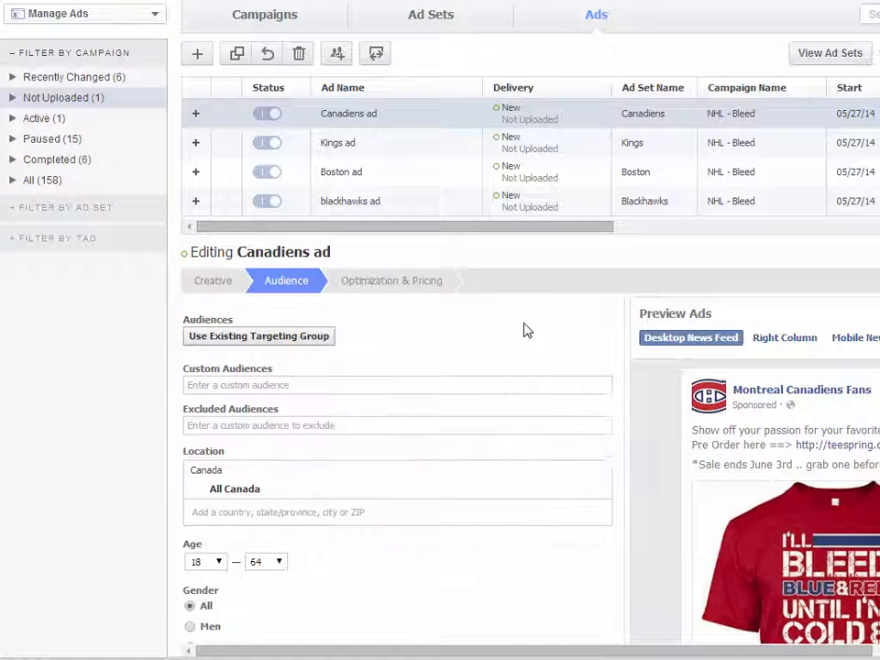
{"action": "scroll", "coordinate": [274, 428], "scroll_direction": "down", "scroll_amount": 1}
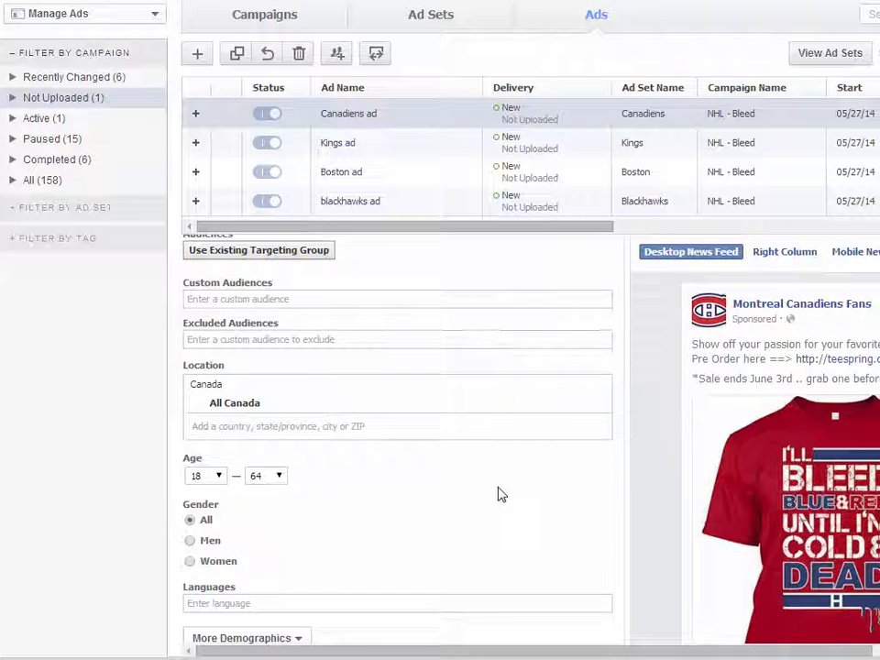
Try adding United States to the Canadiens ad's location alongside Canada, check the potential audience, and remove it again
{"action": "scroll", "coordinate": [360, 378], "scroll_direction": "down", "scroll_amount": 1}
{"action": "left_click", "coordinate": [346, 338]}
{"action": "type", "text": "unit"}
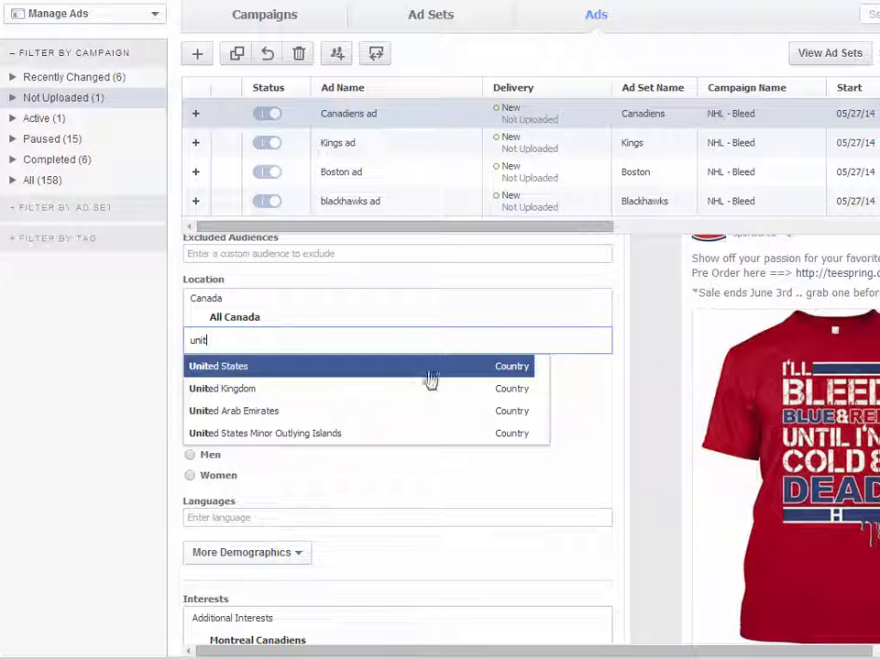
{"action": "left_click", "coordinate": [429, 372]}
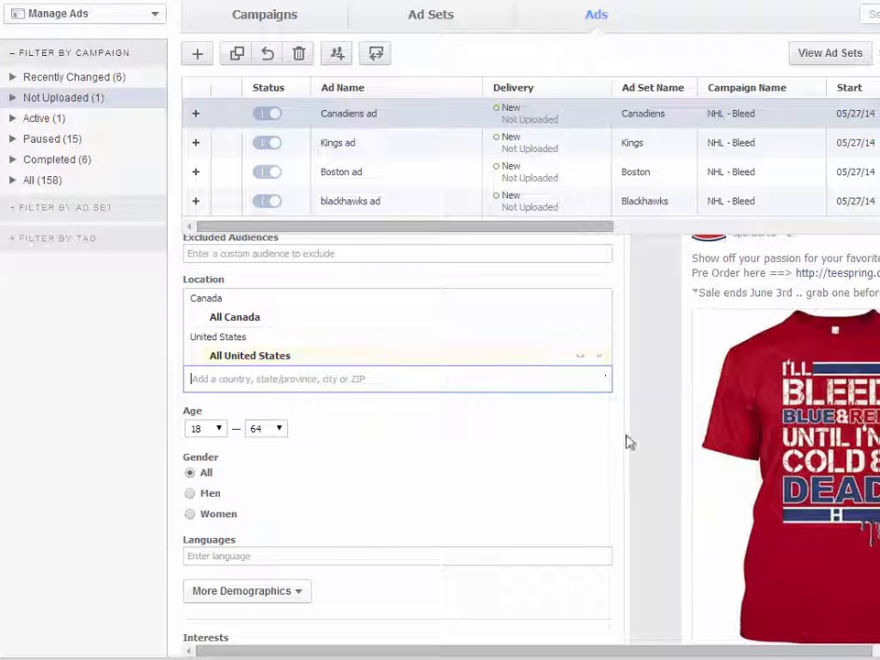
{"action": "scroll", "coordinate": [655, 443], "scroll_direction": "down", "scroll_amount": 3}
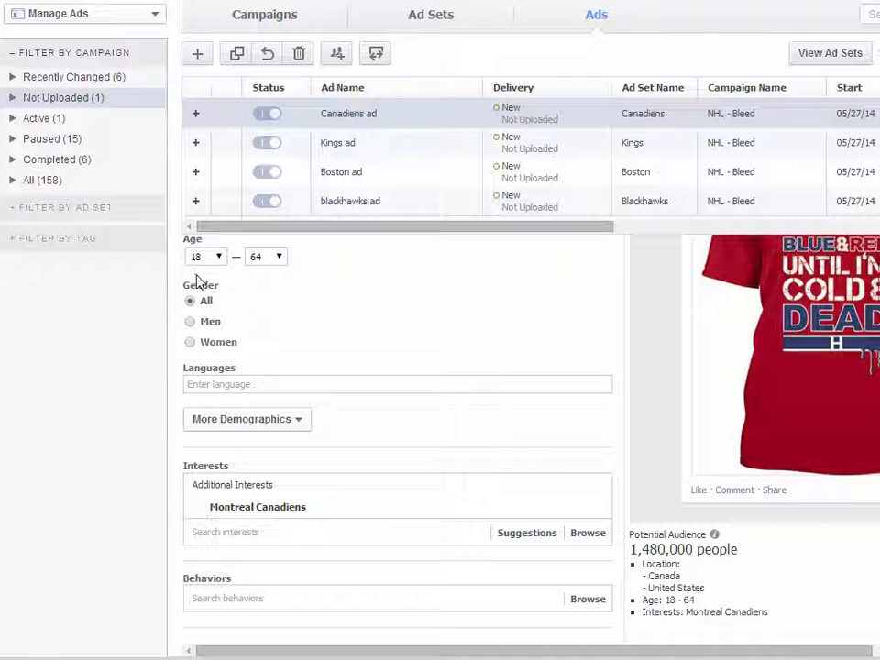
{"action": "scroll", "coordinate": [327, 487], "scroll_direction": "down", "scroll_amount": 1}
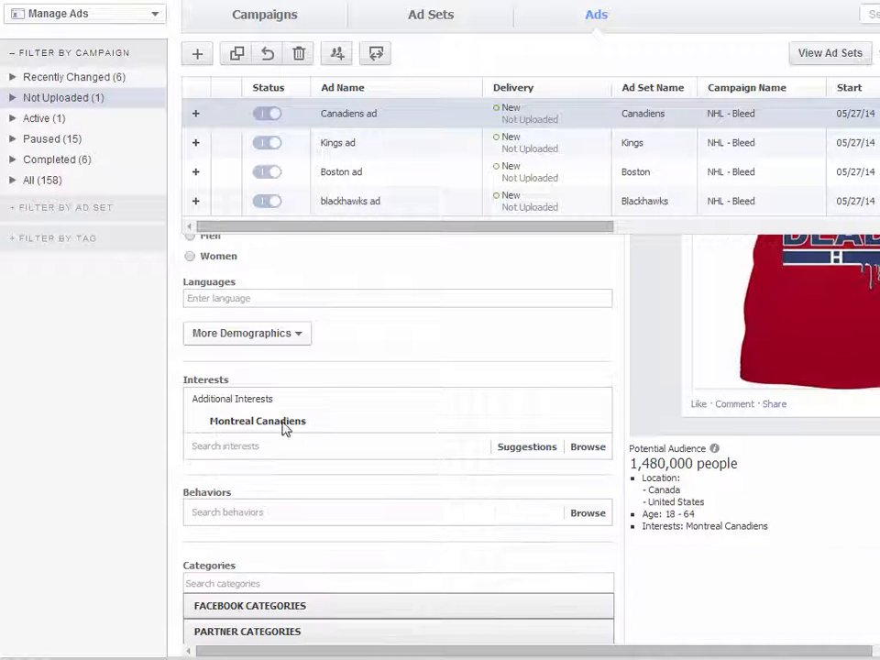
{"action": "scroll", "coordinate": [690, 581], "scroll_direction": "down", "scroll_amount": 2}
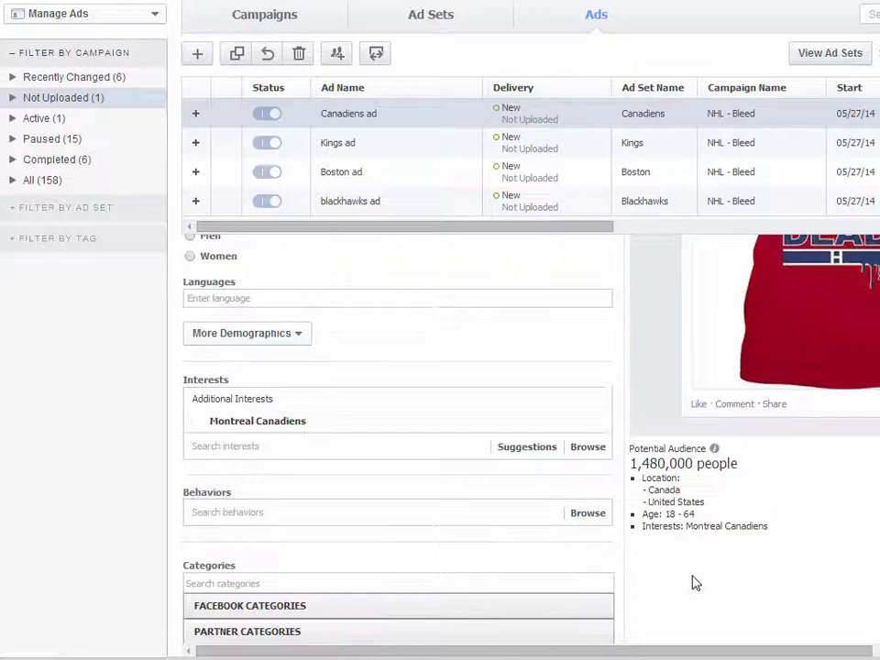
{"action": "scroll", "coordinate": [694, 583], "scroll_direction": "up", "scroll_amount": 5}
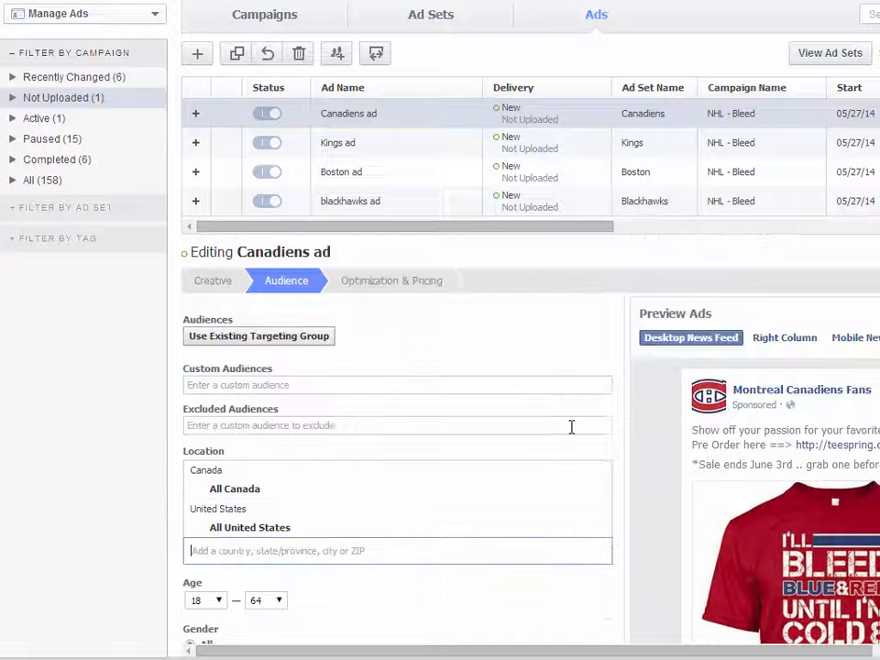
{"action": "left_click", "coordinate": [597, 530]}
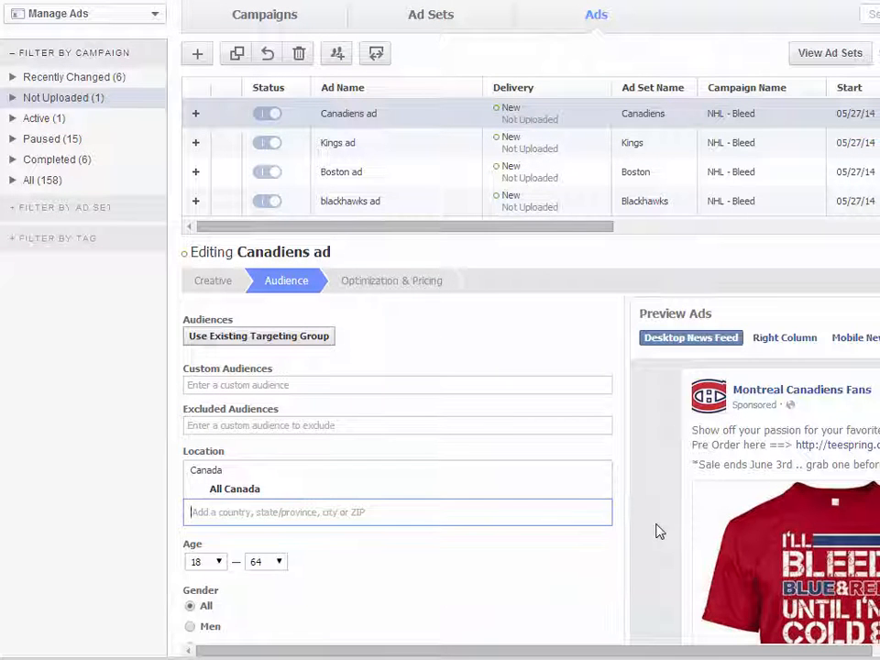
Duplicate the Canadiens ad set within the NHL - Bleed campaign and rename the copy as Rangers
{"action": "scroll", "coordinate": [662, 541], "scroll_direction": "down", "scroll_amount": 2}
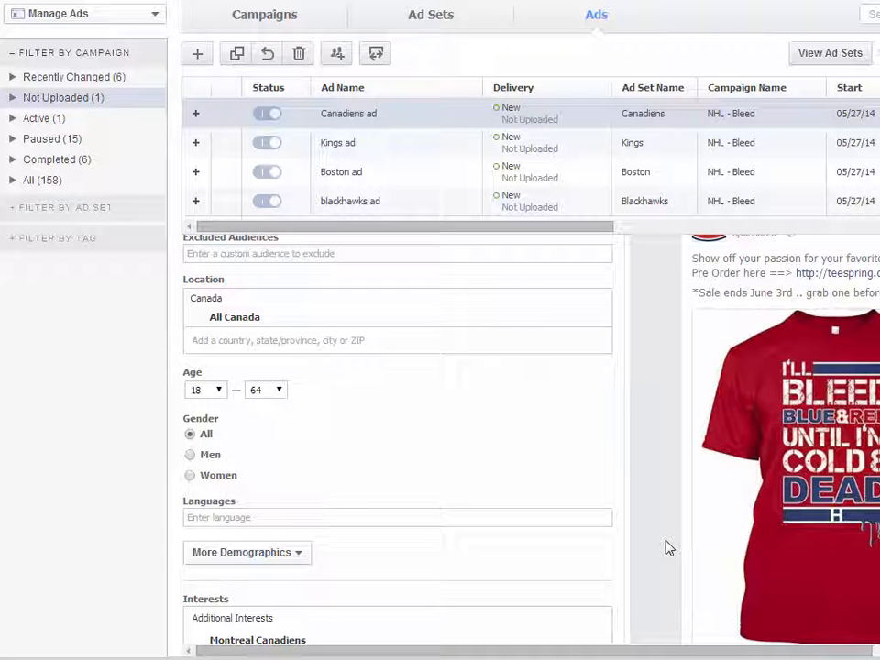
{"action": "scroll", "coordinate": [644, 511], "scroll_direction": "down", "scroll_amount": 4}
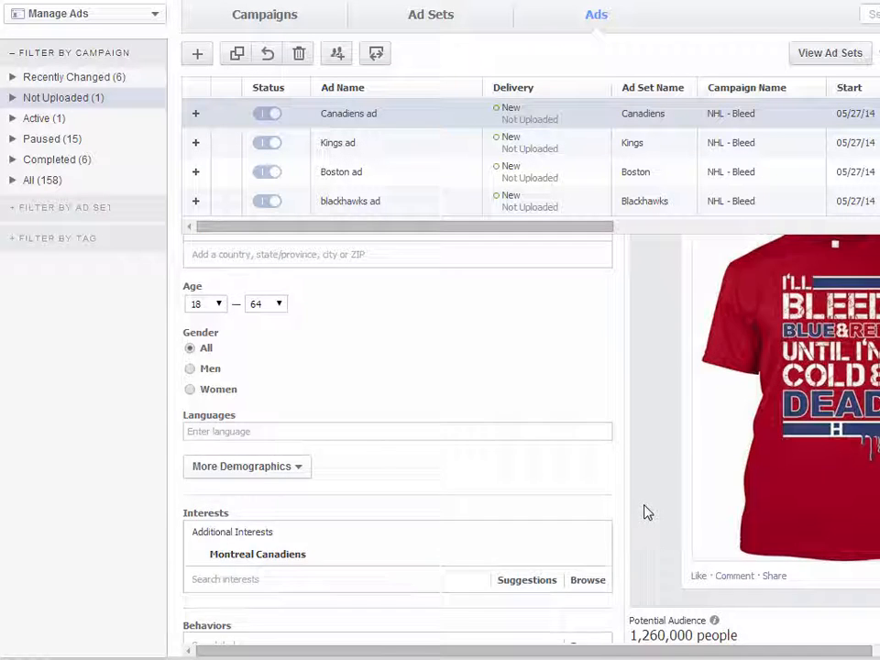
{"action": "scroll", "coordinate": [674, 567], "scroll_direction": "down", "scroll_amount": 6}
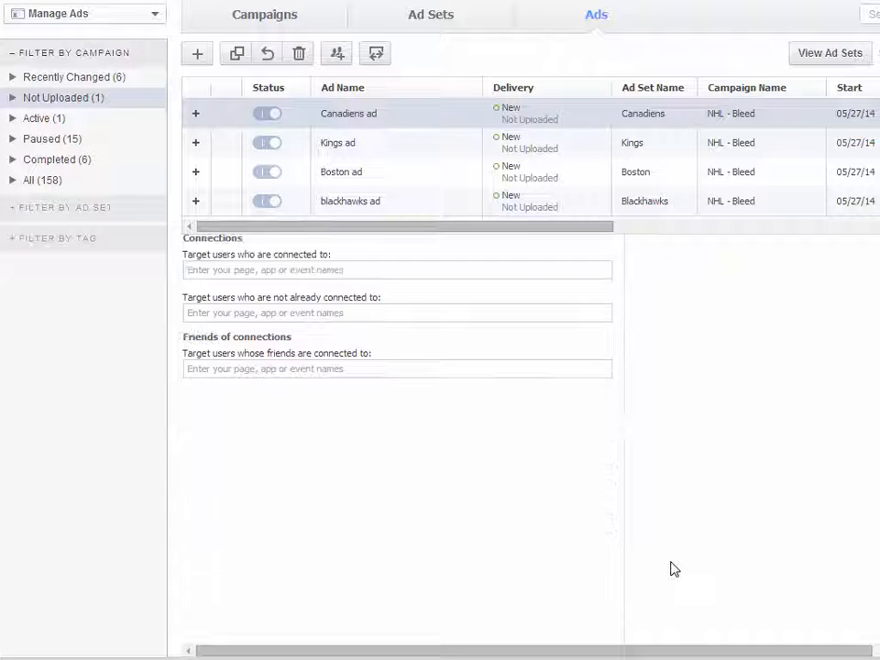
{"action": "scroll", "coordinate": [673, 569], "scroll_direction": "up", "scroll_amount": 10}
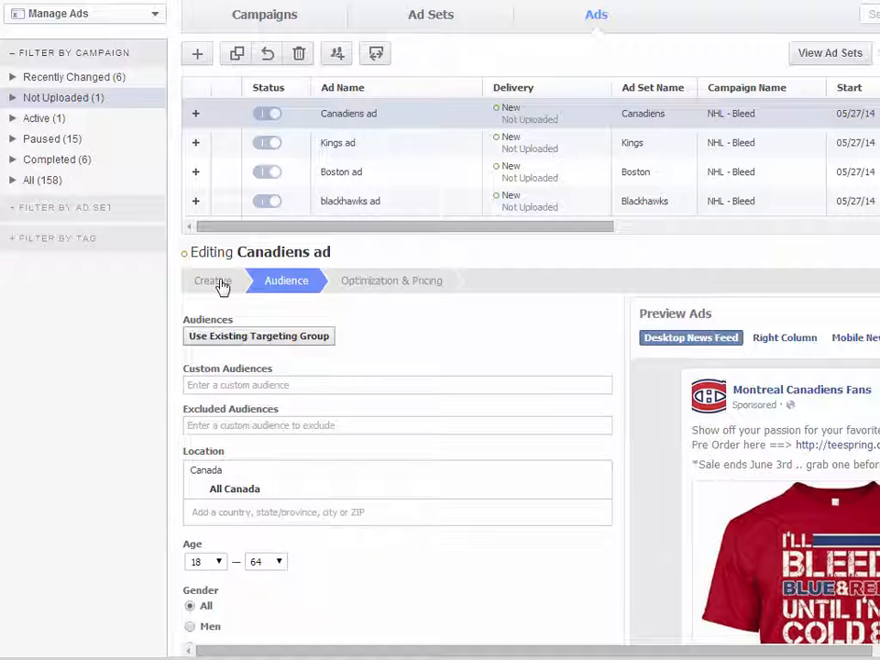
{"action": "left_click", "coordinate": [222, 285]}
{"action": "left_click", "coordinate": [449, 18]}
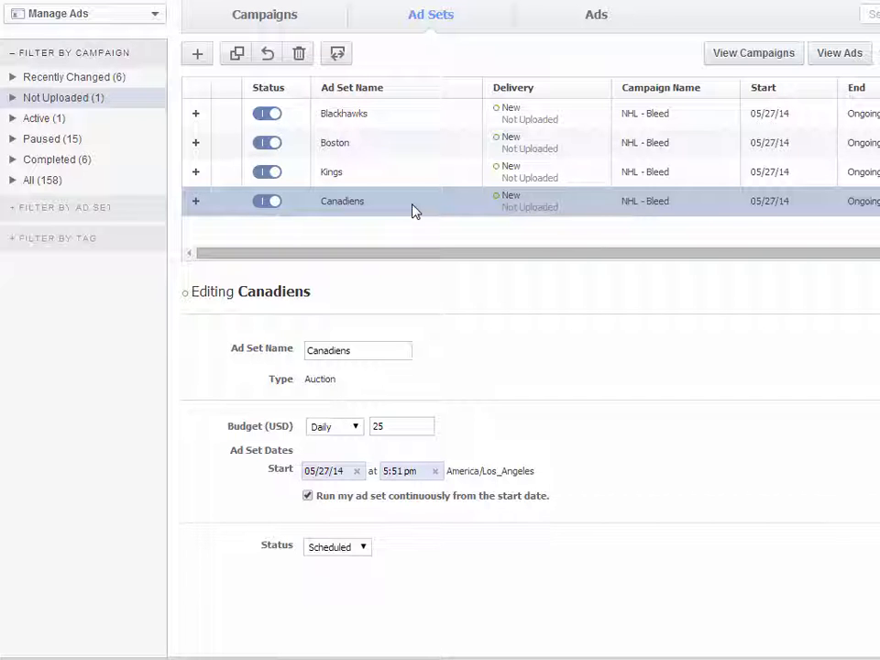
{"action": "left_click", "coordinate": [236, 57]}
{"action": "left_click", "coordinate": [681, 348]}
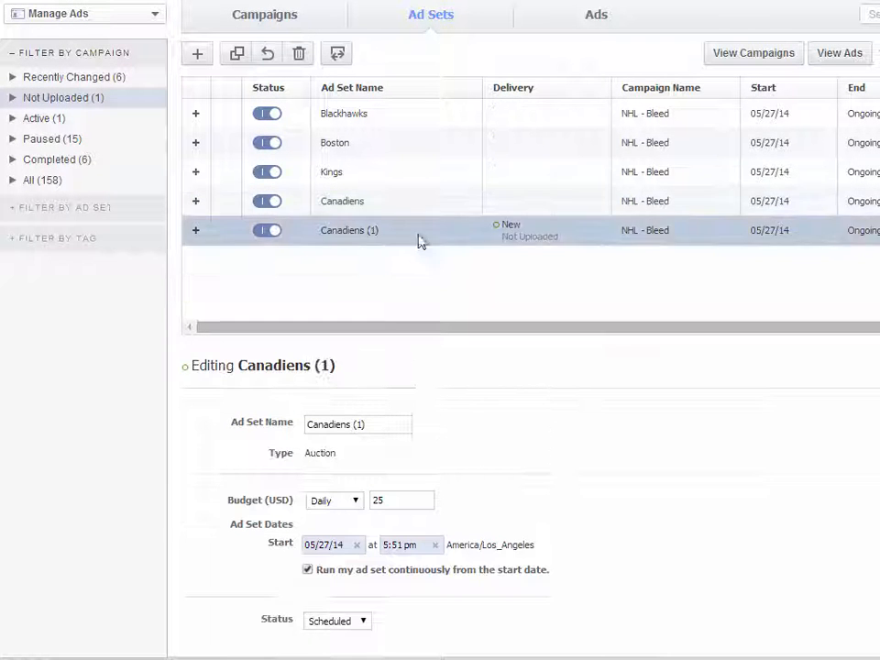
{"action": "triple_click", "coordinate": [384, 427]}
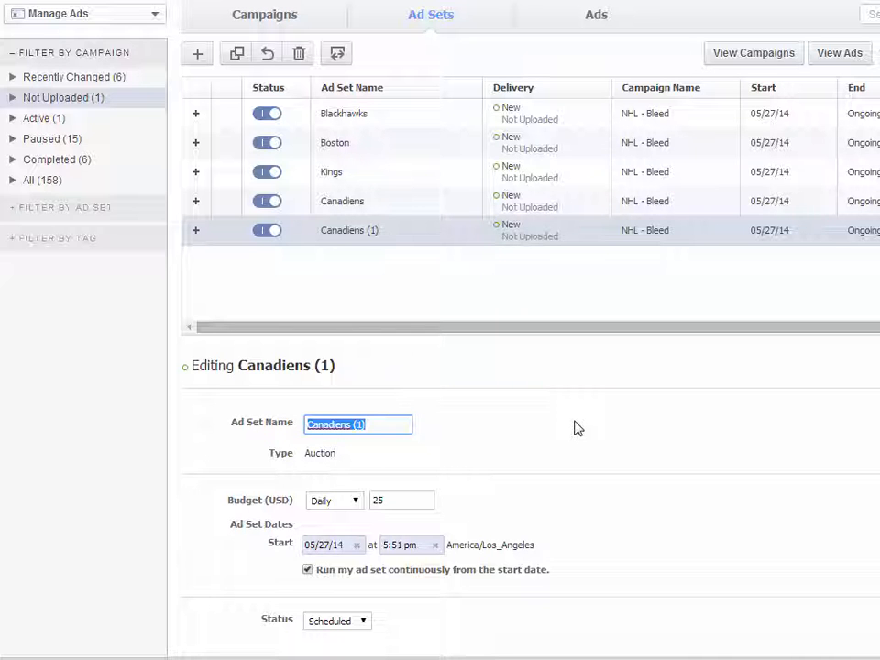
{"action": "type", "text": "Rangers"}
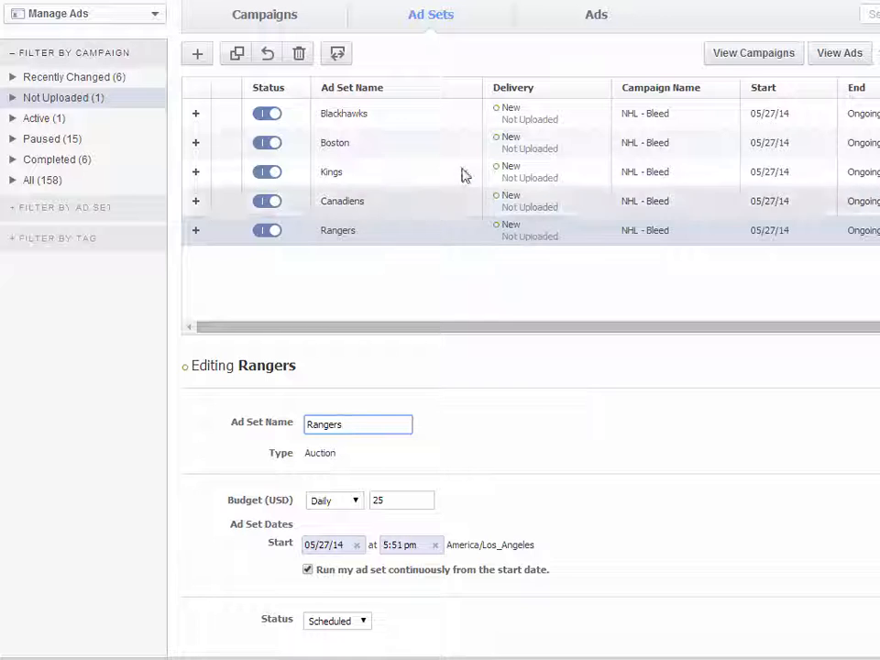
Open the duplicated Canadiens ad in the Rangers ad set and rename it as Rangers ad
{"action": "left_click", "coordinate": [588, 25]}
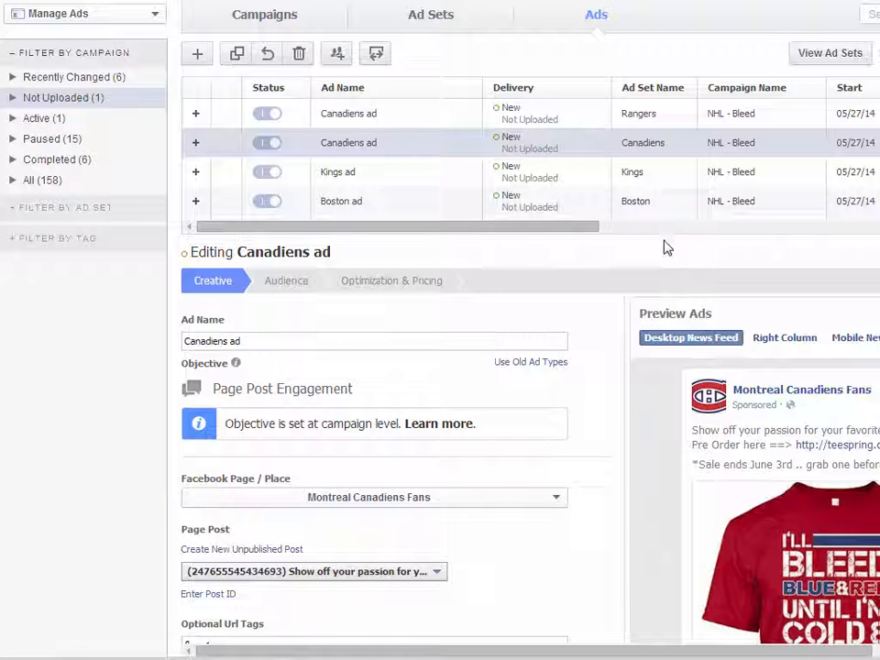
{"action": "left_click", "coordinate": [659, 115]}
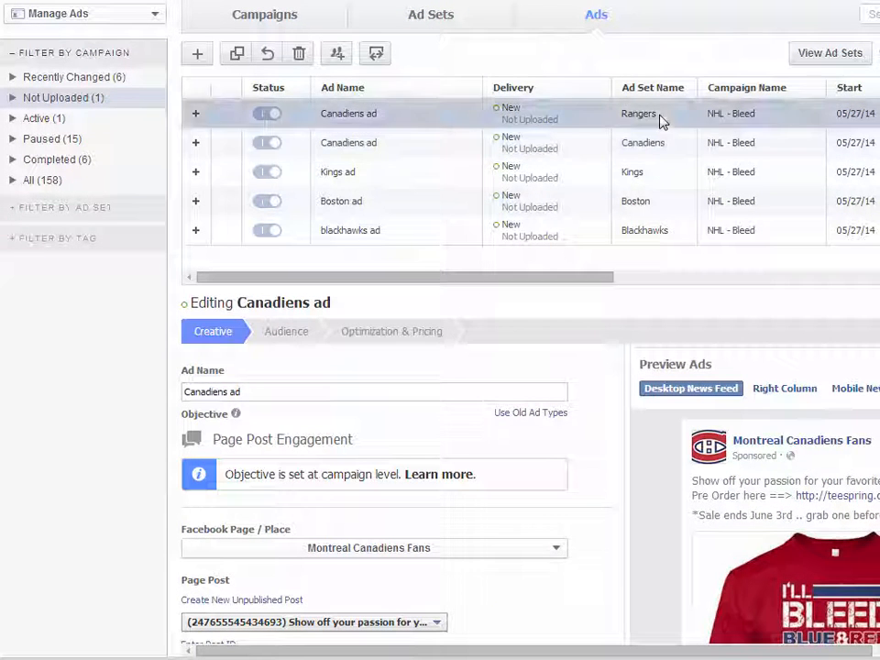
{"action": "double_click", "coordinate": [210, 391]}
{"action": "type", "text": "Rangers"}
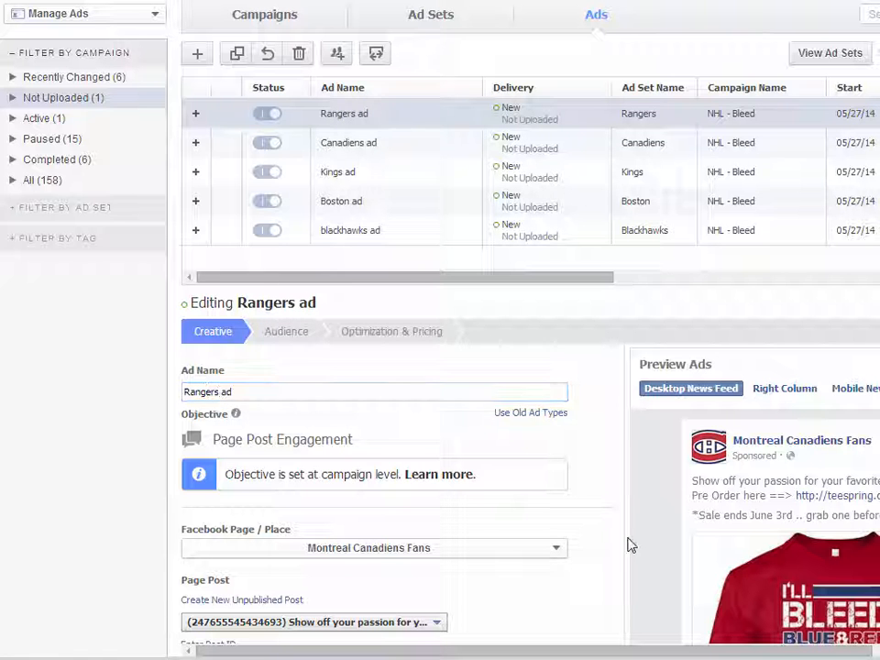
Switch the Rangers ad's Facebook page to New York Rangers Fans and choose its "Show off your passion" page post
{"action": "scroll", "coordinate": [629, 547], "scroll_direction": "down", "scroll_amount": 2}
{"action": "left_click", "coordinate": [399, 377]}
{"action": "scroll", "coordinate": [363, 482], "scroll_direction": "down", "scroll_amount": 10}
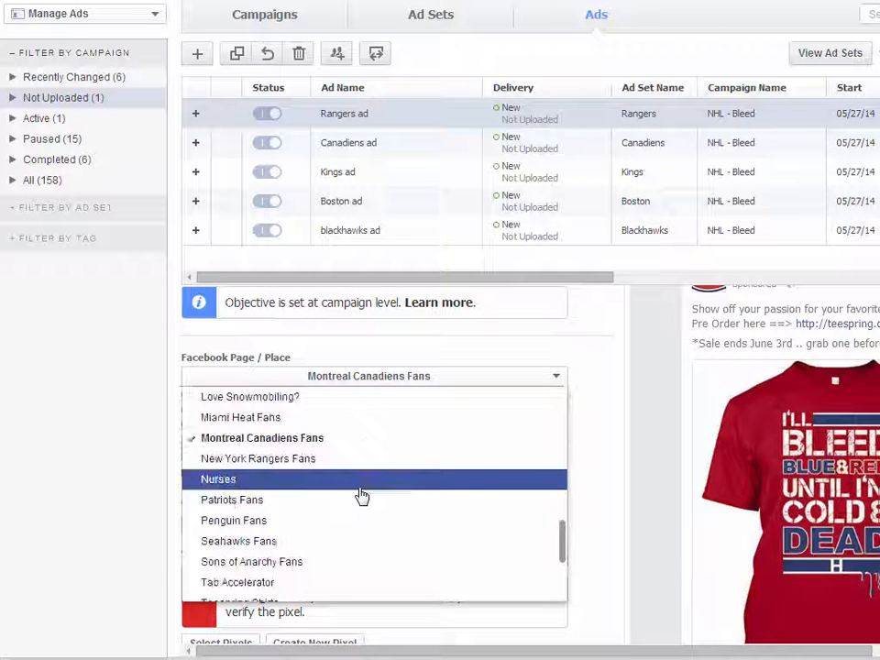
{"action": "left_click", "coordinate": [357, 461]}
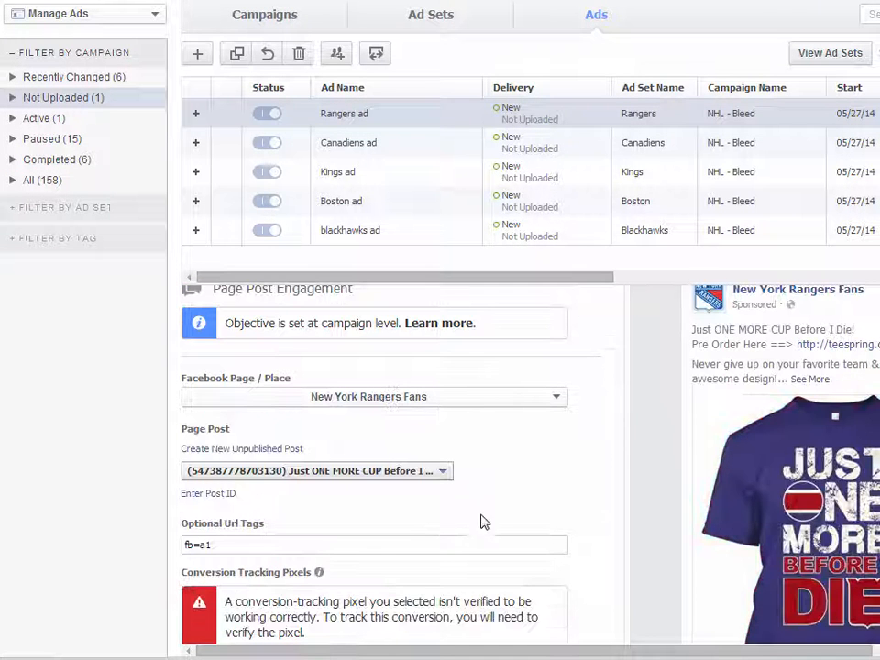
{"action": "left_click", "coordinate": [439, 474]}
{"action": "left_click", "coordinate": [426, 516]}
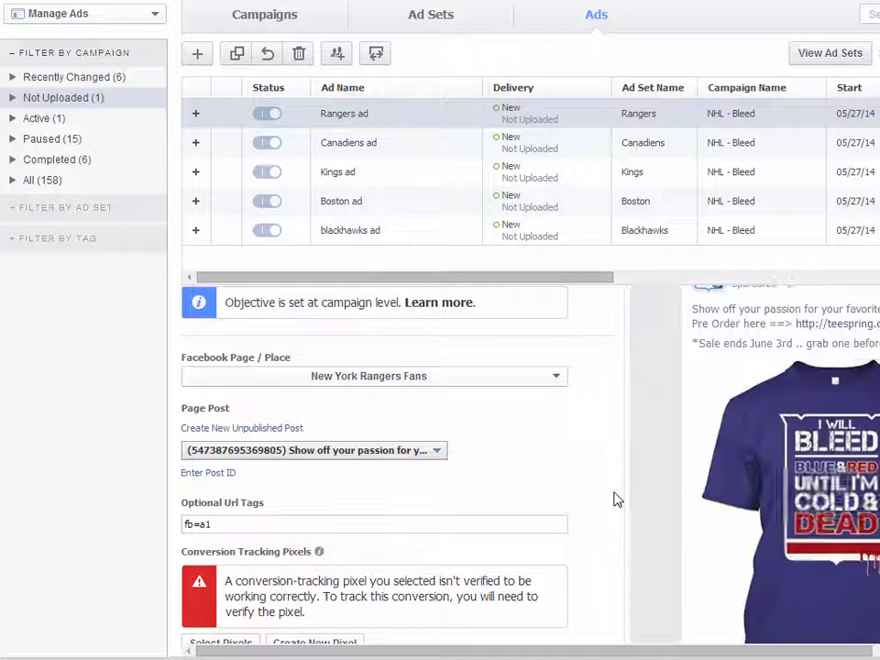
Replace the Montreal conversion-tracking pixel on the Rangers ad with the "teespring - bleed rangers 1" pixel
{"action": "scroll", "coordinate": [615, 499], "scroll_direction": "down", "scroll_amount": 4}
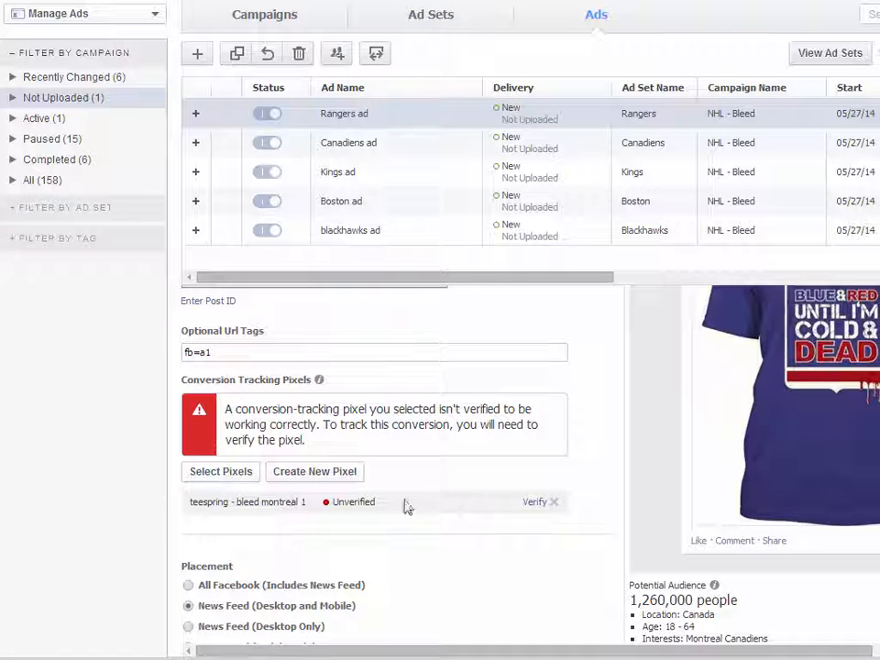
{"action": "left_click", "coordinate": [553, 502]}
{"action": "left_click", "coordinate": [214, 406]}
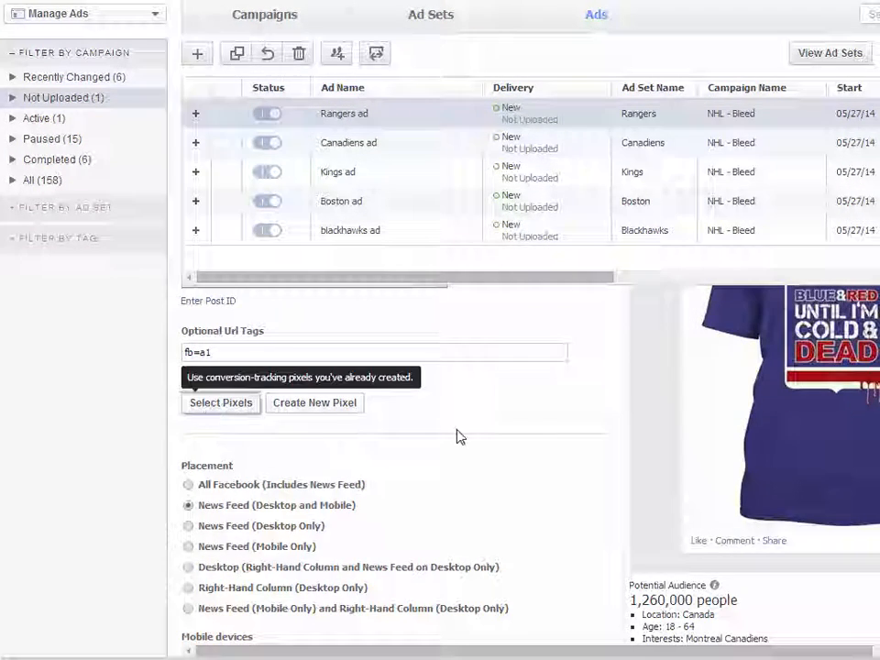
{"action": "type", "text": "ra"}
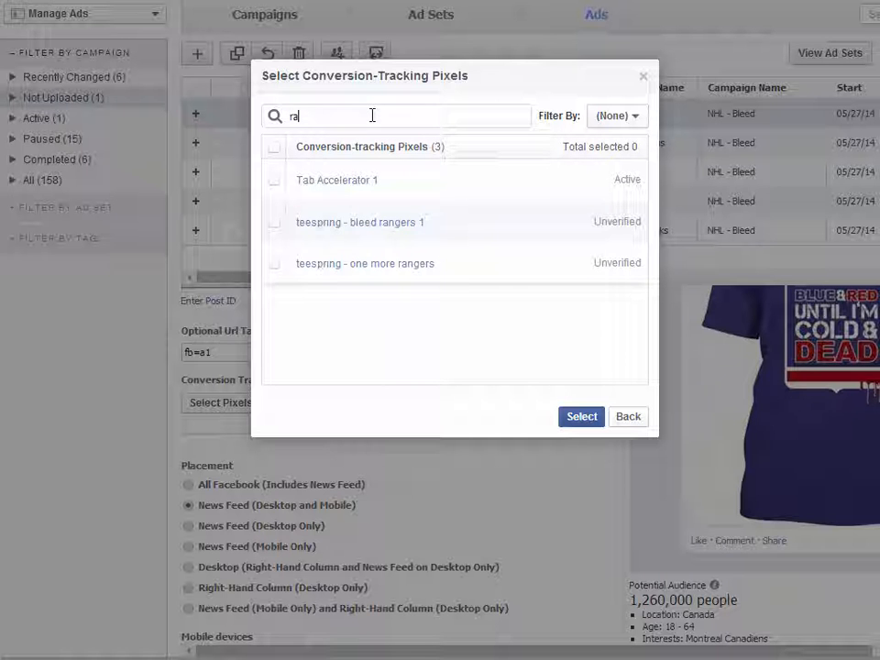
{"action": "left_click", "coordinate": [417, 224]}
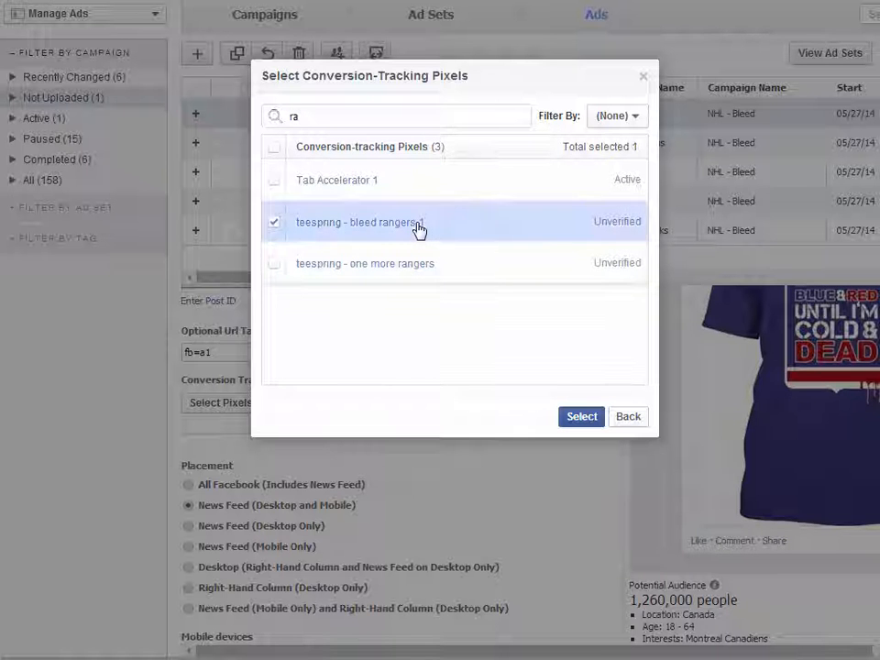
{"action": "left_click", "coordinate": [581, 417]}
Replace Canada with United States as the location in the Rangers ad's audience
{"action": "scroll", "coordinate": [609, 559], "scroll_direction": "up", "scroll_amount": 3}
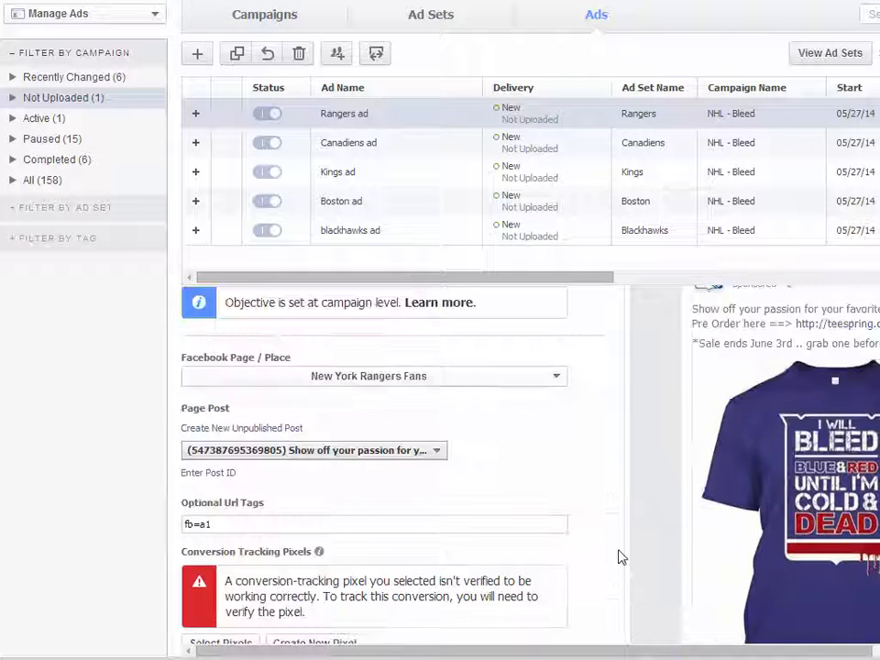
{"action": "left_click", "coordinate": [284, 331]}
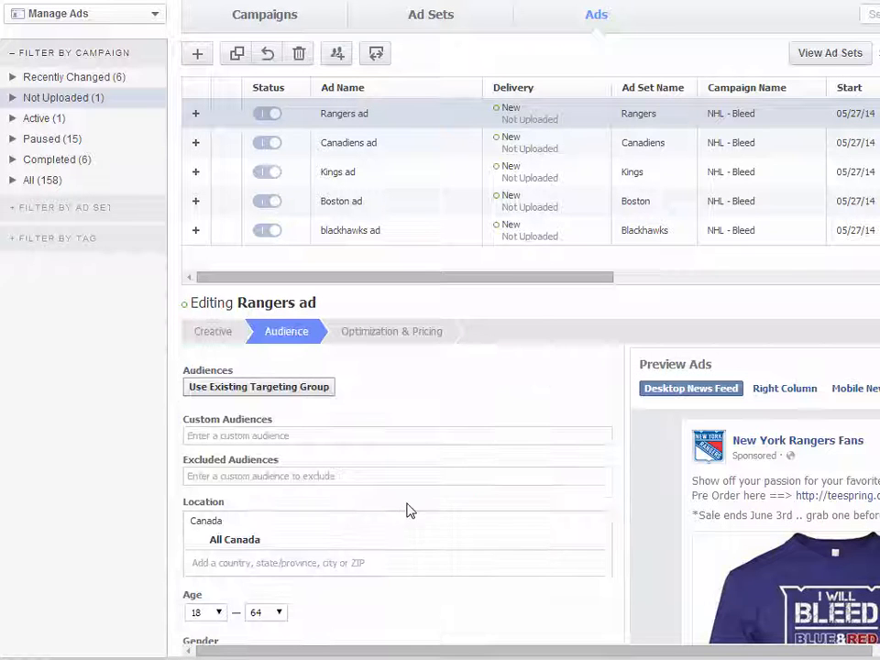
{"action": "left_click", "coordinate": [598, 542]}
{"action": "type", "text": "united"}
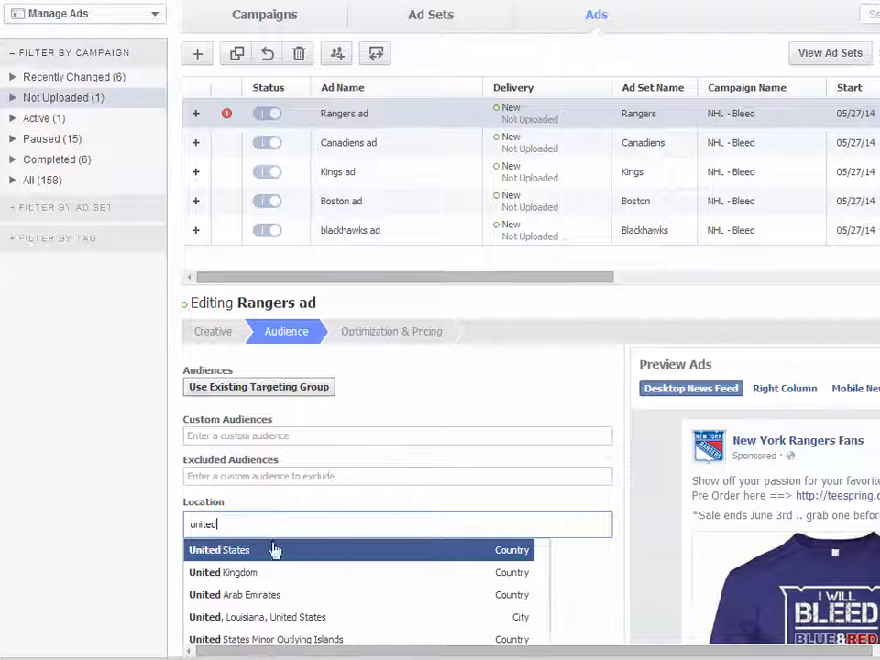
{"action": "left_click", "coordinate": [275, 549]}
Replace the Montreal Canadiens interest with New York Rangers in the Rangers ad's audience, and check the potential audience
{"action": "scroll", "coordinate": [641, 585], "scroll_direction": "down", "scroll_amount": 5}
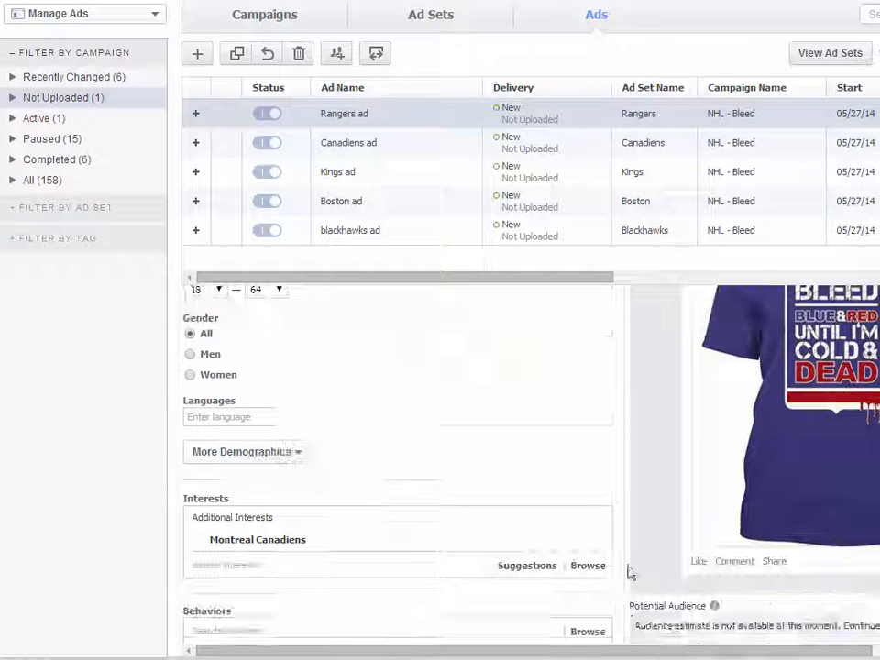
{"action": "left_click", "coordinate": [602, 539]}
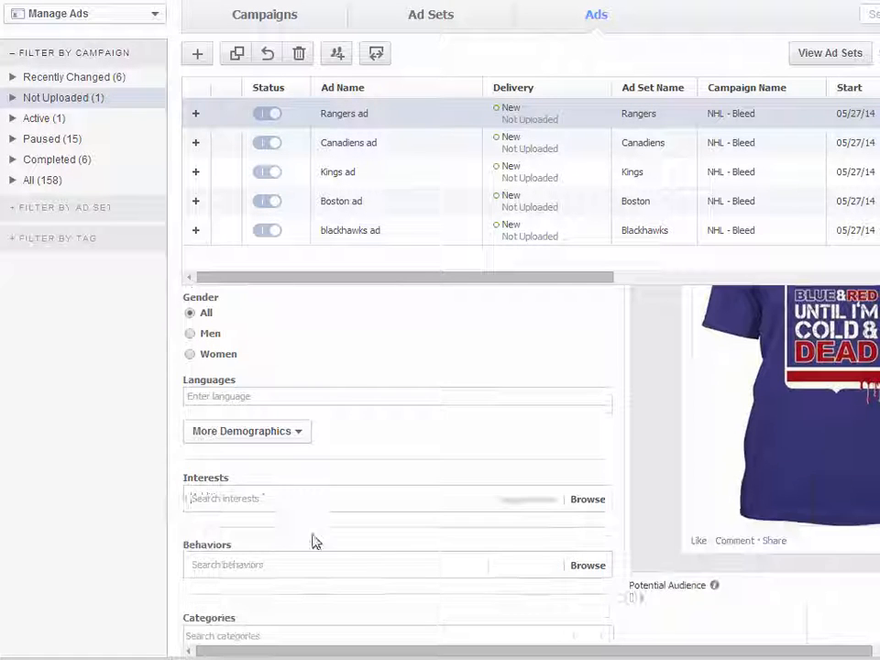
{"action": "left_click", "coordinate": [295, 498]}
{"action": "type", "text": "new york ra"}
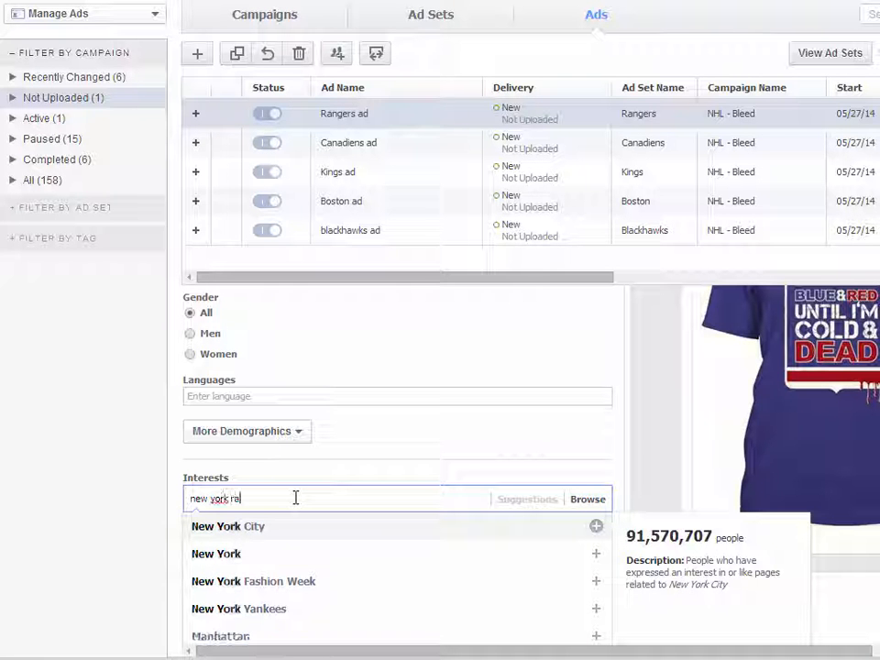
{"action": "type", "text": "nger"}
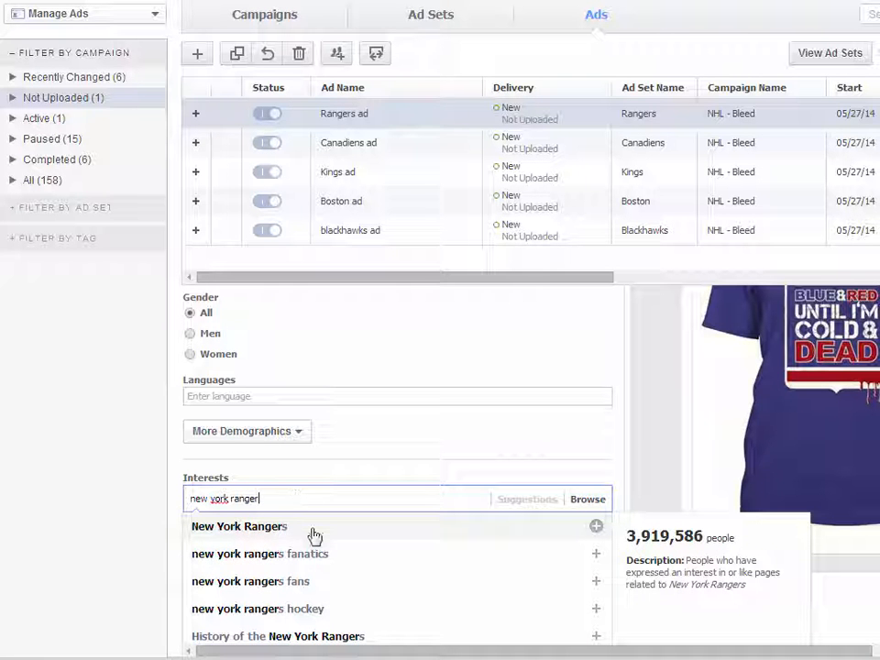
{"action": "left_click", "coordinate": [312, 536]}
{"action": "scroll", "coordinate": [458, 550], "scroll_direction": "down", "scroll_amount": 2}
{"action": "scroll", "coordinate": [343, 510], "scroll_direction": "down", "scroll_amount": 3}
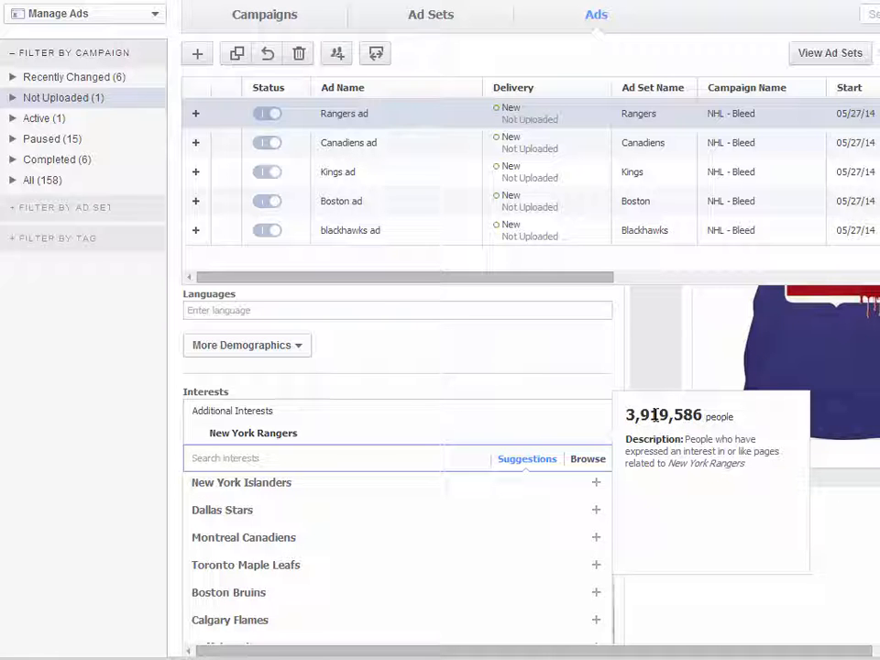
{"action": "left_click", "coordinate": [854, 566]}
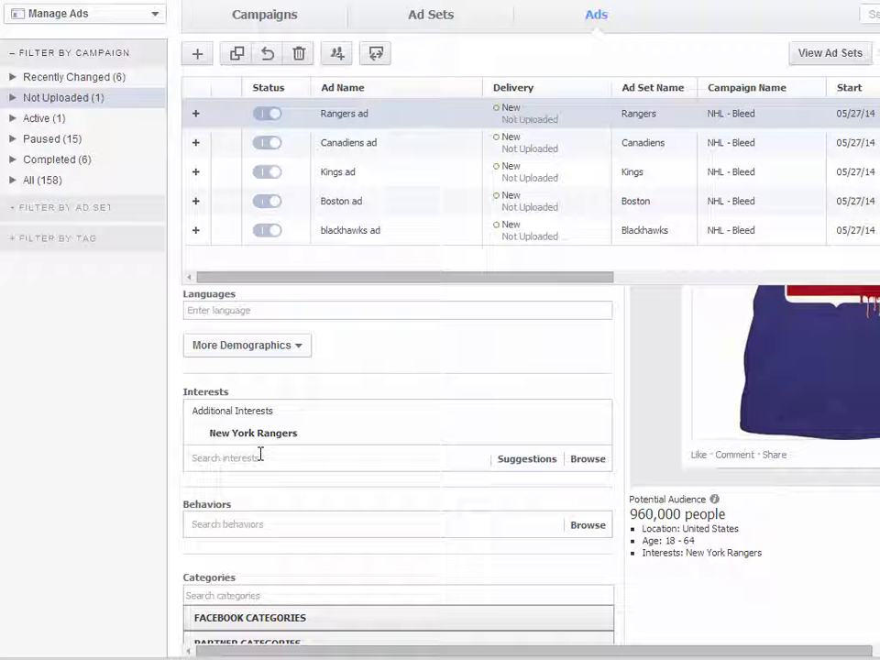
{"action": "scroll", "coordinate": [779, 568], "scroll_direction": "down", "scroll_amount": 1}
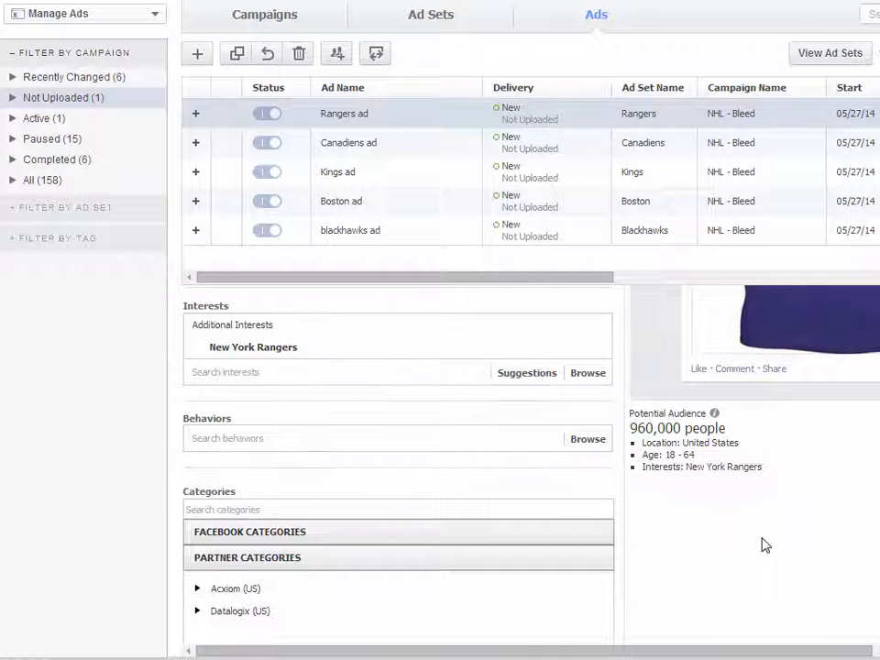
Add the Sportsmen behavior from Purchase behavior > Buyer profiles to the Rangers ad's audience
{"action": "scroll", "coordinate": [479, 515], "scroll_direction": "down", "scroll_amount": 1}
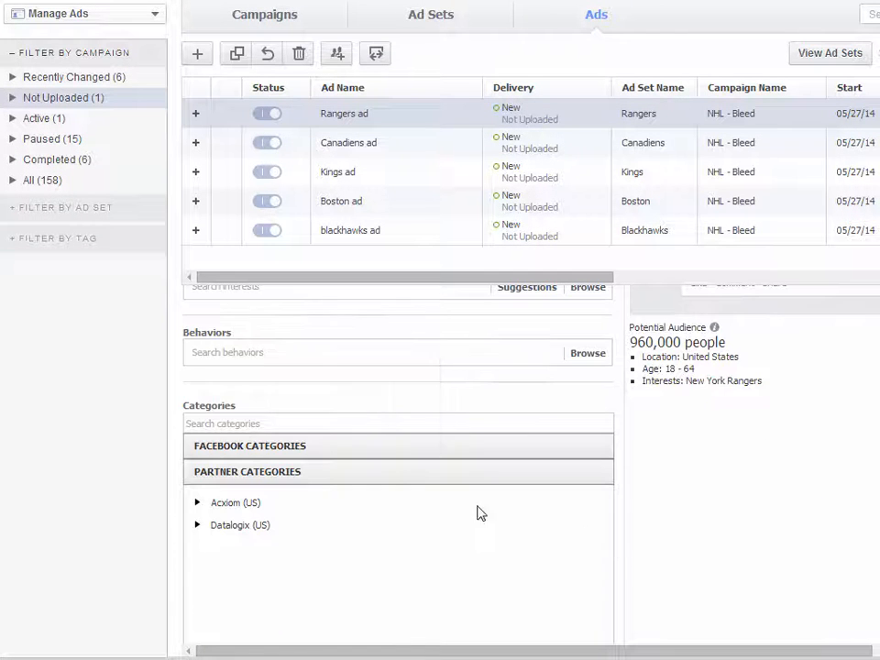
{"action": "left_click", "coordinate": [212, 354]}
{"action": "left_click", "coordinate": [197, 520]}
{"action": "scroll", "coordinate": [199, 529], "scroll_direction": "down", "scroll_amount": 5}
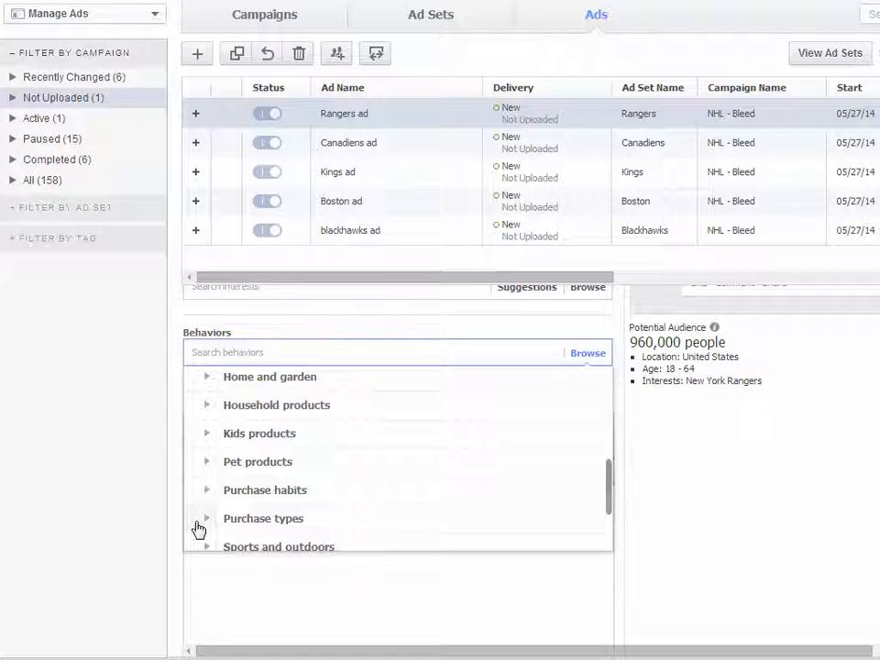
{"action": "scroll", "coordinate": [196, 526], "scroll_direction": "down", "scroll_amount": 3}
{"action": "scroll", "coordinate": [192, 513], "scroll_direction": "up", "scroll_amount": 3}
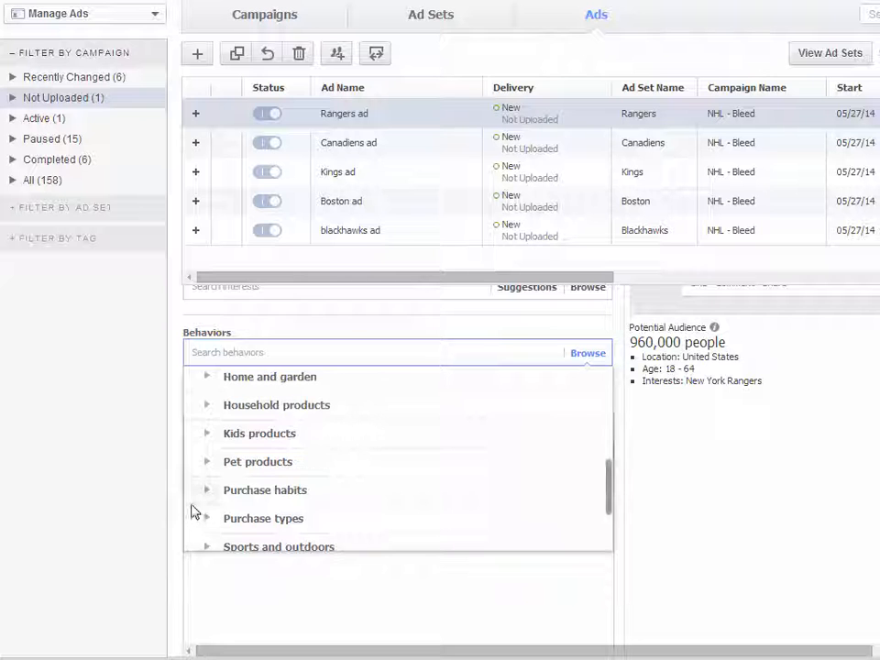
{"action": "scroll", "coordinate": [191, 495], "scroll_direction": "up", "scroll_amount": 5}
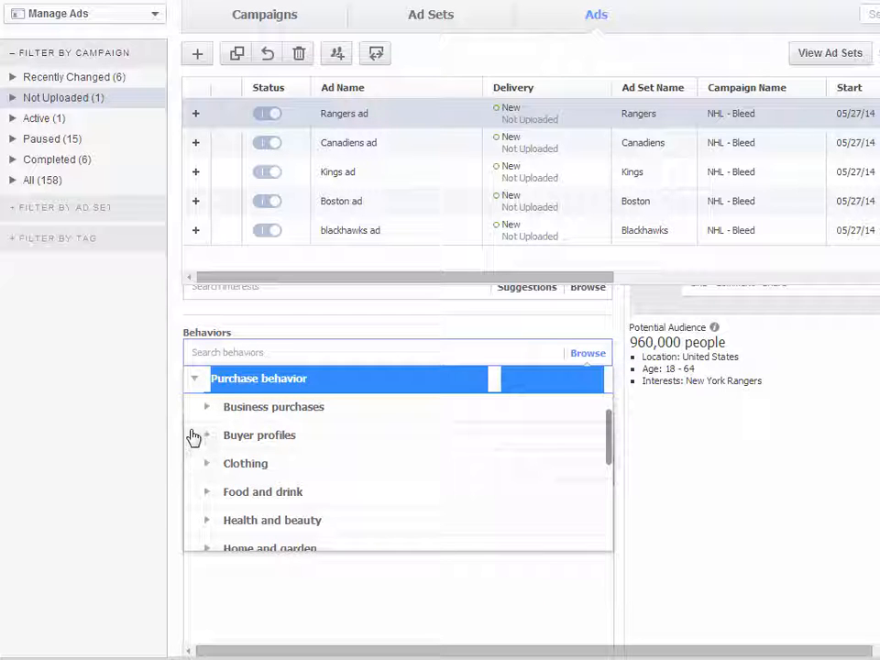
{"action": "left_click", "coordinate": [209, 441]}
{"action": "scroll", "coordinate": [251, 473], "scroll_direction": "down", "scroll_amount": 4}
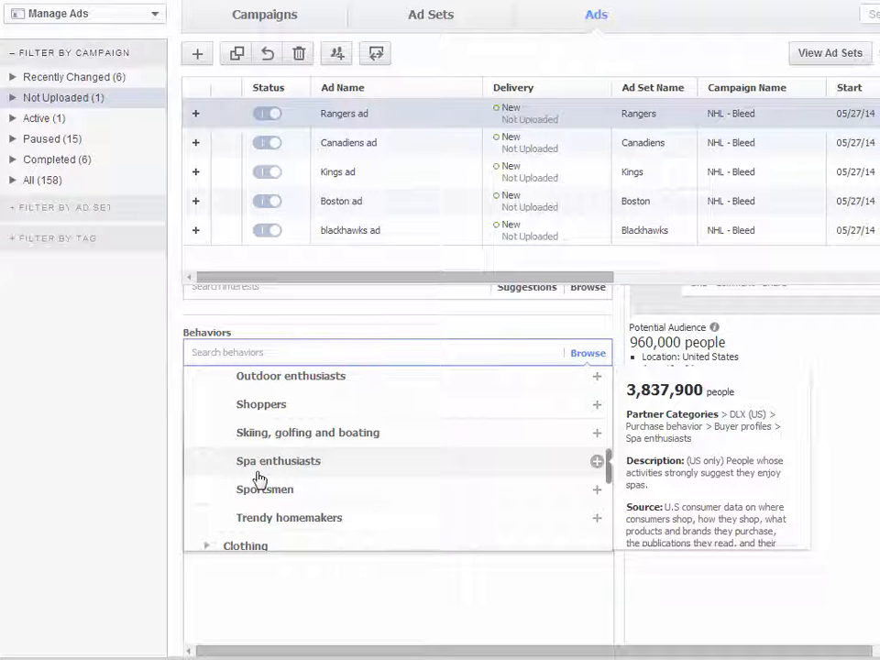
{"action": "left_click", "coordinate": [285, 487]}
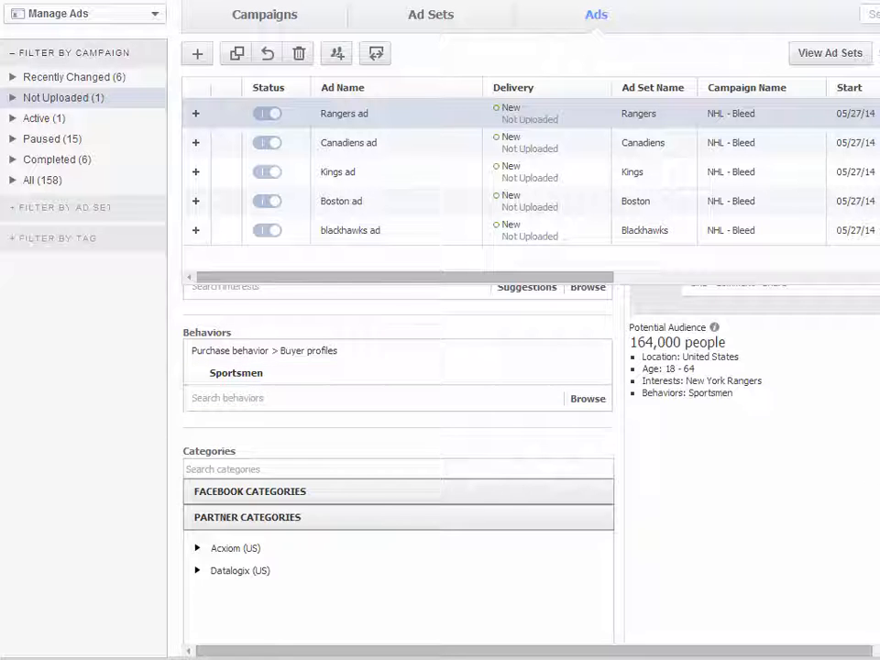
Review the Rangers ad's audience, optimization and pricing, and creative and placement settings
{"action": "scroll", "coordinate": [424, 401], "scroll_direction": "down", "scroll_amount": 5}
{"action": "scroll", "coordinate": [424, 401], "scroll_direction": "up", "scroll_amount": 15}
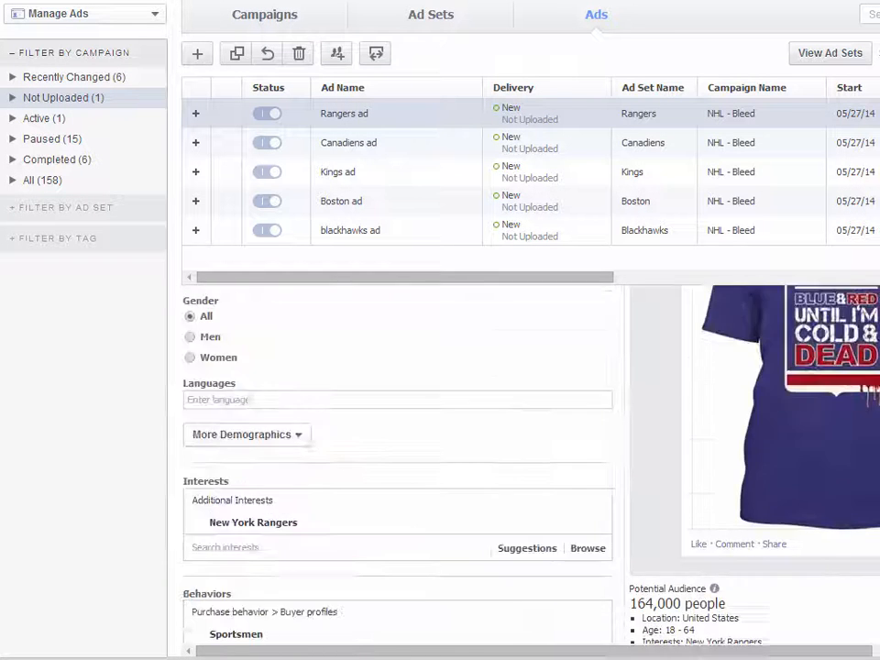
{"action": "left_click", "coordinate": [399, 336]}
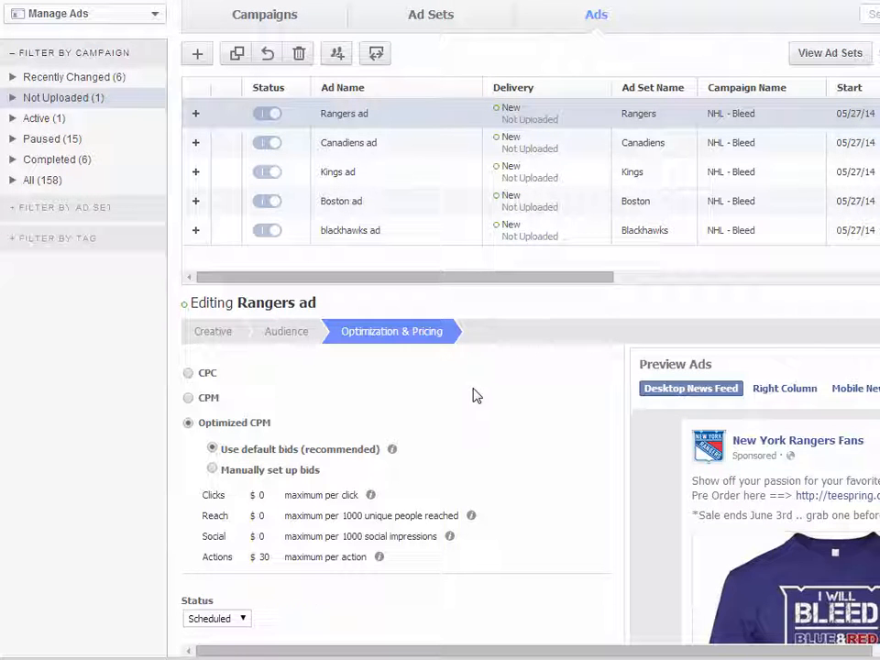
{"action": "left_click", "coordinate": [217, 333]}
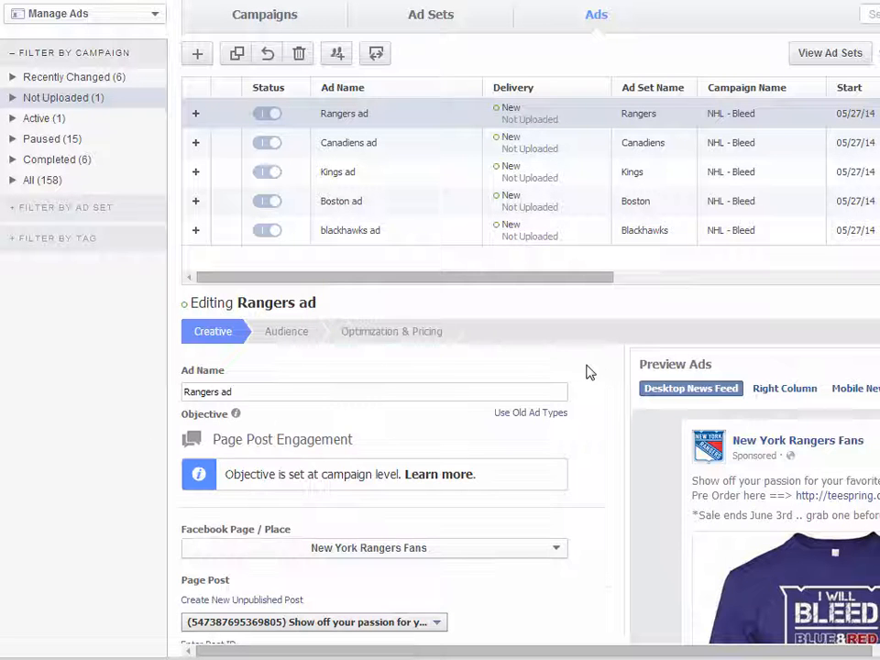
{"action": "scroll", "coordinate": [595, 473], "scroll_direction": "down", "scroll_amount": 3}
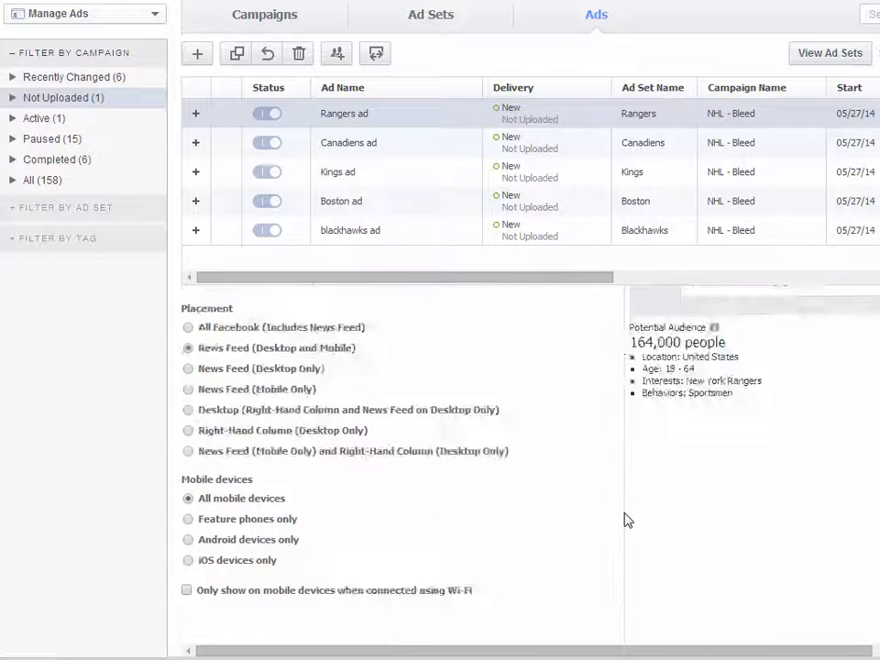
{"action": "scroll", "coordinate": [624, 519], "scroll_direction": "up", "scroll_amount": 3}
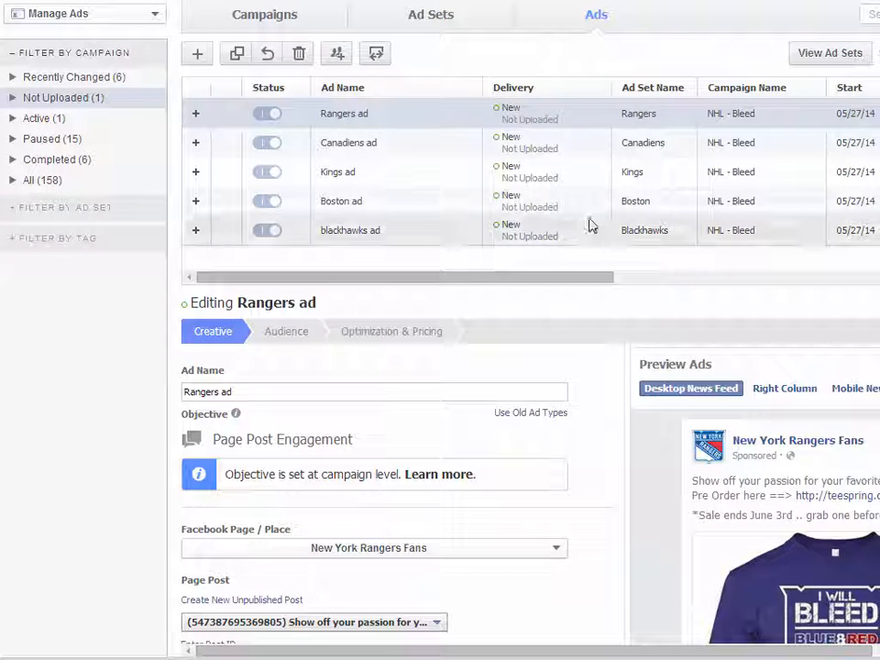
Go through the NHL - Bleed ad sets and check their names, budgets and start dates
{"action": "left_click", "coordinate": [442, 18]}
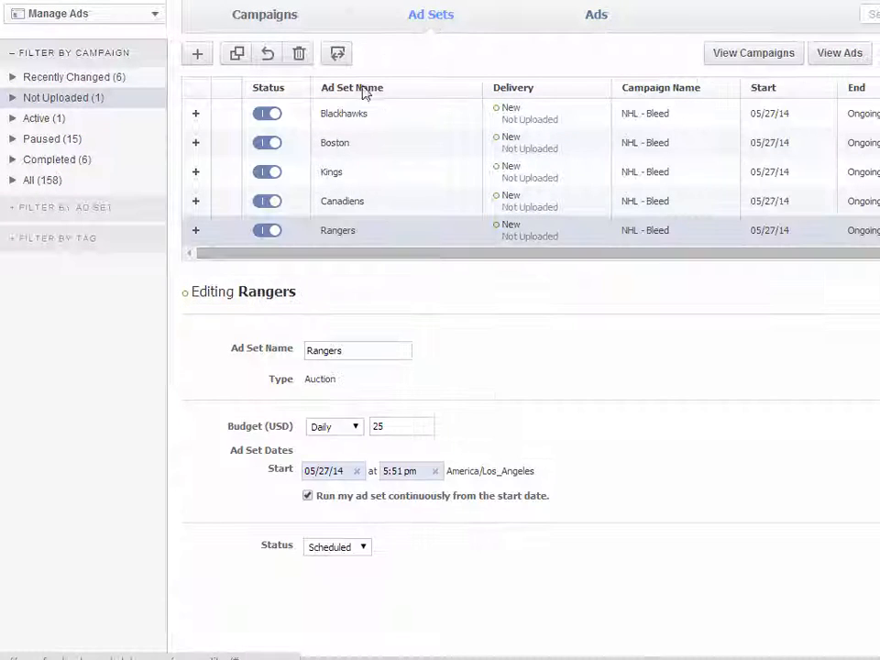
{"action": "left_click", "coordinate": [411, 124]}
{"action": "left_click", "coordinate": [412, 187]}
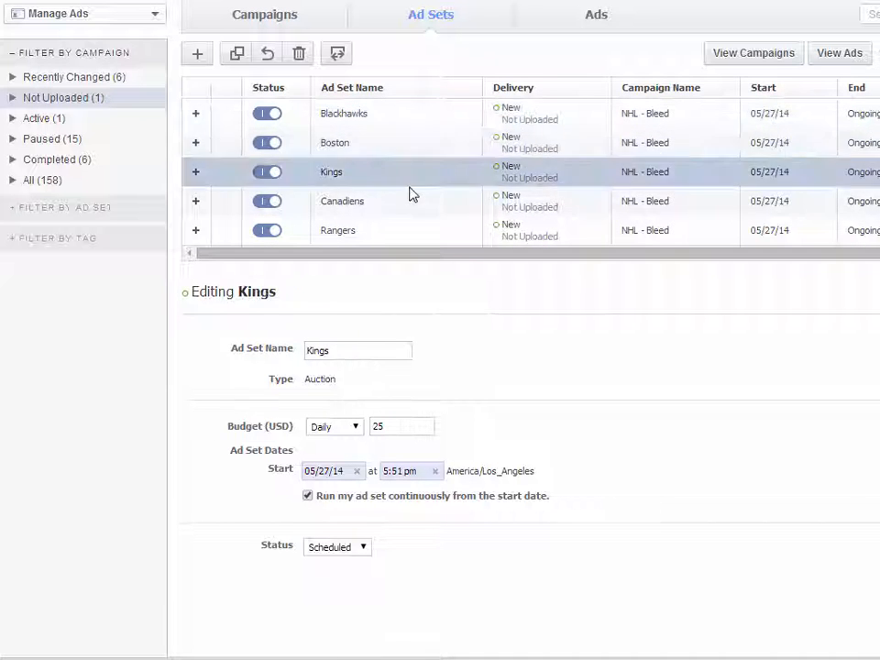
{"action": "left_click", "coordinate": [413, 200]}
{"action": "left_click", "coordinate": [413, 229]}
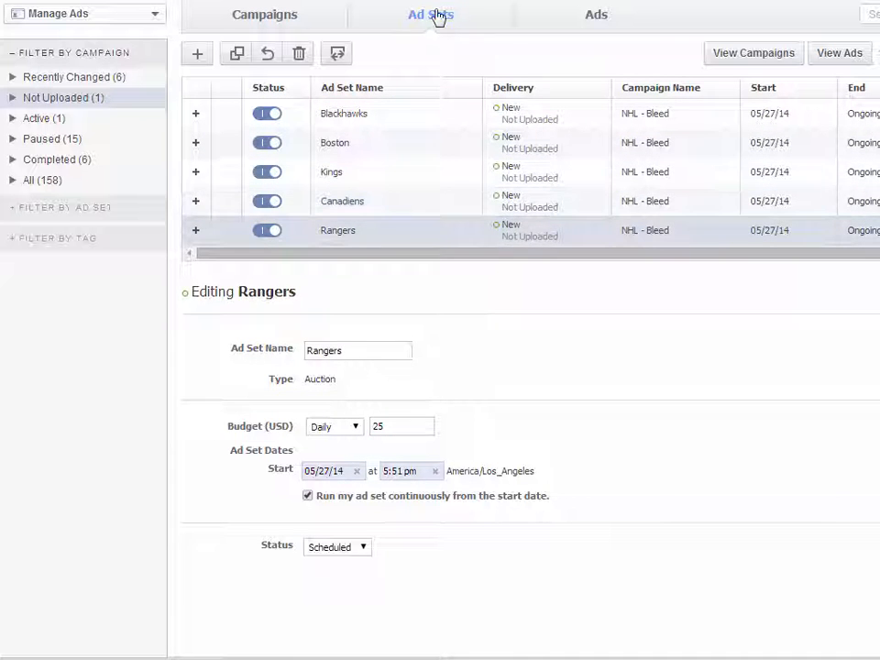
Go through all five team ads and check each preview's Facebook page, Teespring link and shirt design
{"action": "left_click", "coordinate": [583, 14]}
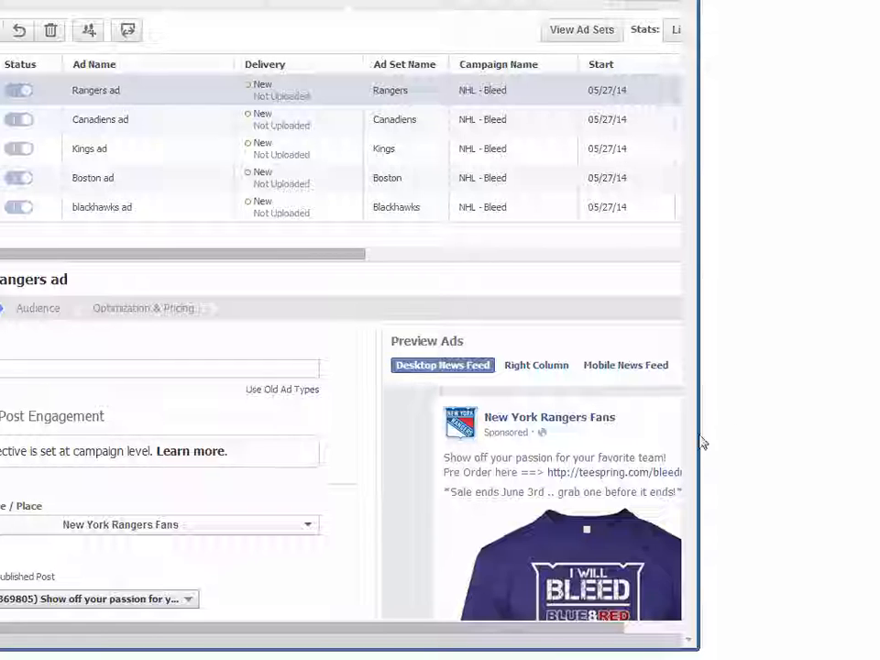
{"action": "scroll", "coordinate": [624, 458], "scroll_direction": "down", "scroll_amount": 1}
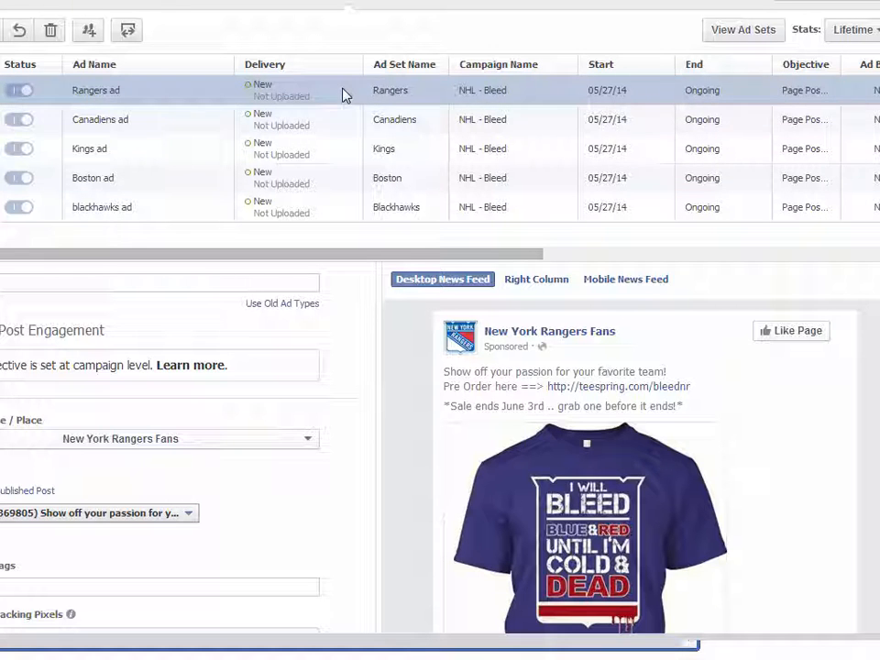
{"action": "left_click", "coordinate": [346, 127]}
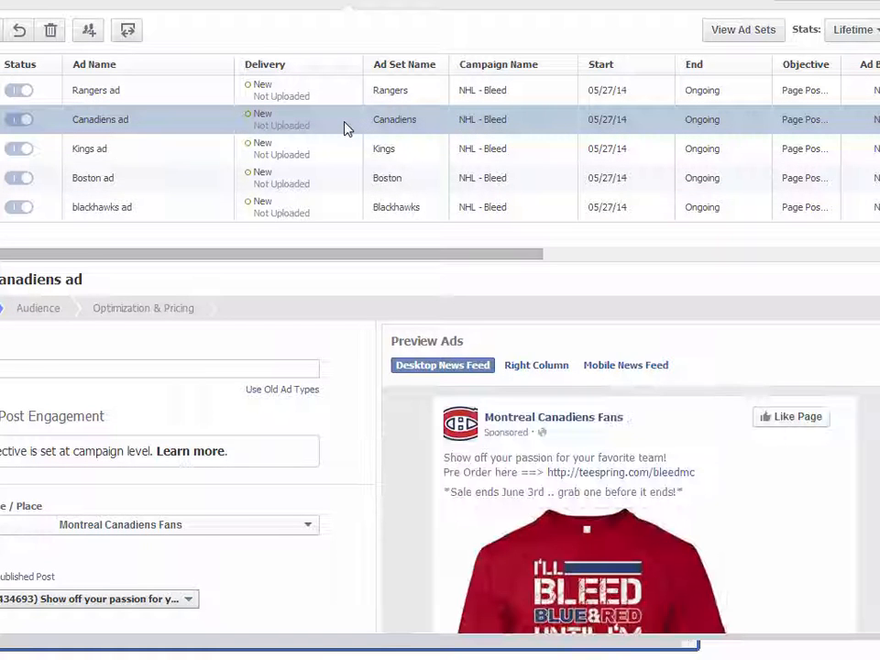
{"action": "left_click", "coordinate": [339, 156]}
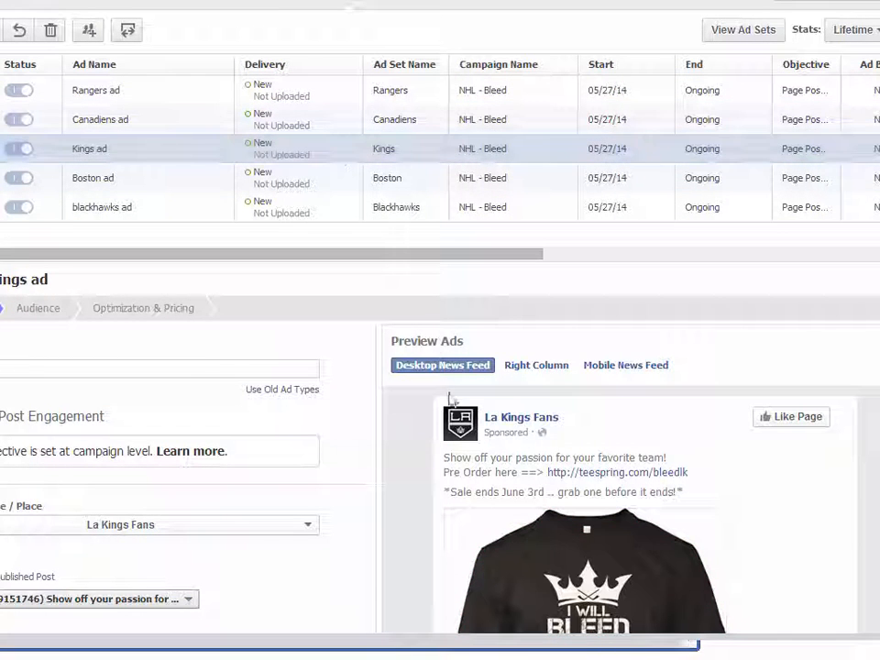
{"action": "left_click", "coordinate": [345, 188]}
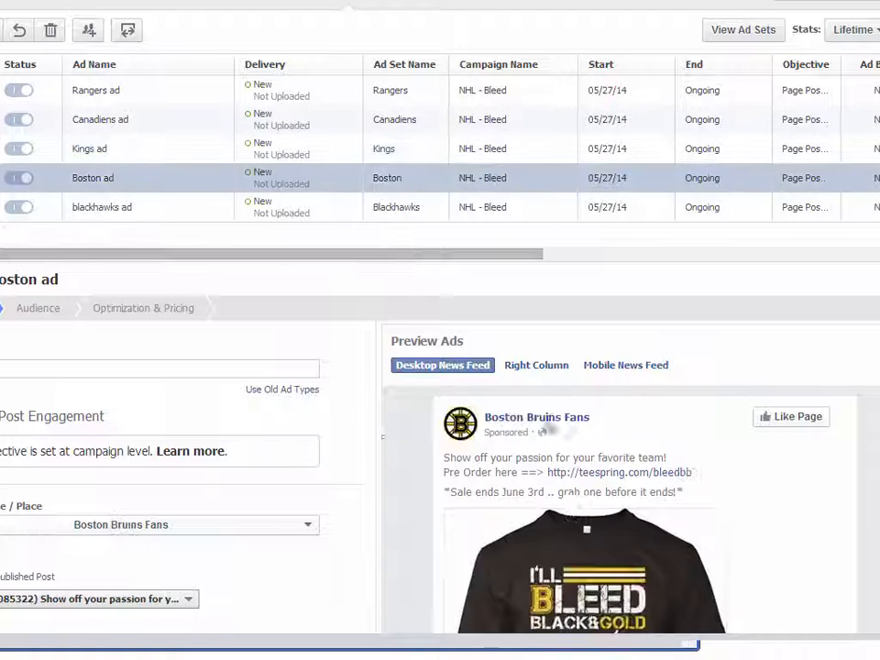
{"action": "left_click", "coordinate": [333, 216]}
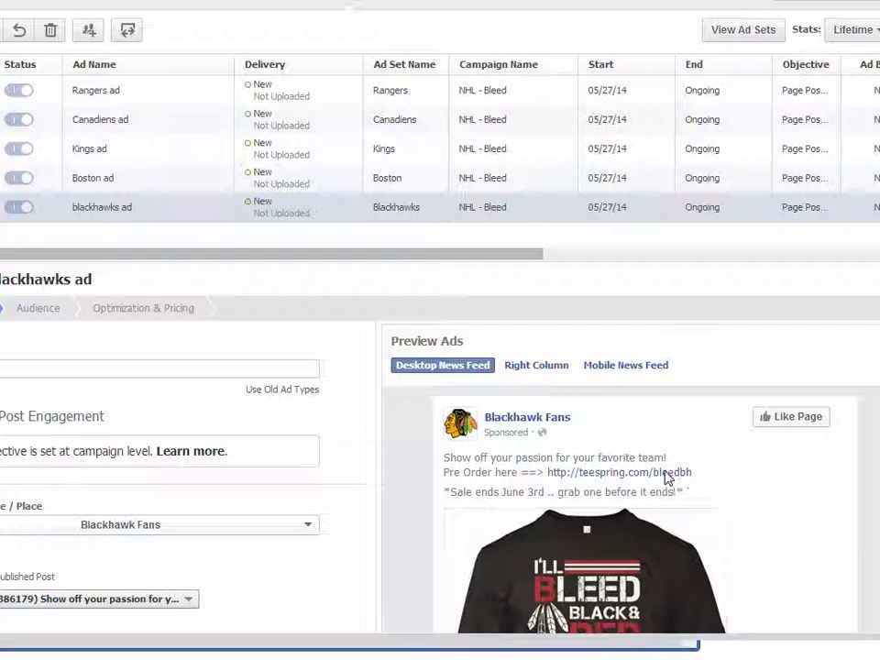
{"action": "left_click", "coordinate": [372, 183]}
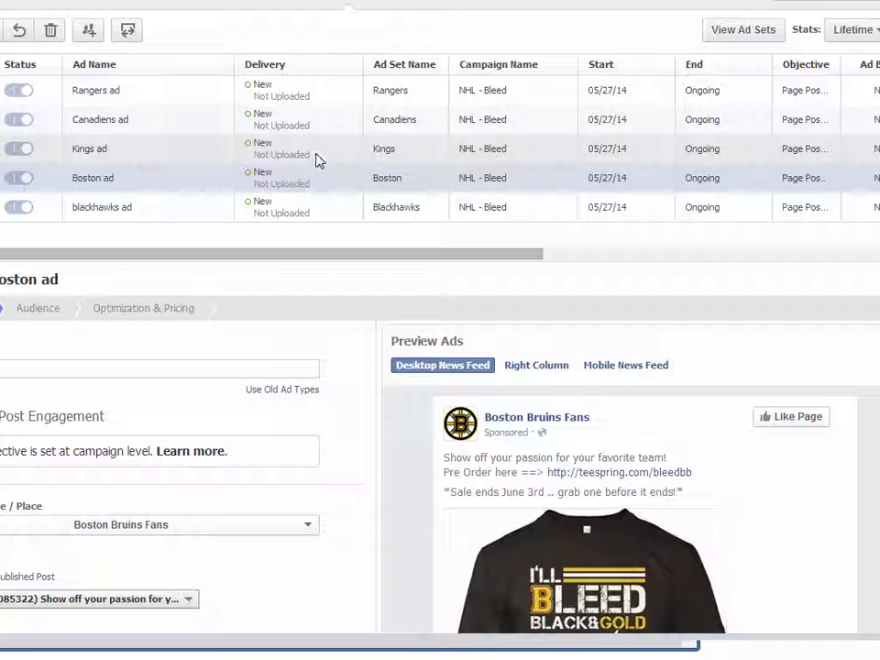
{"action": "left_click", "coordinate": [318, 160]}
{"action": "left_click", "coordinate": [308, 122]}
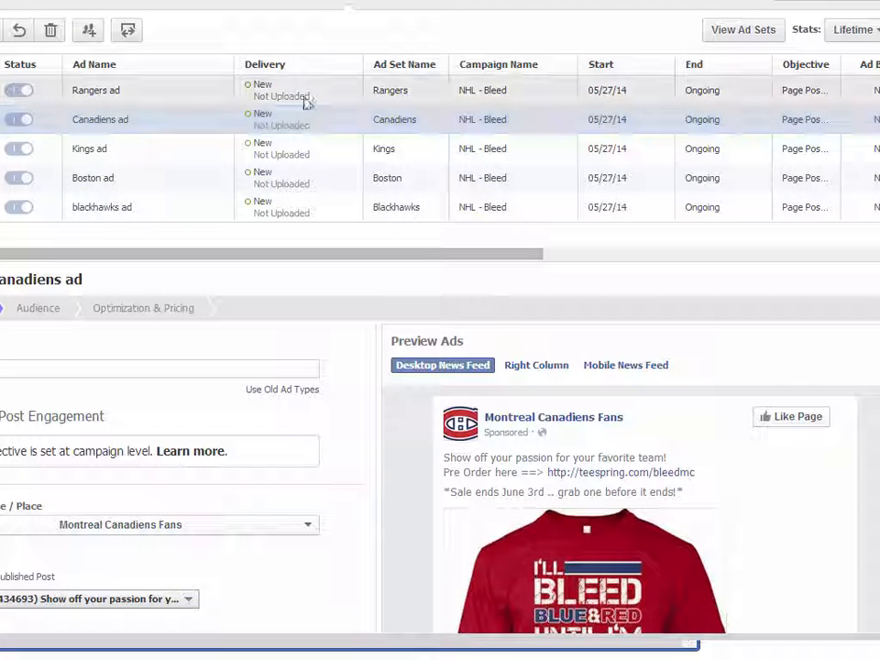
{"action": "left_click", "coordinate": [303, 94]}
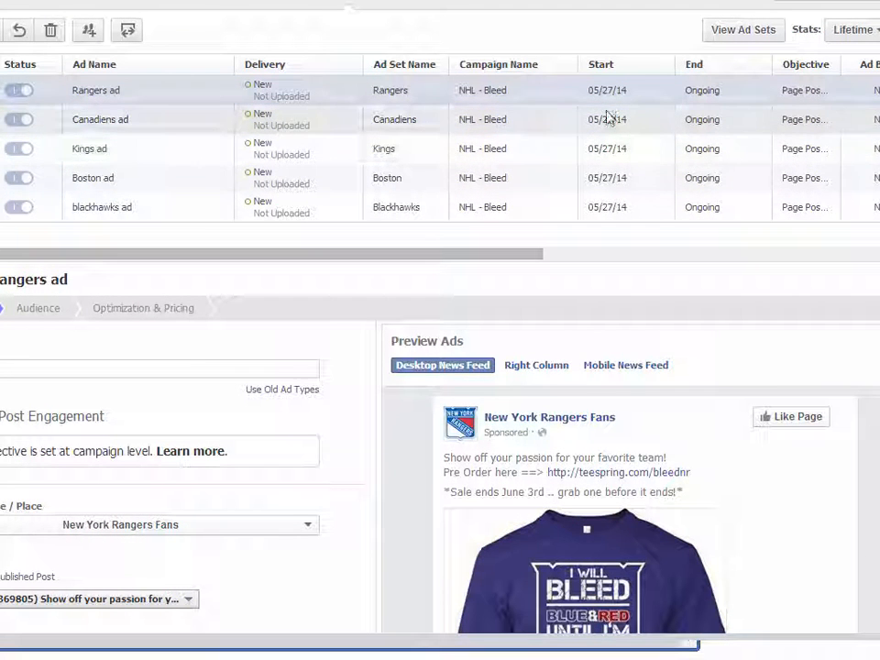
Check that the conversion-tracking pixel on each of the five ads, from Rangers to blackhawks, matches its team
{"action": "scroll", "coordinate": [360, 481], "scroll_direction": "down", "scroll_amount": 4}
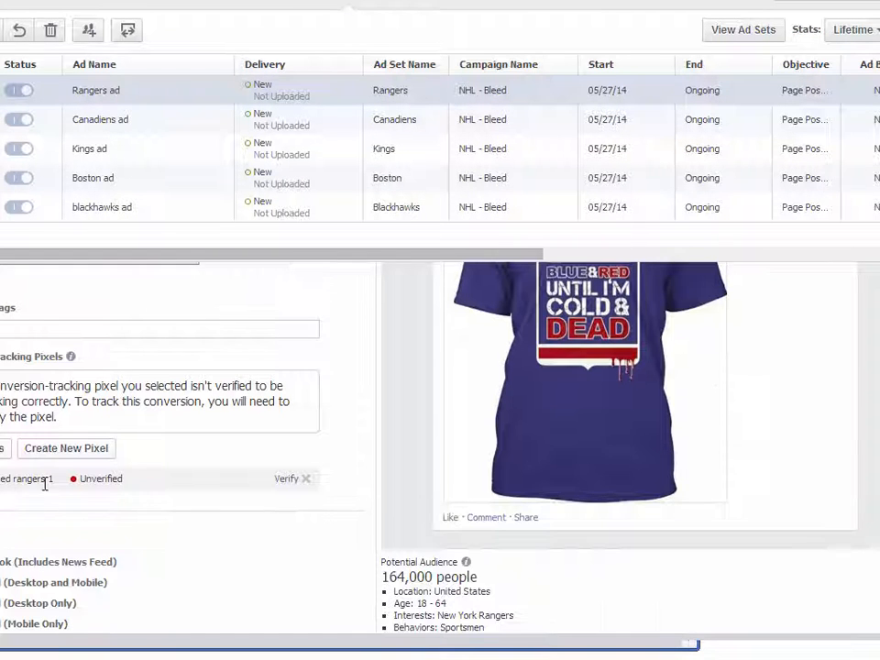
{"action": "scroll", "coordinate": [295, 483], "scroll_direction": "up", "scroll_amount": 2}
{"action": "scroll", "coordinate": [294, 484], "scroll_direction": "down", "scroll_amount": 2}
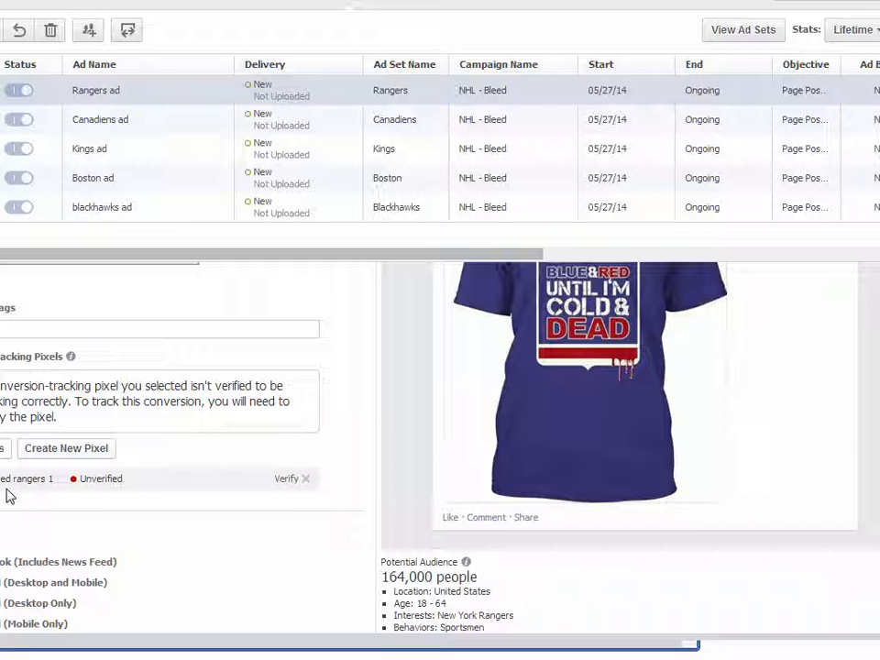
{"action": "left_click", "coordinate": [349, 119]}
{"action": "scroll", "coordinate": [284, 449], "scroll_direction": "down", "scroll_amount": 3}
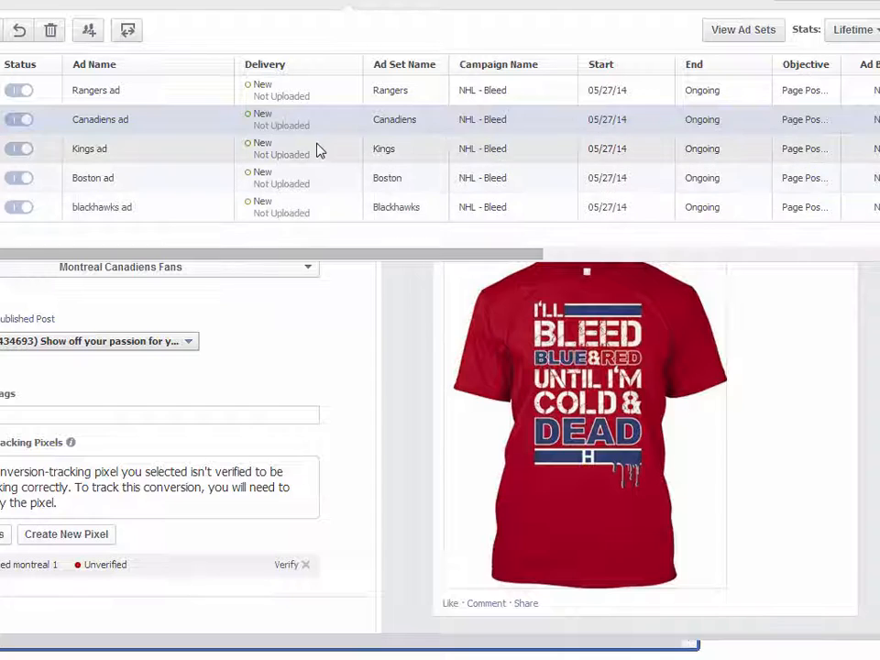
{"action": "left_click", "coordinate": [318, 148]}
{"action": "scroll", "coordinate": [258, 481], "scroll_direction": "down", "scroll_amount": 3}
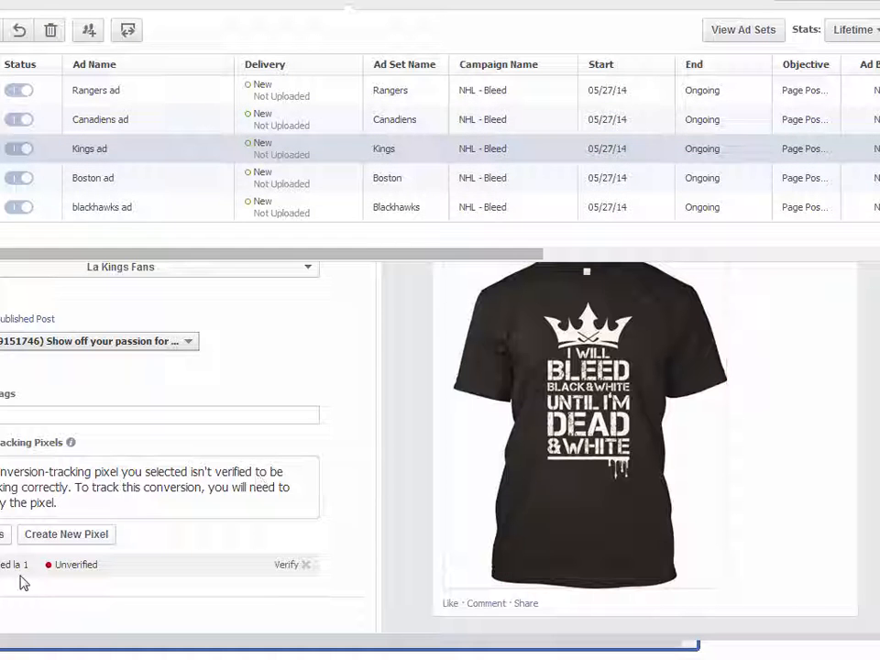
{"action": "left_click", "coordinate": [373, 176]}
{"action": "scroll", "coordinate": [226, 529], "scroll_direction": "down", "scroll_amount": 3}
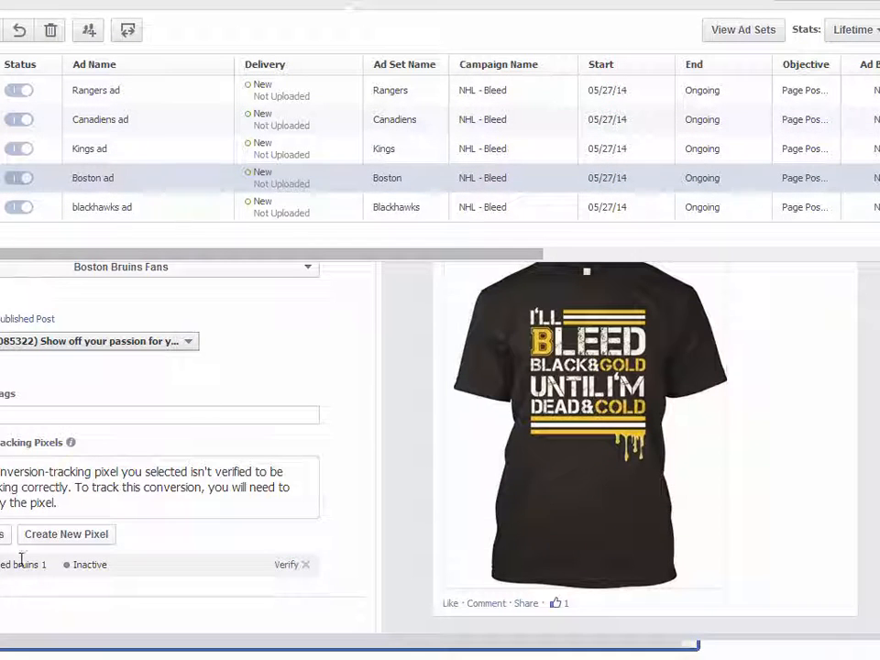
{"action": "left_click", "coordinate": [315, 216]}
{"action": "scroll", "coordinate": [247, 525], "scroll_direction": "down", "scroll_amount": 5}
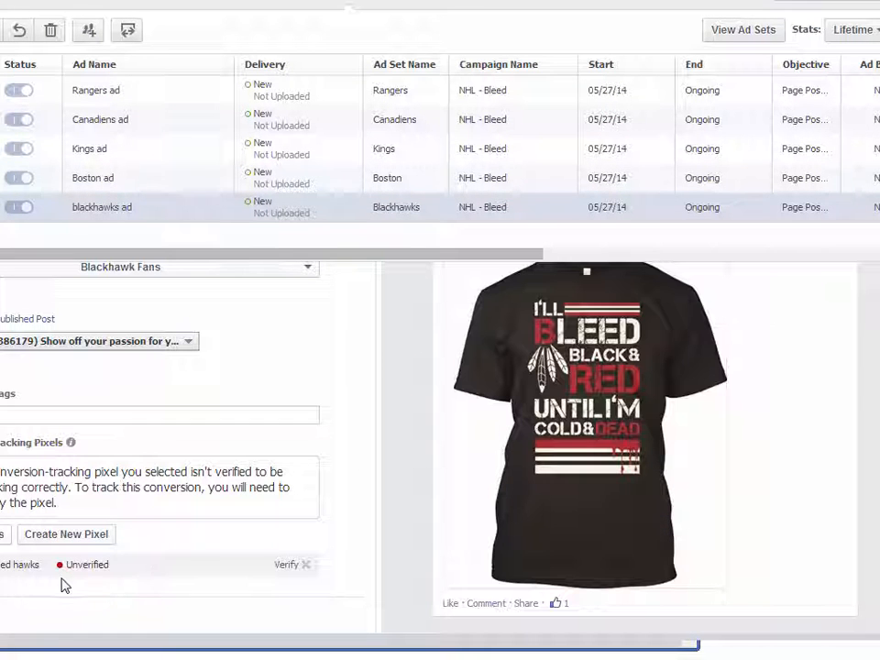
{"action": "scroll", "coordinate": [257, 531], "scroll_direction": "up", "scroll_amount": 5}
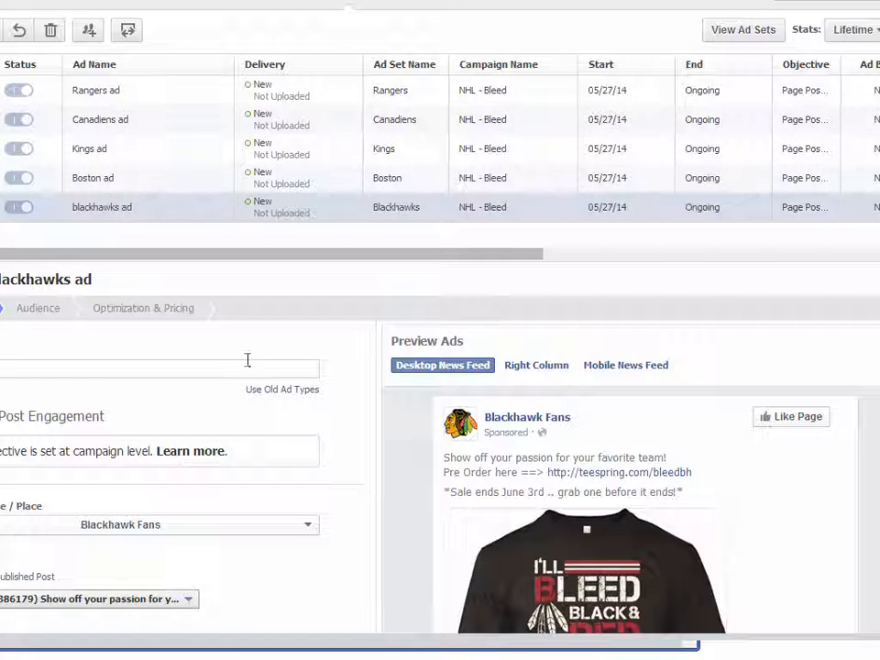
Examine the audience location, age, interests and behaviors of the blackhawks ad and the Boston ad
{"action": "left_click", "coordinate": [132, 308]}
{"action": "left_click", "coordinate": [68, 309]}
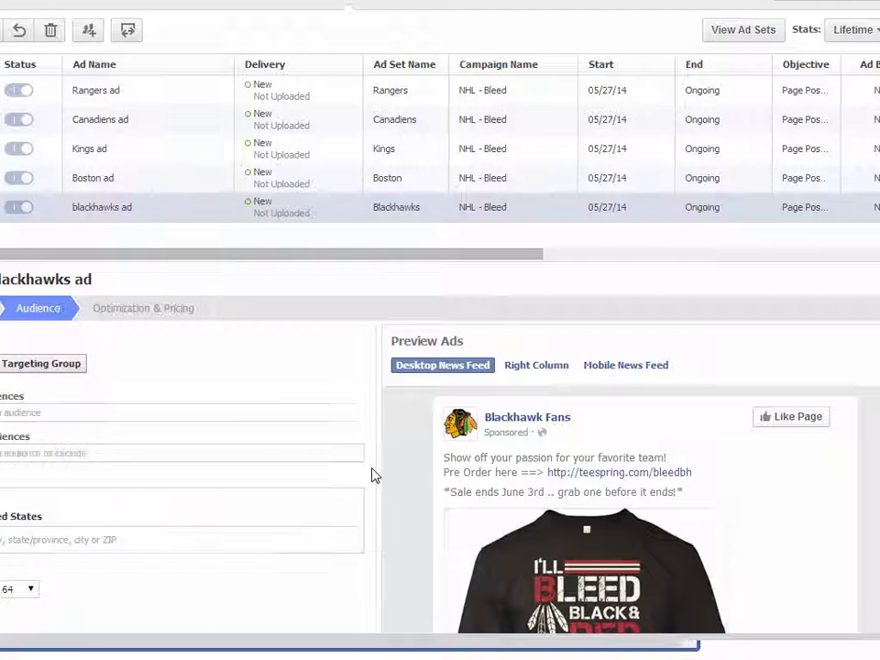
{"action": "scroll", "coordinate": [371, 474], "scroll_direction": "down", "scroll_amount": 3}
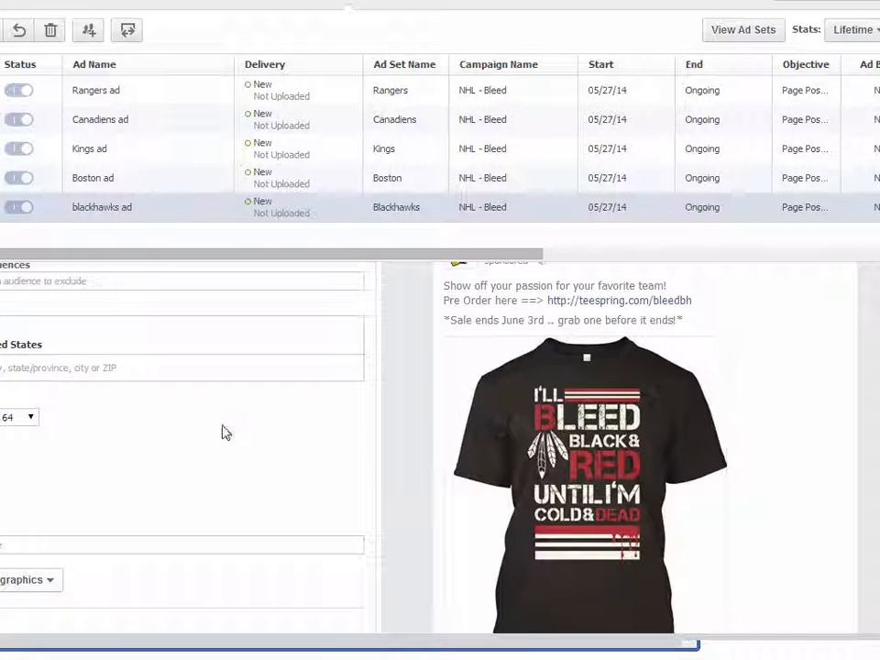
{"action": "scroll", "coordinate": [388, 456], "scroll_direction": "down", "scroll_amount": 3}
{"action": "scroll", "coordinate": [446, 507], "scroll_direction": "down", "scroll_amount": 3}
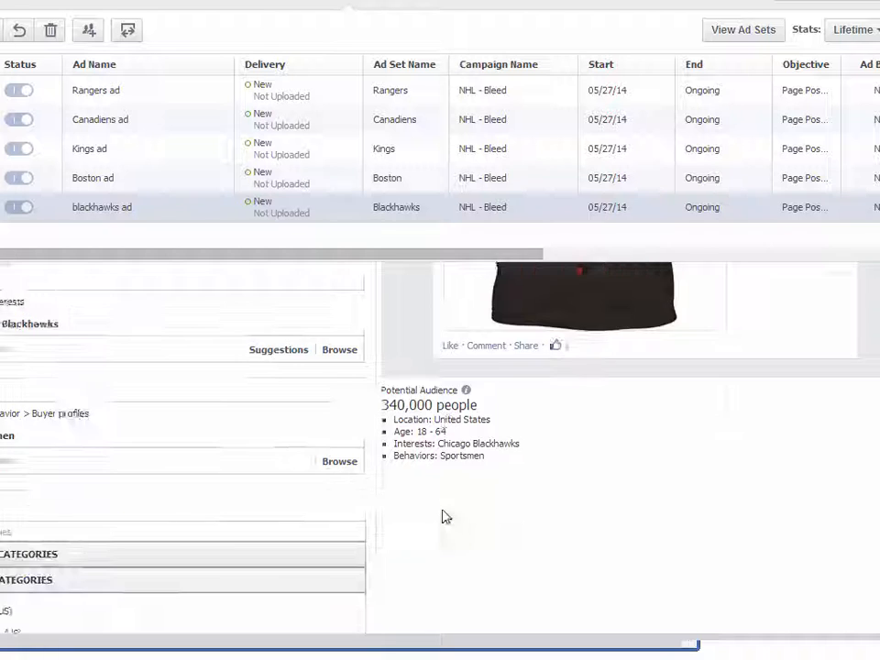
{"action": "scroll", "coordinate": [442, 518], "scroll_direction": "up", "scroll_amount": 5}
{"action": "left_click", "coordinate": [304, 179]}
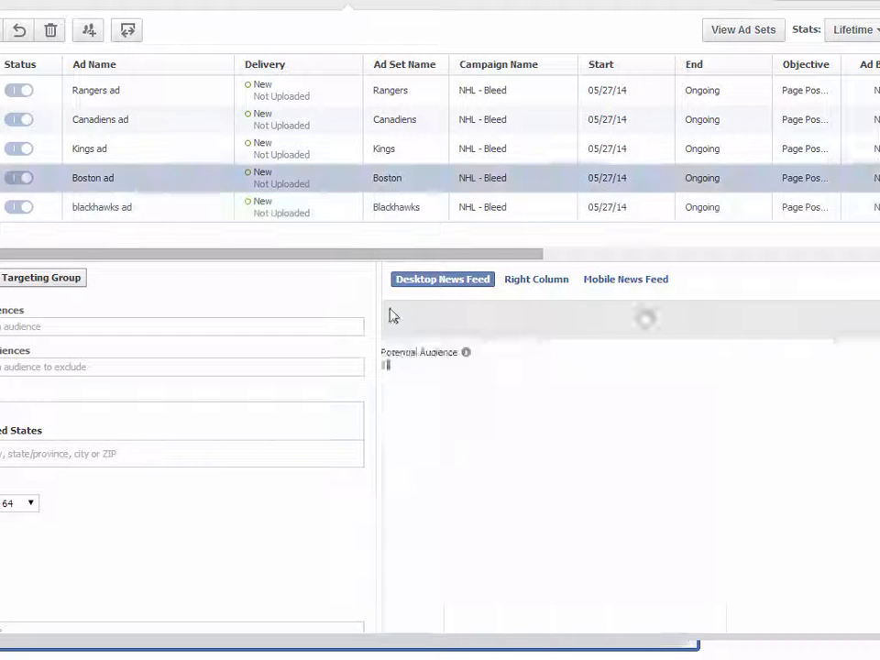
{"action": "scroll", "coordinate": [406, 472], "scroll_direction": "down", "scroll_amount": 5}
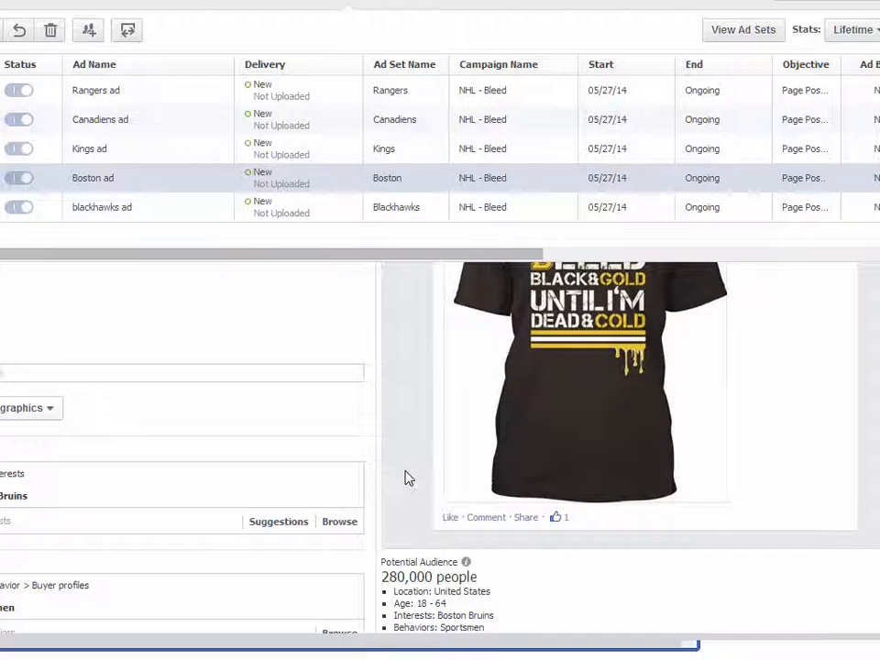
Examine the audience location, age, interests and behaviors of the Kings ad
{"action": "scroll", "coordinate": [408, 478], "scroll_direction": "down", "scroll_amount": 2}
{"action": "left_click", "coordinate": [308, 152]}
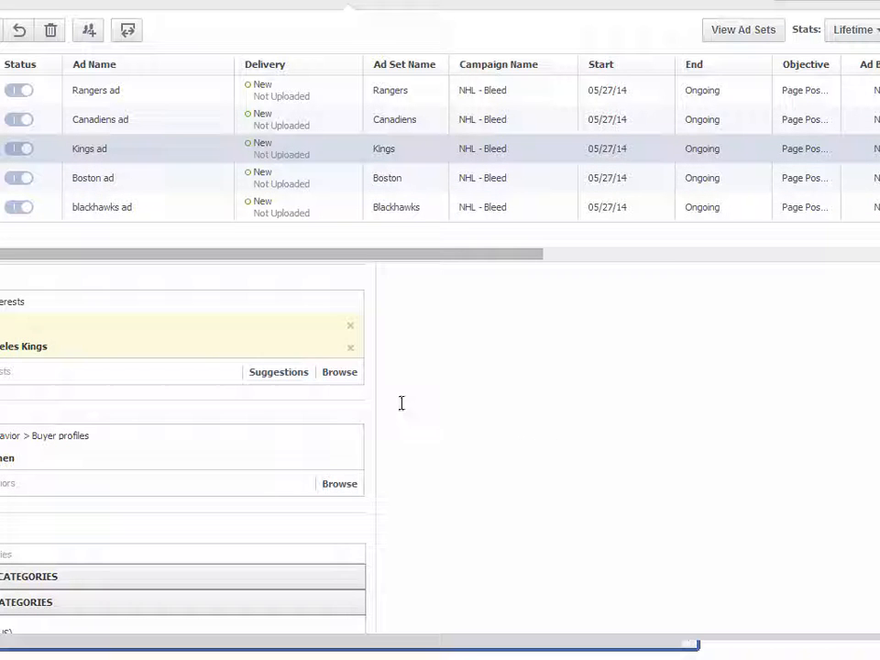
{"action": "scroll", "coordinate": [358, 348], "scroll_direction": "up", "scroll_amount": 2}
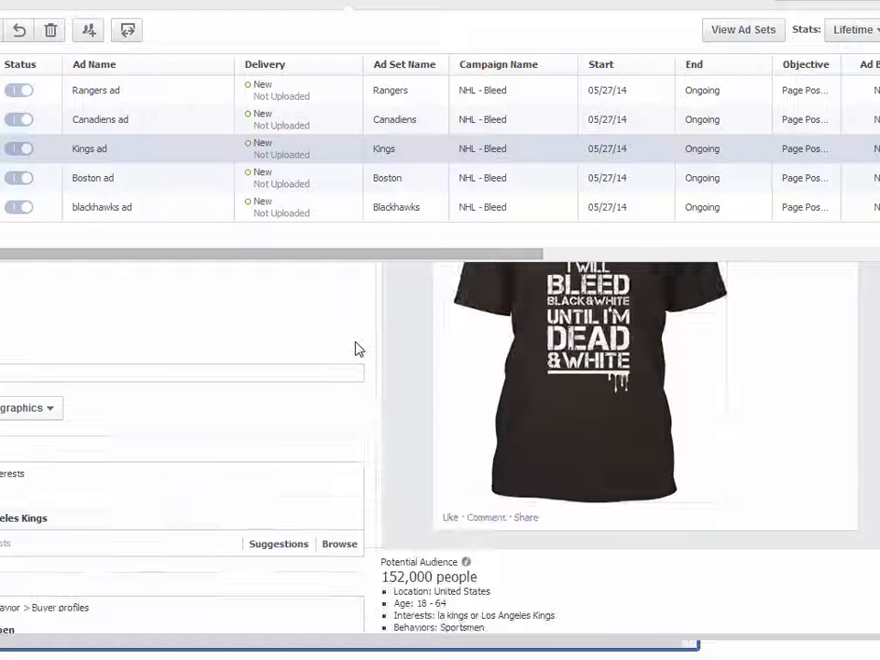
{"action": "scroll", "coordinate": [356, 348], "scroll_direction": "up", "scroll_amount": 3}
{"action": "scroll", "coordinate": [275, 358], "scroll_direction": "down", "scroll_amount": 3}
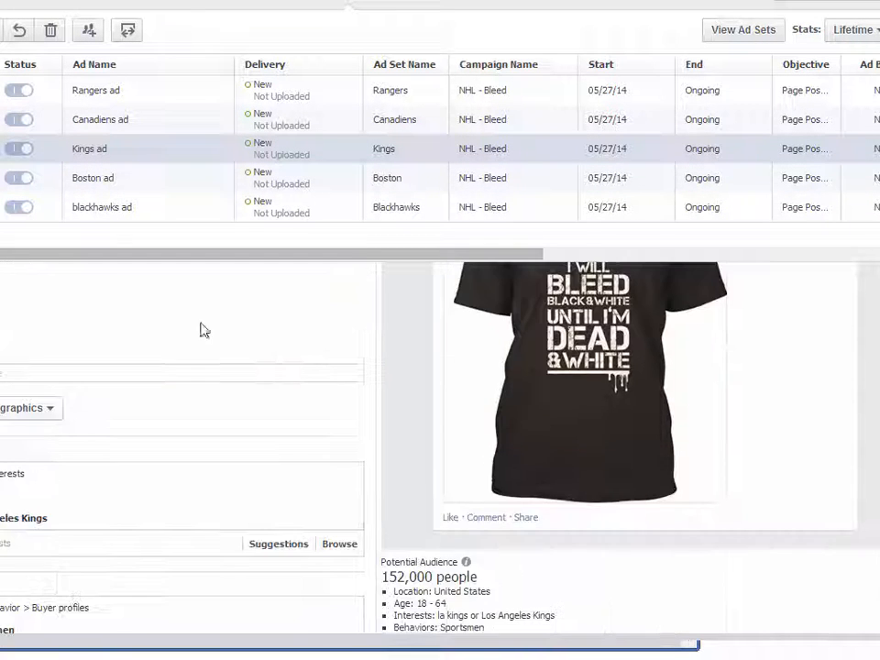
{"action": "scroll", "coordinate": [95, 436], "scroll_direction": "down", "scroll_amount": 3}
{"action": "scroll", "coordinate": [126, 481], "scroll_direction": "down", "scroll_amount": 1}
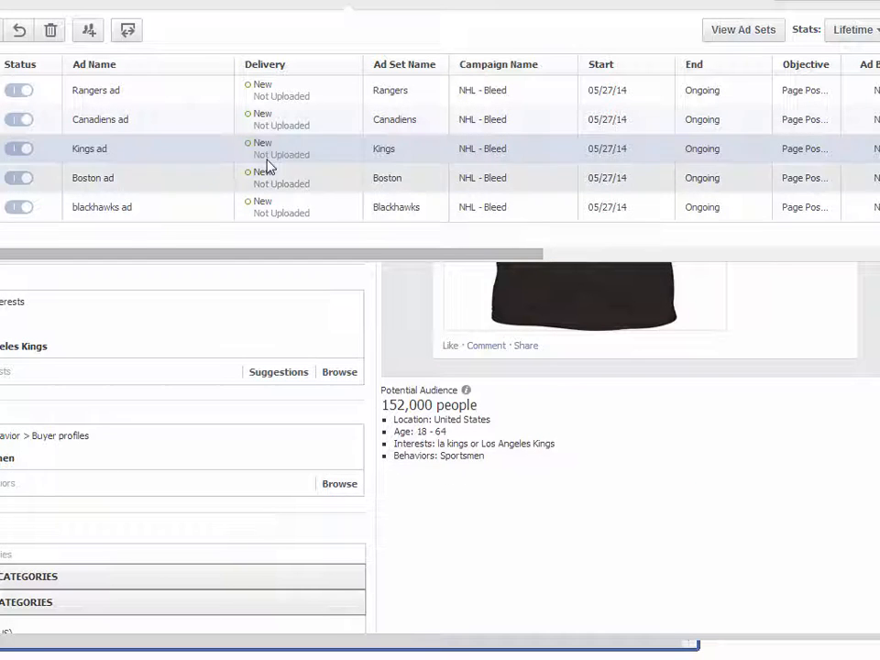
Examine the audience location, age, interests and behaviors of the Canadiens ad and the Rangers ad
{"action": "left_click", "coordinate": [281, 124]}
{"action": "scroll", "coordinate": [373, 444], "scroll_direction": "up", "scroll_amount": 4}
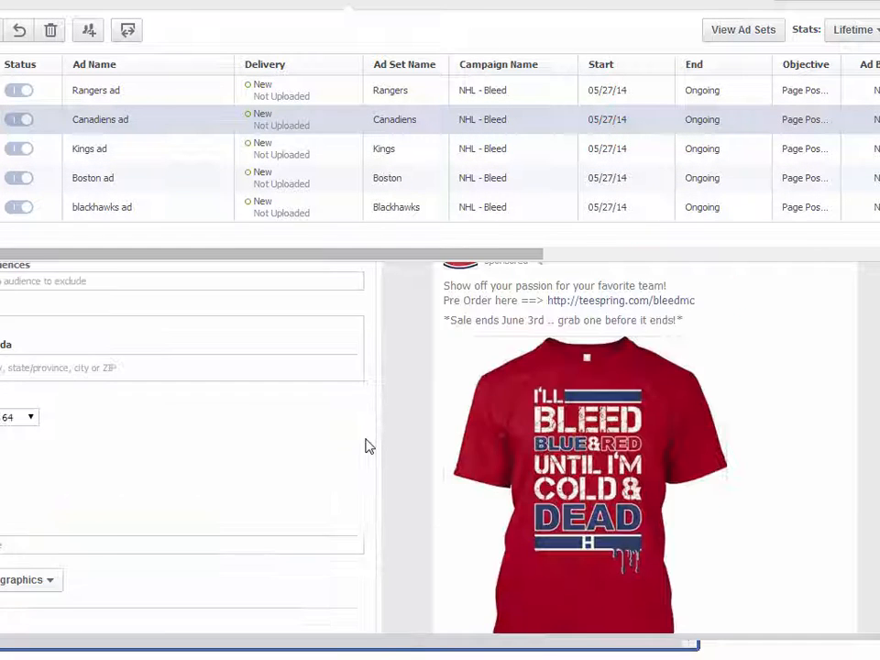
{"action": "scroll", "coordinate": [367, 446], "scroll_direction": "up", "scroll_amount": 2}
{"action": "scroll", "coordinate": [365, 445], "scroll_direction": "down", "scroll_amount": 4}
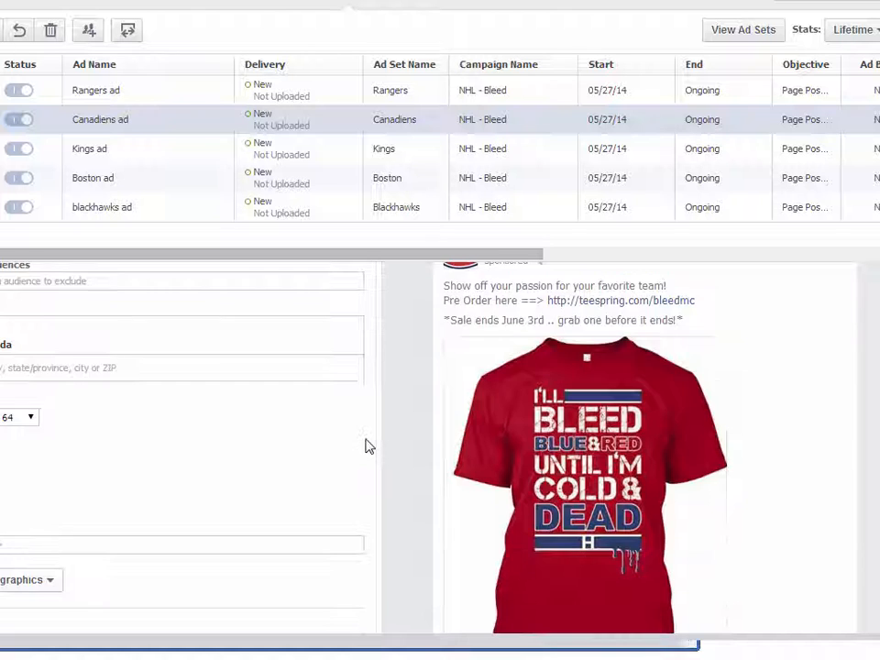
{"action": "scroll", "coordinate": [373, 453], "scroll_direction": "down", "scroll_amount": 3}
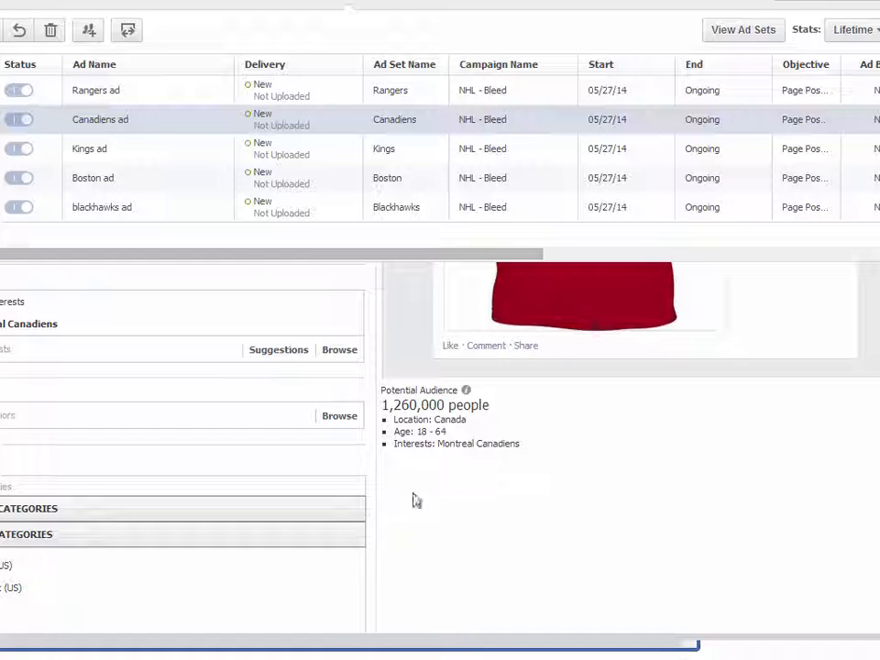
{"action": "scroll", "coordinate": [429, 541], "scroll_direction": "up", "scroll_amount": 2}
{"action": "scroll", "coordinate": [429, 541], "scroll_direction": "up", "scroll_amount": 2}
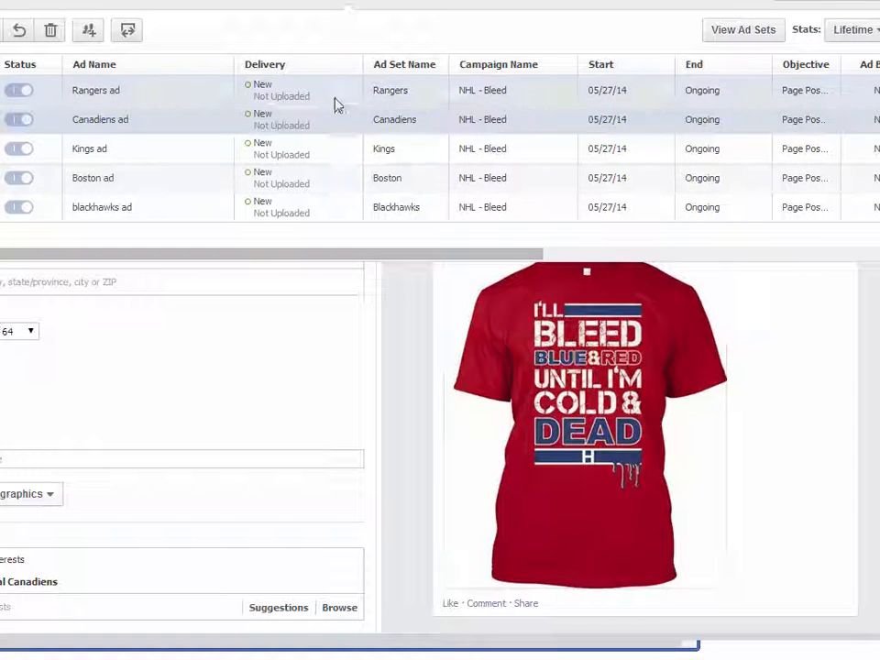
{"action": "left_click", "coordinate": [335, 99]}
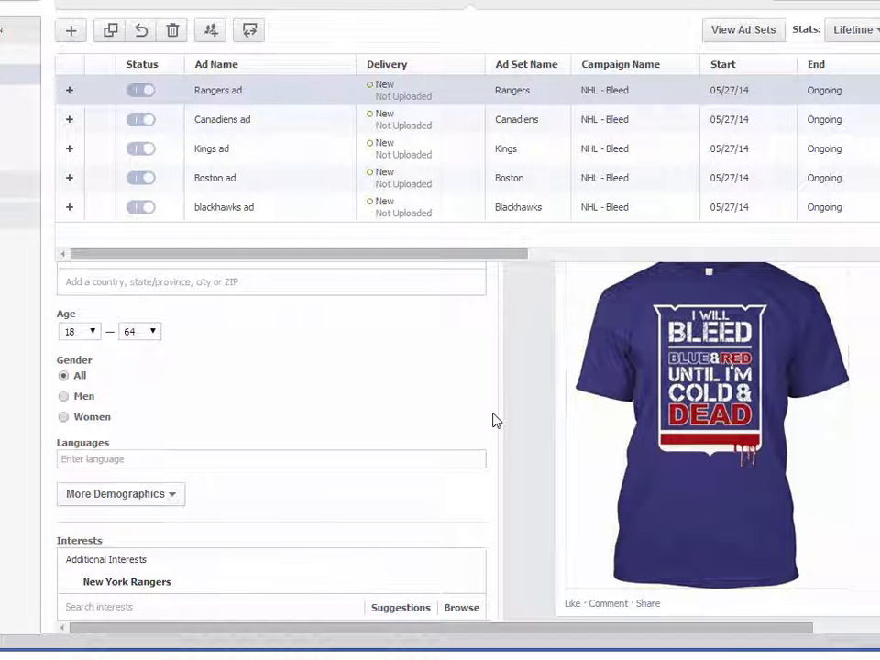
{"action": "scroll", "coordinate": [520, 386], "scroll_direction": "down", "scroll_amount": 3}
{"action": "scroll", "coordinate": [519, 385], "scroll_direction": "down", "scroll_amount": 2}
{"action": "scroll", "coordinate": [519, 385], "scroll_direction": "up", "scroll_amount": 6}
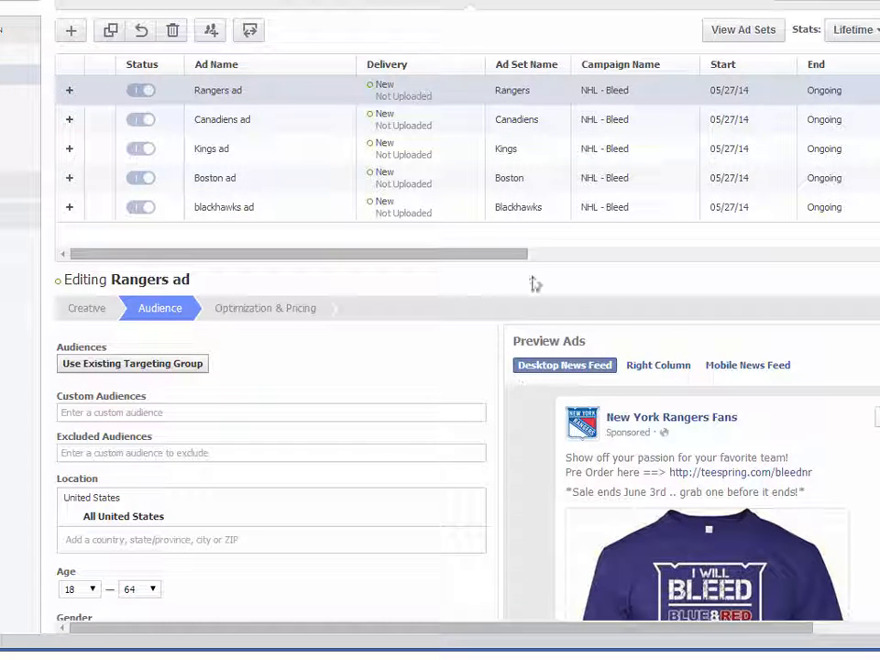
Return to the campaign list and view the settings of the NHL - Bleed and NHL - One More campaigns
{"action": "left_click", "coordinate": [158, 7]}
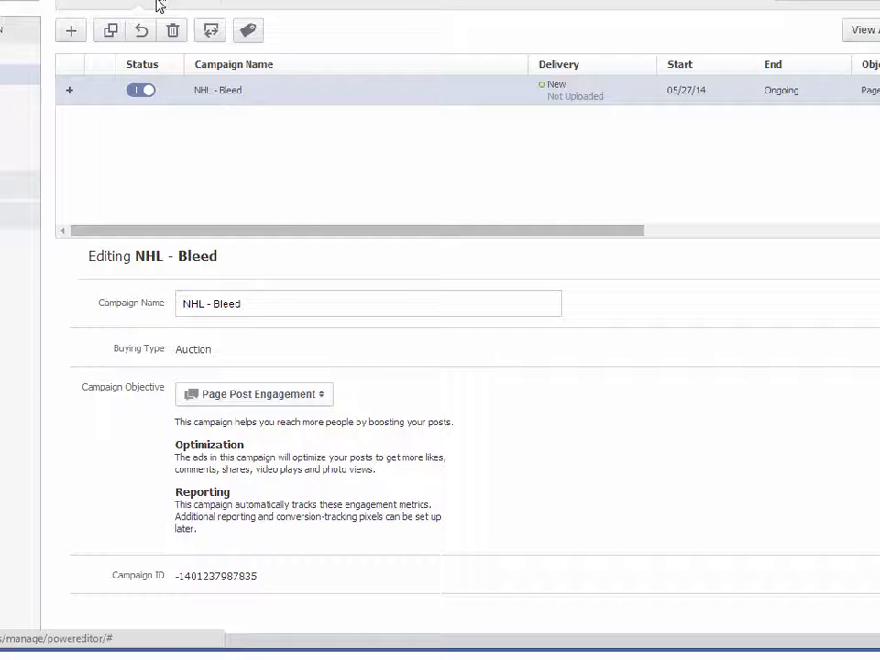
{"action": "left_click", "coordinate": [221, 95]}
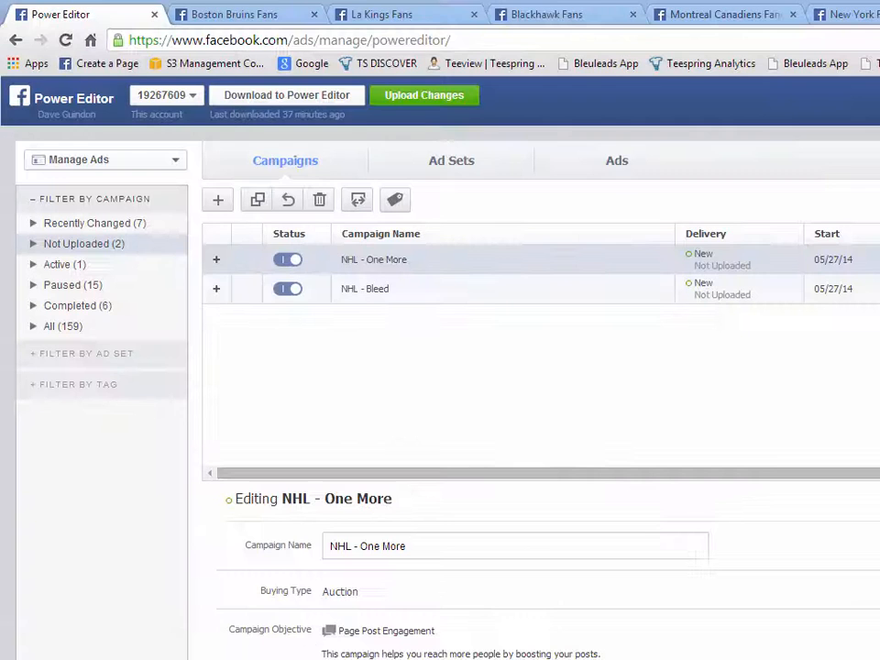
{"action": "left_click", "coordinate": [409, 288]}
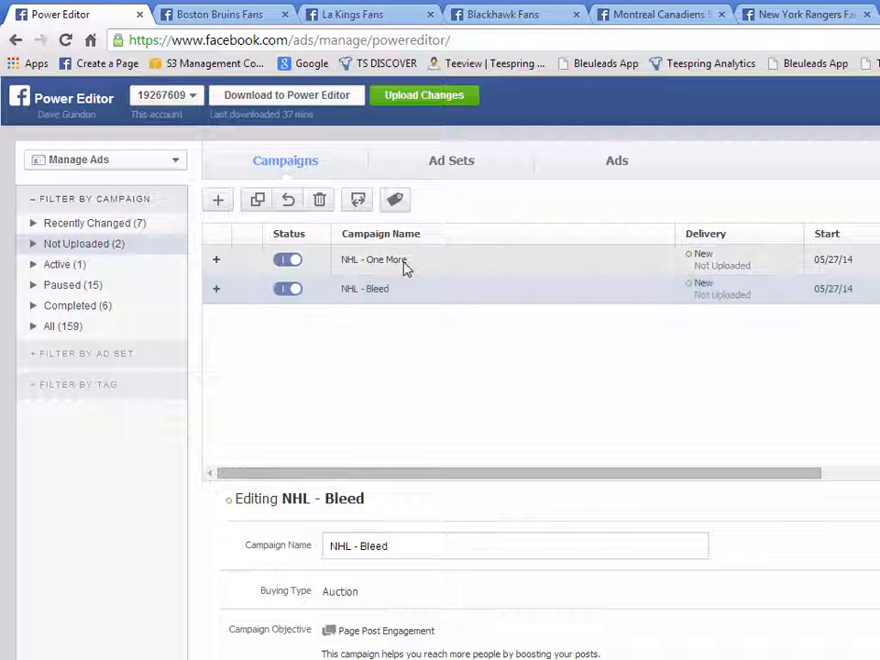
{"action": "left_click", "coordinate": [406, 264]}
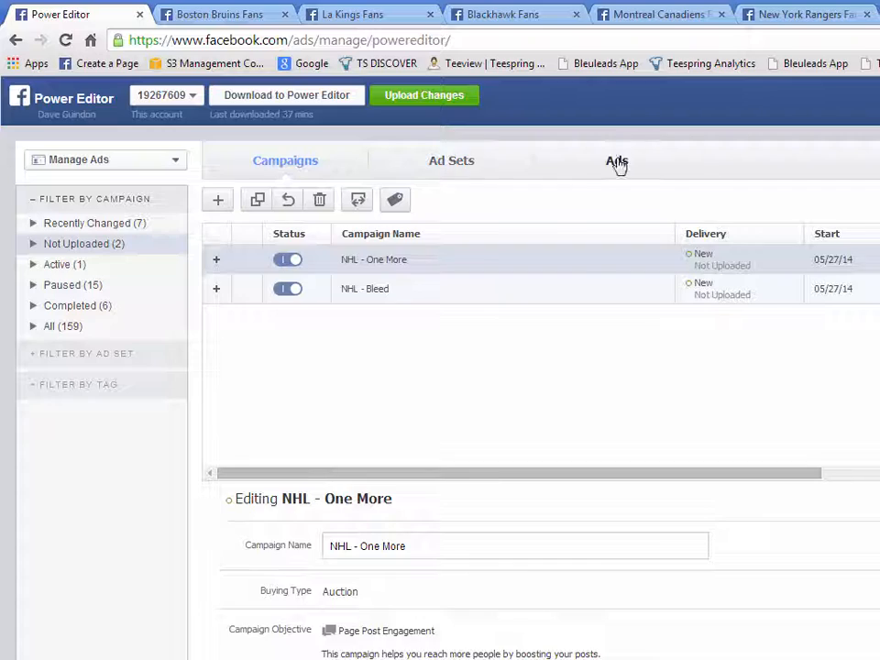
List the ads of both campaigns and examine the interests and Sportsmen behavior targeted by the blackhawks ad - bleed
{"action": "left_click", "coordinate": [616, 161]}
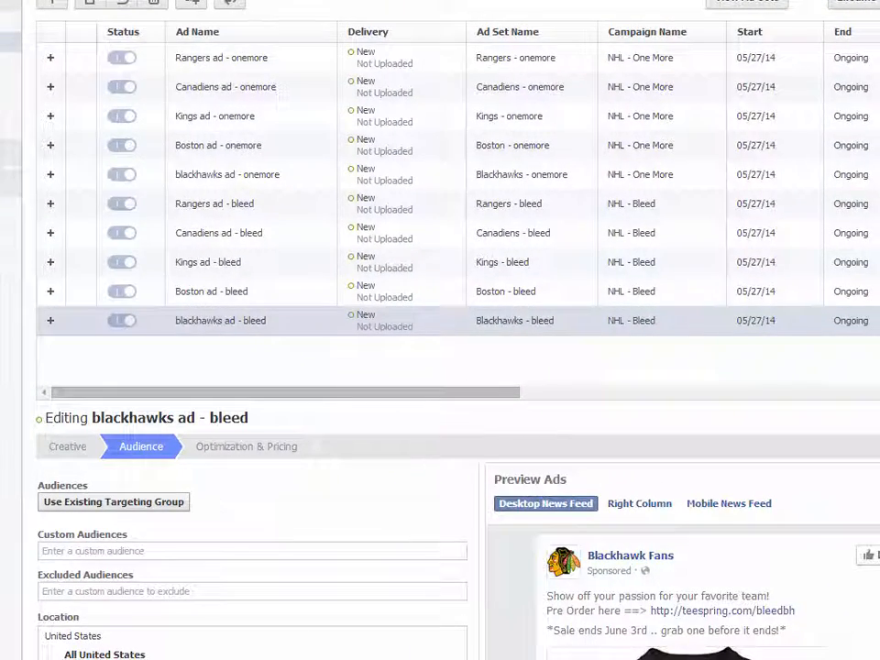
{"action": "left_click_drag", "start_coordinate": [361, 394], "coordinate": [338, 402]}
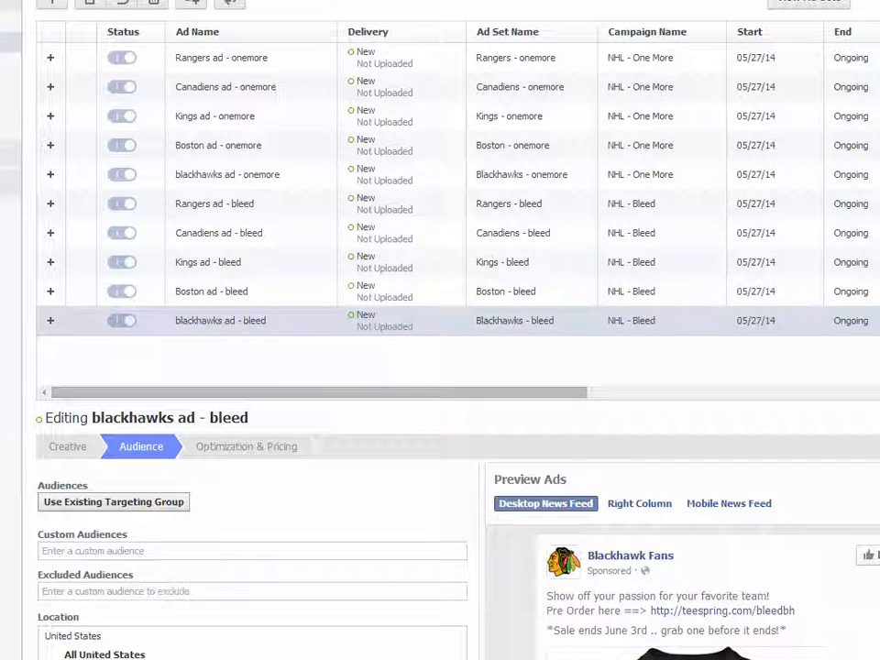
{"action": "scroll", "coordinate": [440, 532], "scroll_direction": "down", "scroll_amount": 3}
{"action": "scroll", "coordinate": [439, 532], "scroll_direction": "down", "scroll_amount": 2}
{"action": "scroll", "coordinate": [440, 531], "scroll_direction": "up", "scroll_amount": 2}
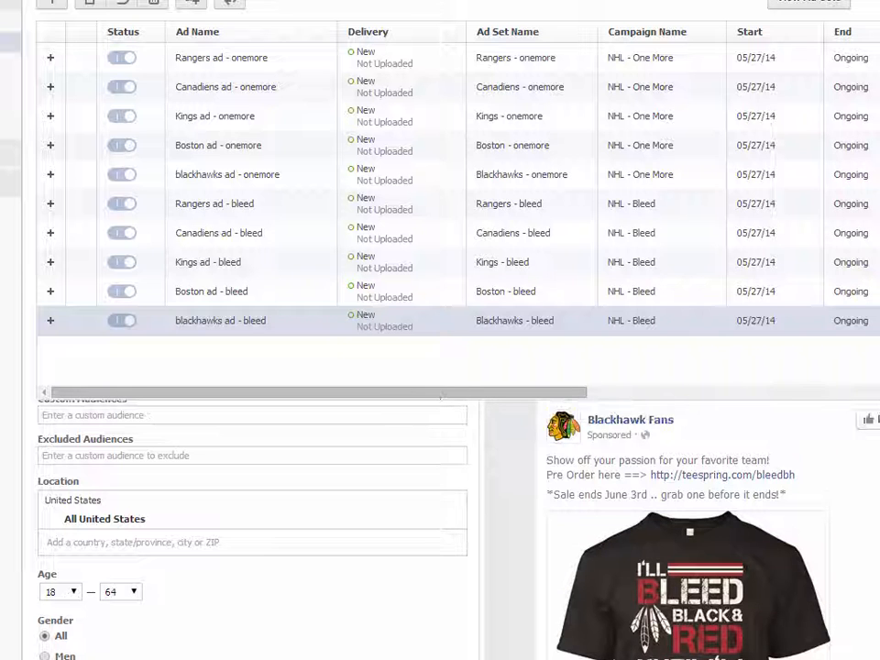
{"action": "left_click_drag", "start_coordinate": [436, 399], "coordinate": [373, 362]}
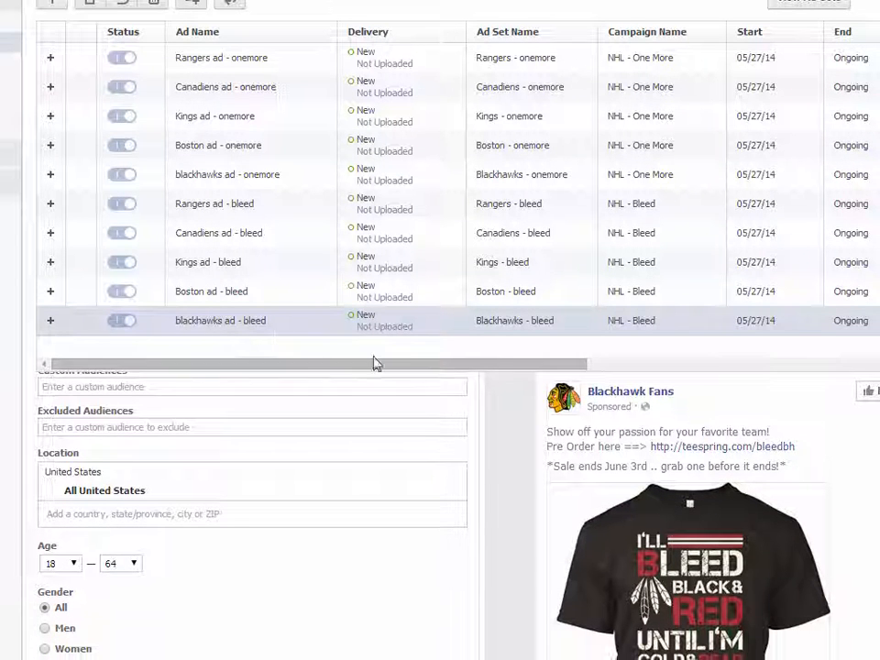
{"action": "left_click", "coordinate": [260, 321]}
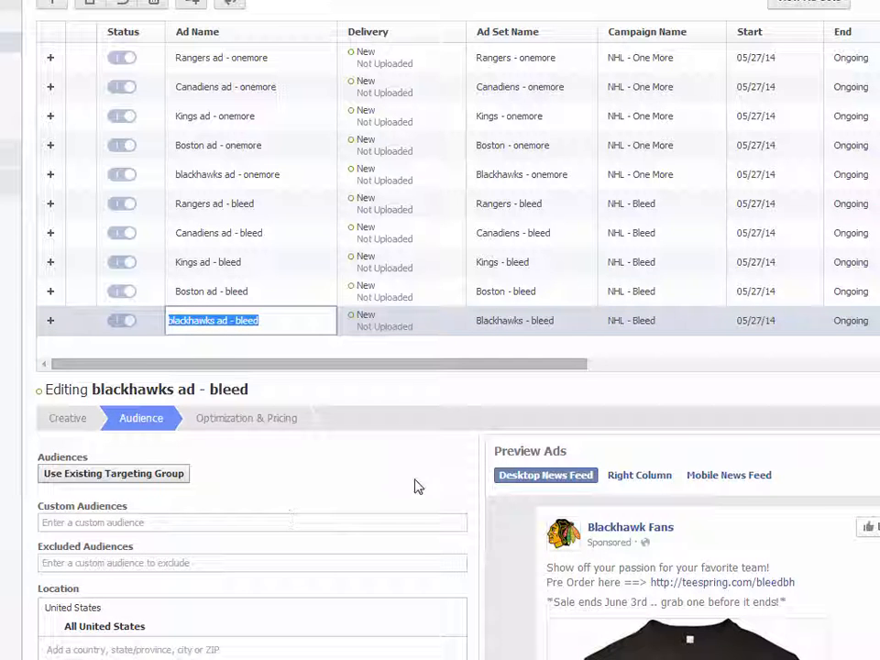
{"action": "scroll", "coordinate": [414, 485], "scroll_direction": "down", "scroll_amount": 5}
{"action": "scroll", "coordinate": [414, 478], "scroll_direction": "down", "scroll_amount": 2}
{"action": "mouse_move", "coordinate": [99, 552]}
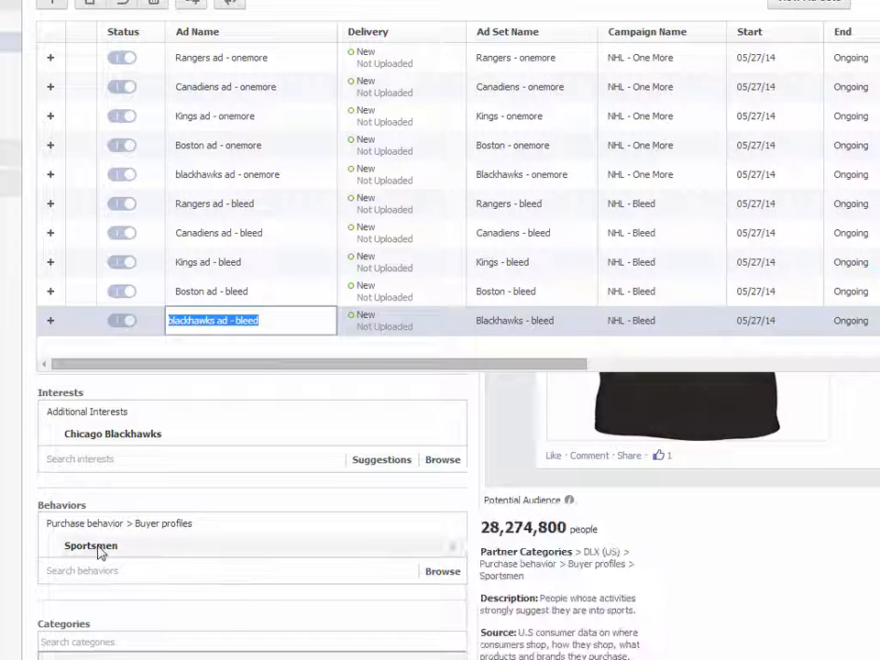
Compare the audience interests and behaviors of the Canadiens ad - bleed and all five onemore ads, from blackhawks up to Rangers
{"action": "left_click", "coordinate": [321, 235]}
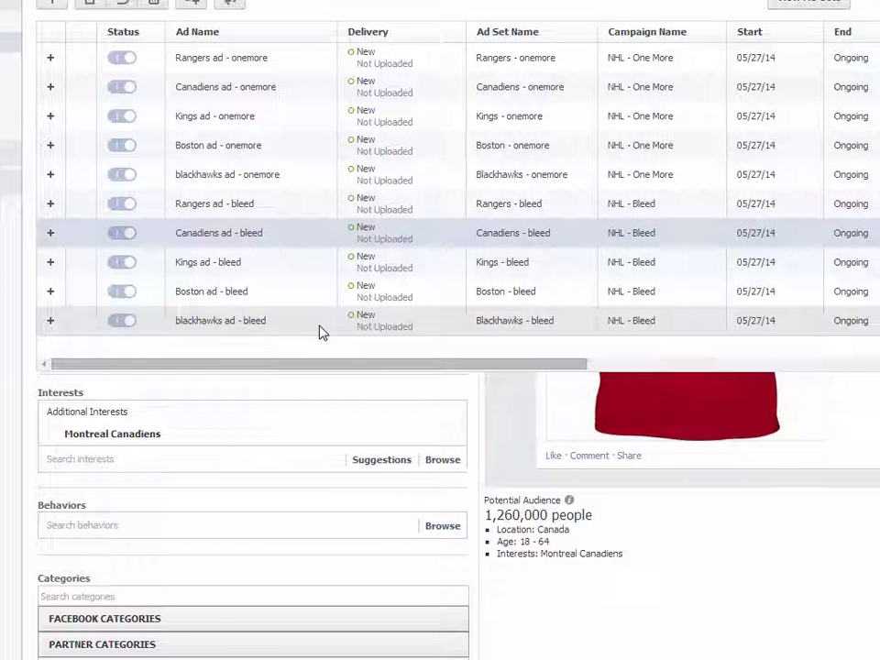
{"action": "left_click", "coordinate": [330, 180]}
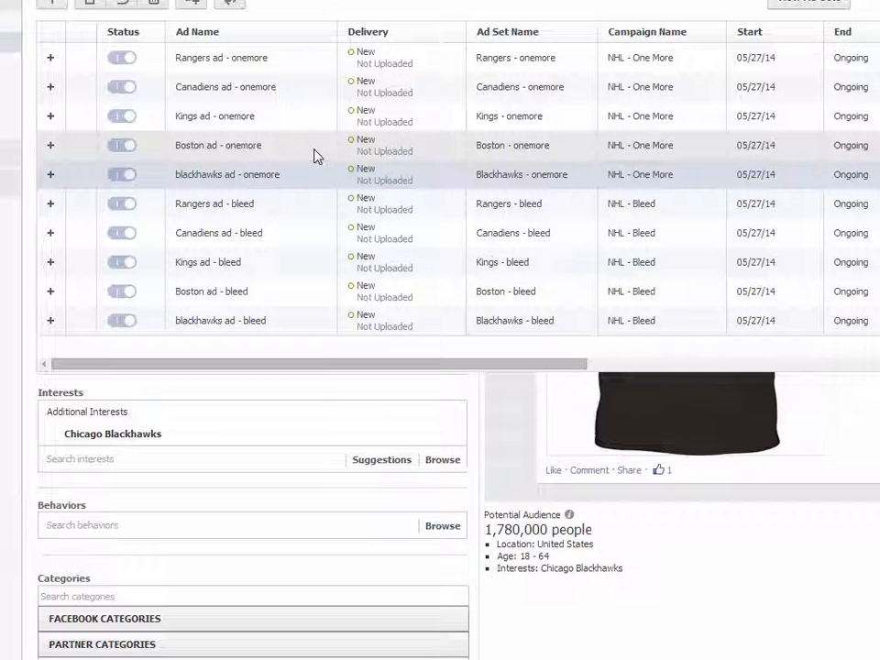
{"action": "left_click", "coordinate": [304, 149]}
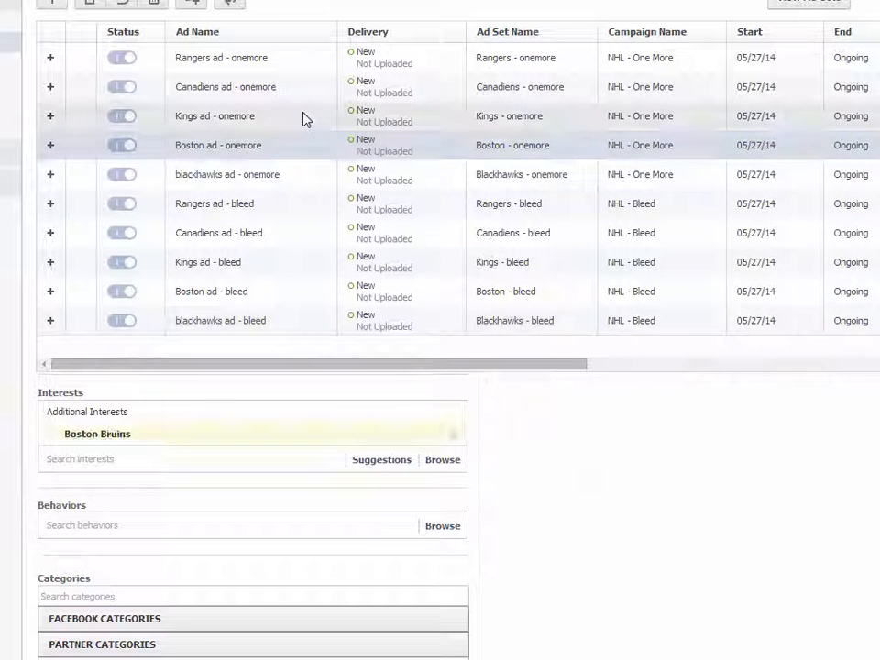
{"action": "left_click", "coordinate": [304, 117]}
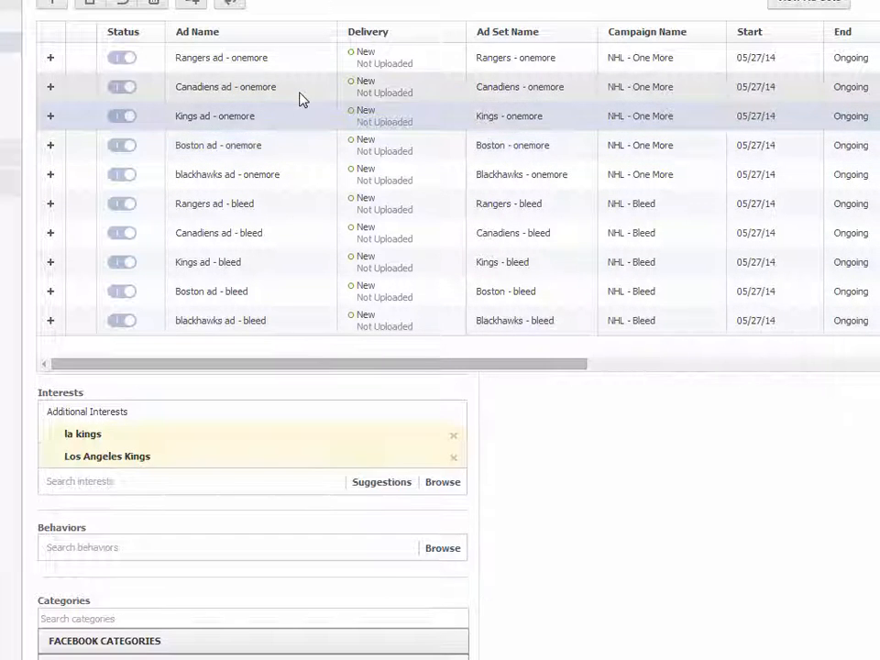
{"action": "left_click", "coordinate": [303, 95]}
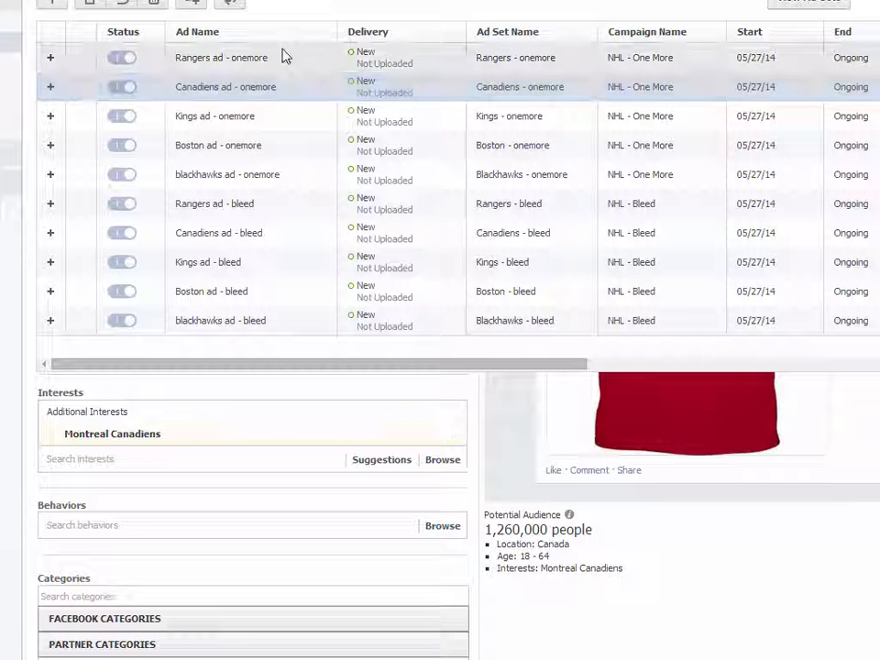
{"action": "left_click", "coordinate": [285, 57]}
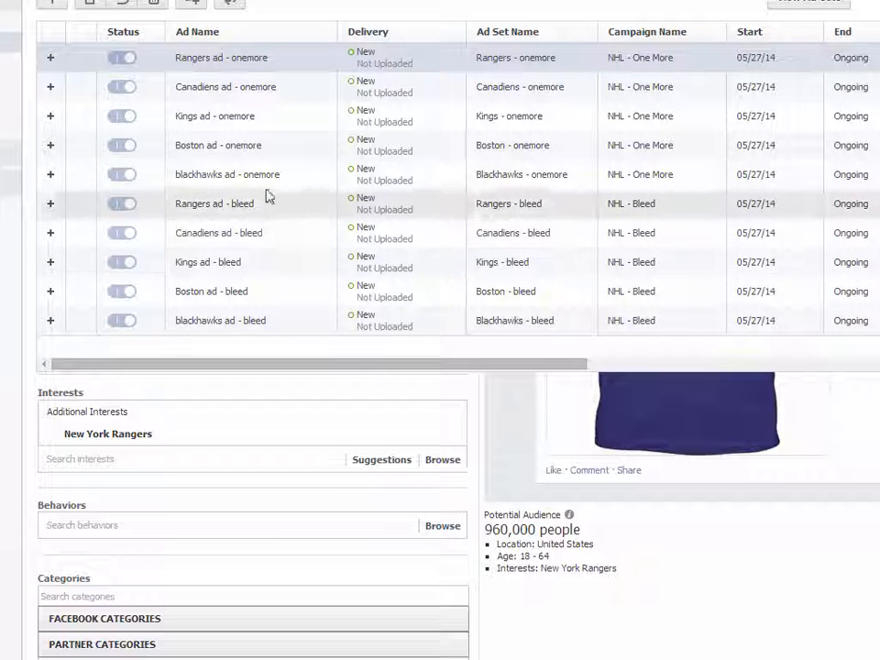
{"action": "mouse_move", "coordinate": [327, 445]}
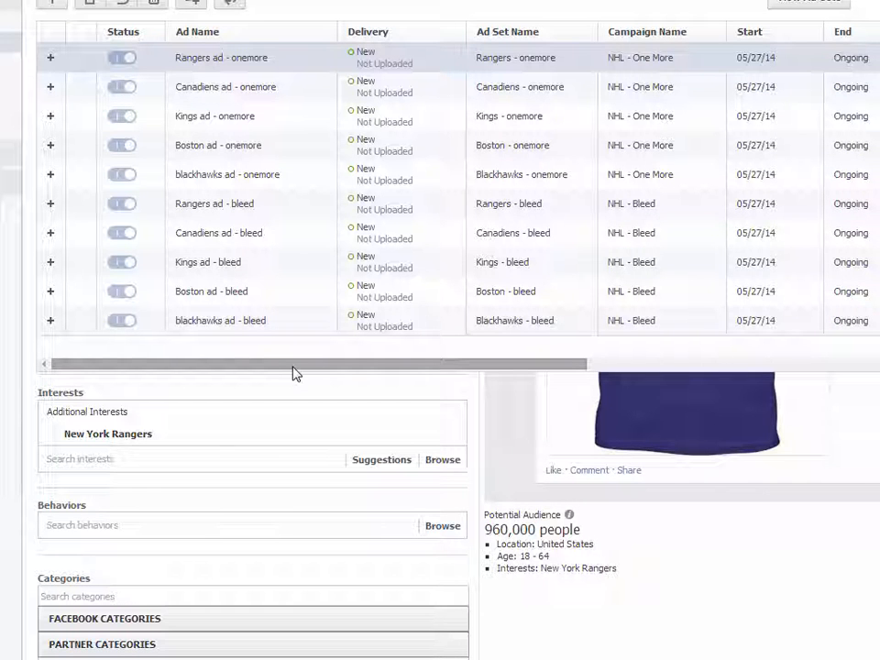
Enlarge the ad set list and check the names, start dates and budgets of all bleed and onemore ad sets
{"action": "left_click", "coordinate": [316, 2]}
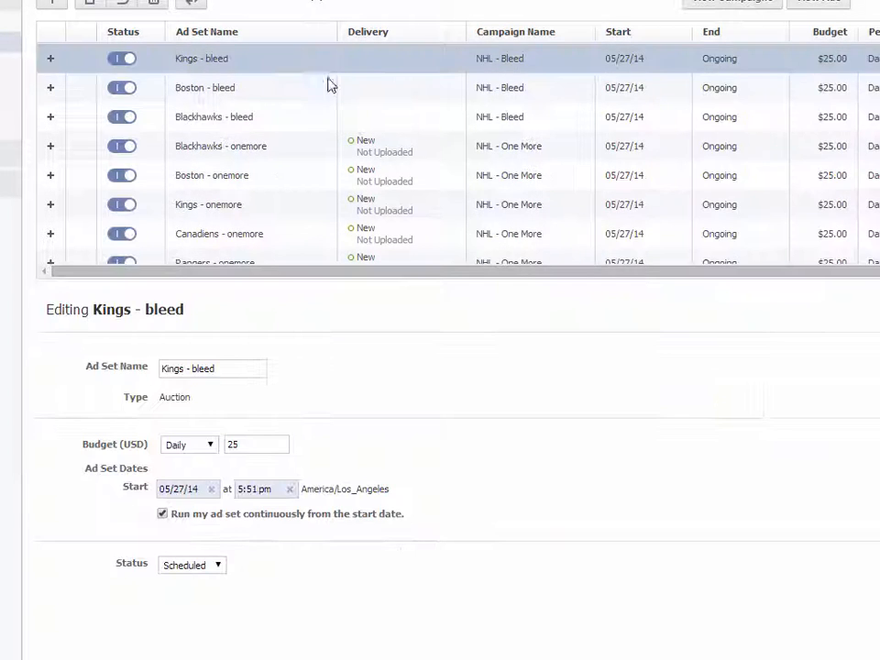
{"action": "left_click_drag", "start_coordinate": [468, 278], "coordinate": [466, 393]}
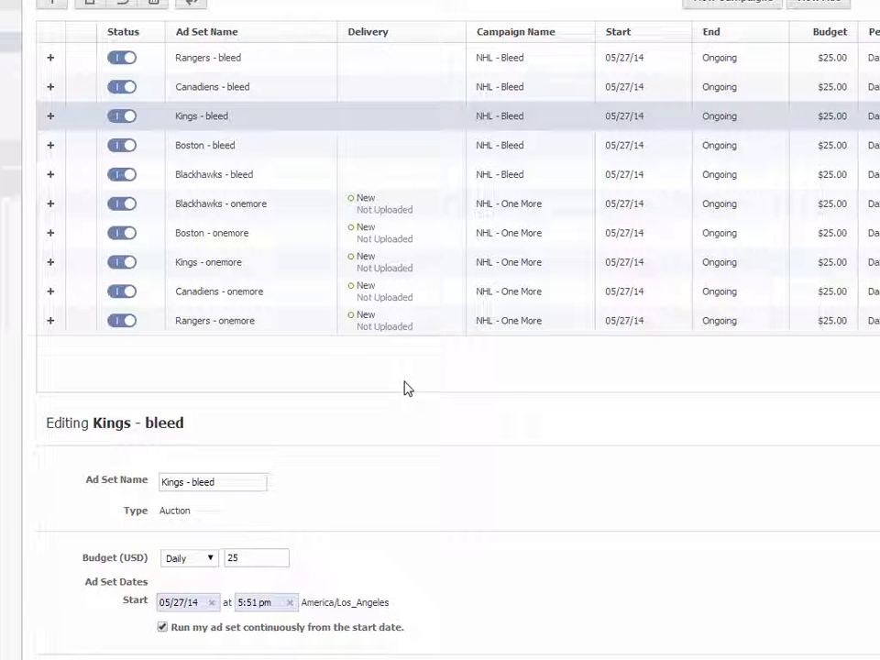
{"action": "mouse_move", "coordinate": [416, 390]}
{"action": "left_mouse_down"}
{"action": "mouse_move", "coordinate": [416, 344]}
{"action": "mouse_move", "coordinate": [419, 386]}
{"action": "left_mouse_up"}
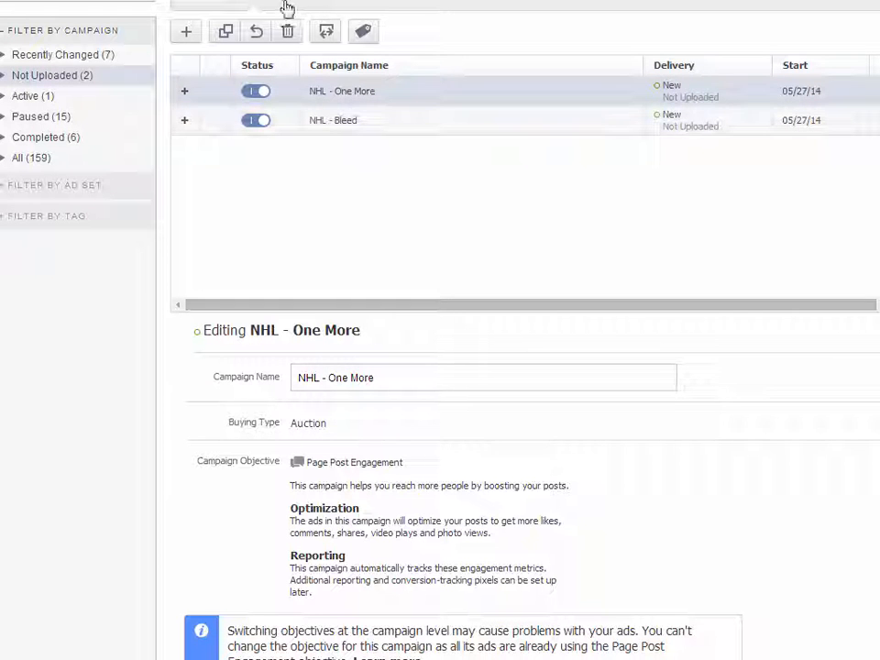
Select the not-uploaded campaigns NHL - Bleed and NHL - One More together and upload their changes
{"action": "left_click", "coordinate": [39, 79]}
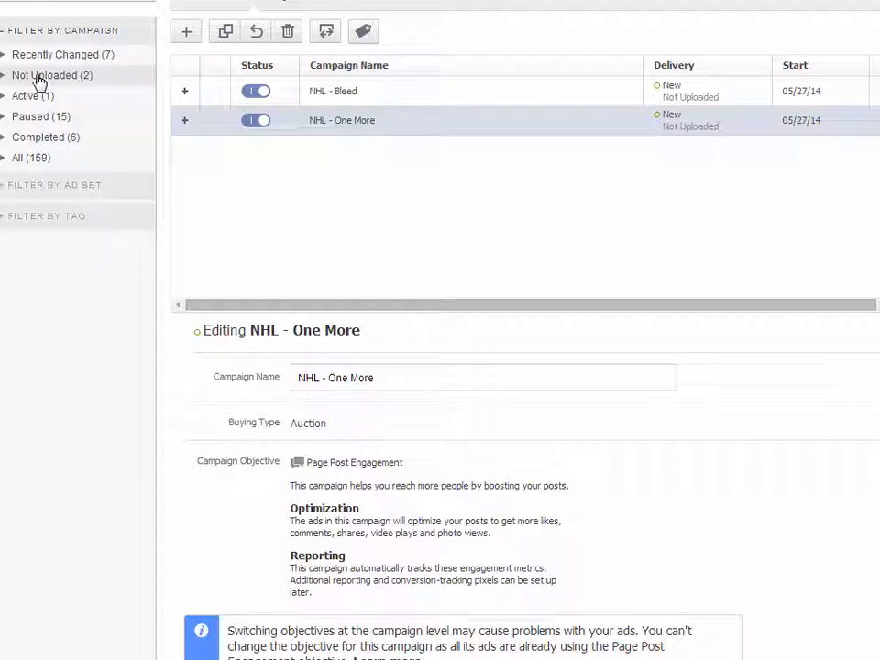
{"action": "left_click", "coordinate": [374, 95]}
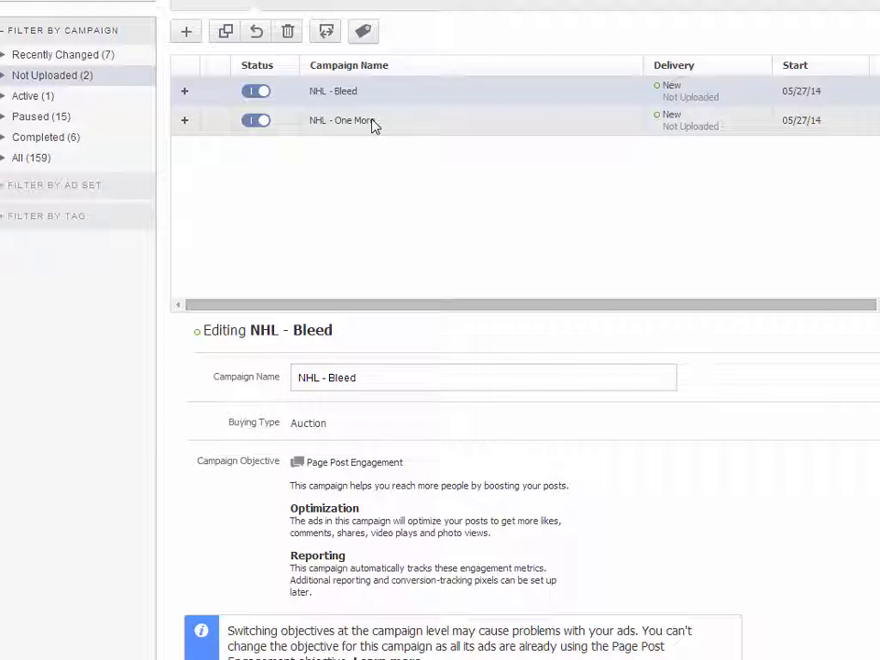
{"action": "left_click", "coordinate": [328, 124], "text": "shift"}
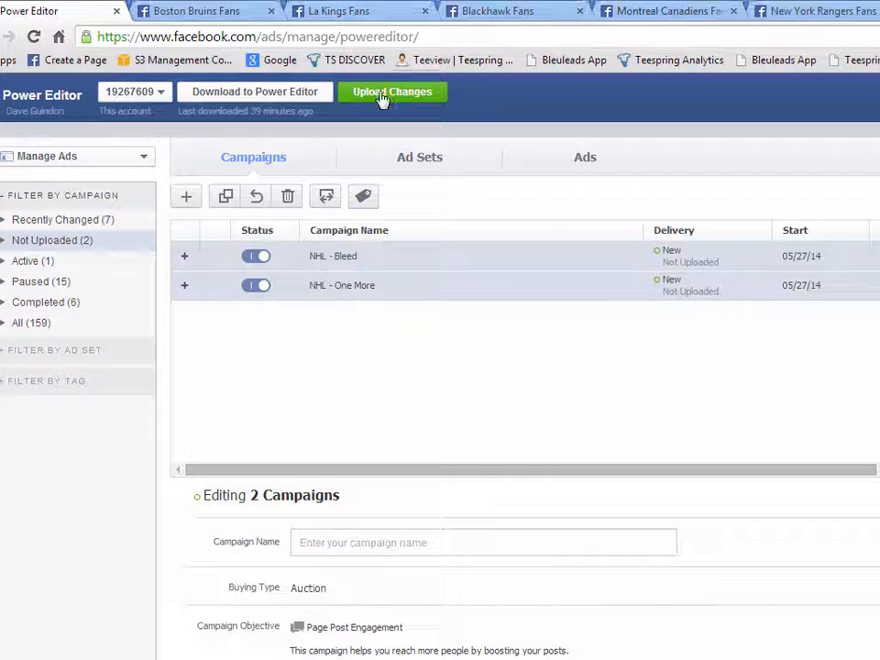
{"action": "left_click", "coordinate": [382, 98]}
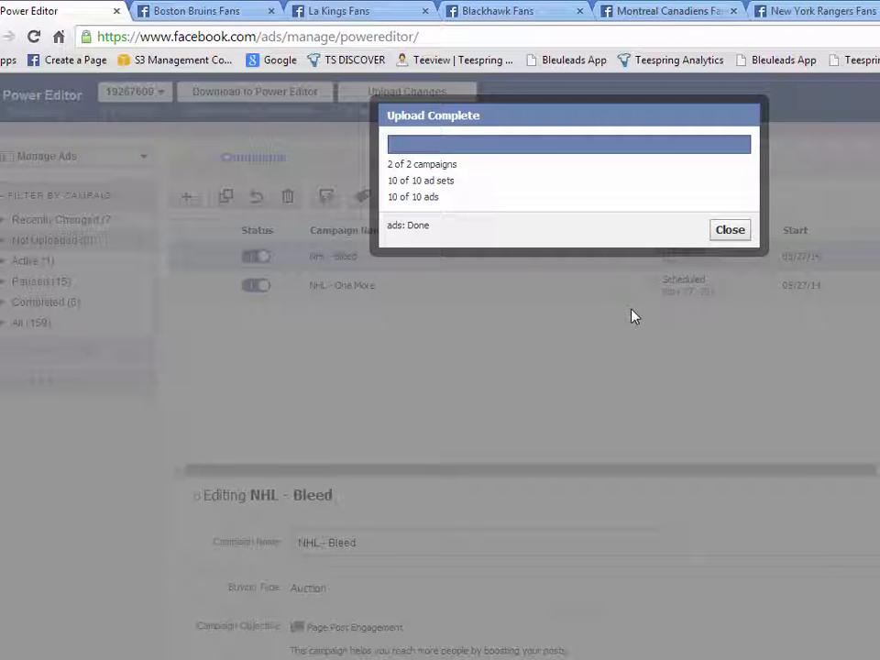
{"action": "left_click", "coordinate": [730, 231]}
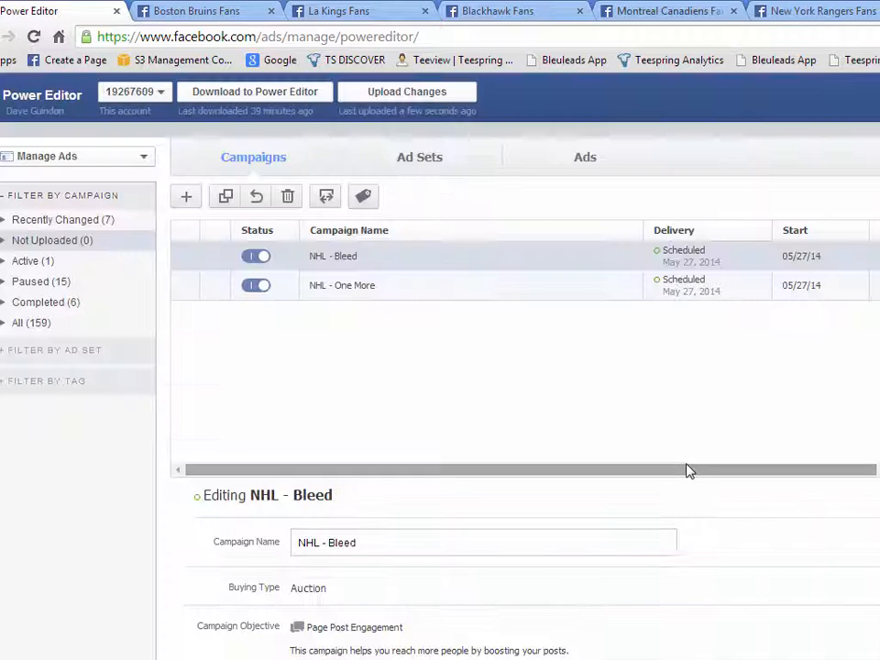
Switch to the Boston Bruins Fans page, go to the Ads Manager campaign list and check the delivery of NHL - Bleed and NHL - One More
{"action": "left_click_drag", "start_coordinate": [879, 330], "coordinate": [875, 330]}
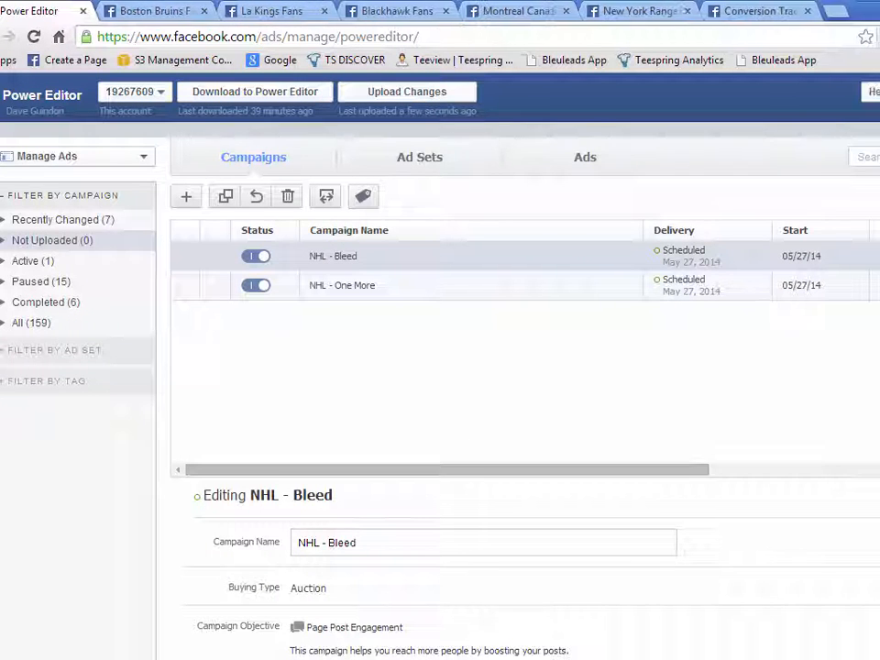
{"action": "left_click", "coordinate": [175, 13]}
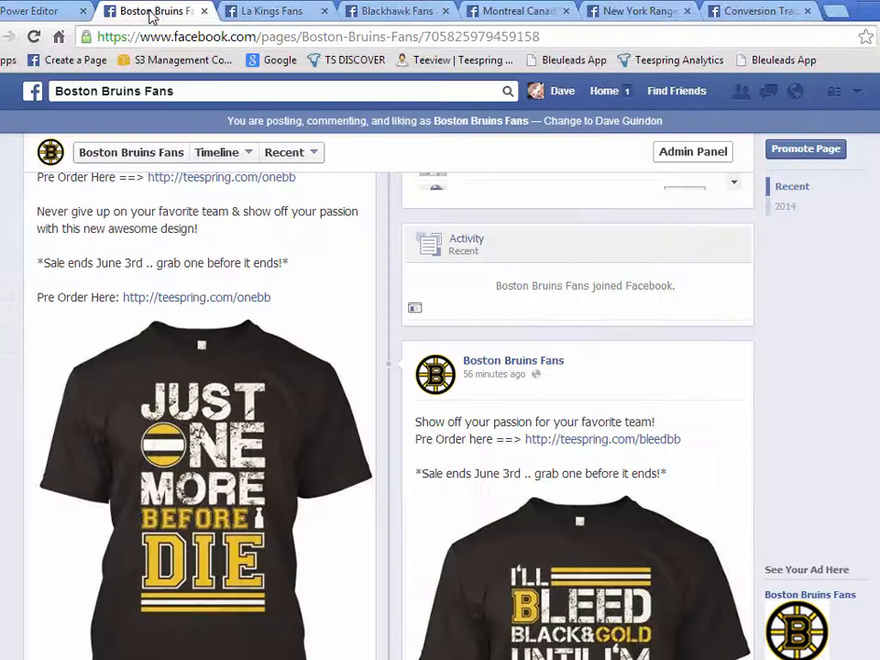
{"action": "scroll", "coordinate": [850, 414], "scroll_direction": "up", "scroll_amount": 4}
{"action": "scroll", "coordinate": [850, 415], "scroll_direction": "up", "scroll_amount": 4}
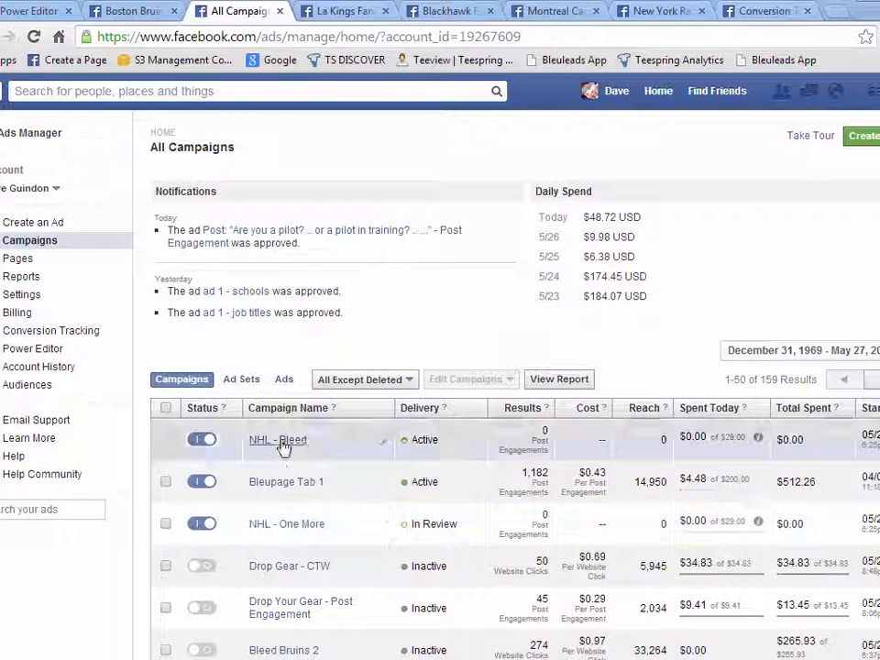
{"action": "left_click_drag", "start_coordinate": [2, 438], "coordinate": [0, 438]}
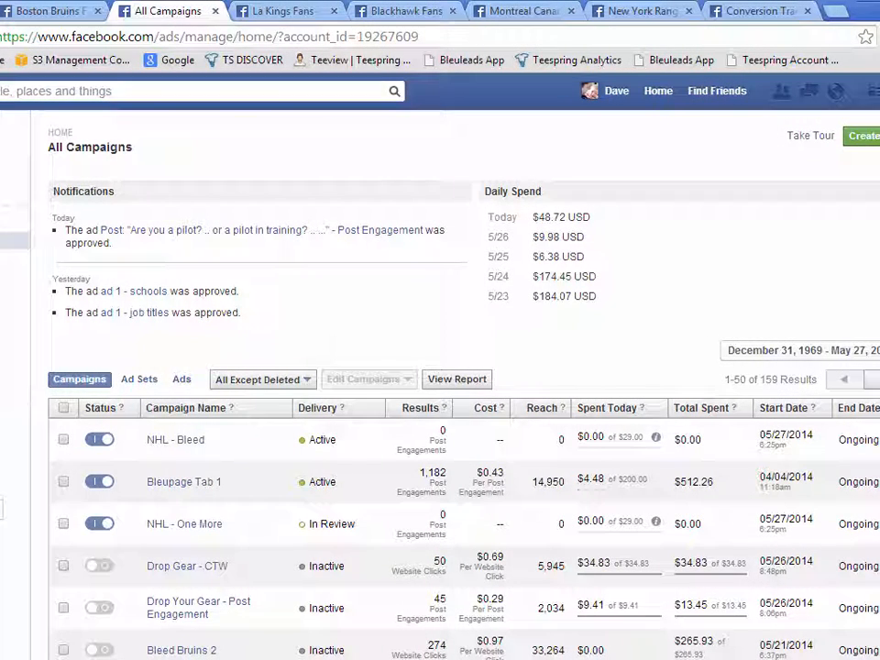
{"action": "mouse_move", "coordinate": [334, 443]}
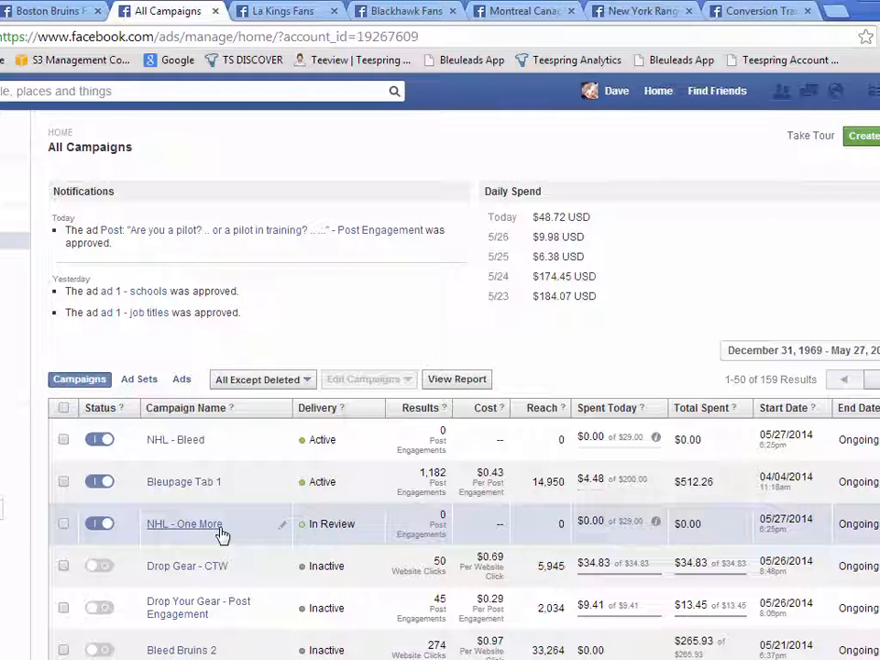
Open the Boston - bleed ad set in the NHL - Bleed campaign and examine the Boston ad - bleed preview and targeting
{"action": "left_click", "coordinate": [169, 439]}
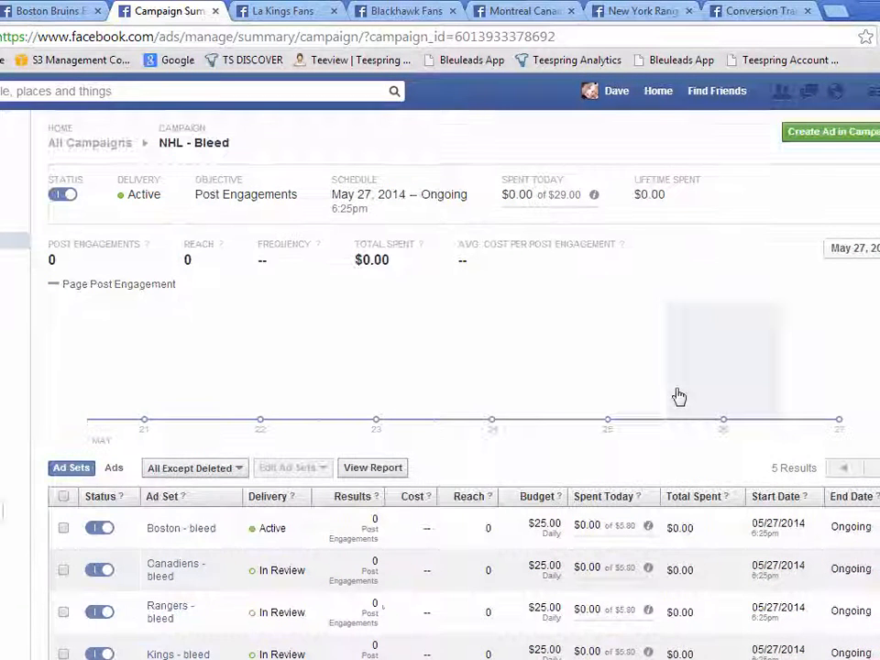
{"action": "scroll", "coordinate": [383, 561], "scroll_direction": "down", "scroll_amount": 1}
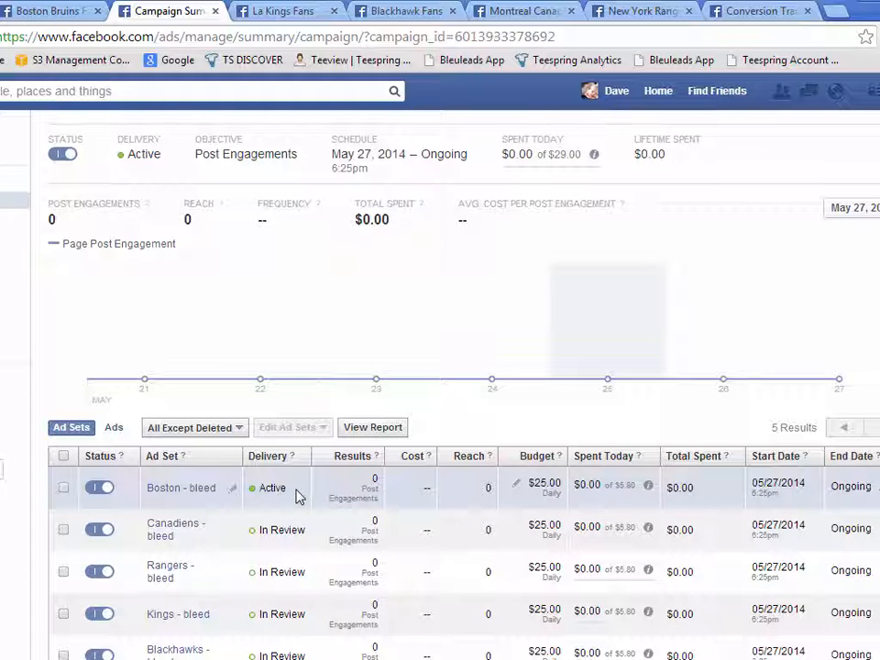
{"action": "left_click", "coordinate": [186, 490]}
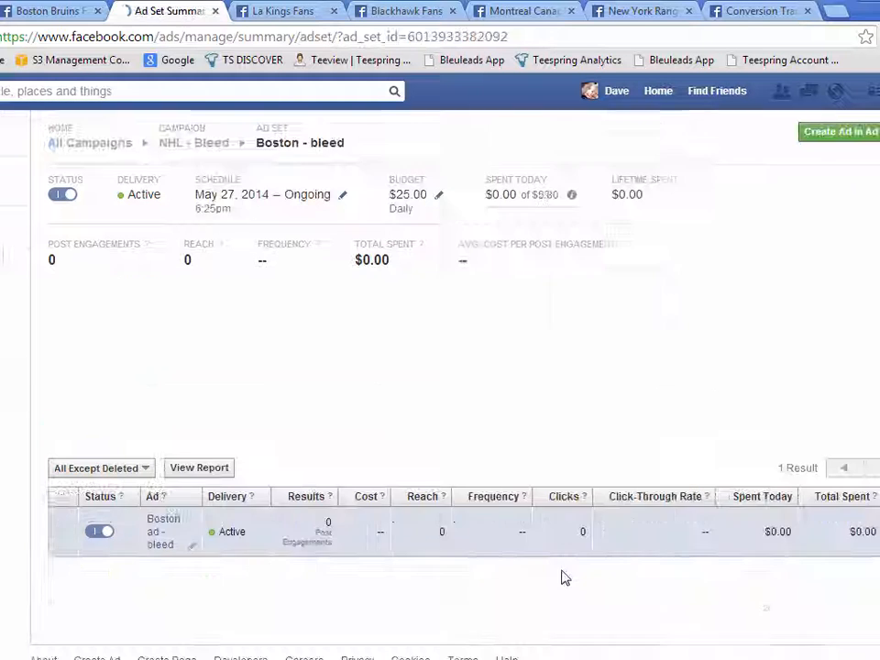
{"action": "left_click", "coordinate": [165, 548]}
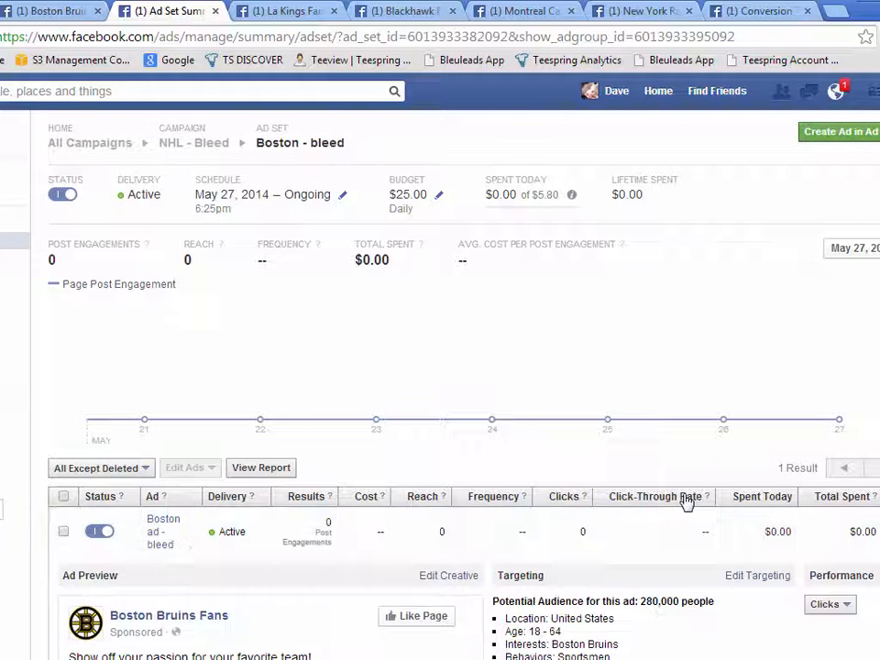
{"action": "scroll", "coordinate": [686, 500], "scroll_direction": "down", "scroll_amount": 5}
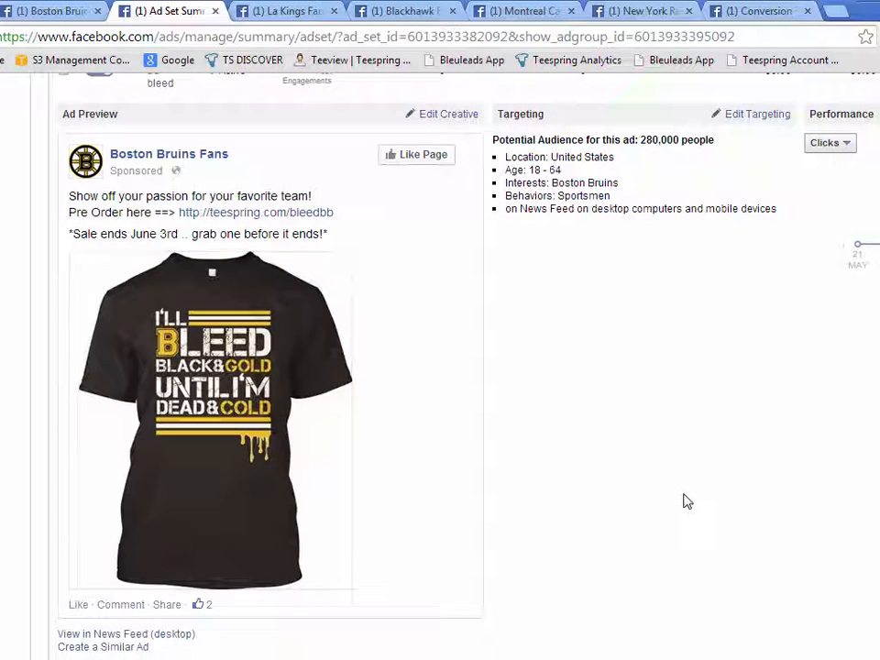
{"action": "scroll", "coordinate": [686, 500], "scroll_direction": "up", "scroll_amount": 5}
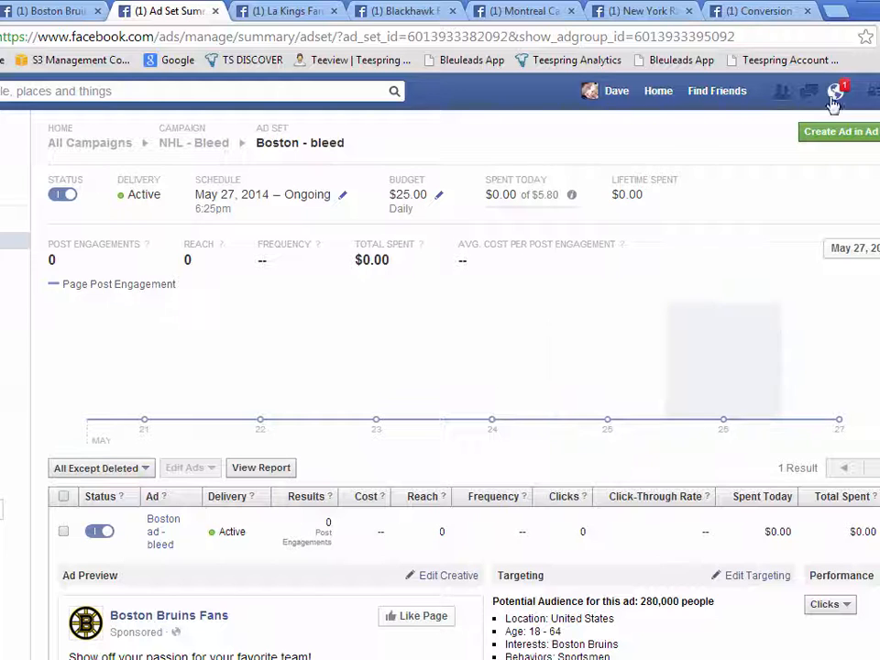
Check the account notifications, return to the list of all campaigns and reopen the NHL - Bleed campaign
{"action": "left_click", "coordinate": [834, 99]}
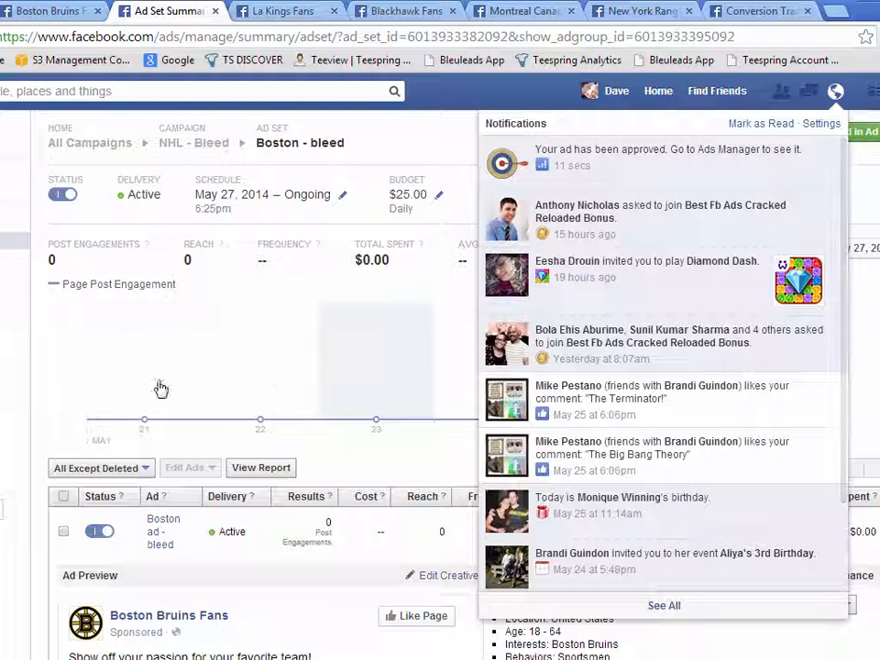
{"action": "left_click", "coordinate": [6, 241]}
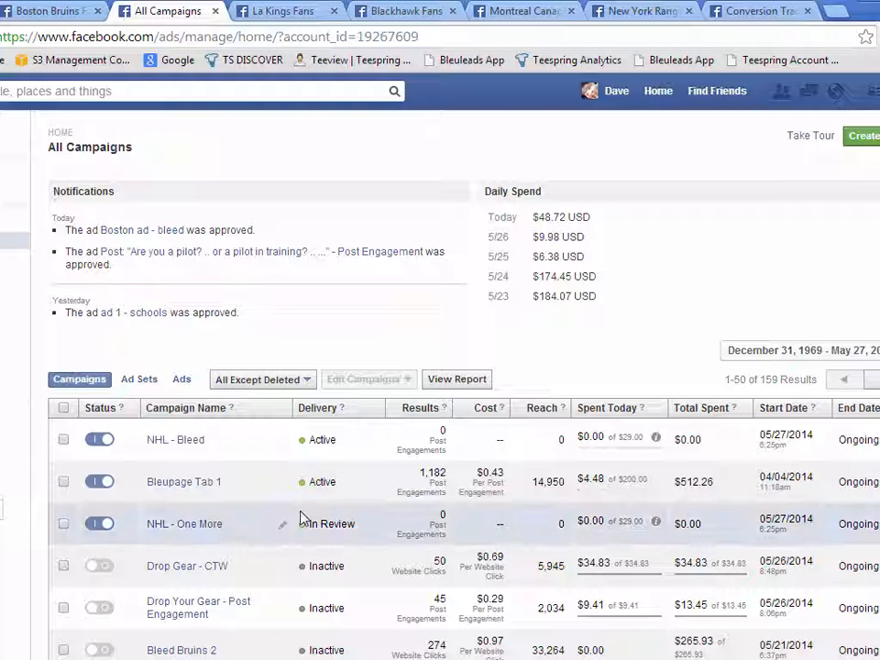
{"action": "mouse_move", "coordinate": [308, 442]}
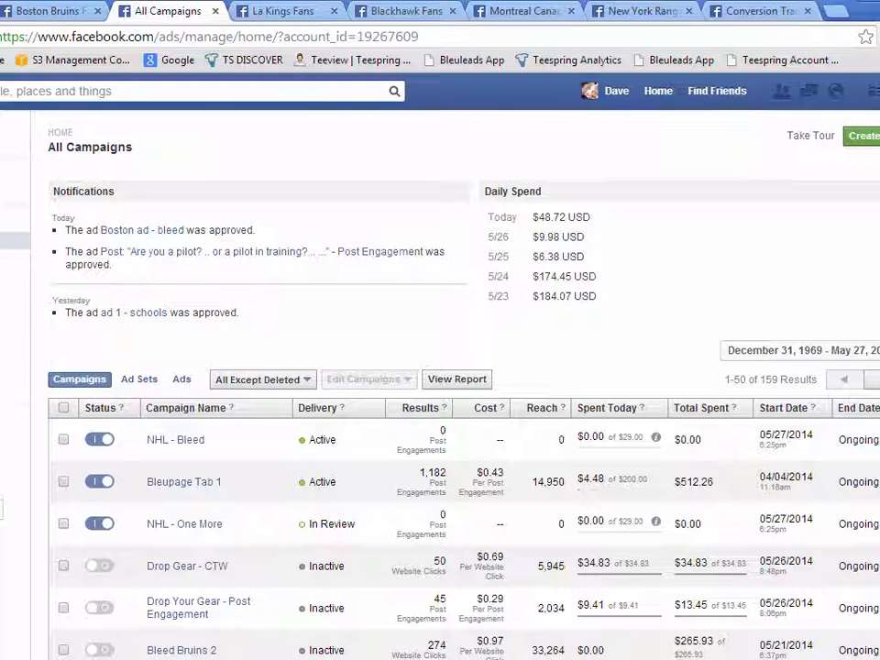
{"action": "left_click_drag", "start_coordinate": [879, 229], "coordinate": [856, 229]}
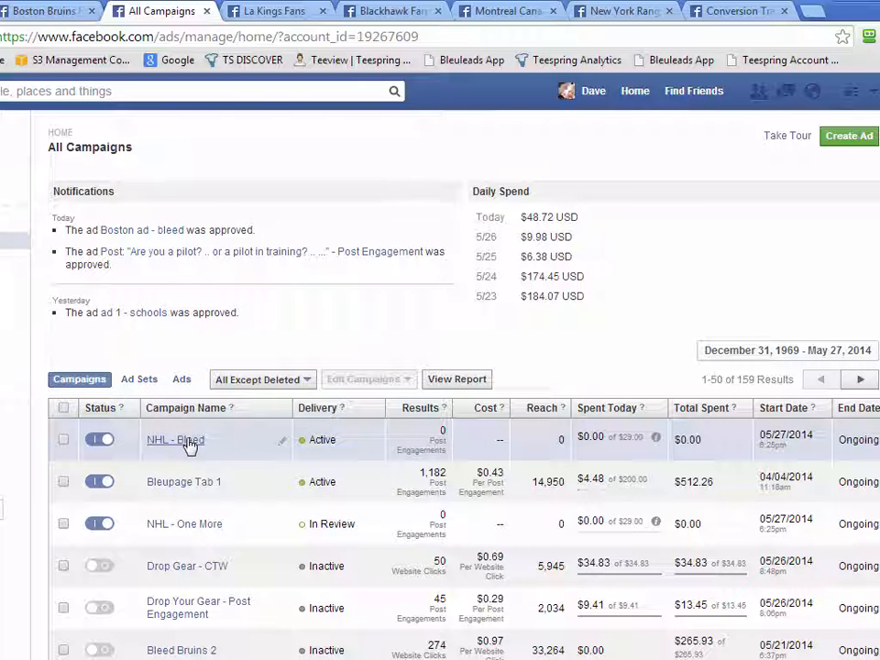
{"action": "left_click", "coordinate": [187, 442]}
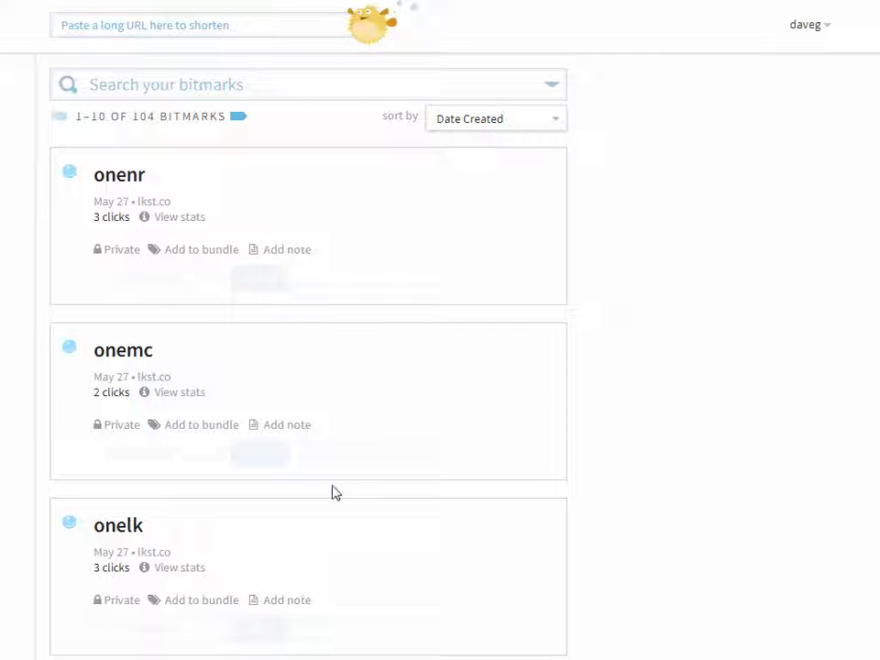
Switch to Bitly and examine the click counts of the one and bleed links in the link list and the stats table
{"action": "scroll", "coordinate": [689, 540], "scroll_direction": "down", "scroll_amount": 5}
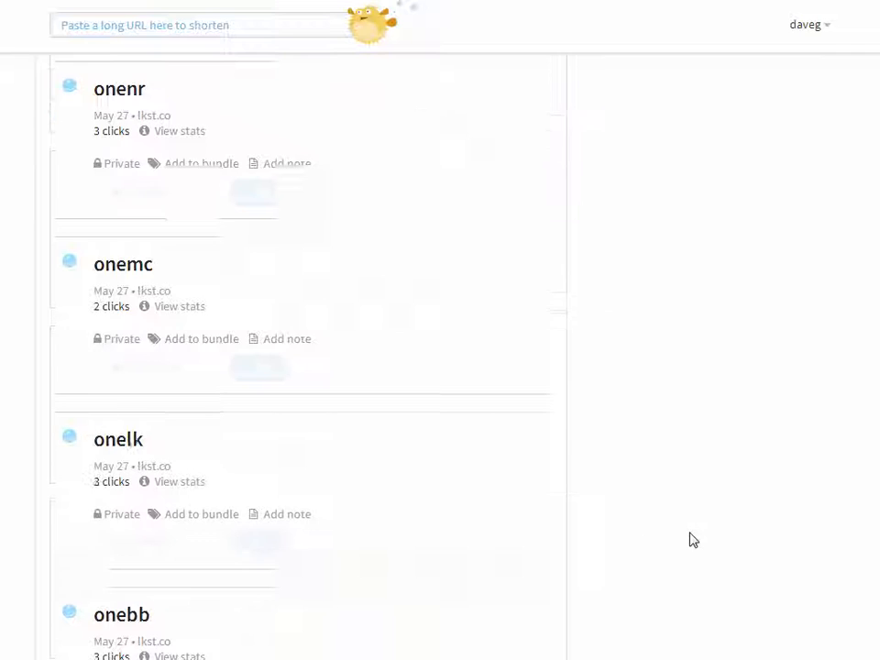
{"action": "scroll", "coordinate": [683, 503], "scroll_direction": "down", "scroll_amount": 8}
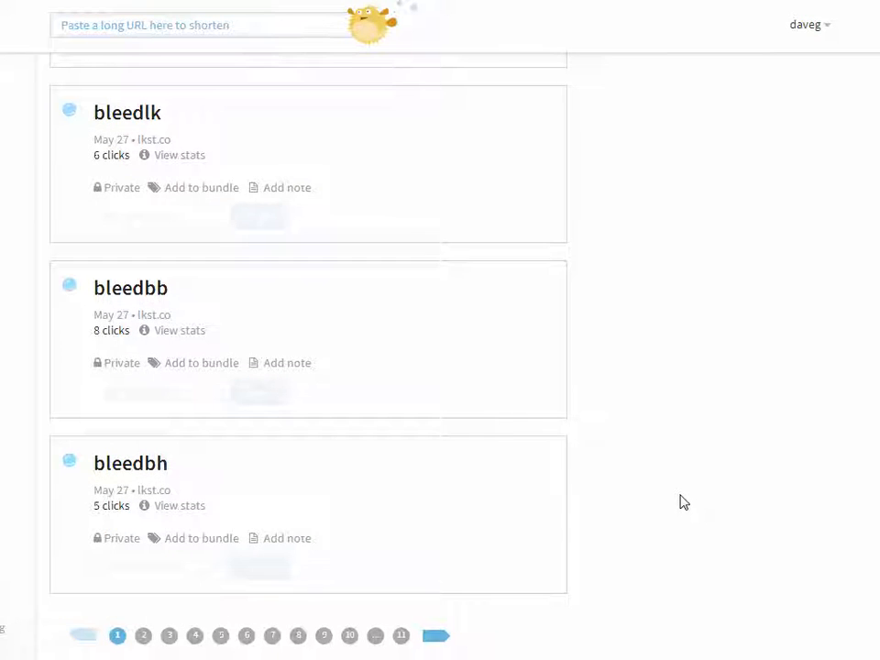
{"action": "scroll", "coordinate": [621, 384], "scroll_direction": "up", "scroll_amount": 15}
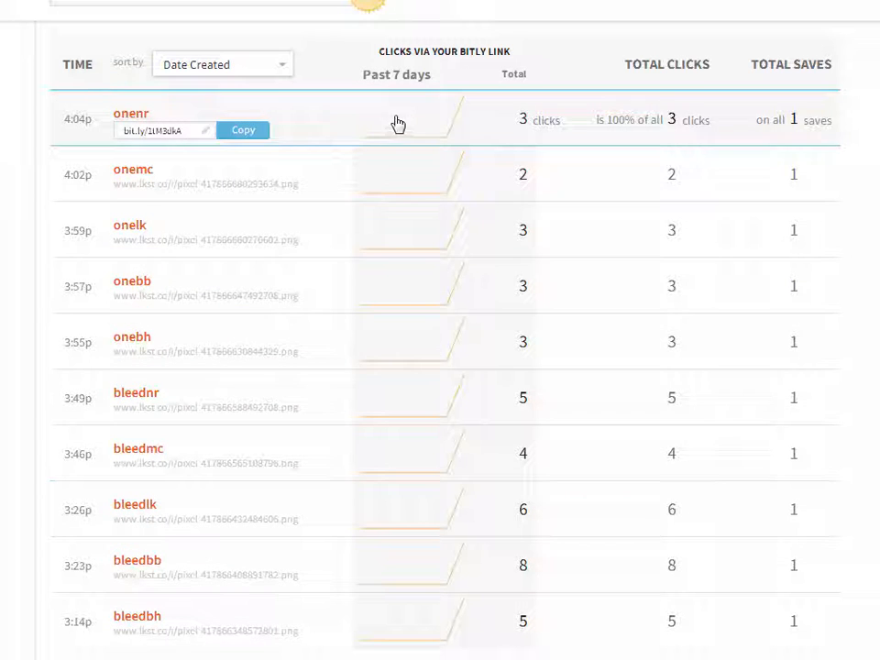
{"action": "scroll", "coordinate": [768, 499], "scroll_direction": "down", "scroll_amount": 3}
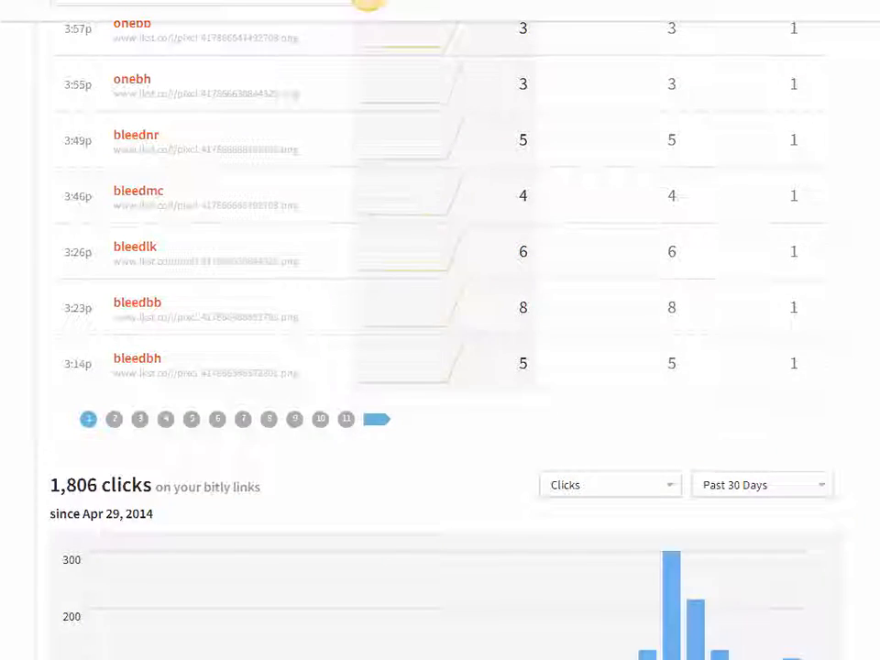
{"action": "scroll", "coordinate": [446, 339], "scroll_direction": "up", "scroll_amount": 2}
{"action": "scroll", "coordinate": [446, 339], "scroll_direction": "up", "scroll_amount": 1}
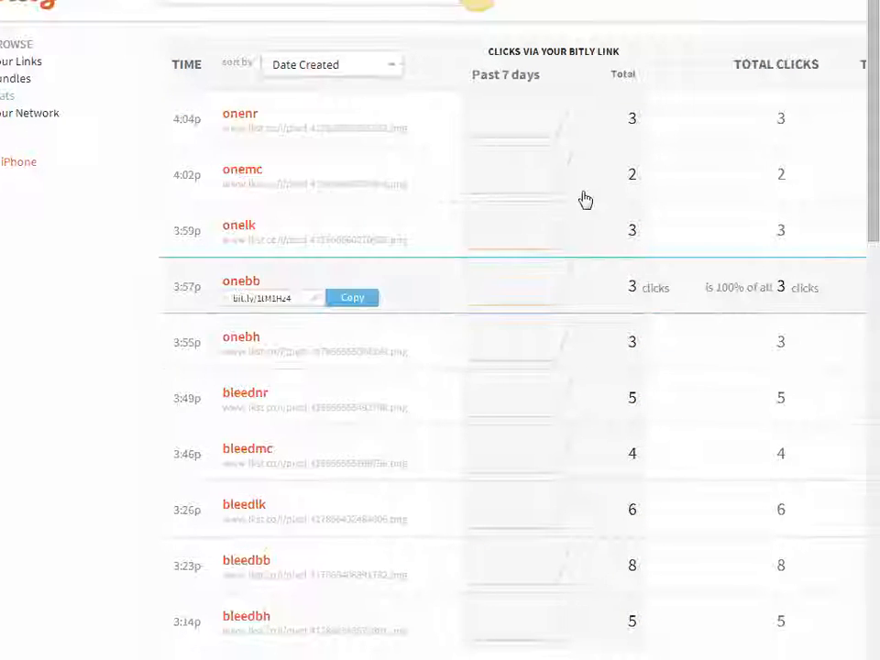
{"action": "scroll", "coordinate": [748, 449], "scroll_direction": "down", "scroll_amount": 1}
{"action": "scroll", "coordinate": [748, 451], "scroll_direction": "up", "scroll_amount": 1}
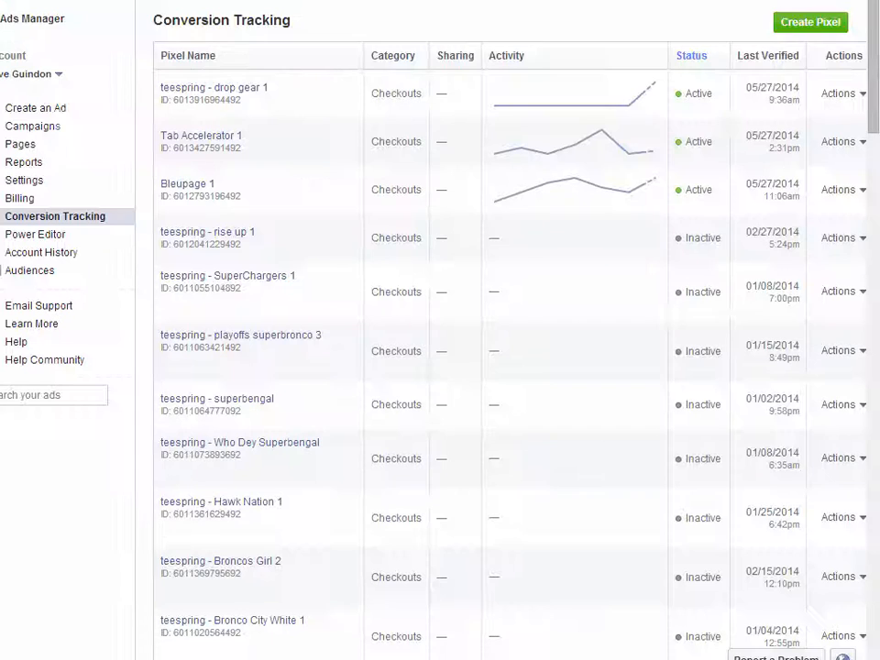
Check the latest notifications from Facebook's Conversion Tracking page and switch back to the Power Editor campaign list
{"action": "left_click", "coordinate": [767, 1]}
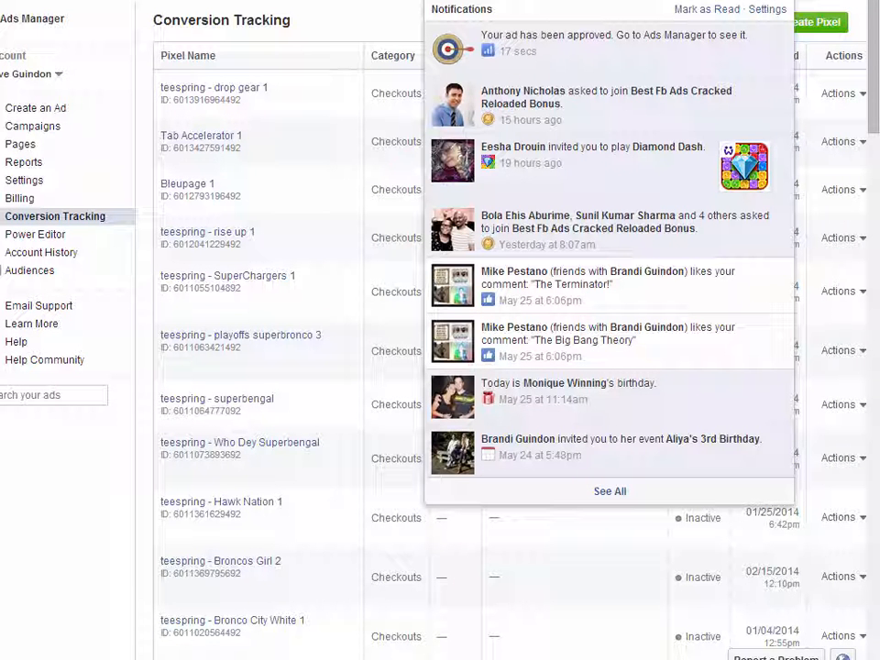
{"action": "left_click", "coordinate": [766, 1]}
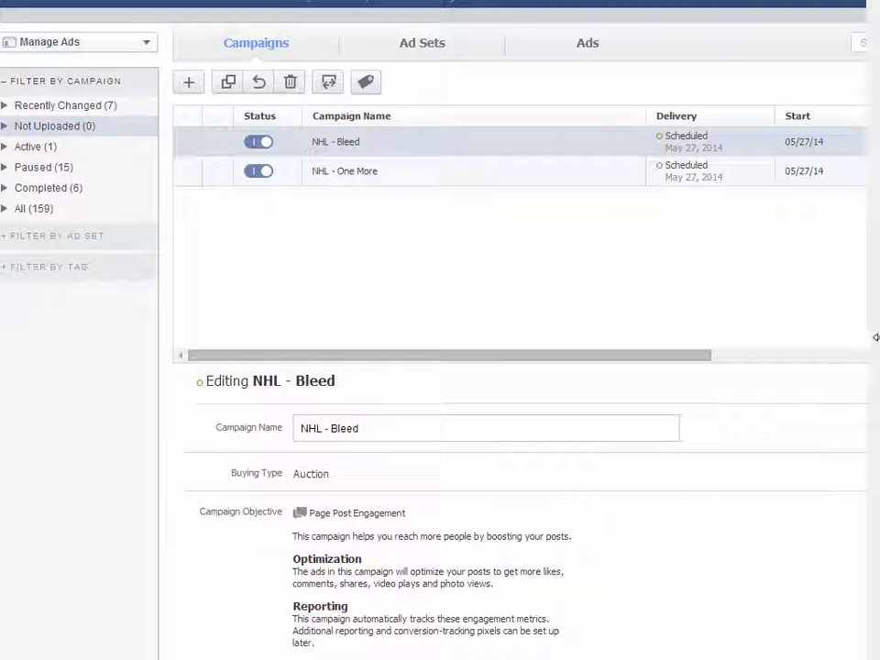
{"action": "left_click_drag", "start_coordinate": [876, 338], "coordinate": [879, 337]}
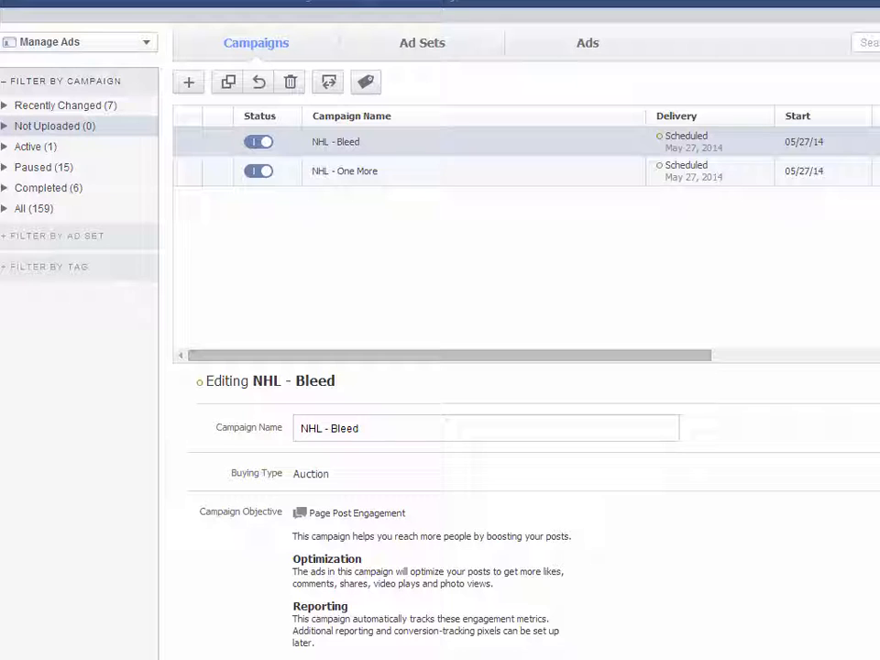